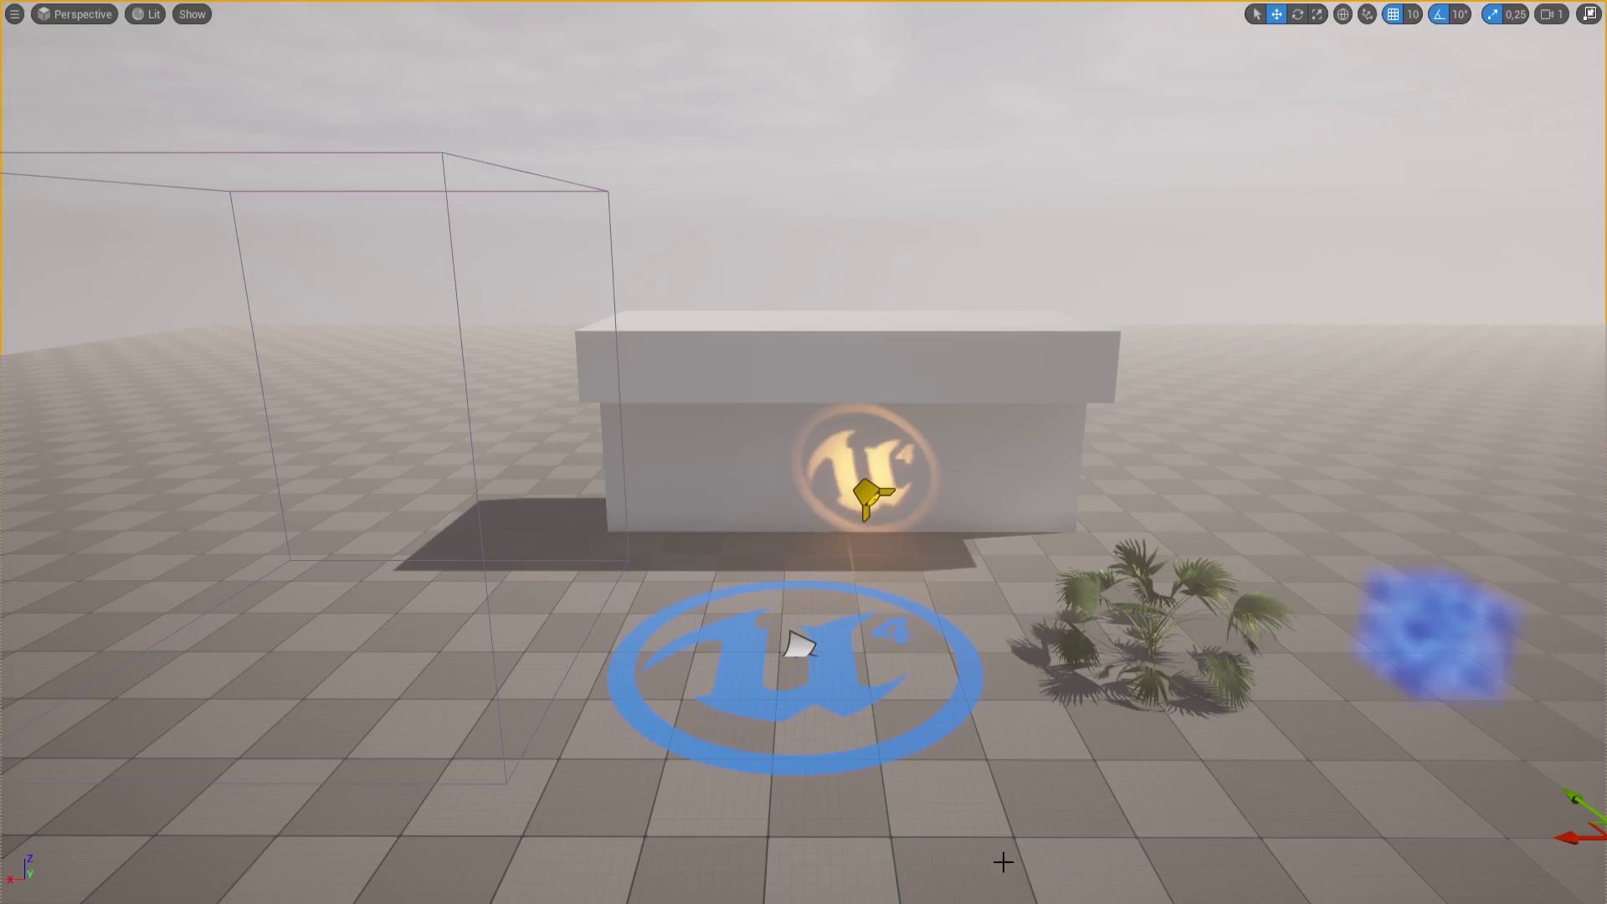
- Tilt the level view slightly upward and exit immersive full-screen mode with F11
right_drag(1004, 862, 1004, 847)
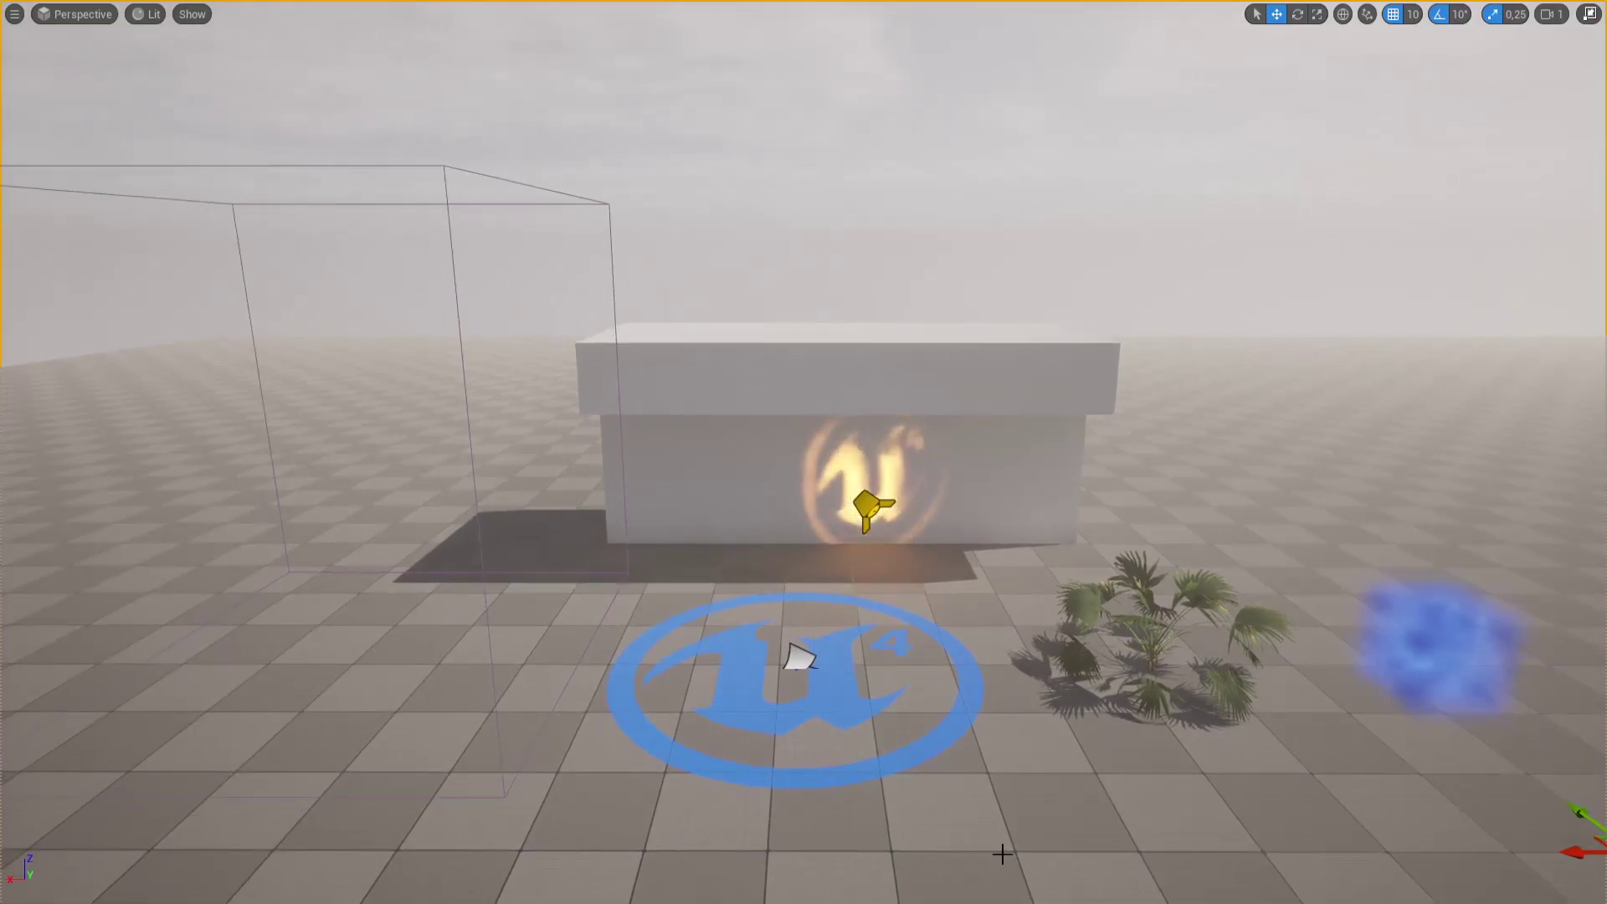
key(F11)
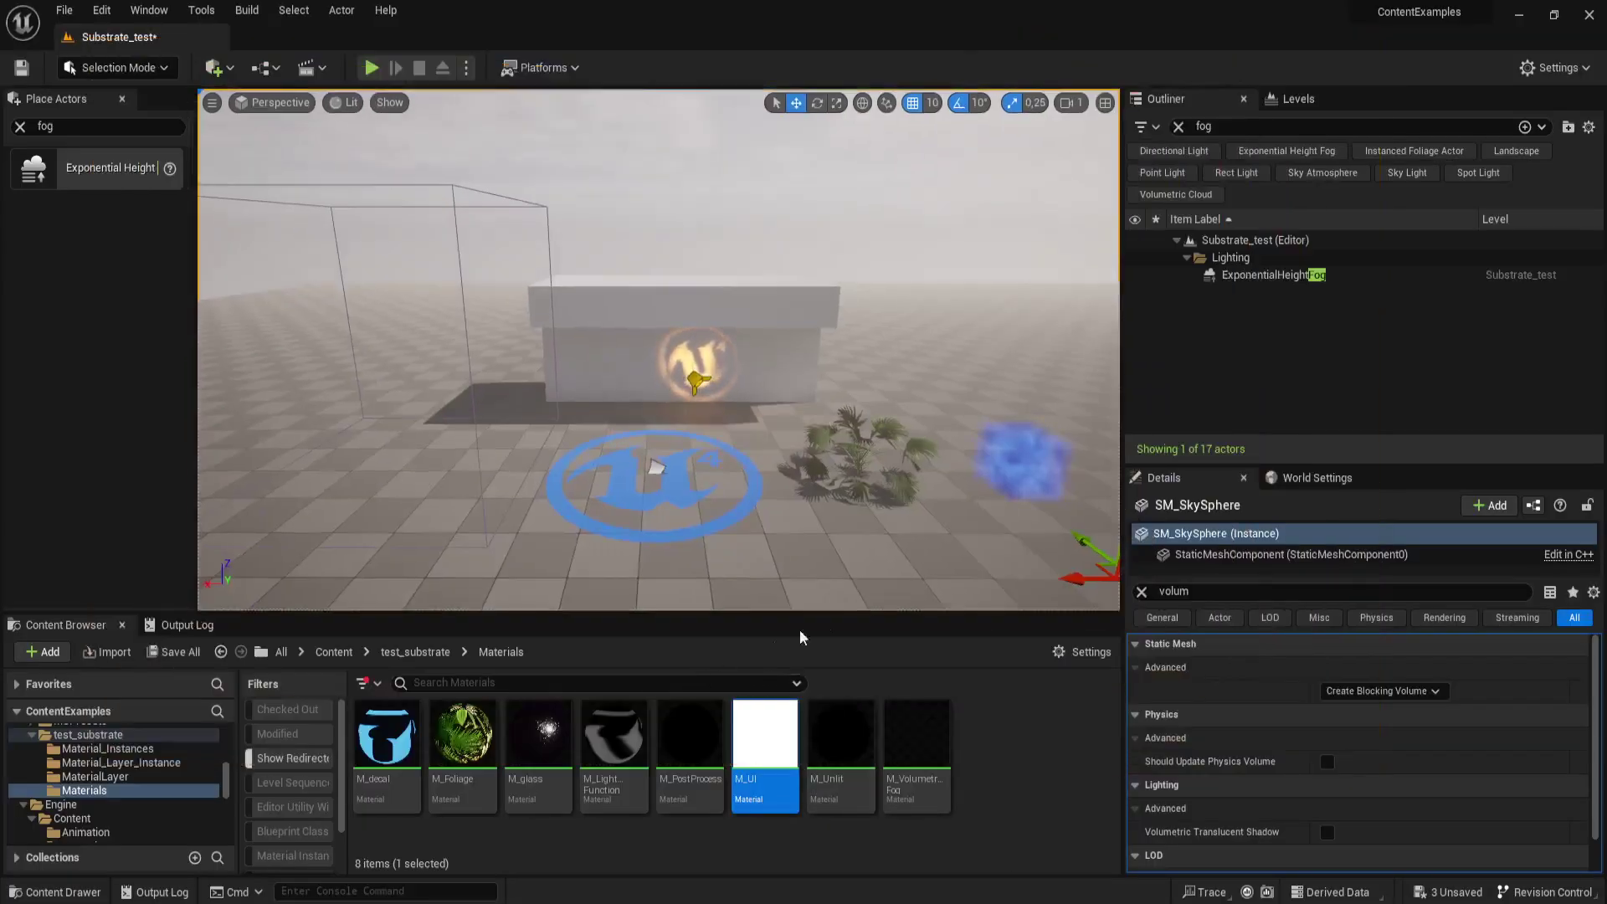
- Open M_UI in the Material Editor and pan to frame the Param, Substrate UI and output nodes
double_click(743, 728)
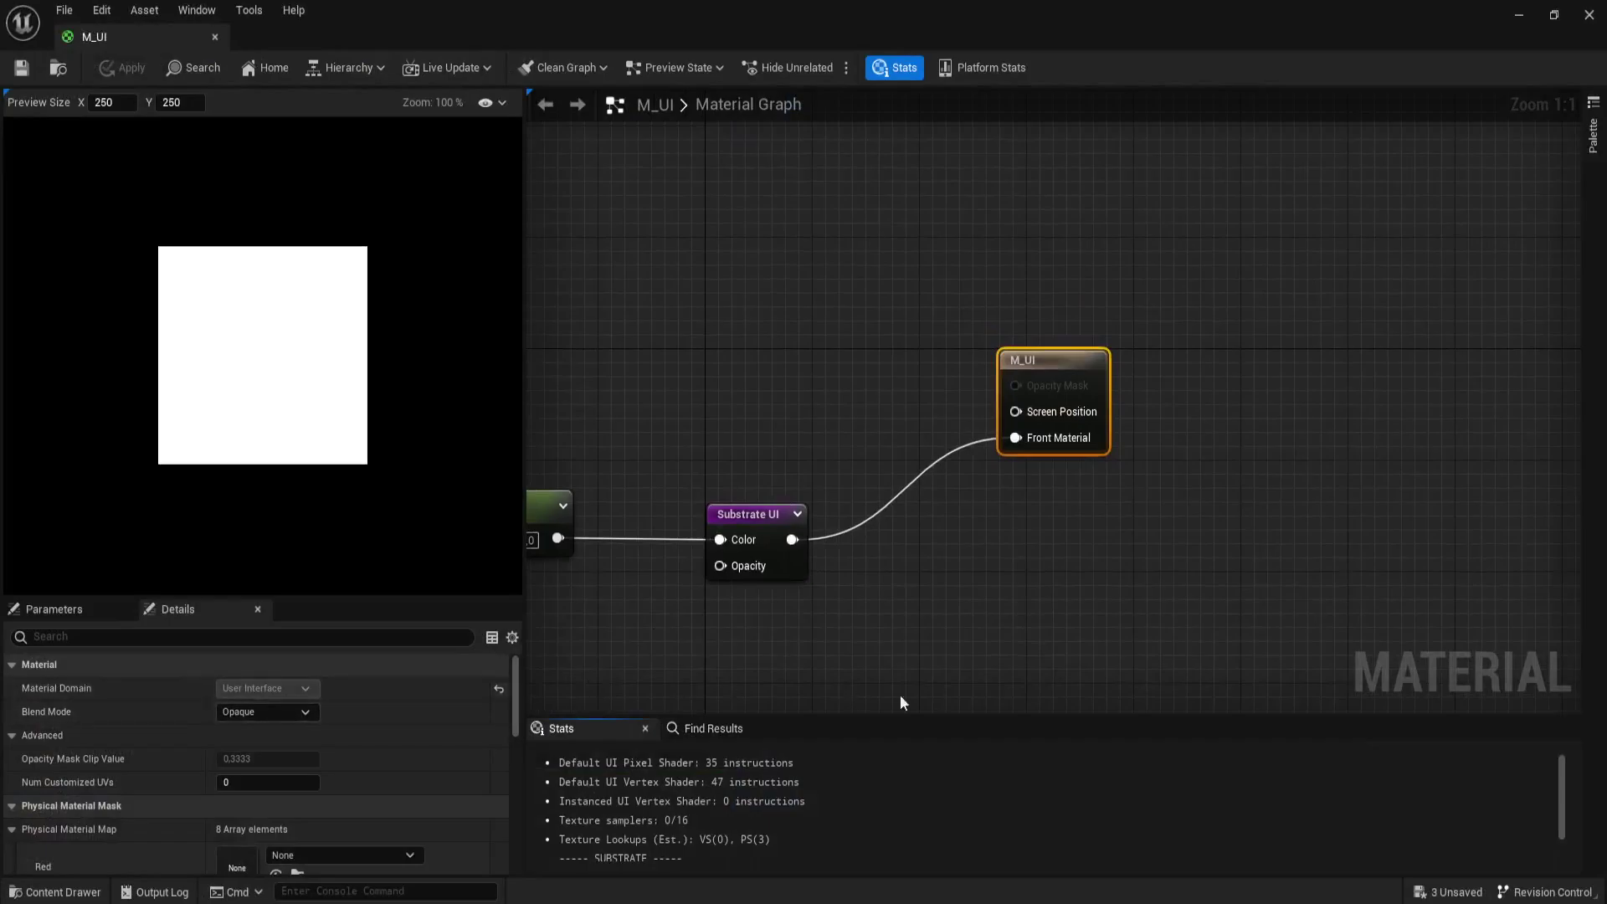
mouse_move(36, 690)
right_drag(643, 338, 839, 289)
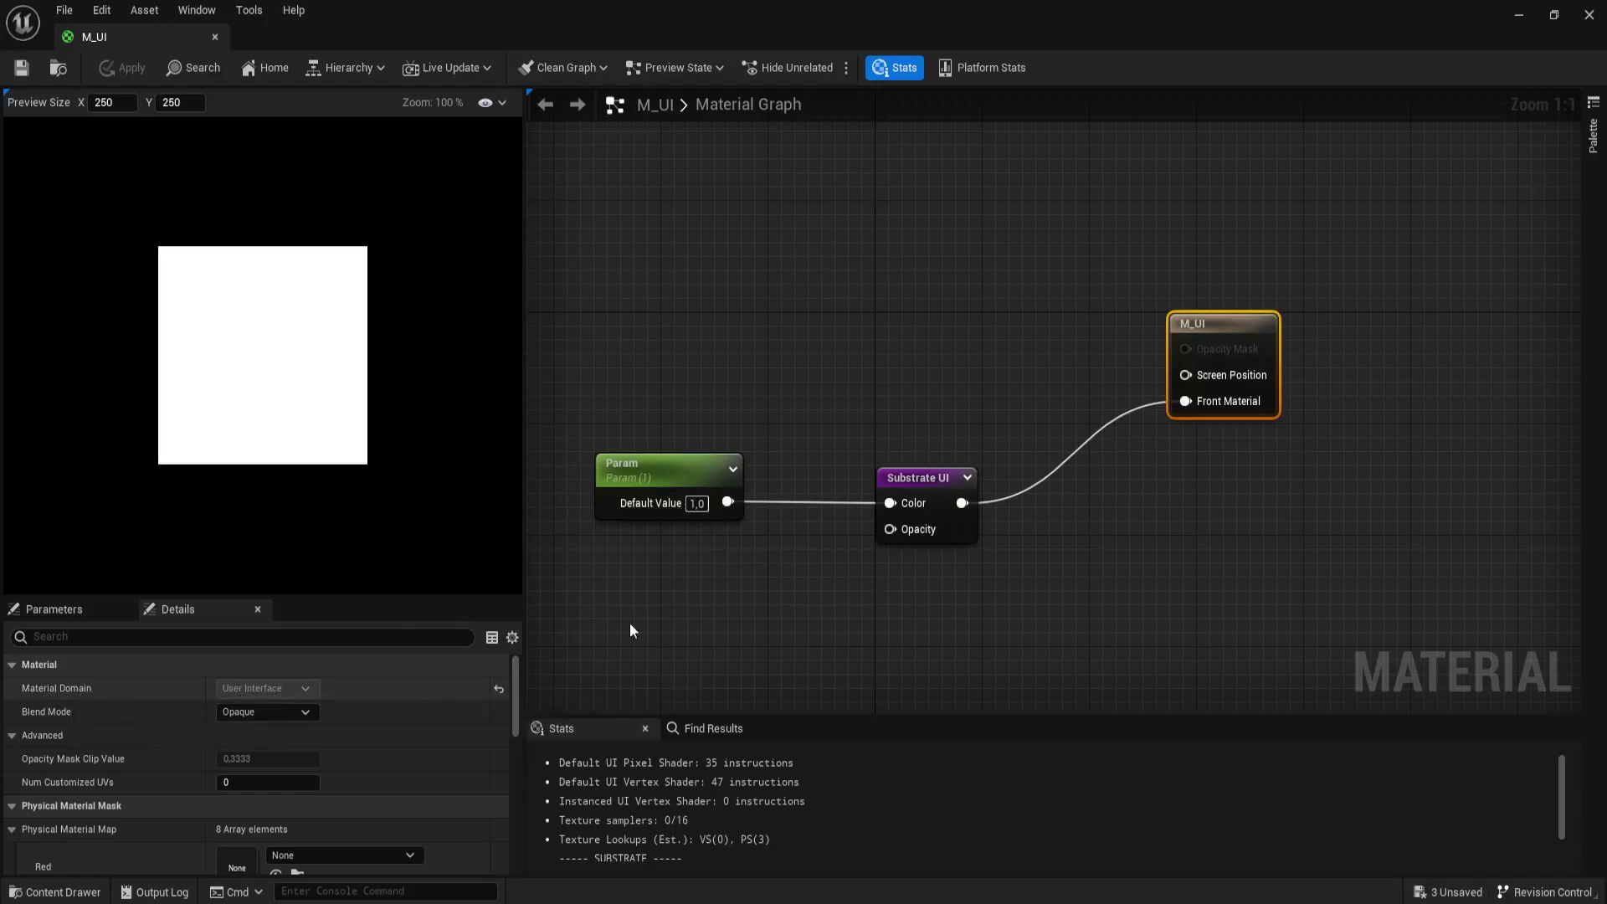
right_drag(845, 268, 889, 285)
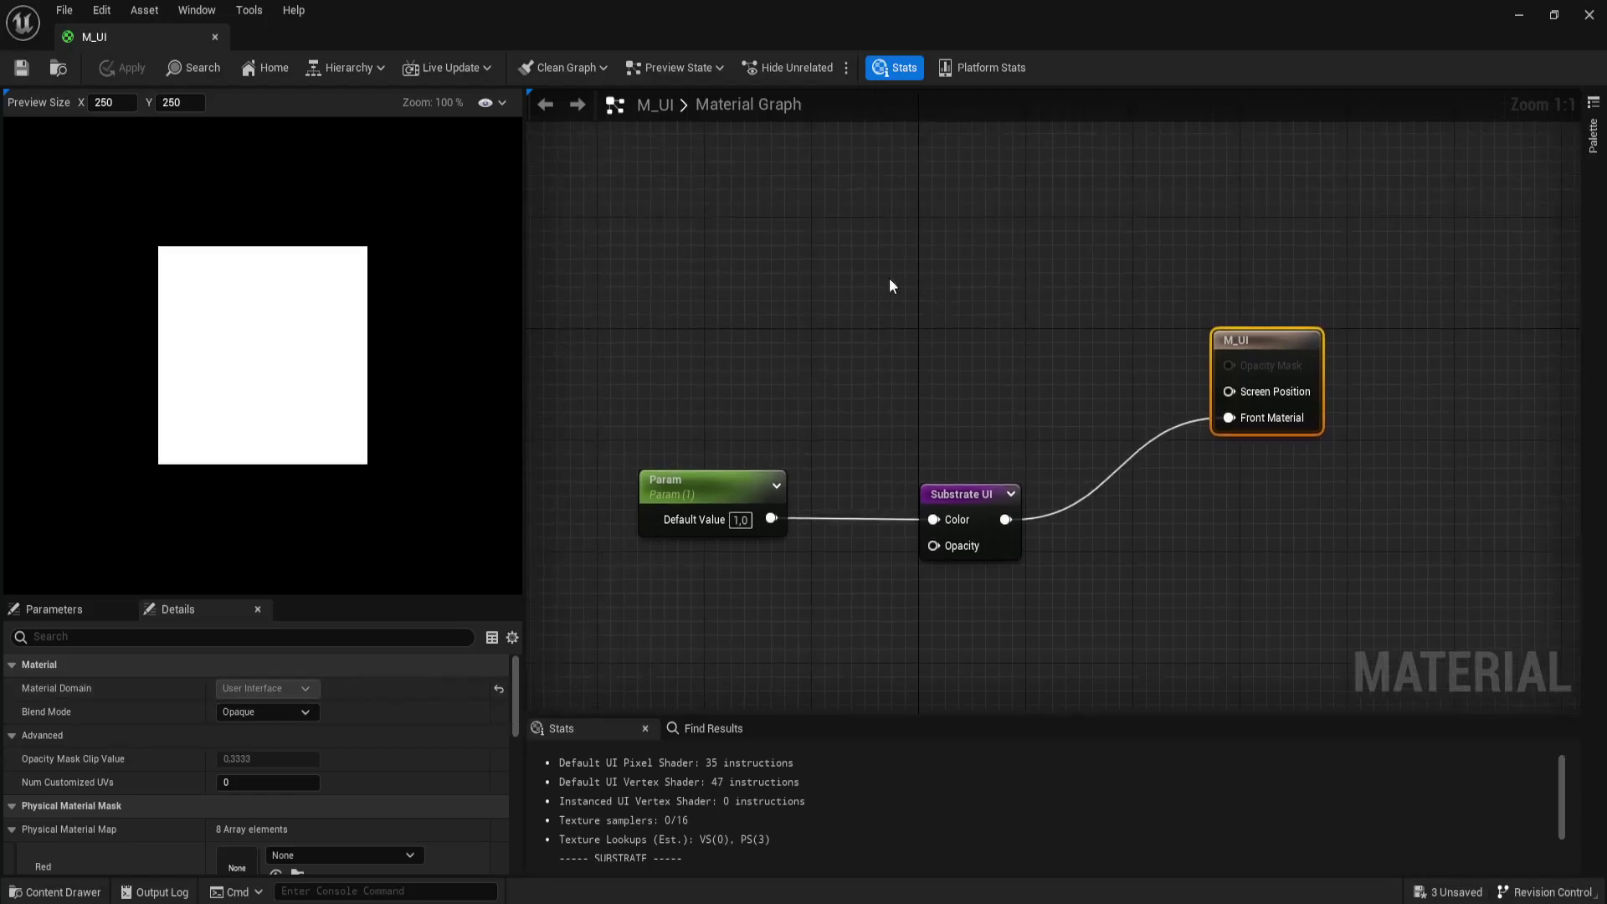
right_click(885, 235)
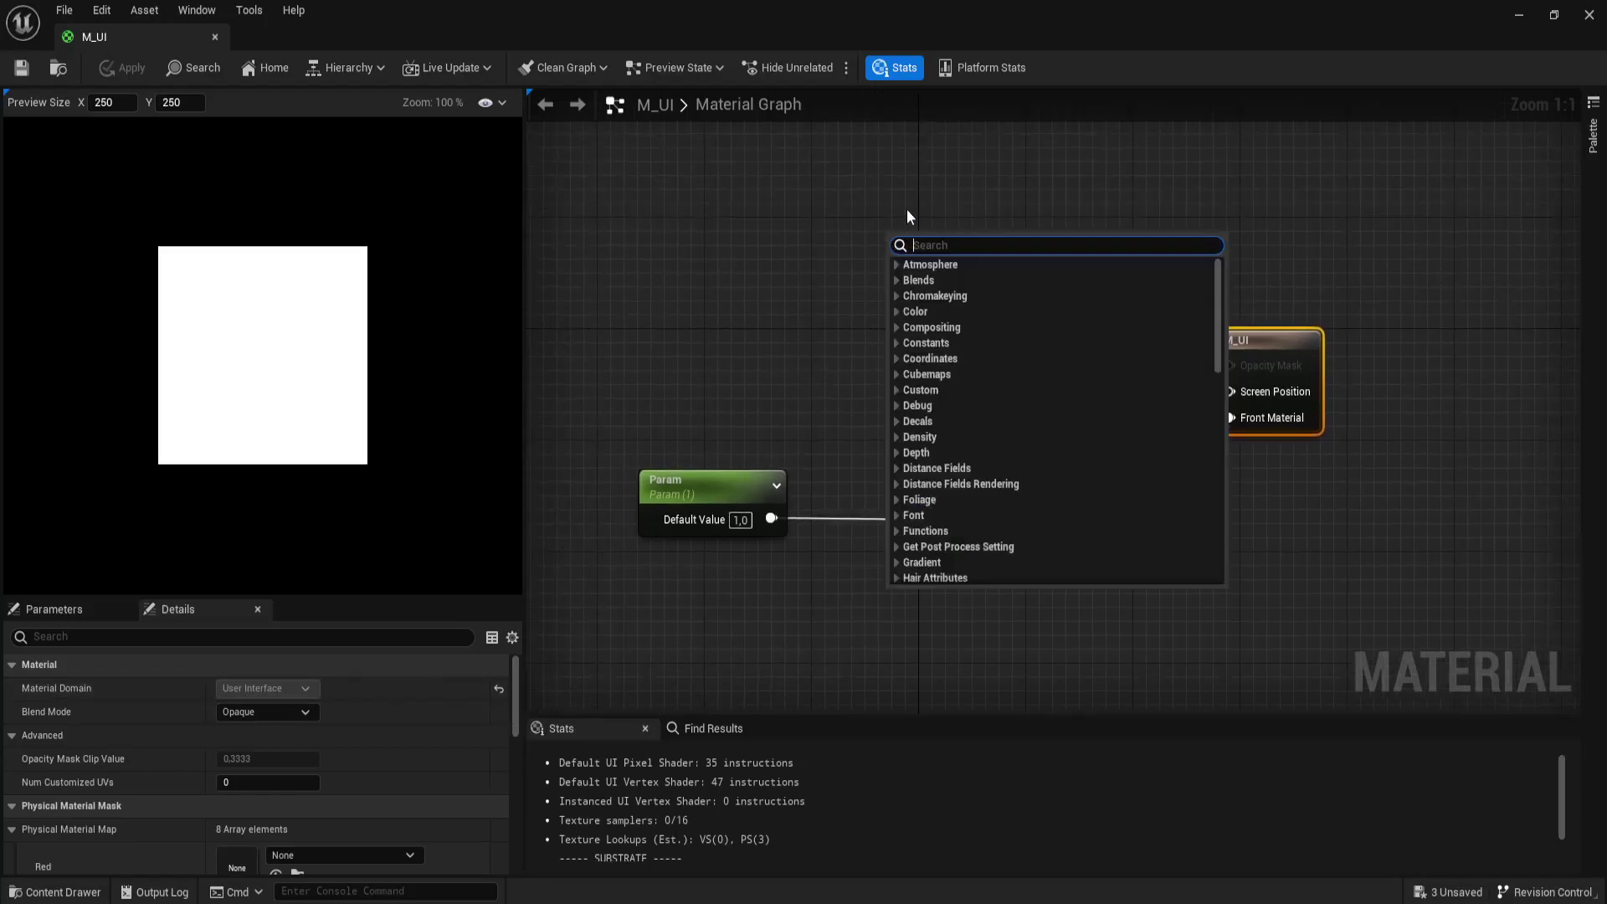
text(subs)
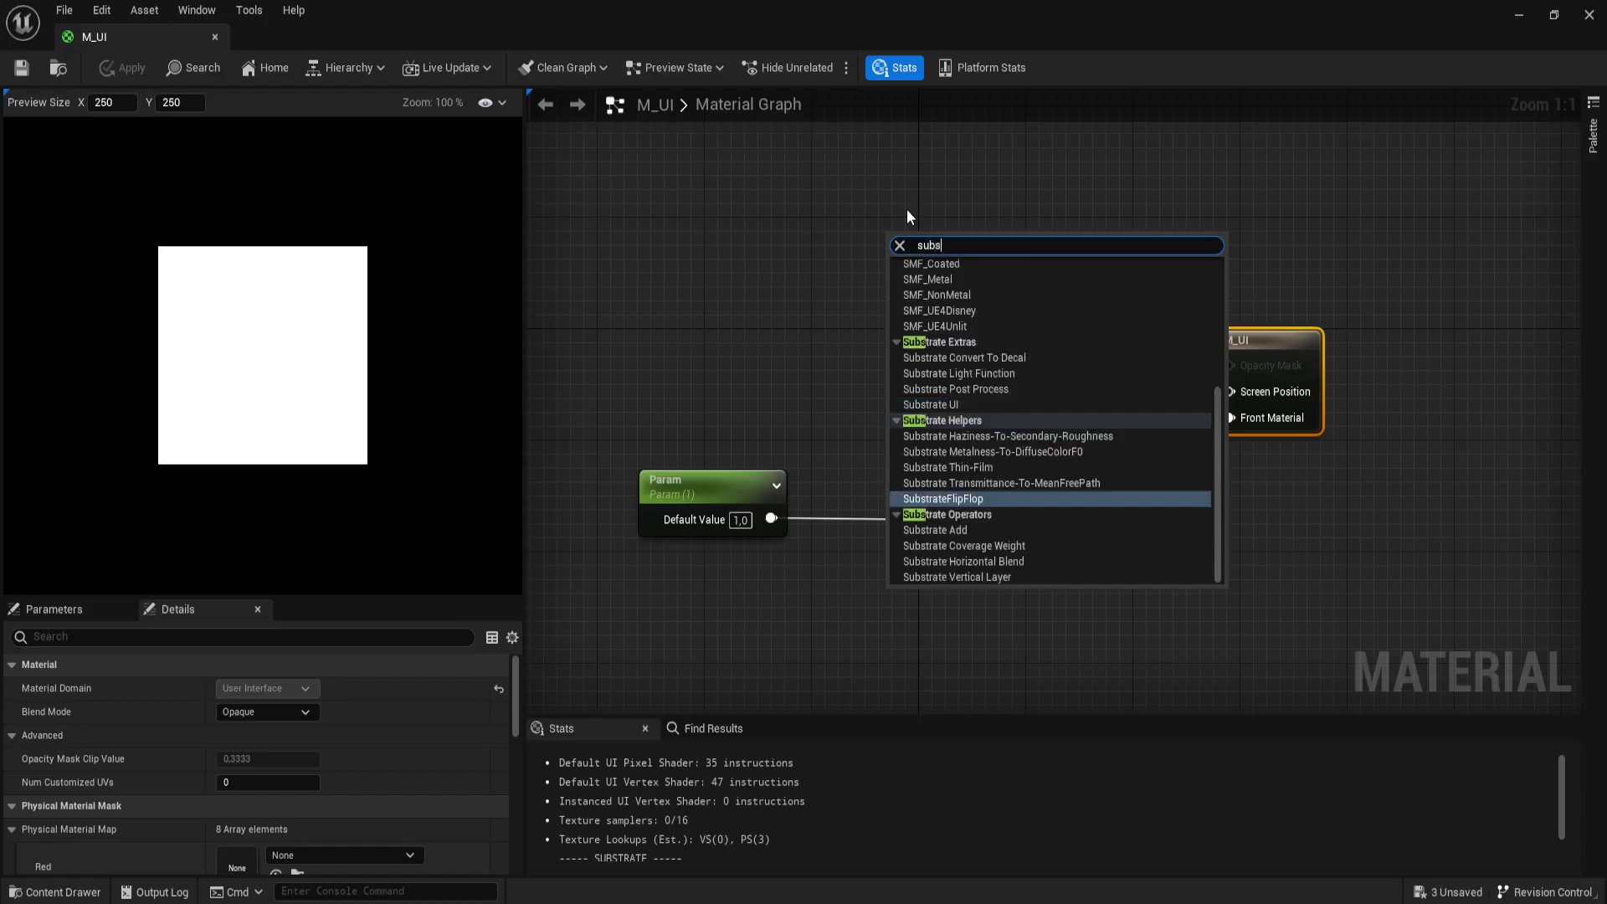
text(trate)
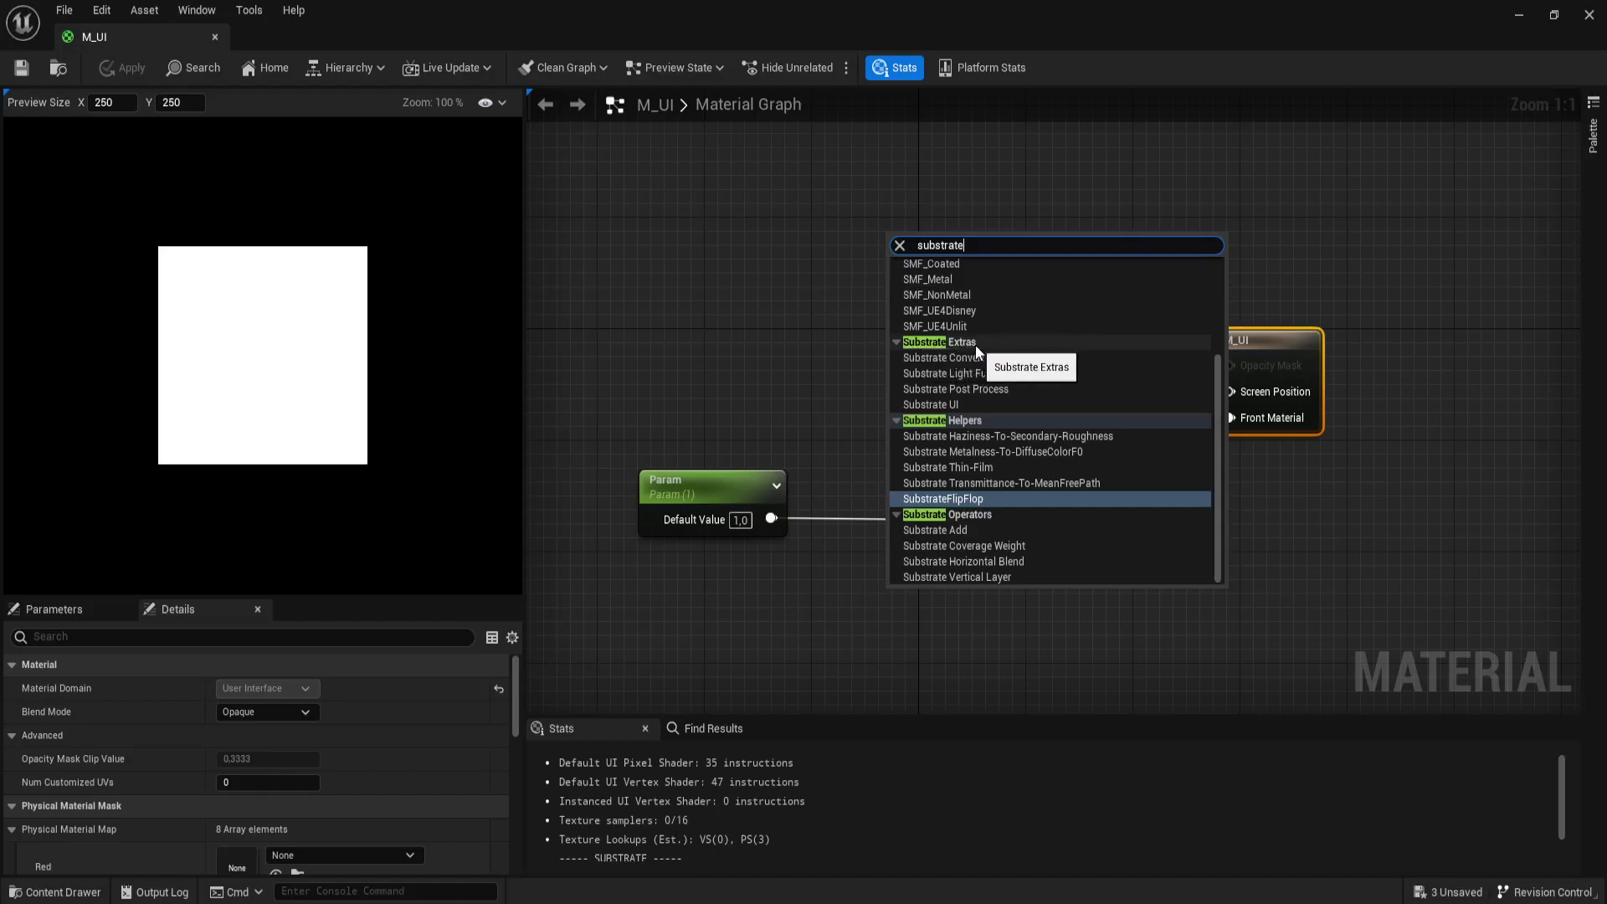
click(927, 407)
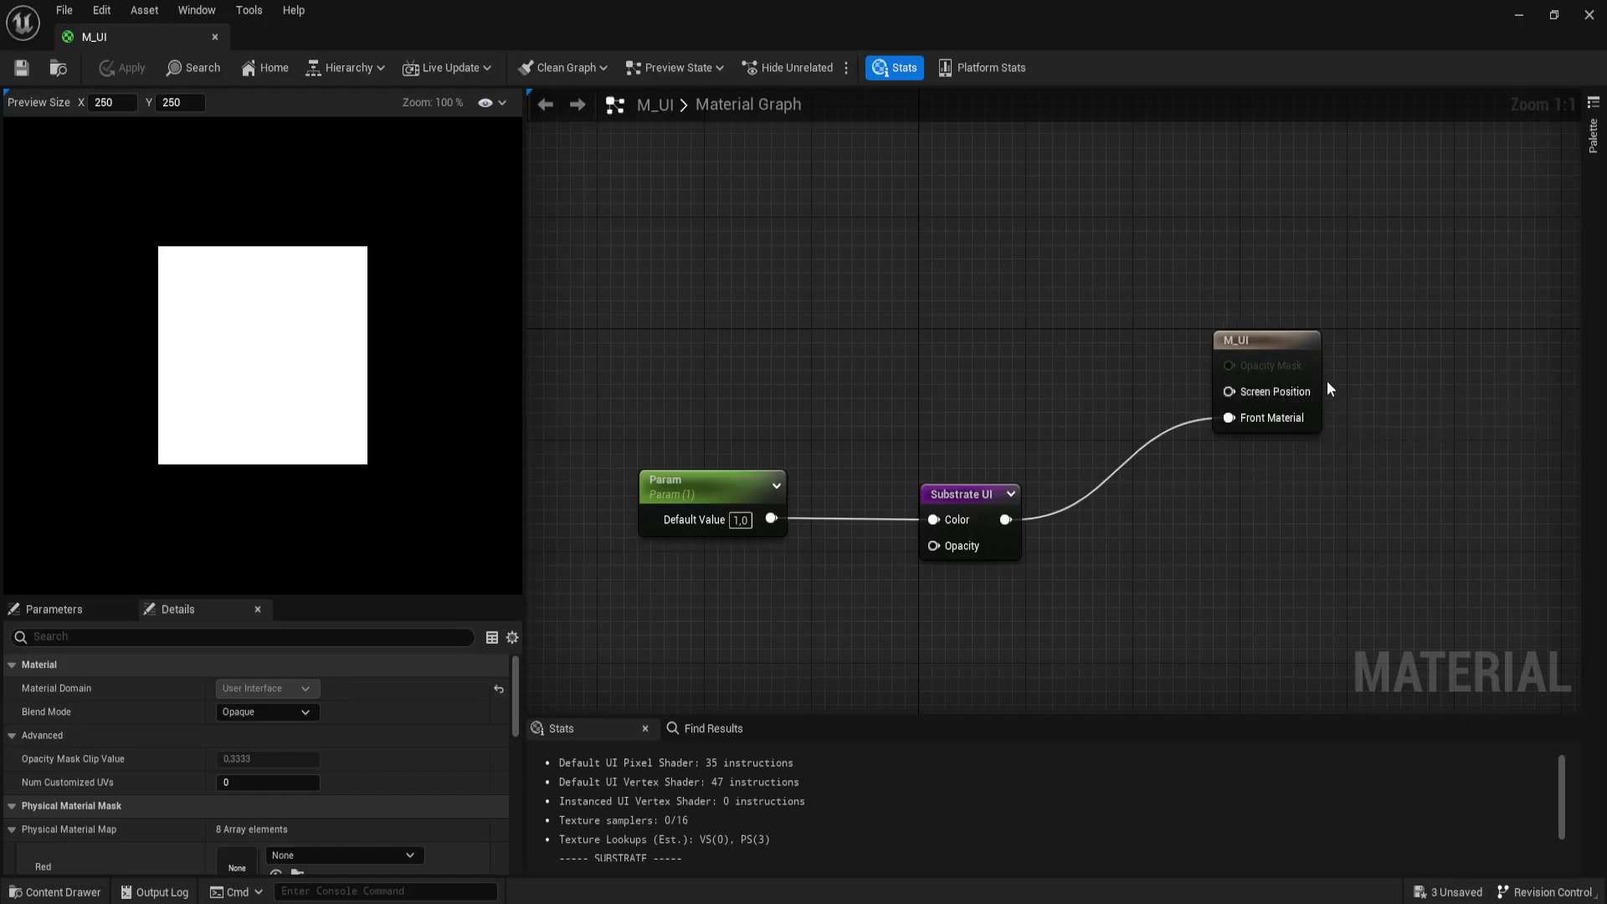
- Disconnect Substrate UI from the Front Material pin and apply, dismissing the compile-error warning
click(1298, 337)
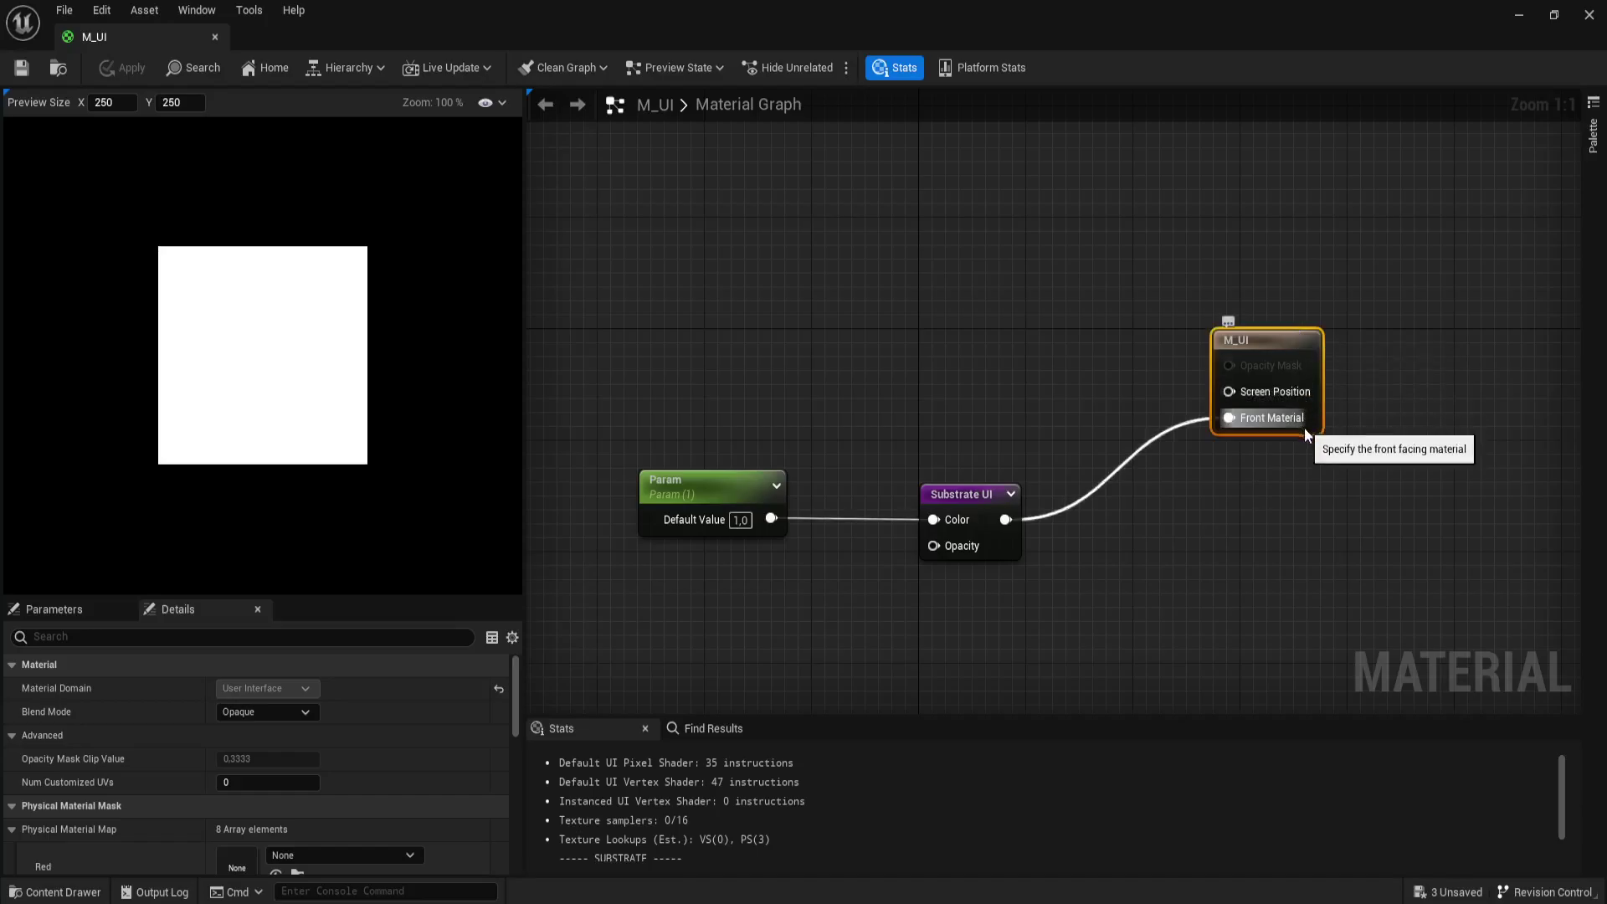
drag(1319, 373, 1308, 479)
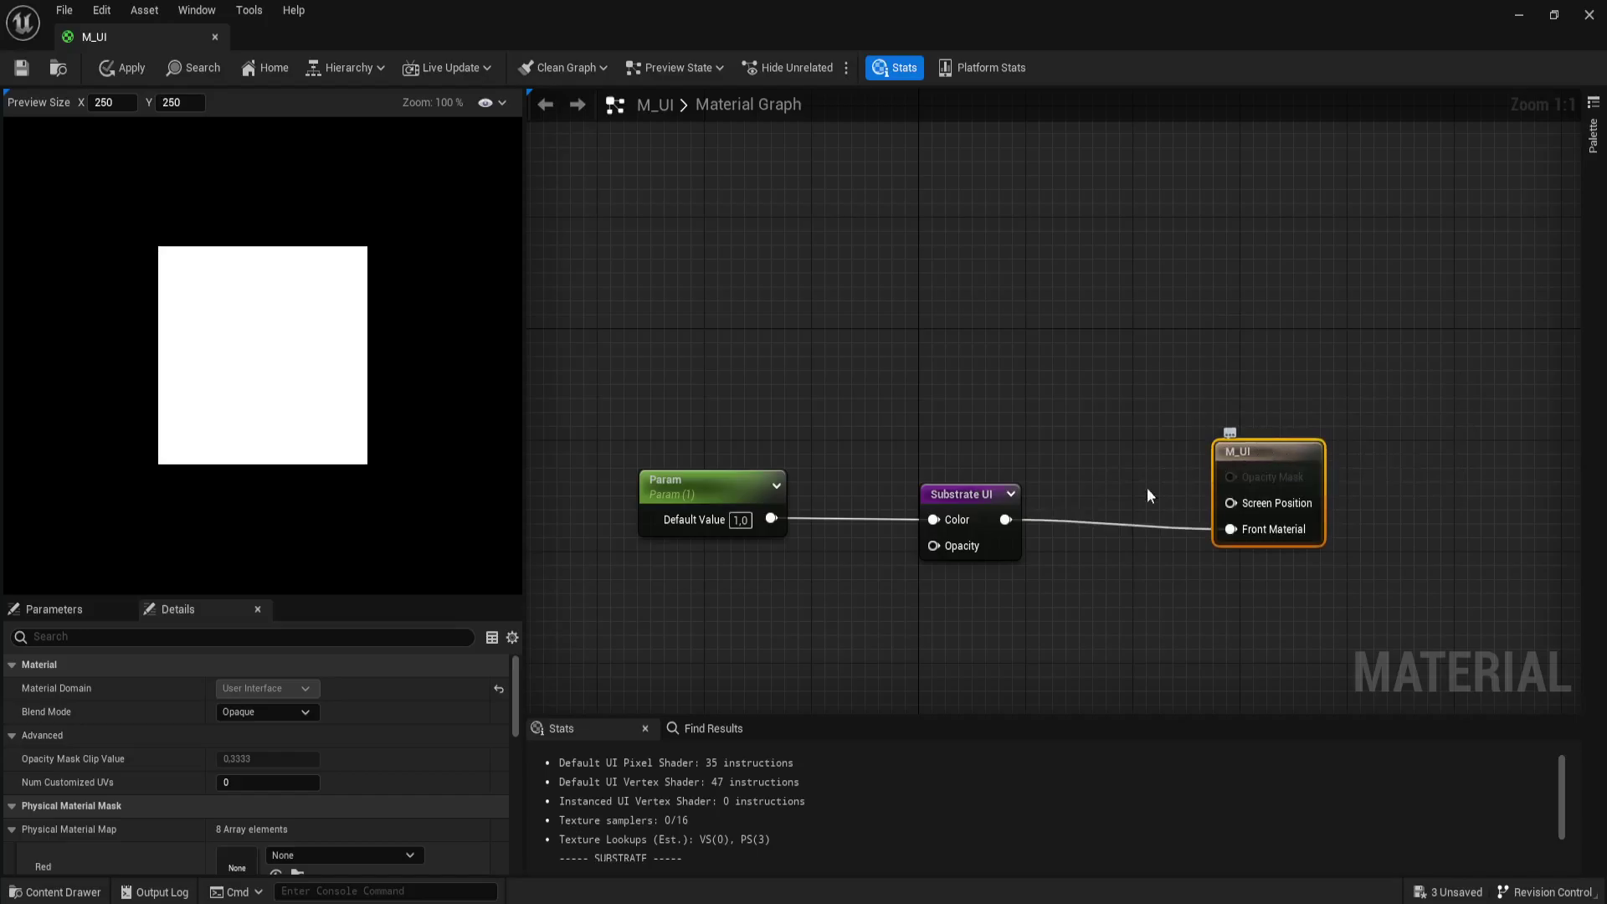
alt+click(1004, 520)
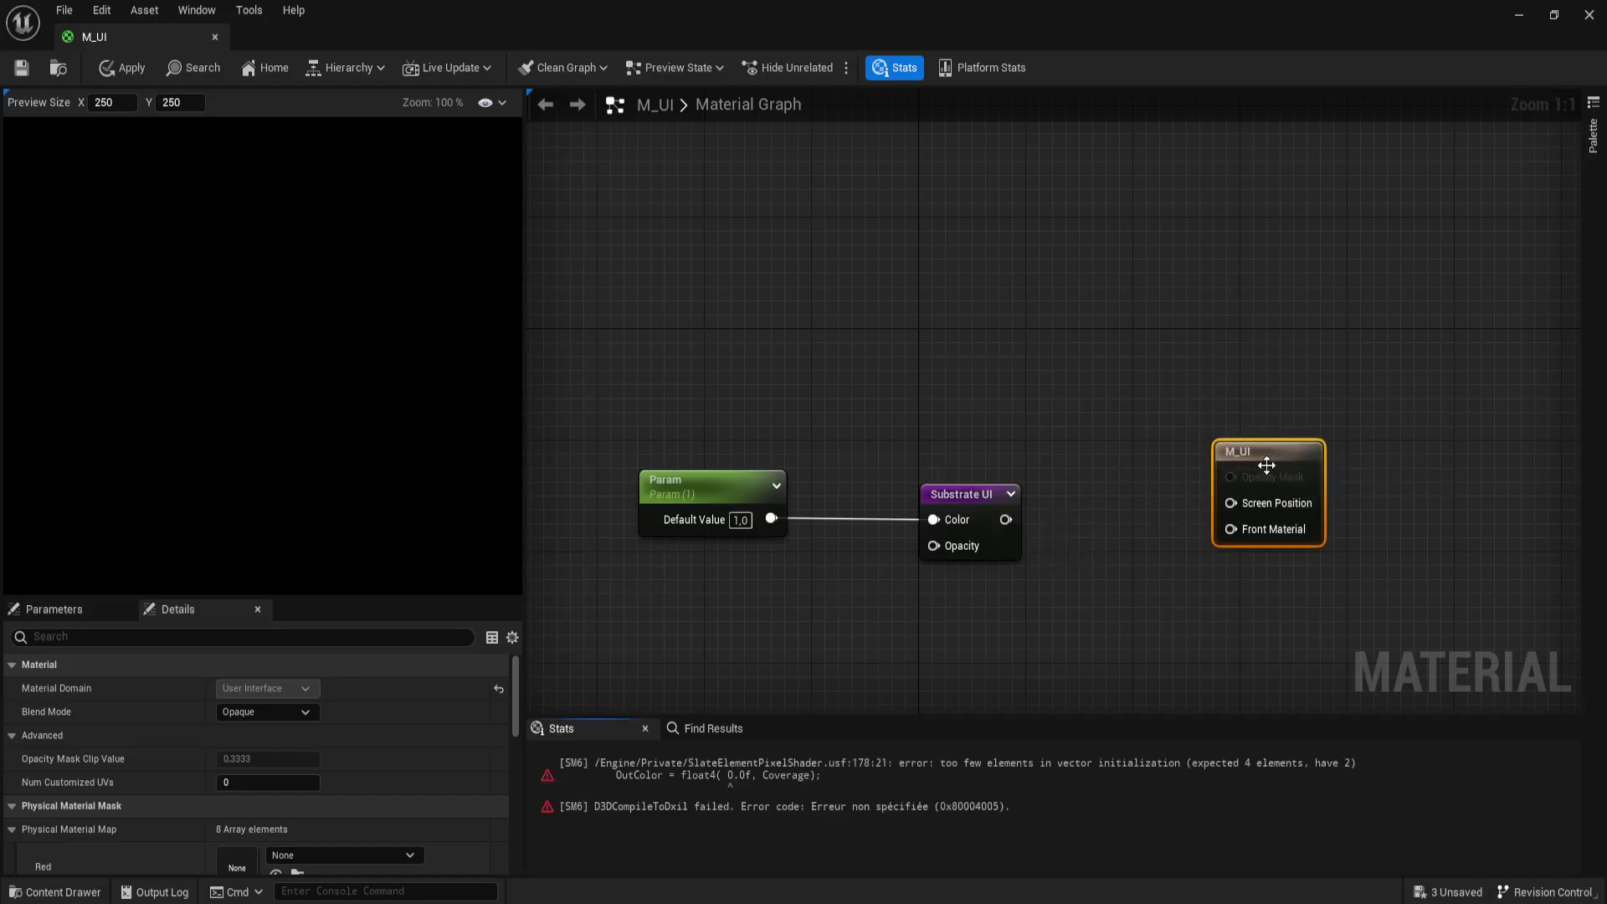
drag(1267, 462, 1253, 434)
click(123, 70)
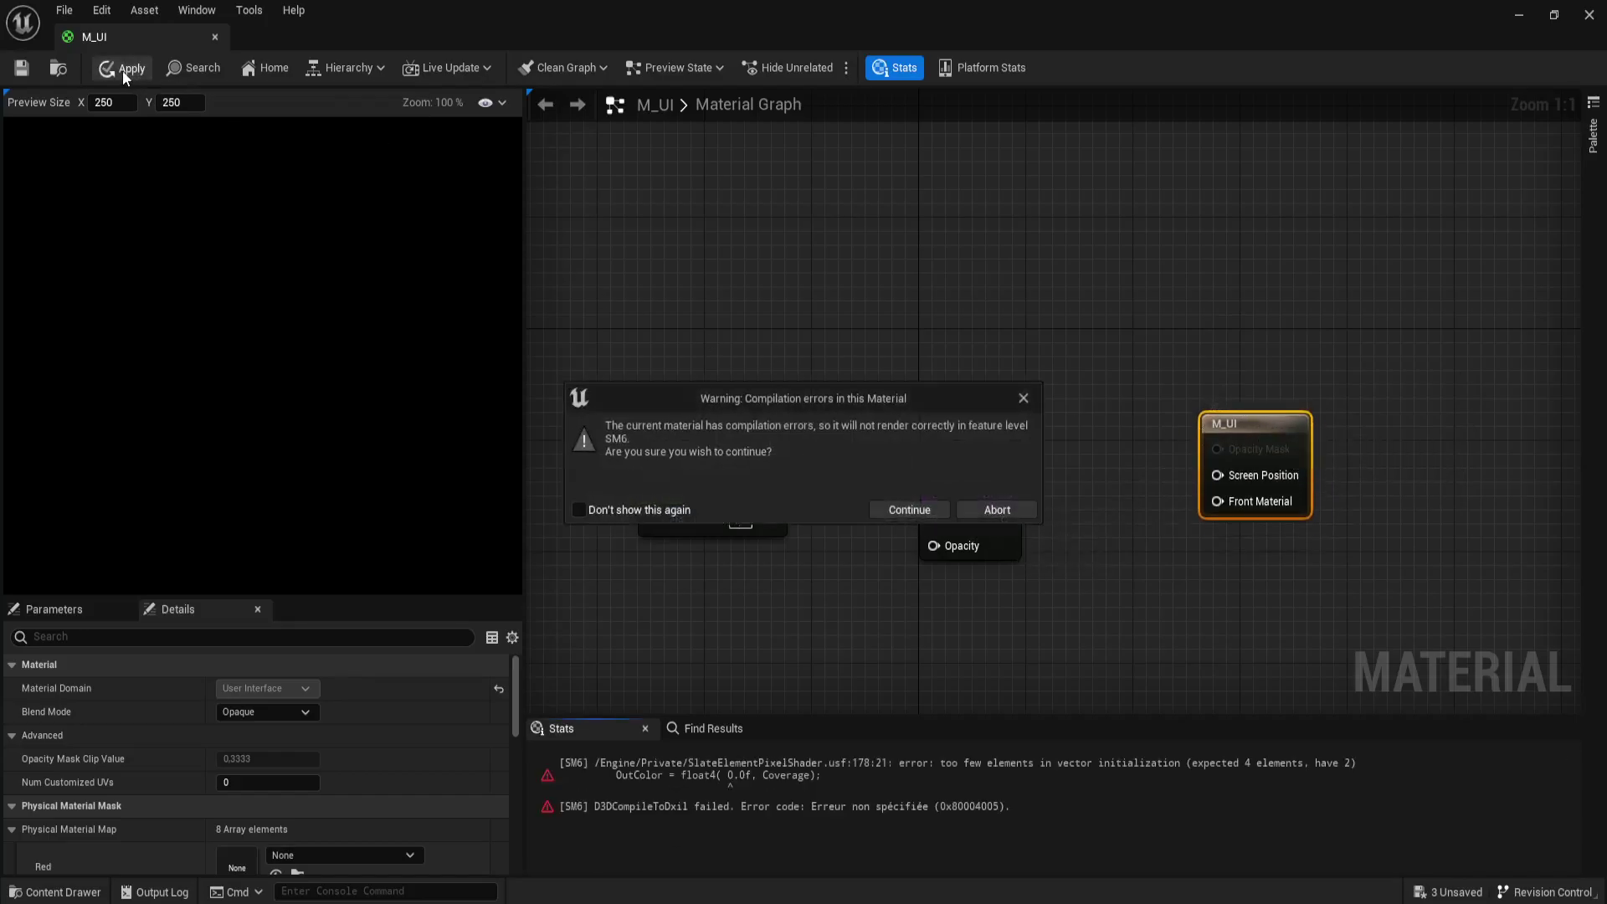
click(1029, 398)
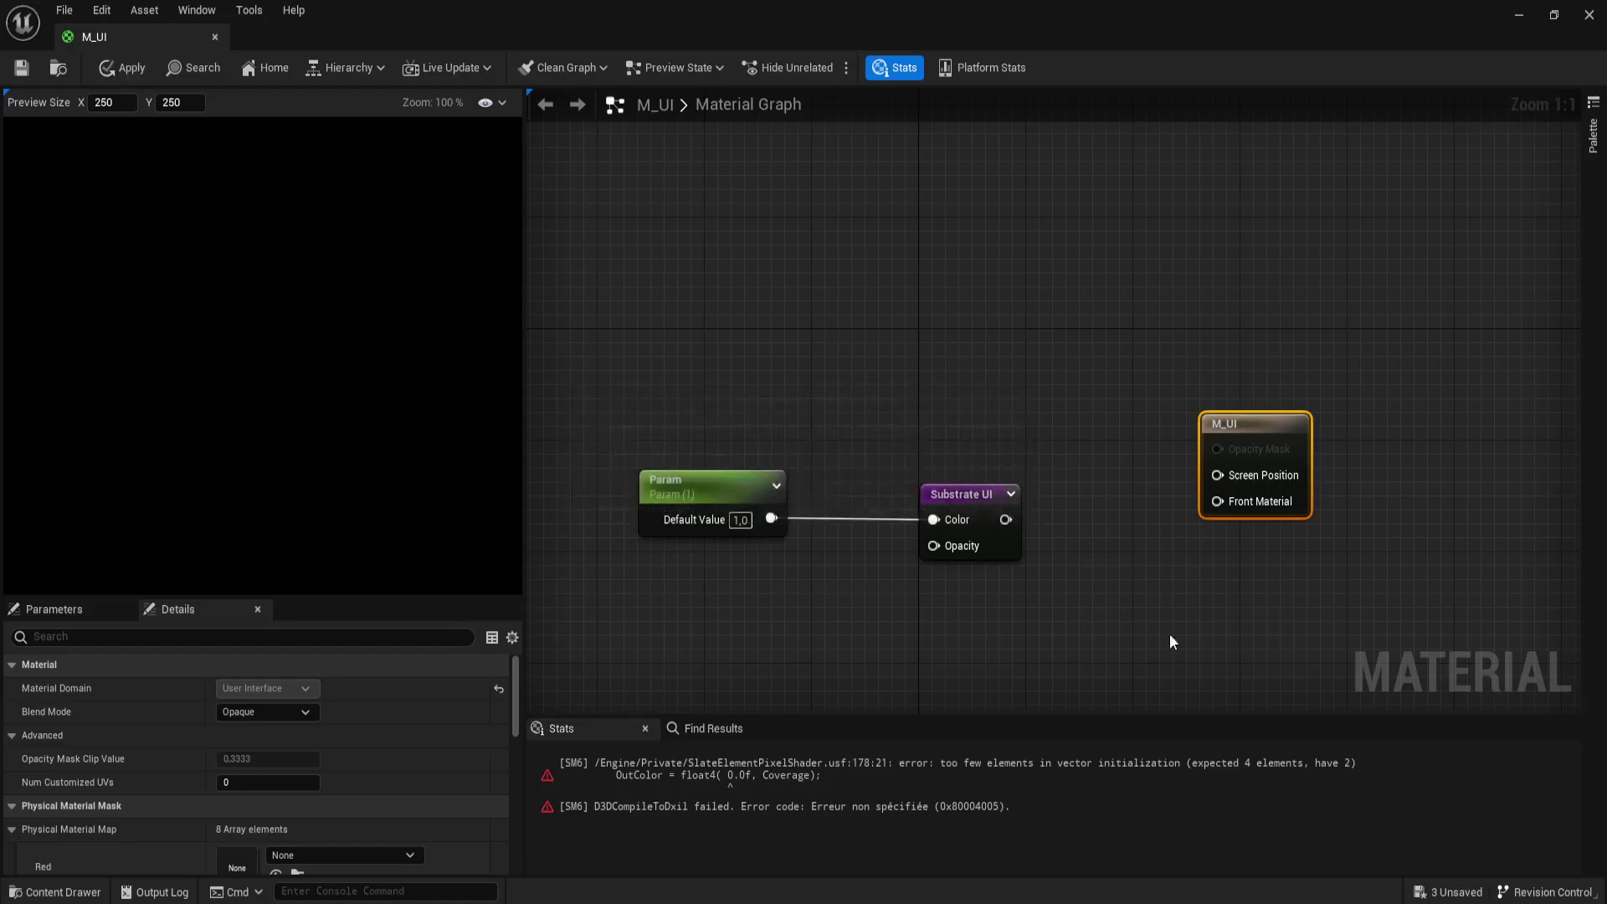
- Add a Substrate Slab BSDF node, wire it to Front Material, apply, and save M_UI
right_click(929, 311)
text(bsdf)
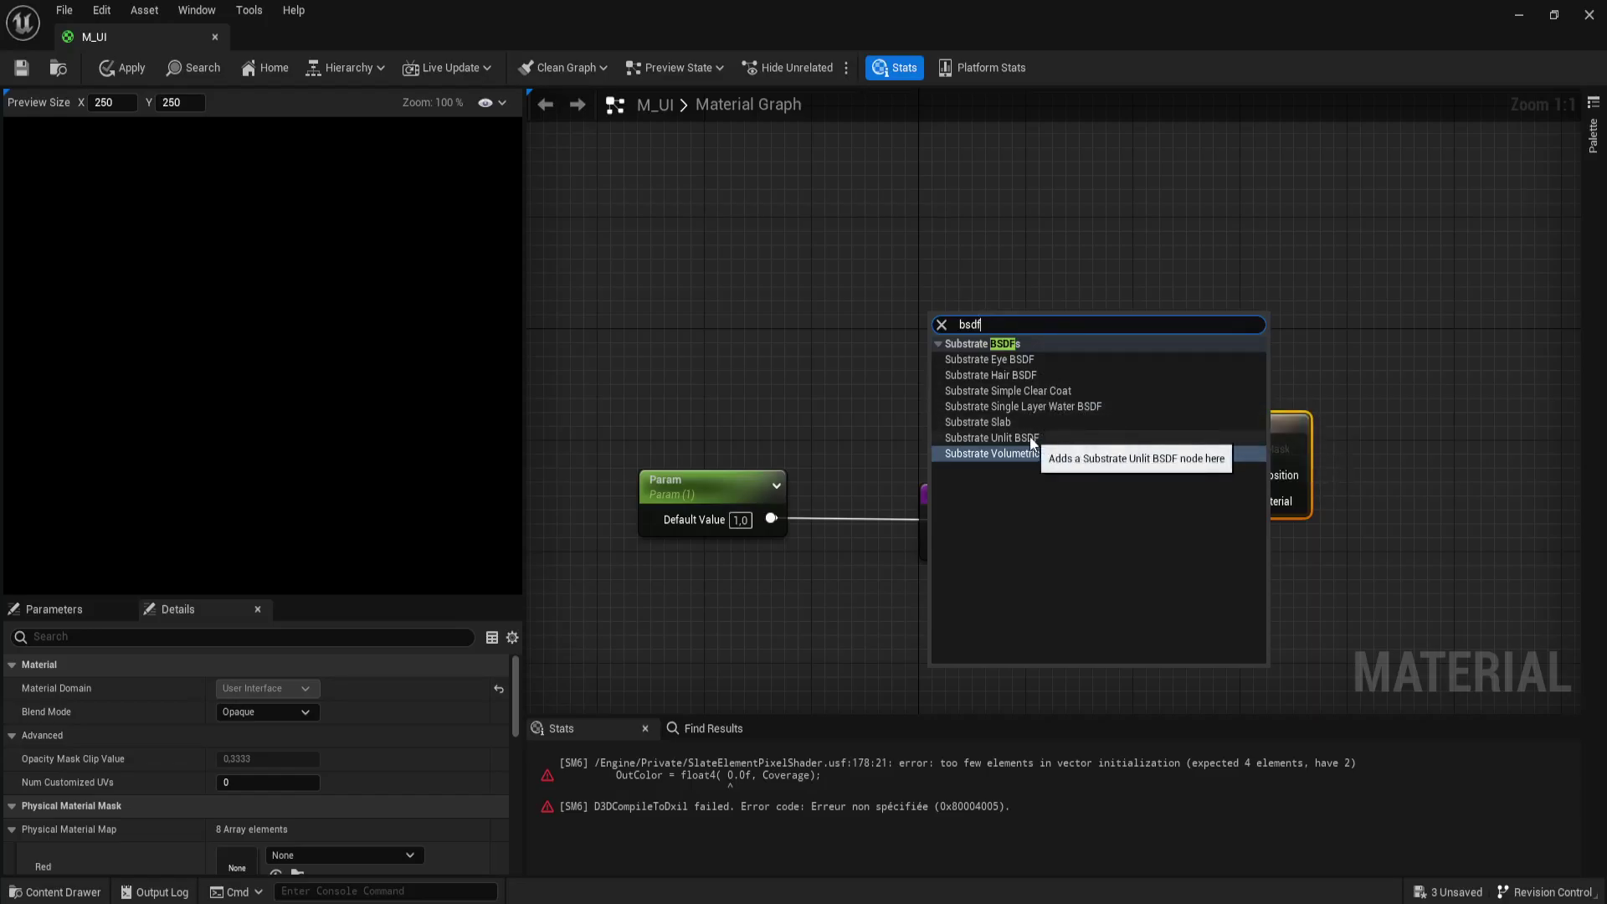
click(1016, 420)
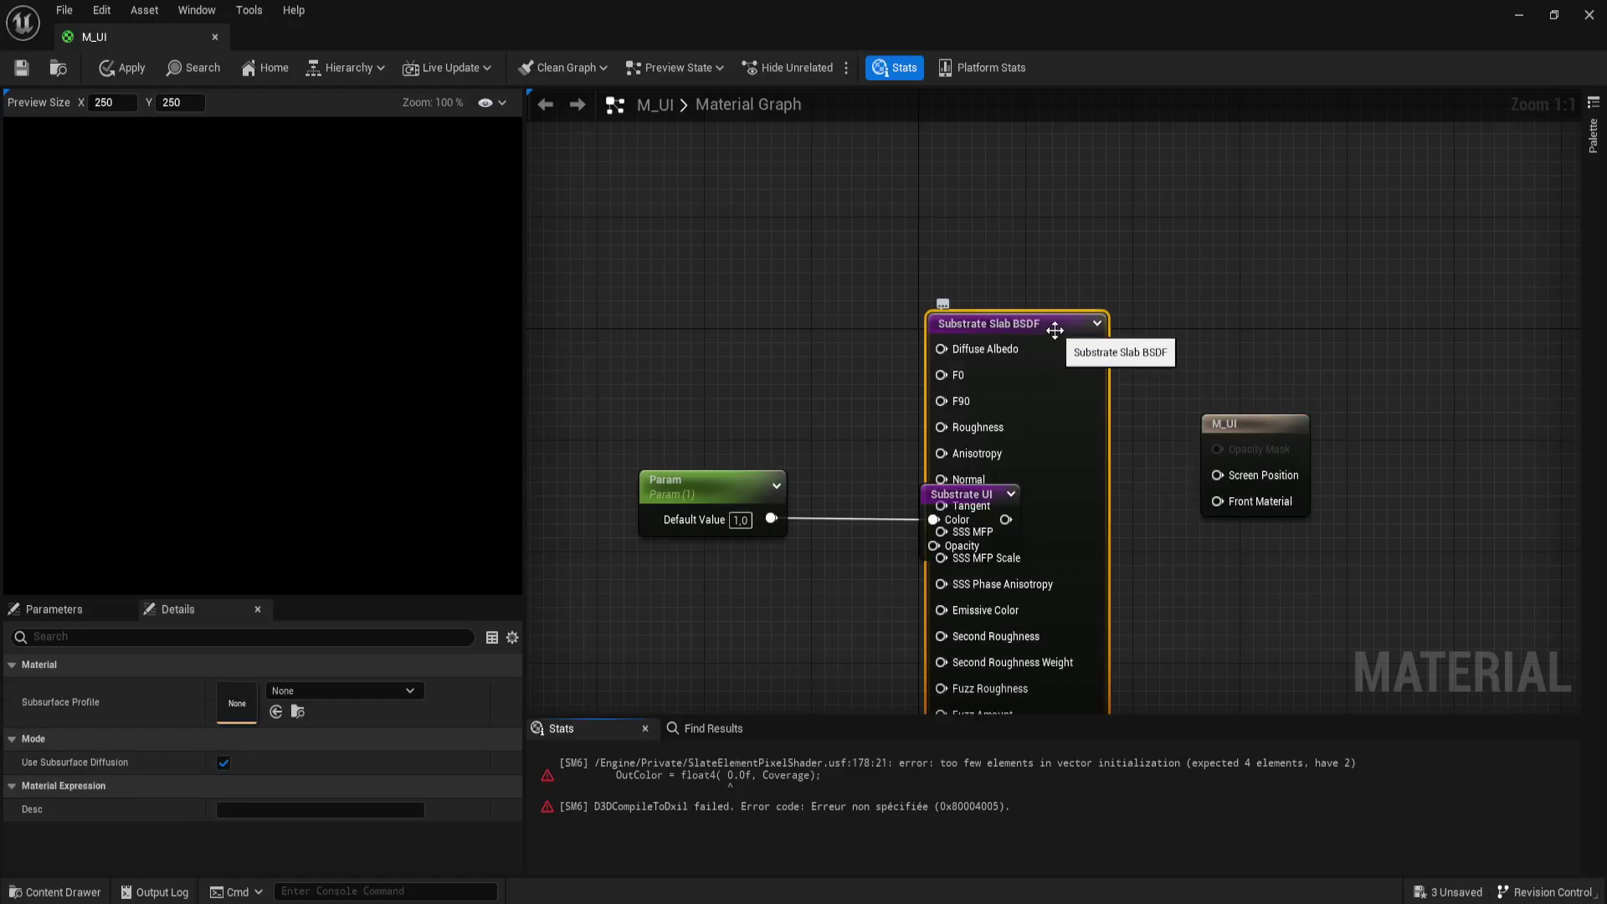
drag(1091, 349, 1218, 502)
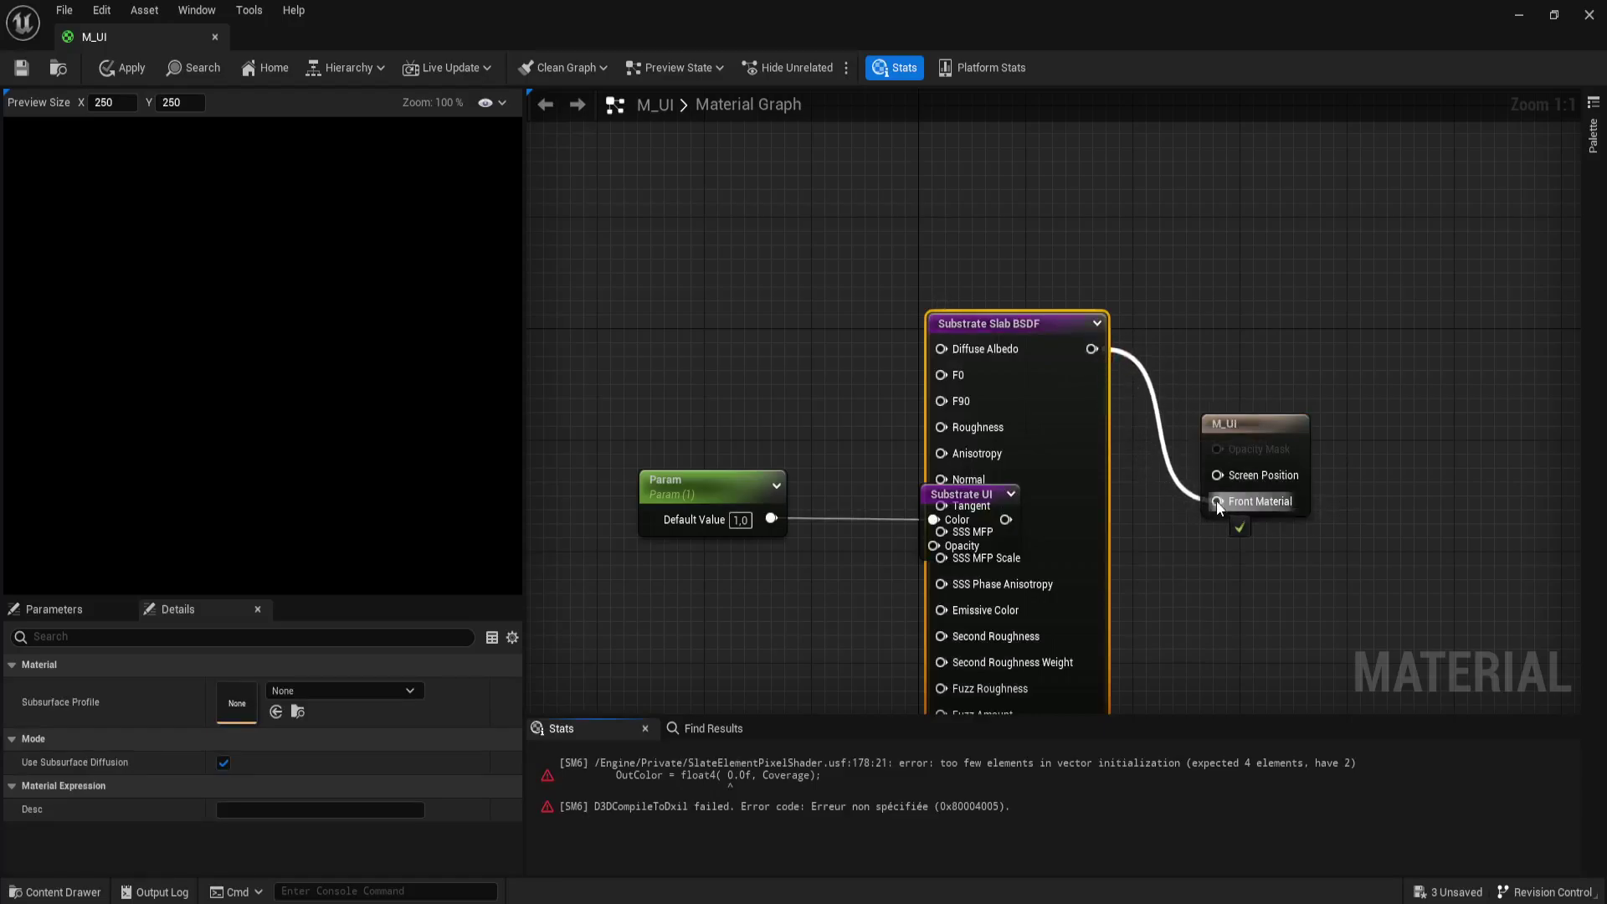
click(123, 67)
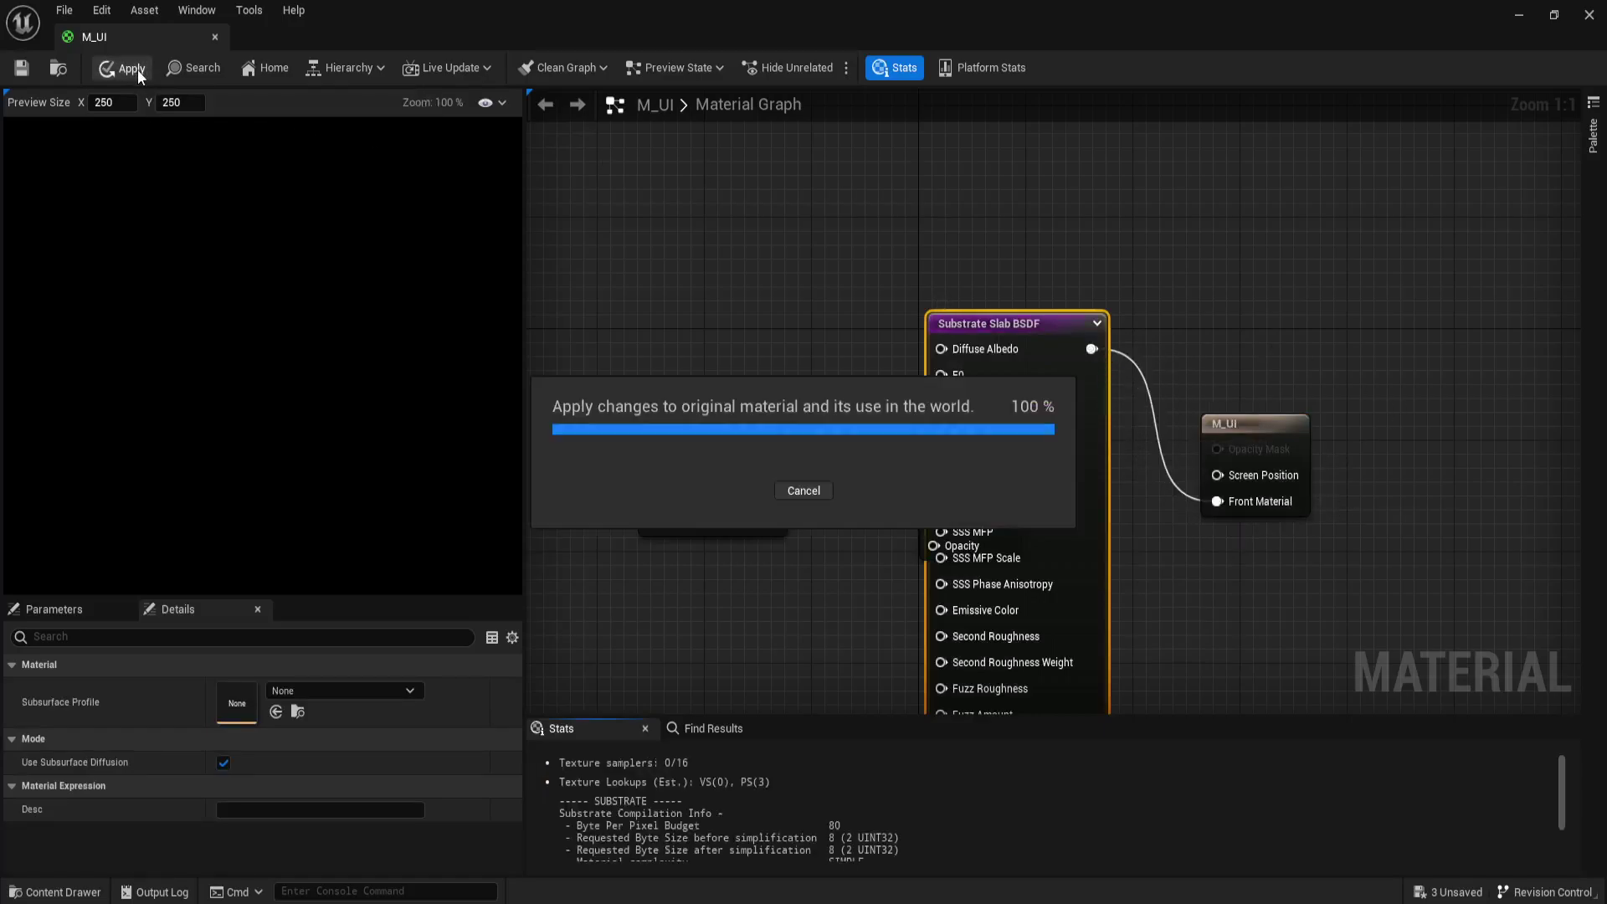
drag(1259, 428, 1284, 304)
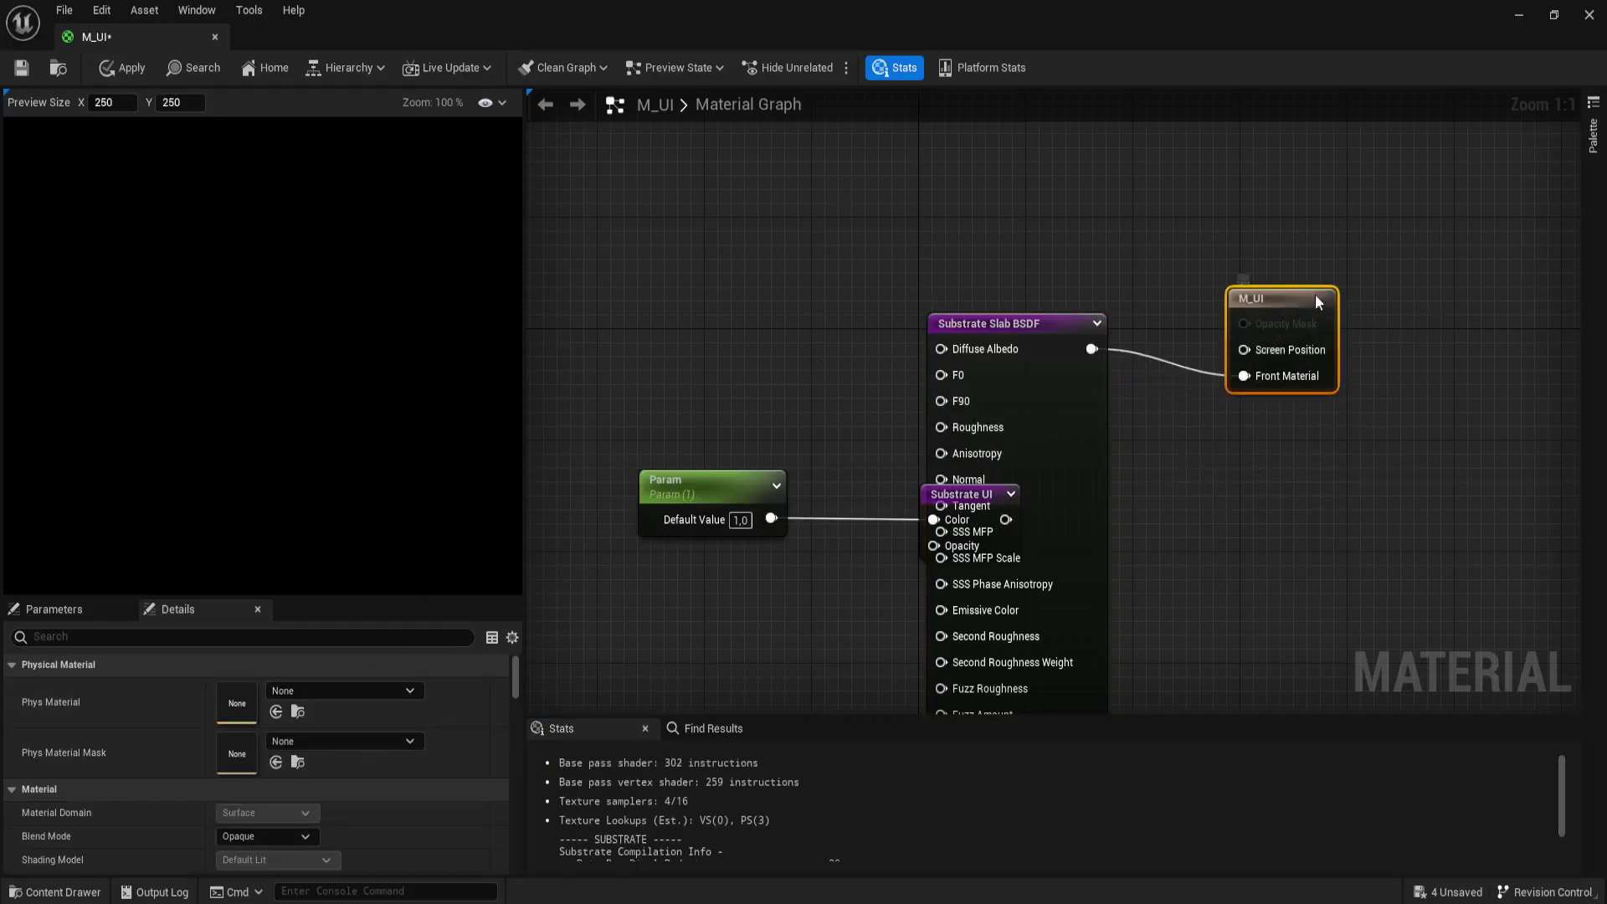
drag(1289, 303, 1328, 275)
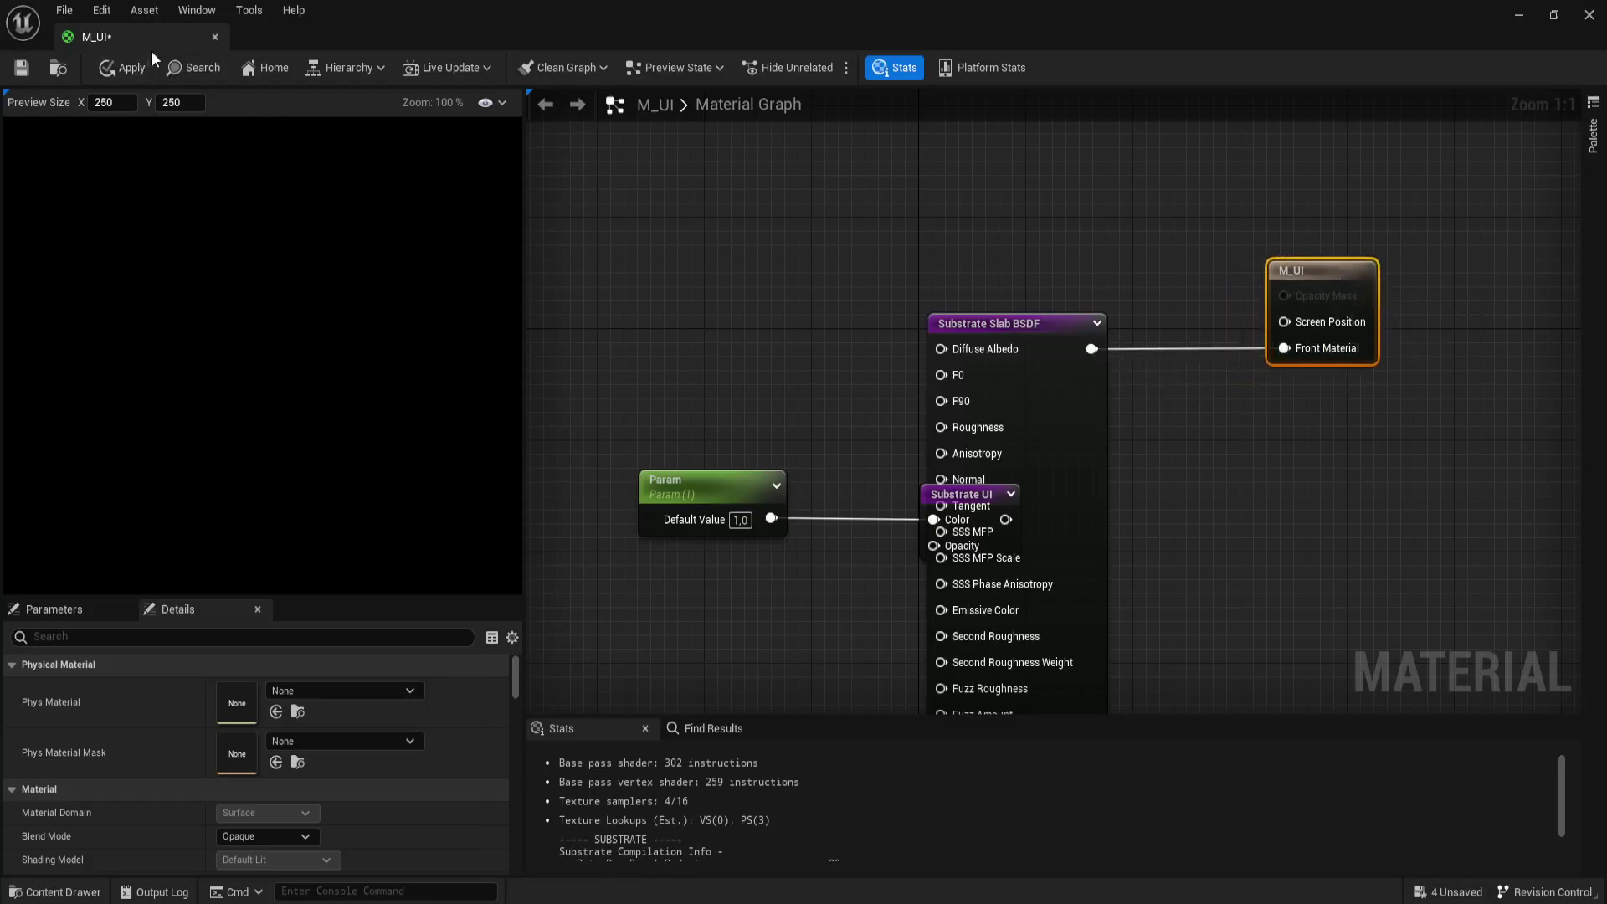
click(21, 70)
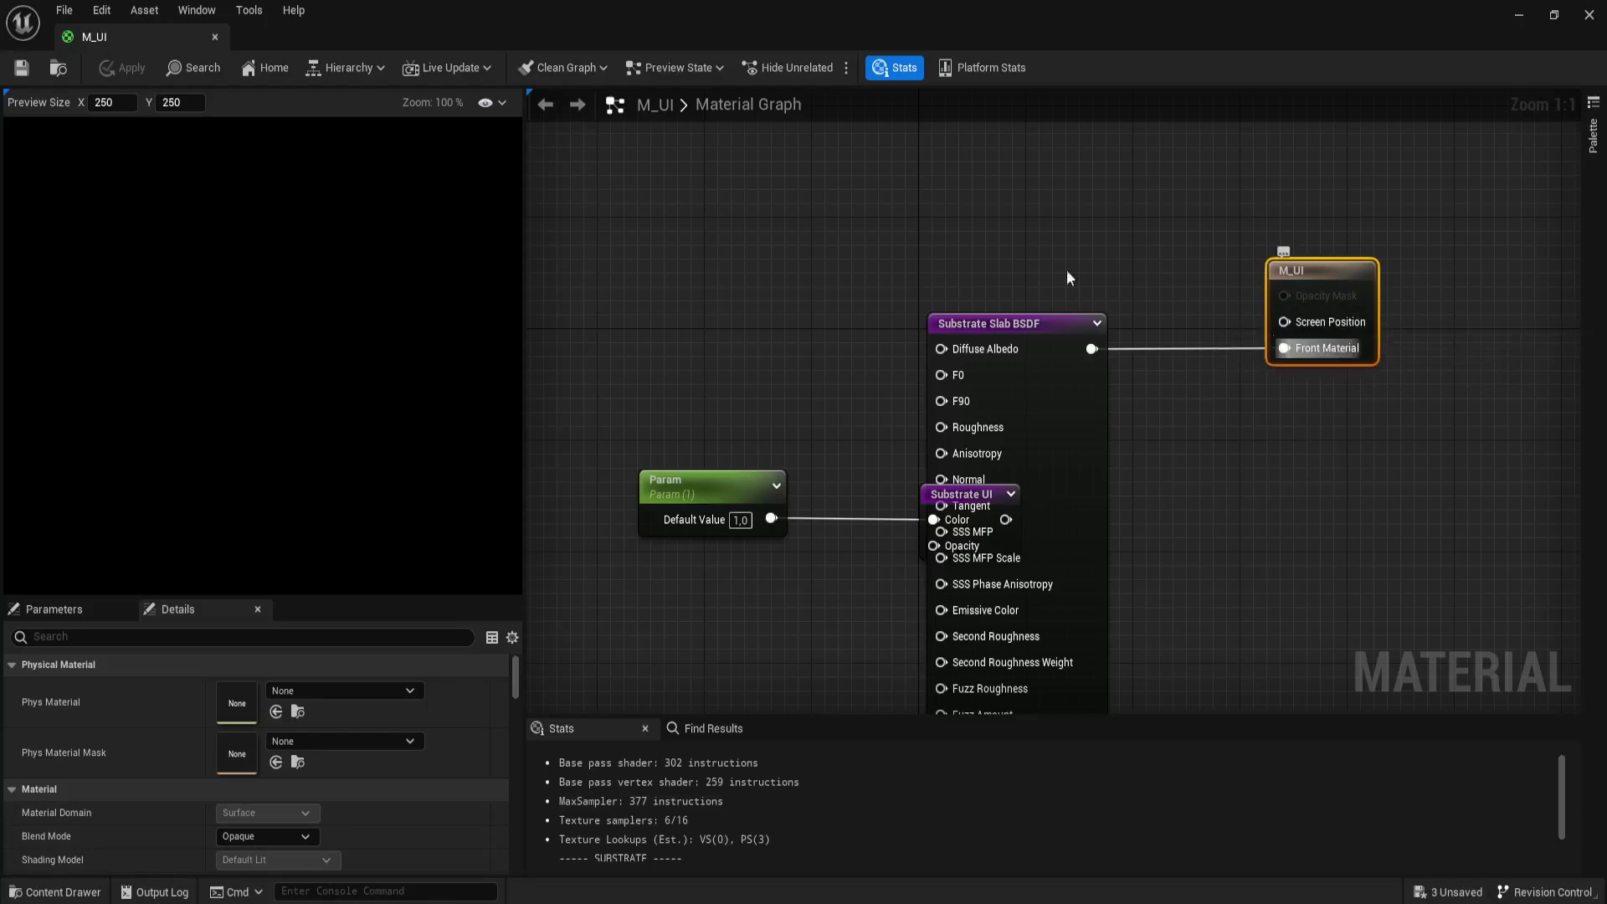
- Reopen M_UI and pull the Substrate UI node out from behind the Slab BSDF node
click(215, 38)
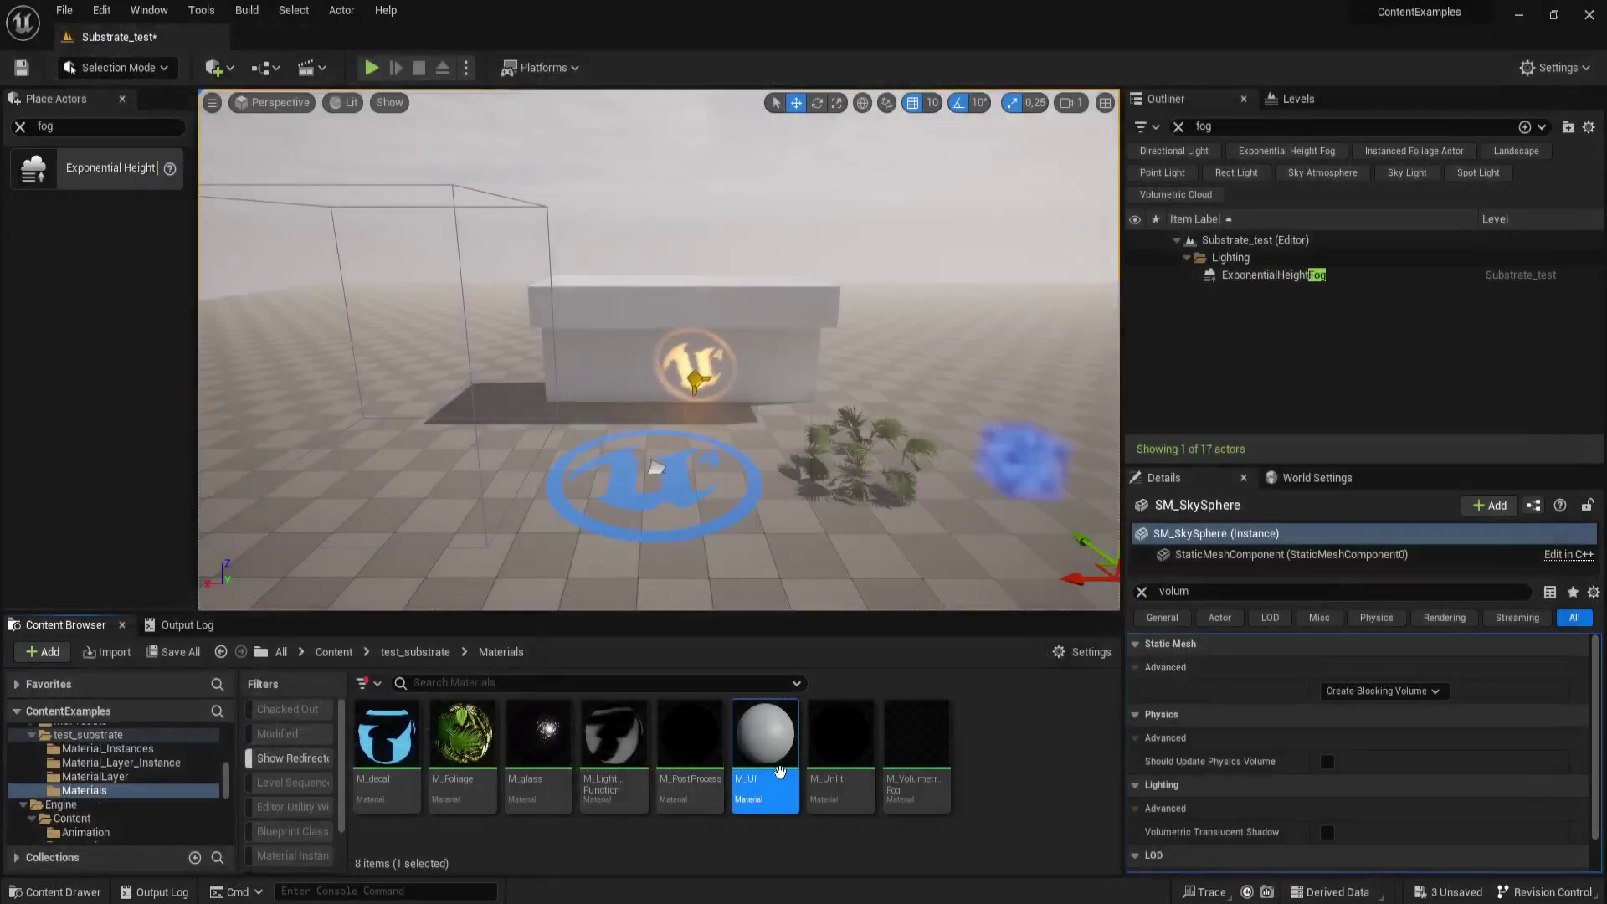
double_click(784, 745)
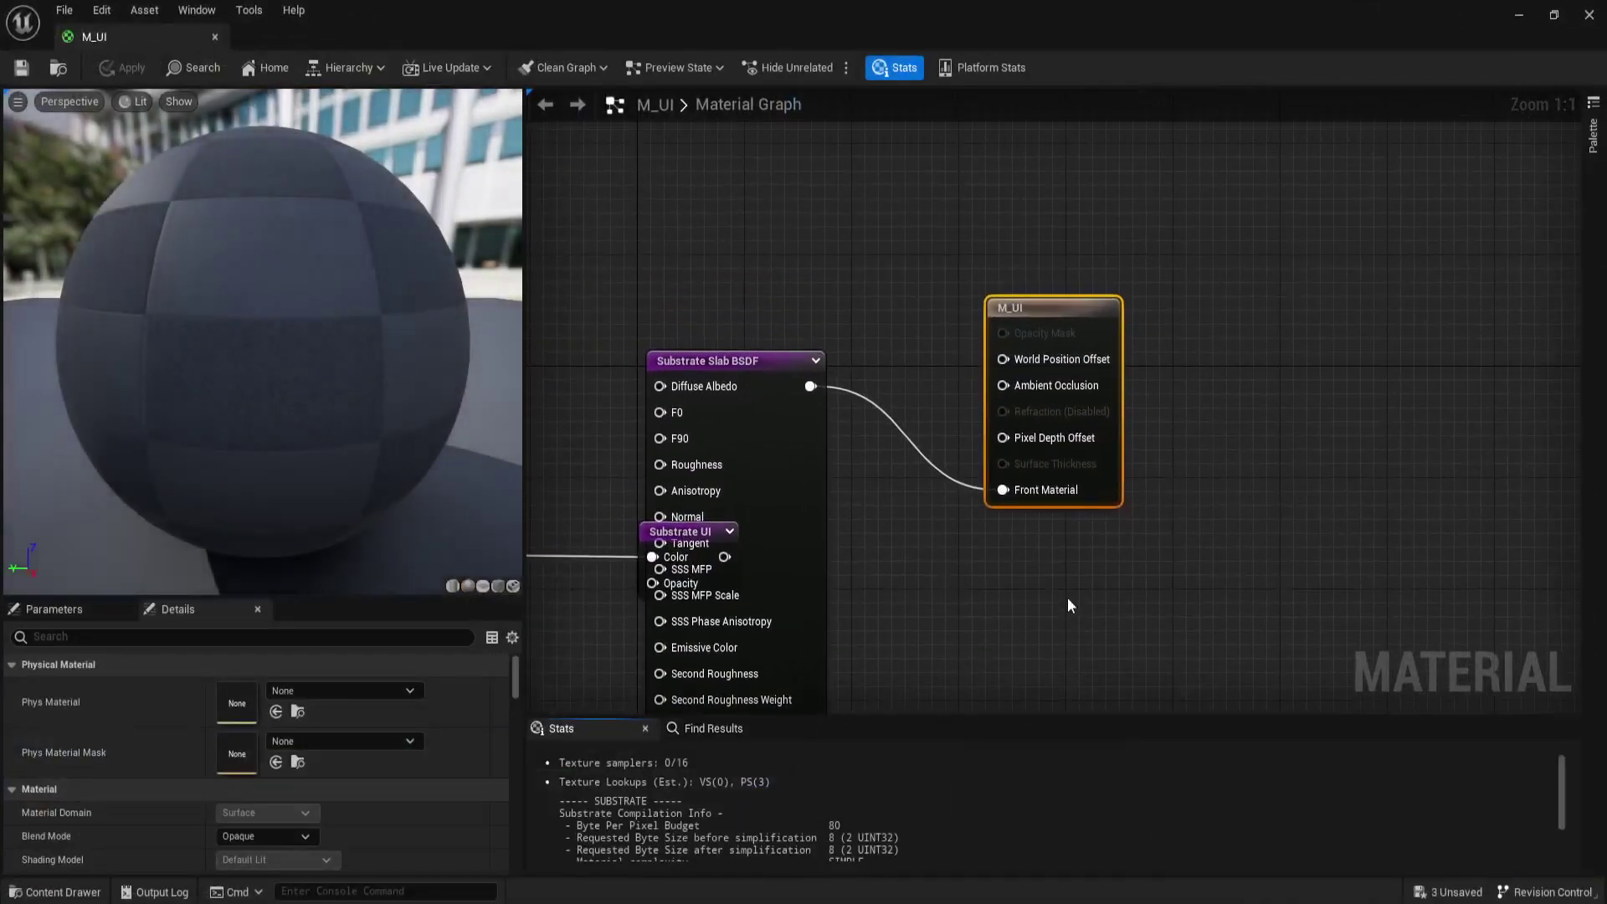
scroll(1247, 512, down, 1)
scroll(1212, 515, down, 1)
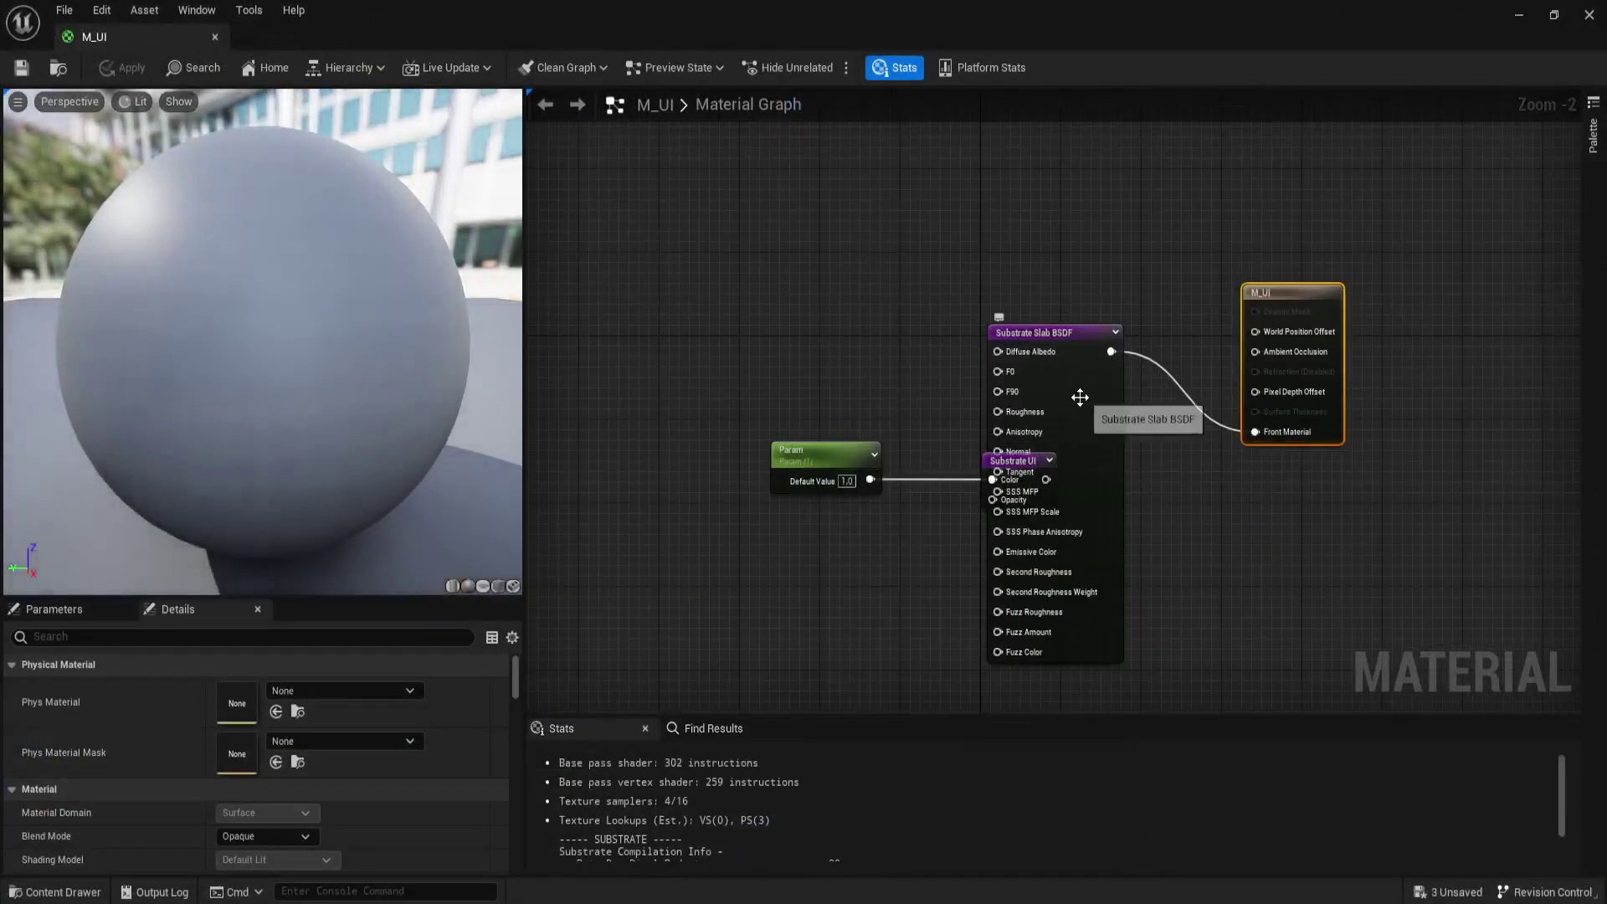
drag(1076, 394, 1121, 397)
drag(1001, 458, 945, 449)
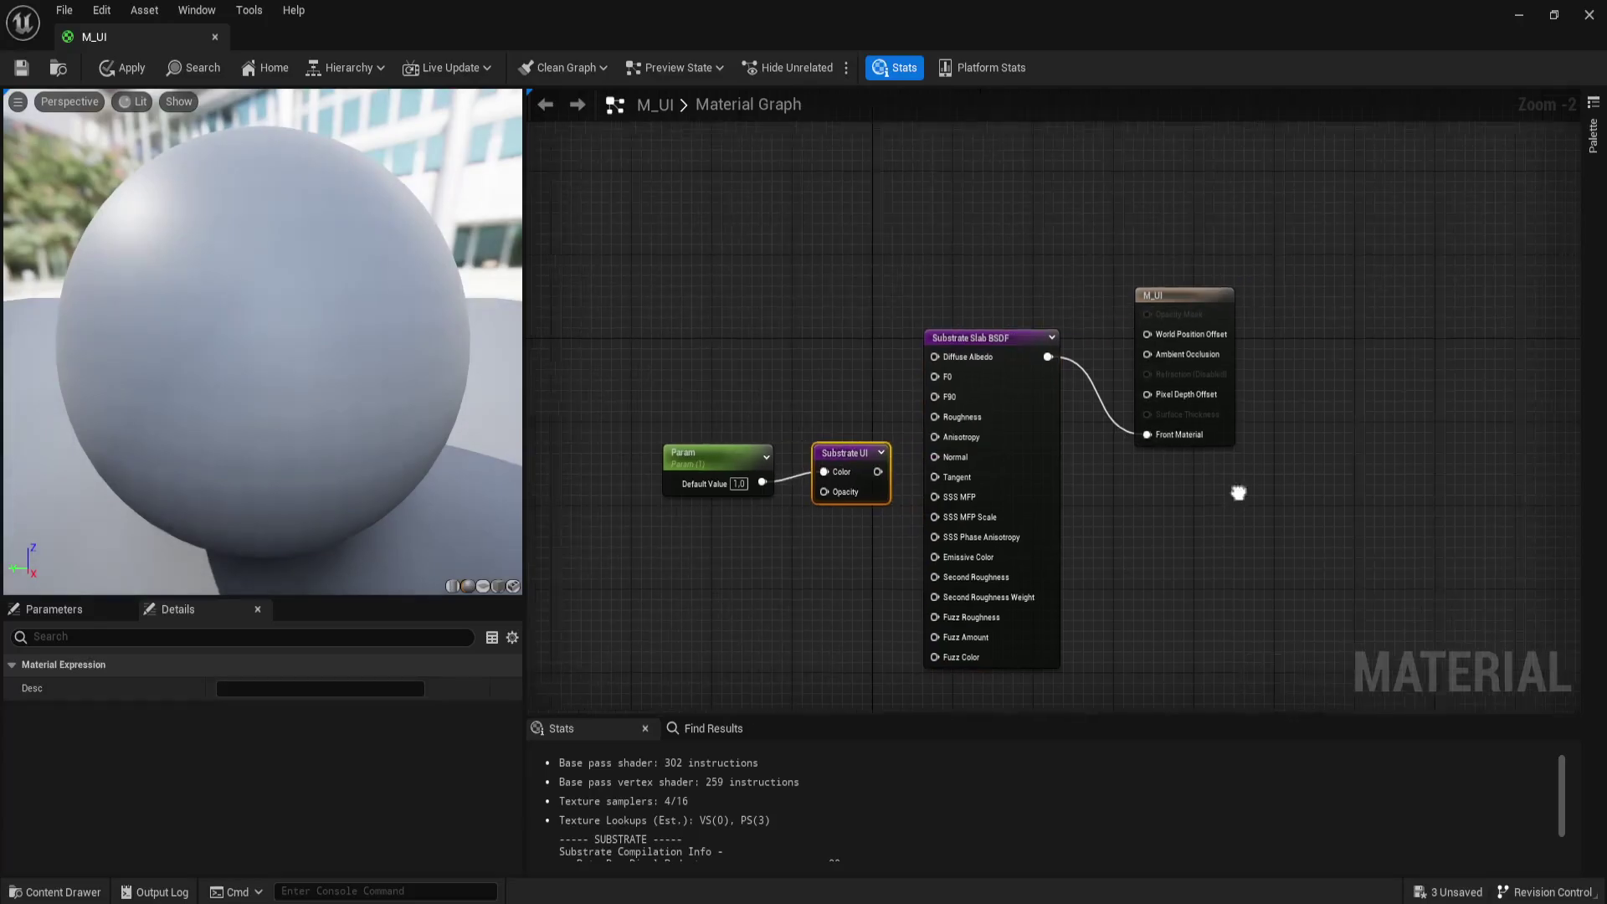
scroll(1237, 491, up, 2)
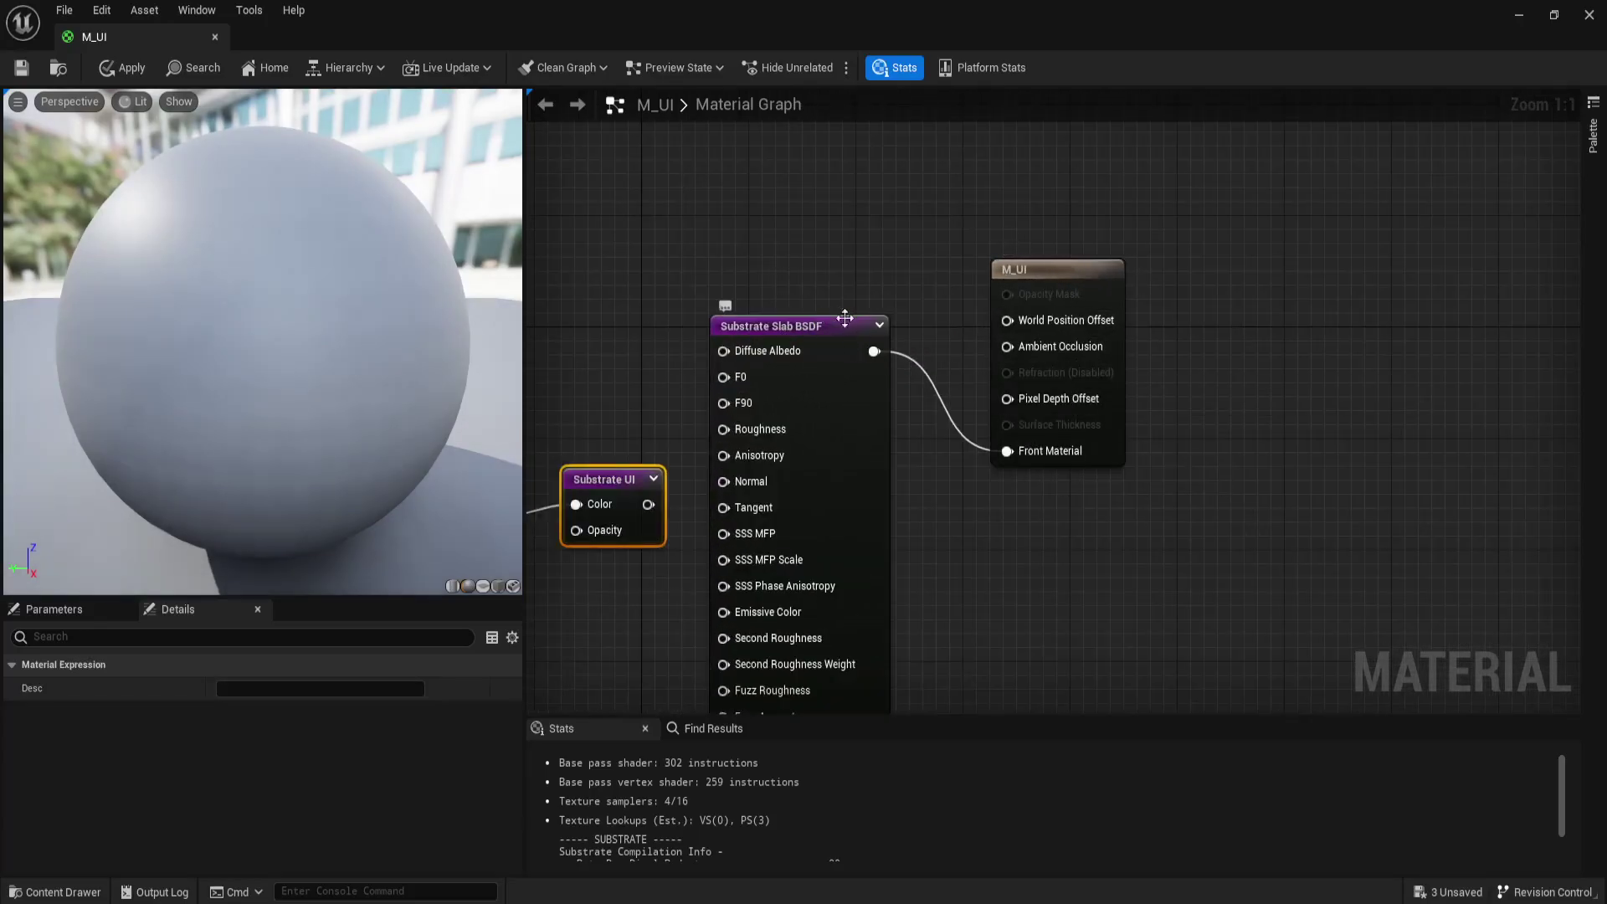
right_drag(844, 342, 1022, 294)
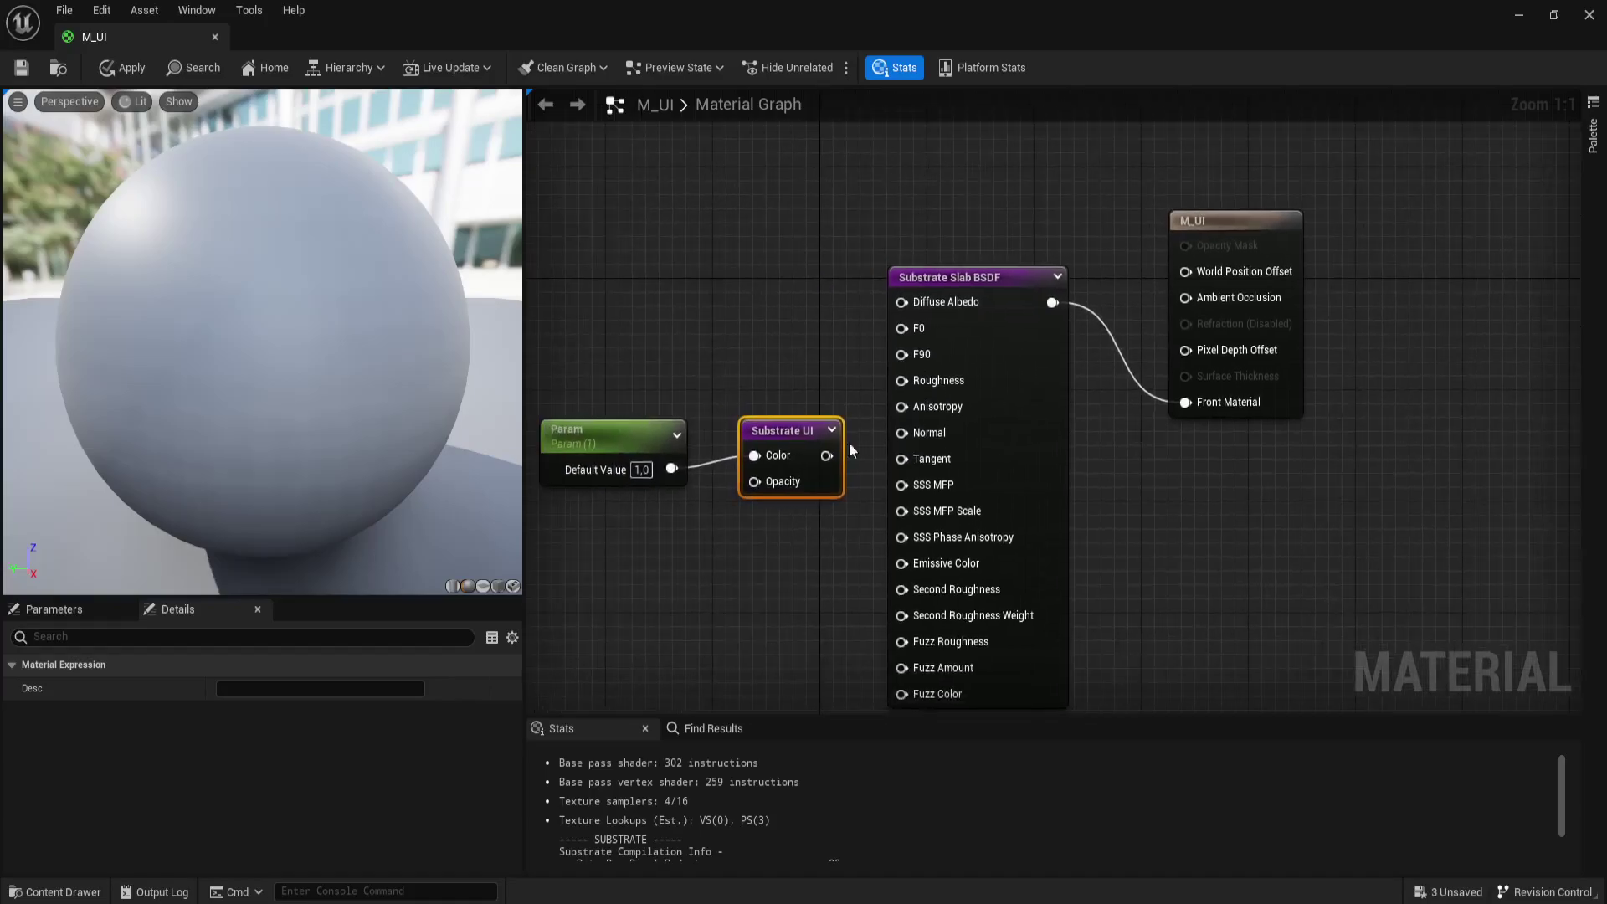
- Link Substrate UI to Front Material, delete the Slab BSDF node, then apply, save and close M_UI
mouse_move(826, 455)
mouse_down()
mouse_move(1193, 409)
mouse_move(1161, 424)
mouse_move(1201, 405)
mouse_up()
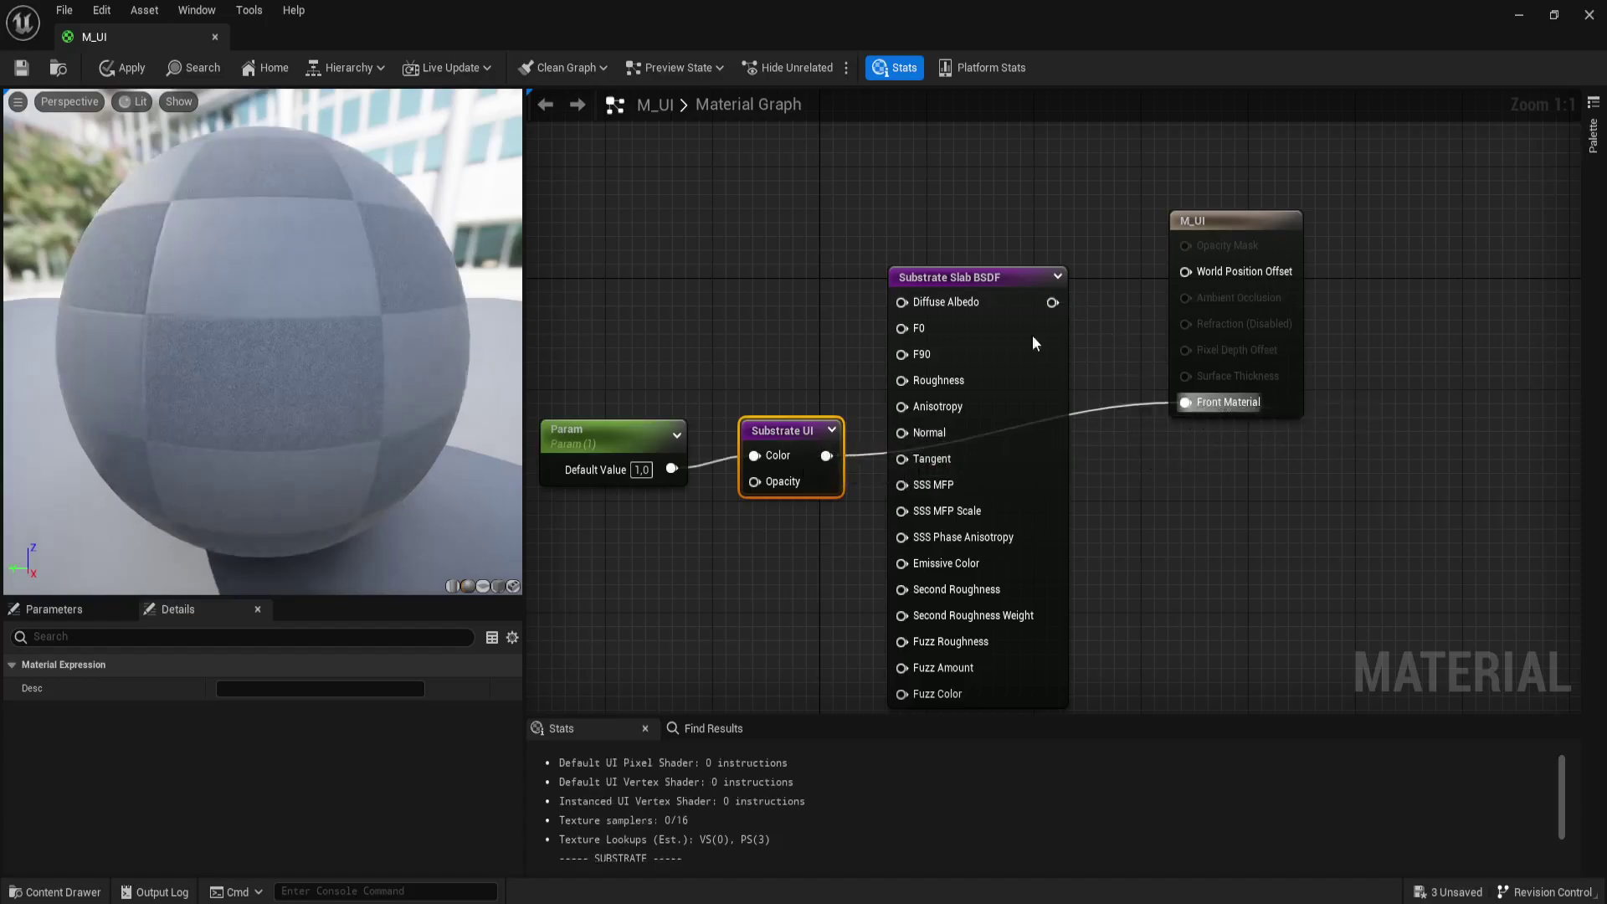
click(123, 70)
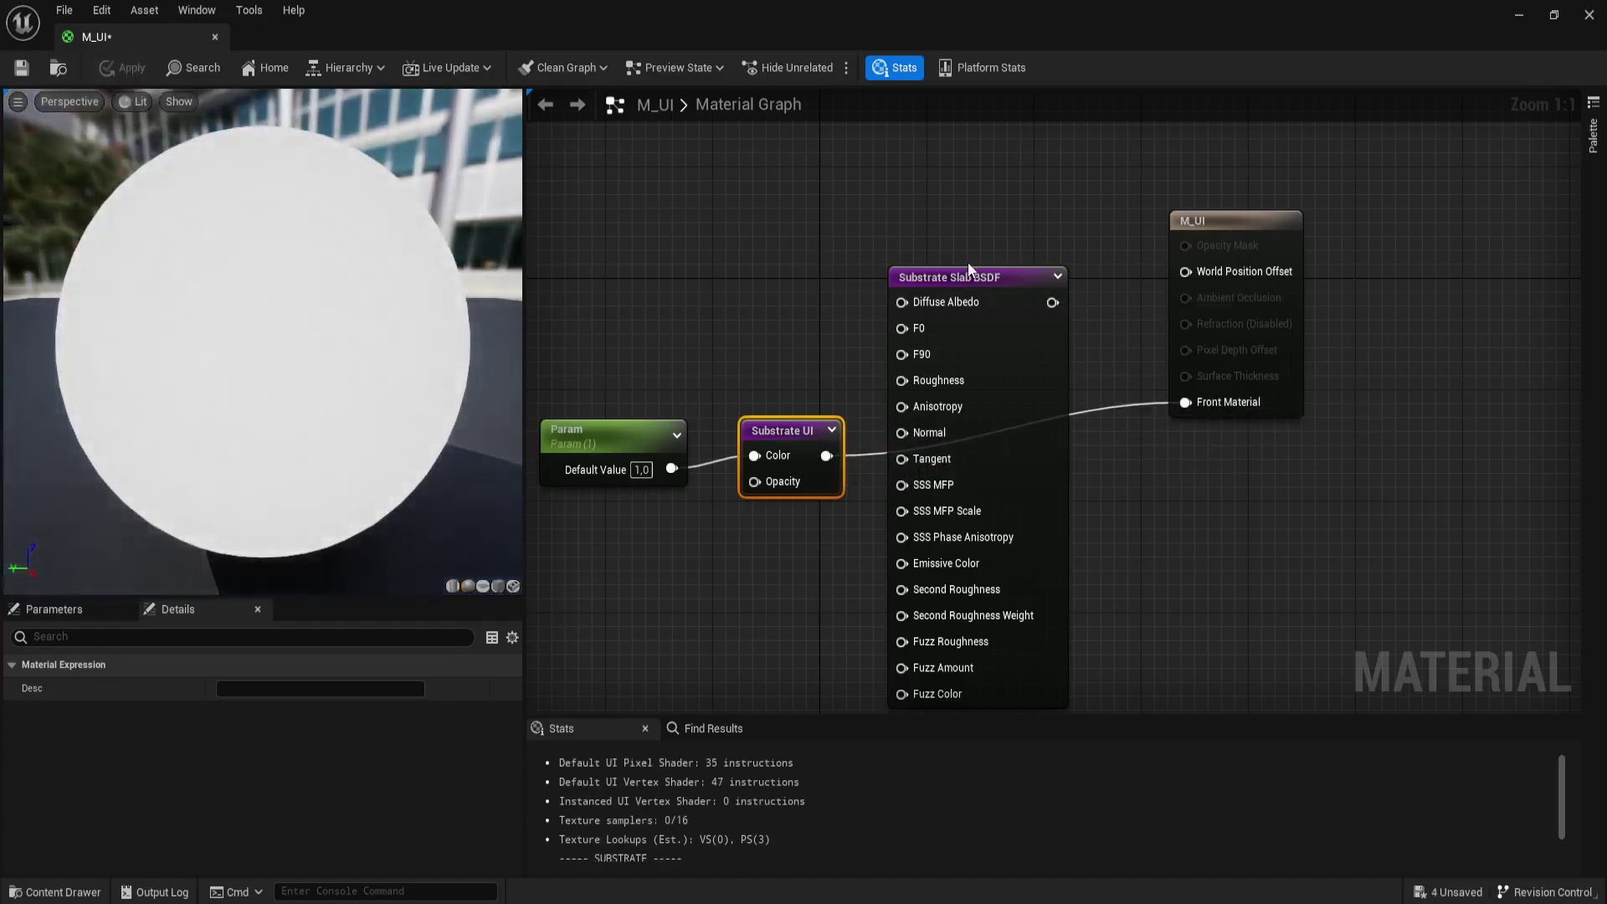
click(974, 277)
key(Delete)
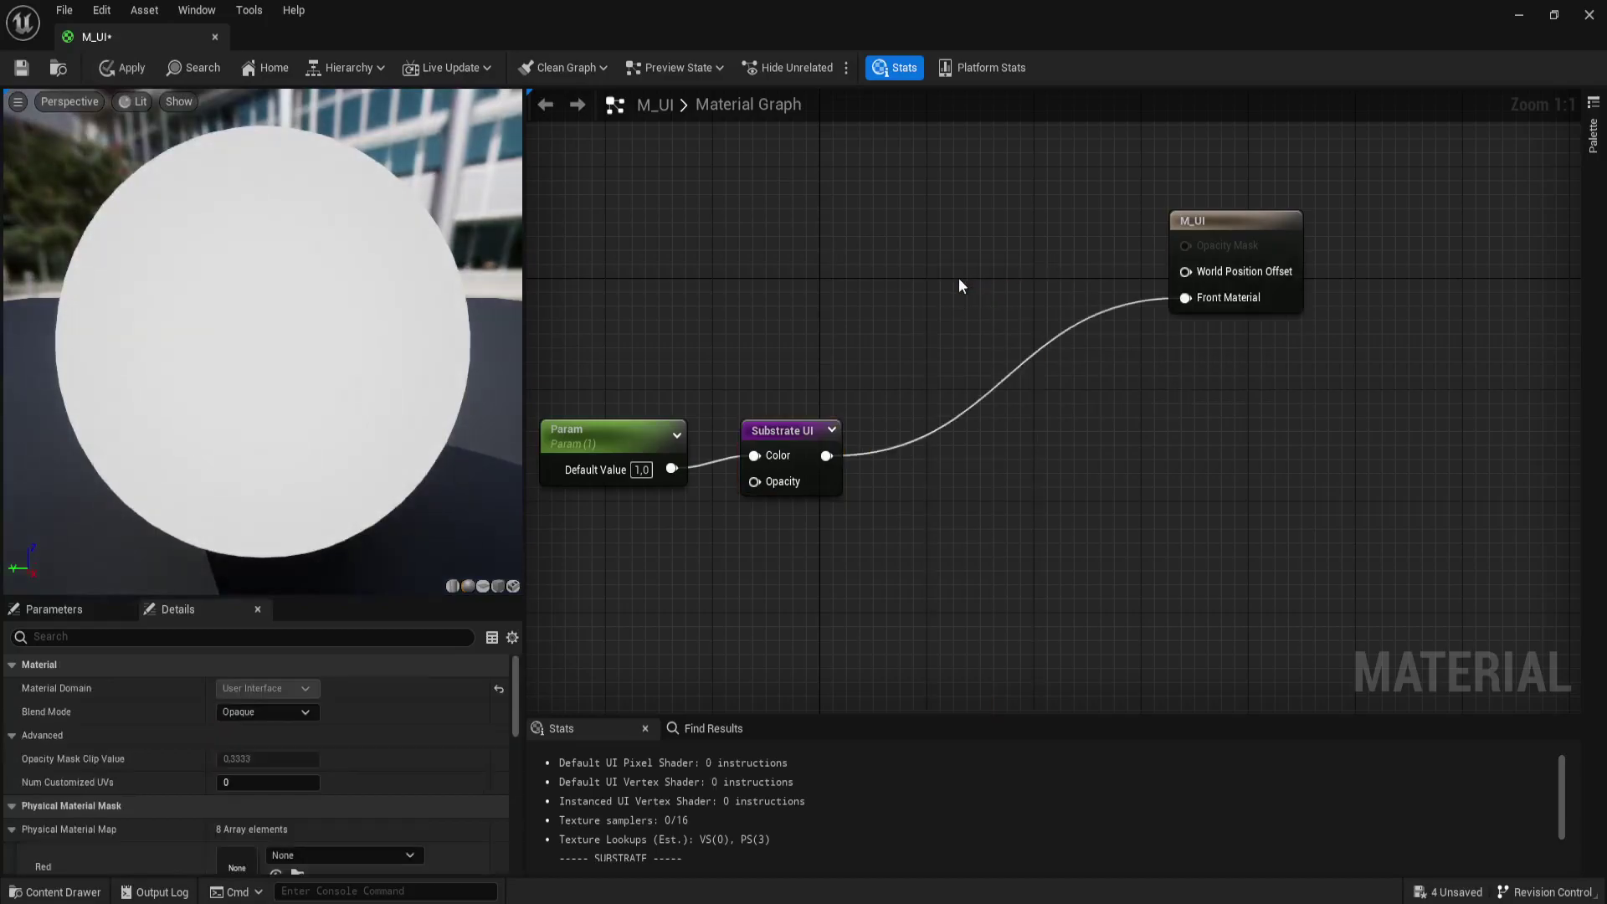
drag(1254, 224, 1187, 392)
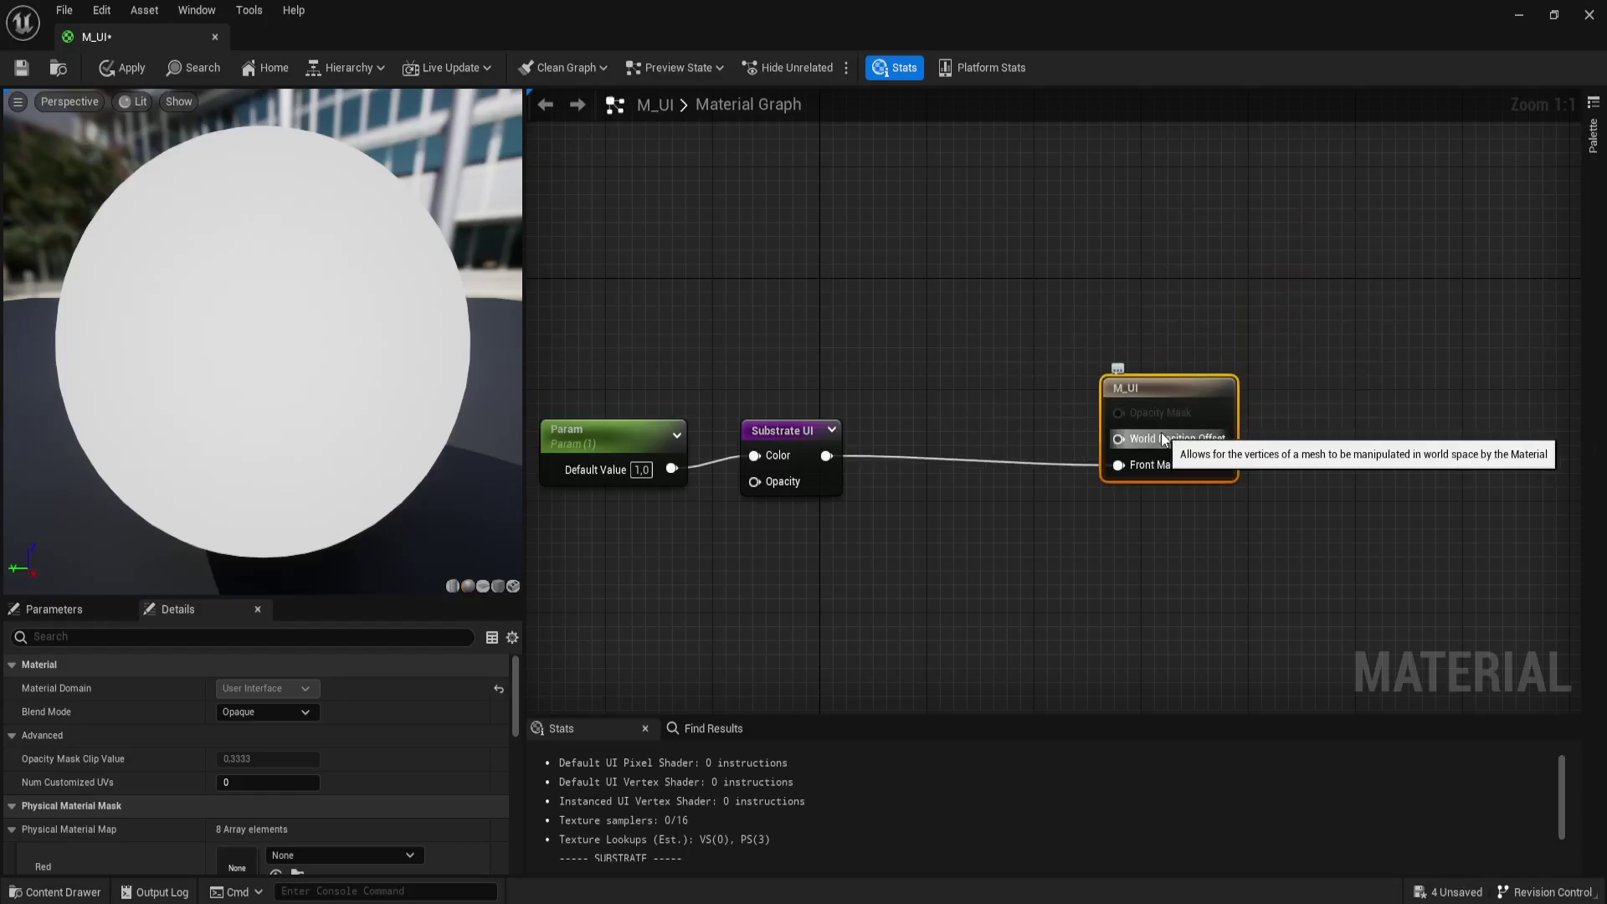
click(106, 69)
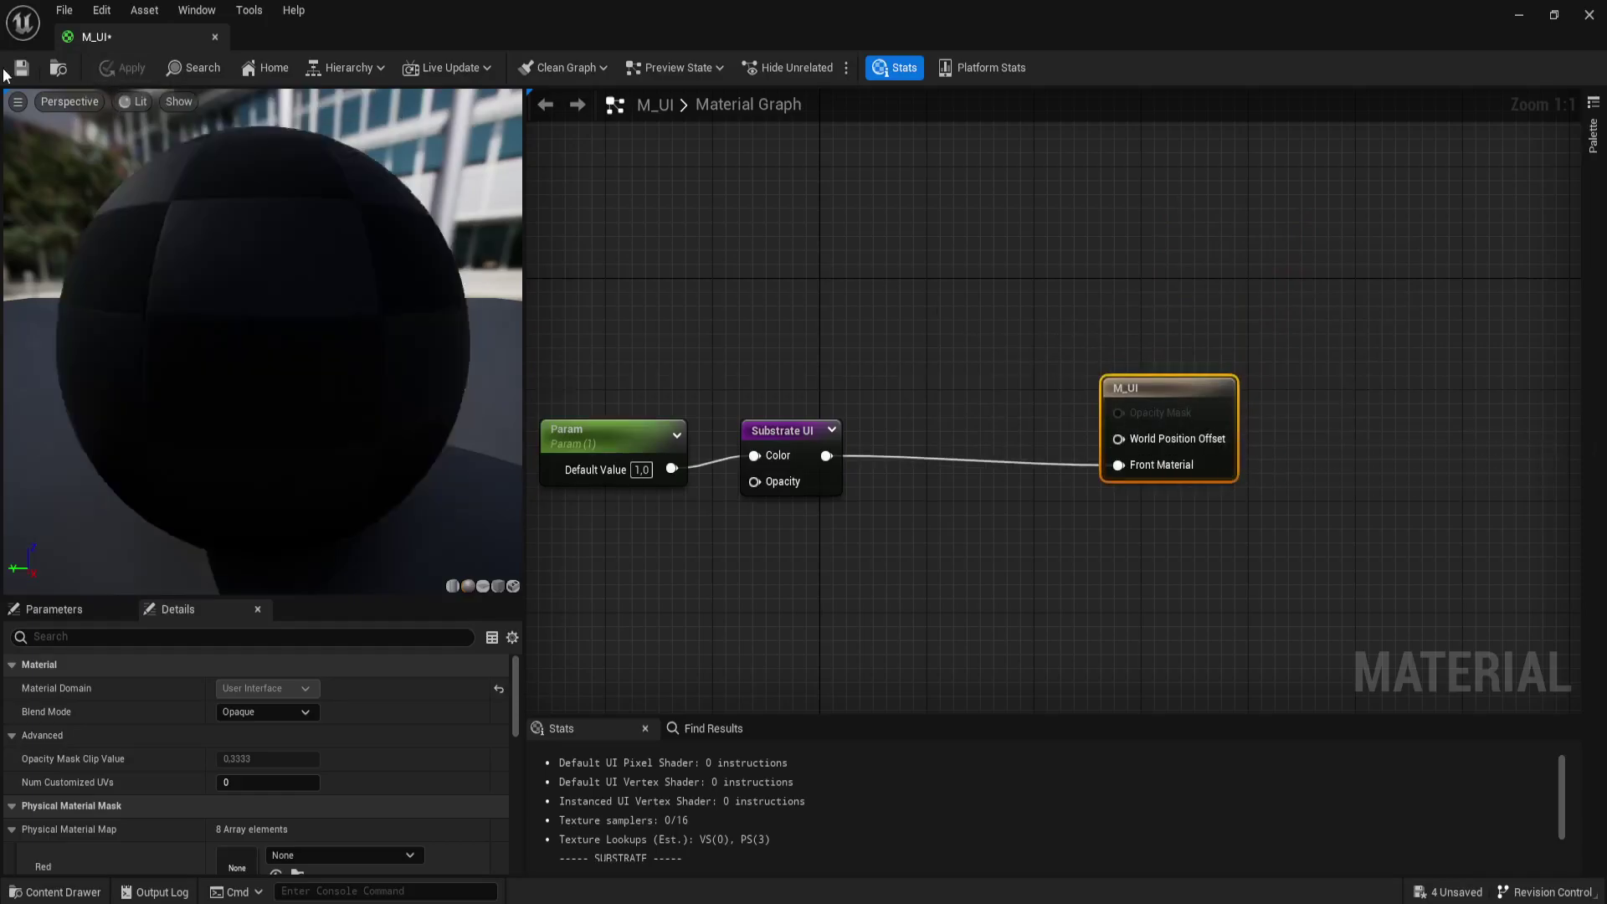
click(22, 70)
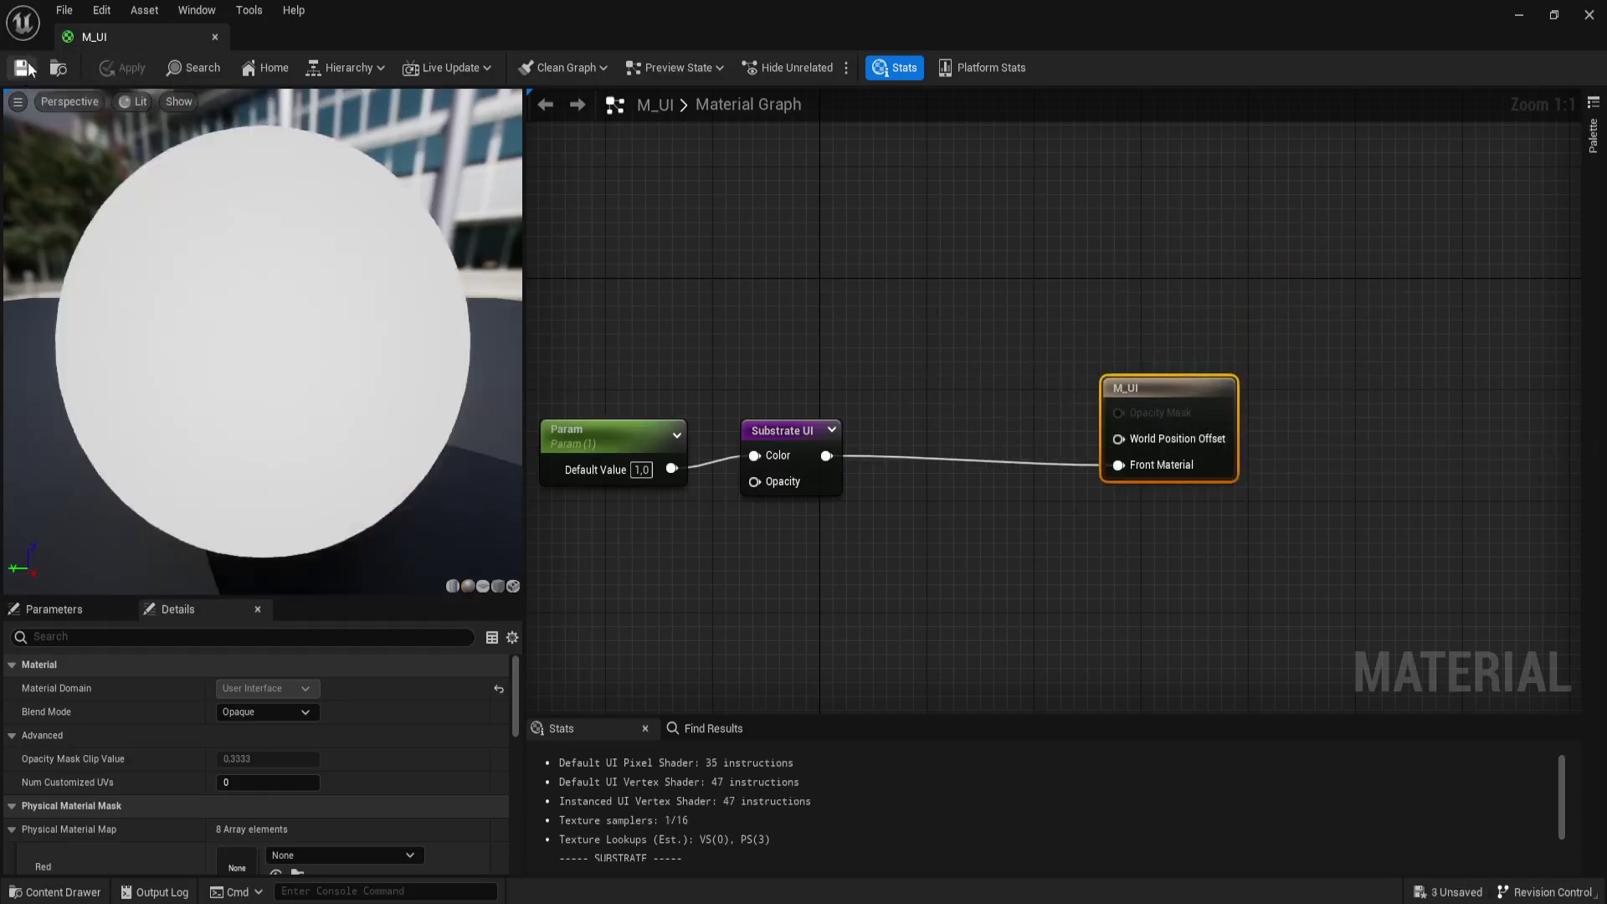
click(214, 37)
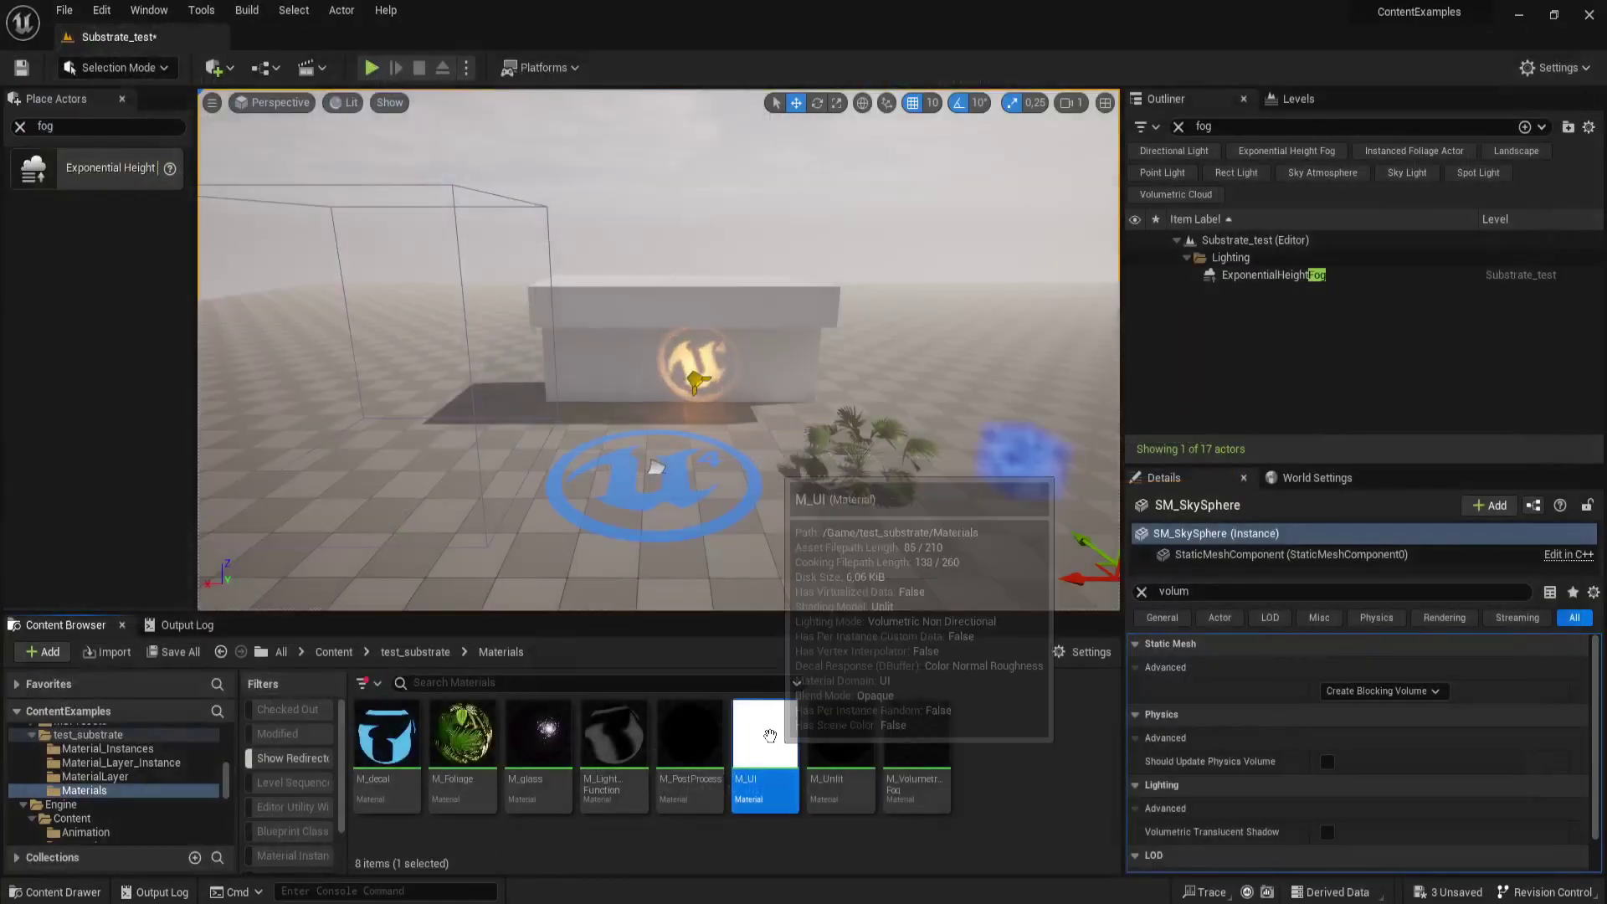
- Line up the Param, Substrate UI and output nodes of M_UI, then close it applying the changes
double_click(769, 735)
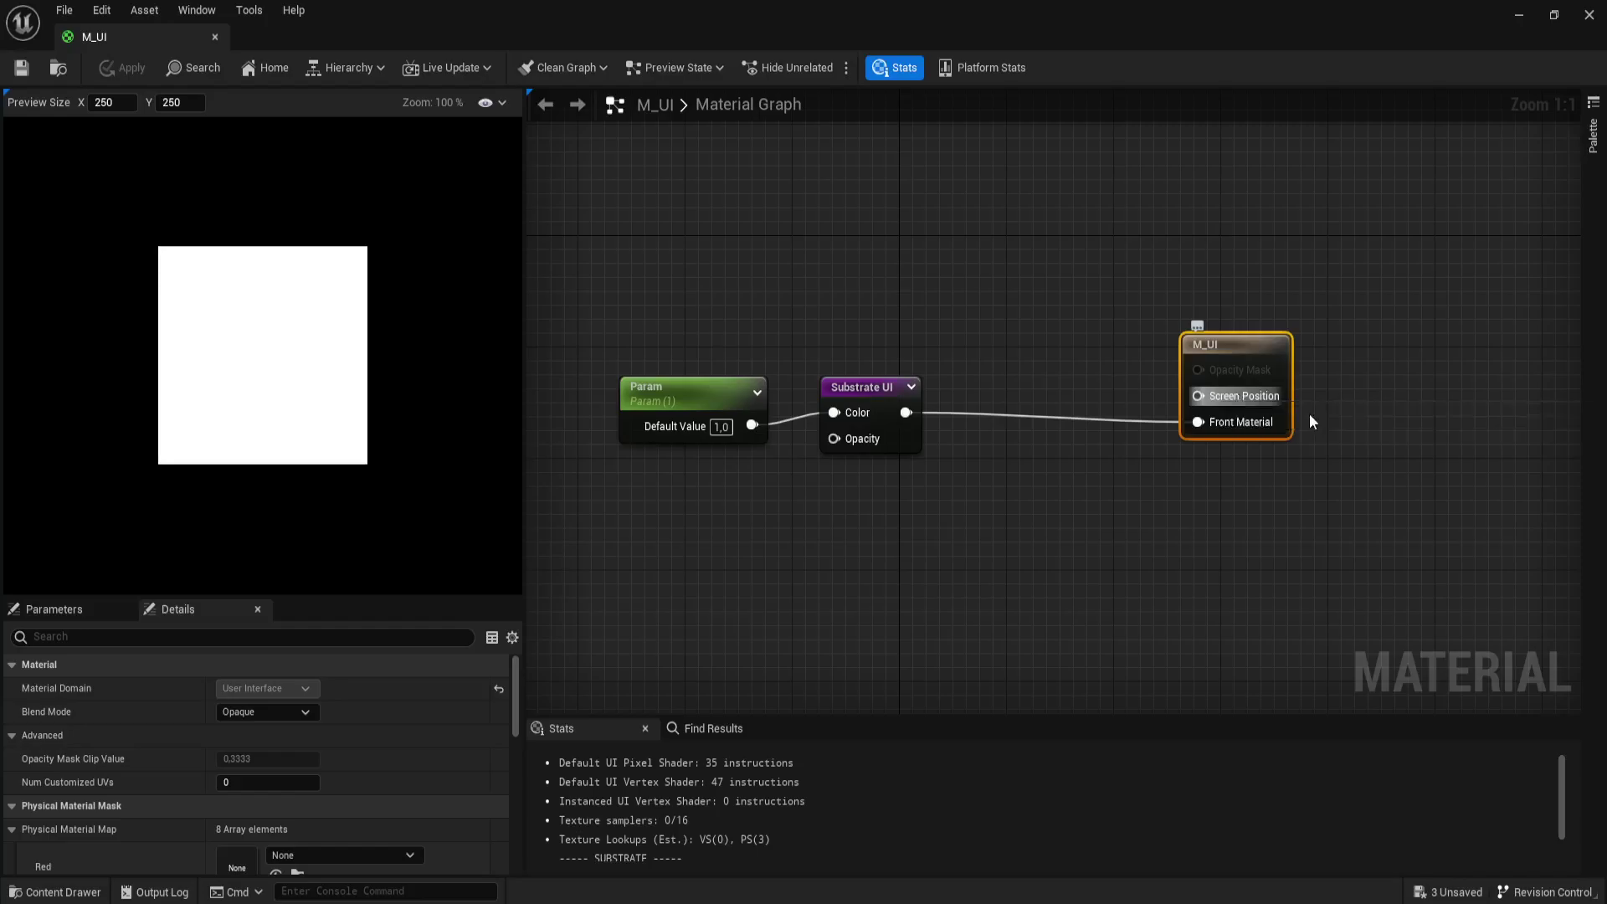
drag(1266, 350, 1252, 336)
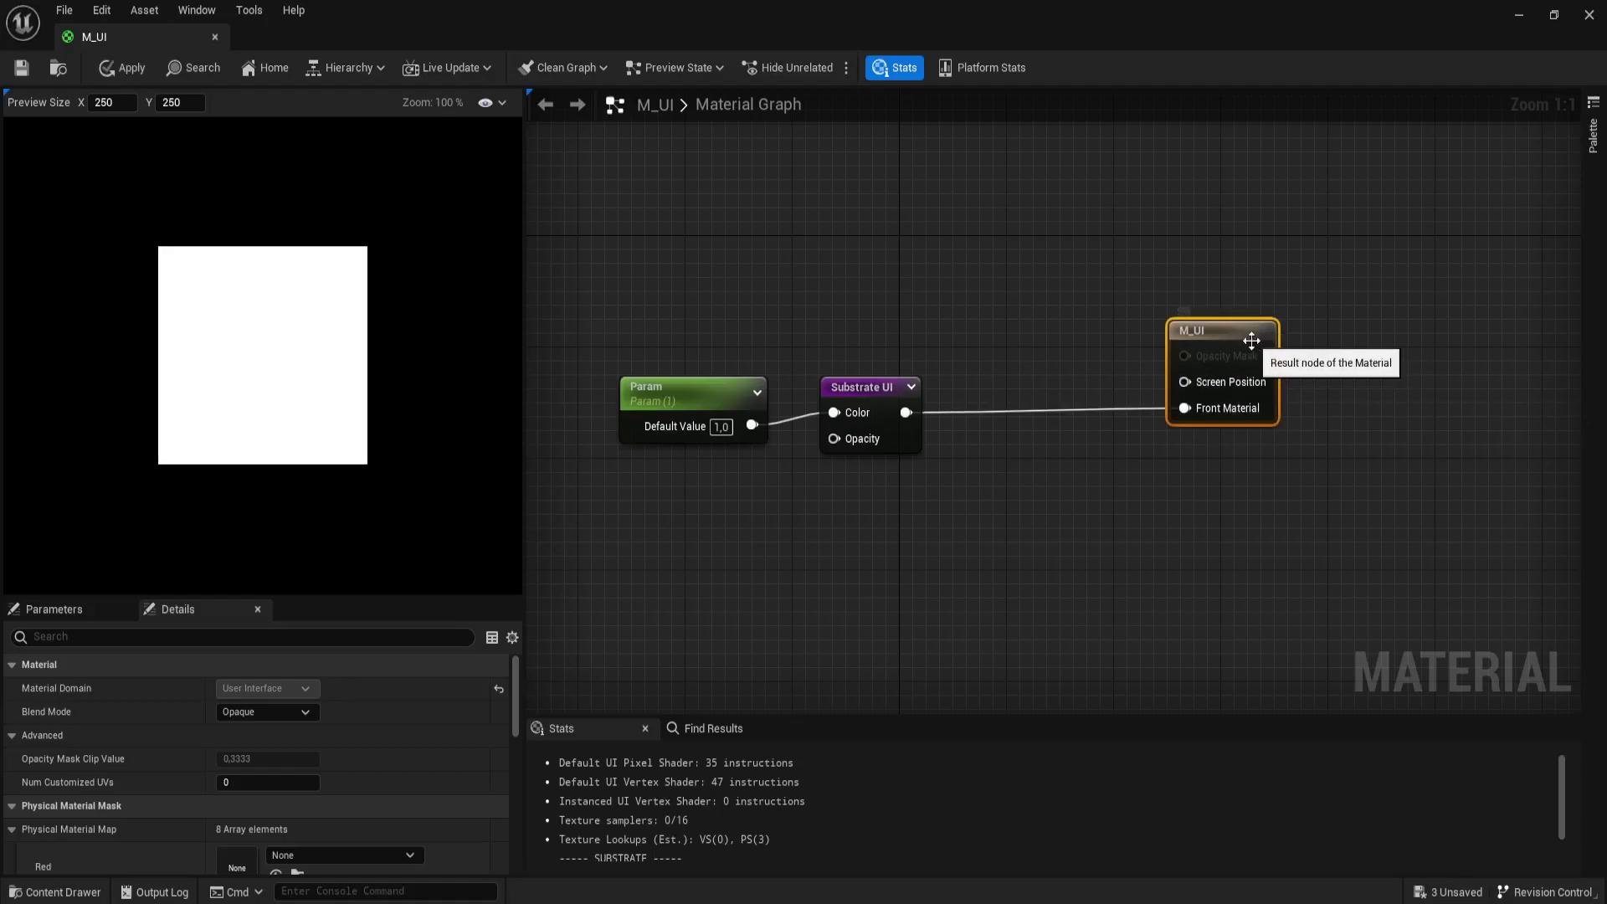
drag(875, 387, 982, 386)
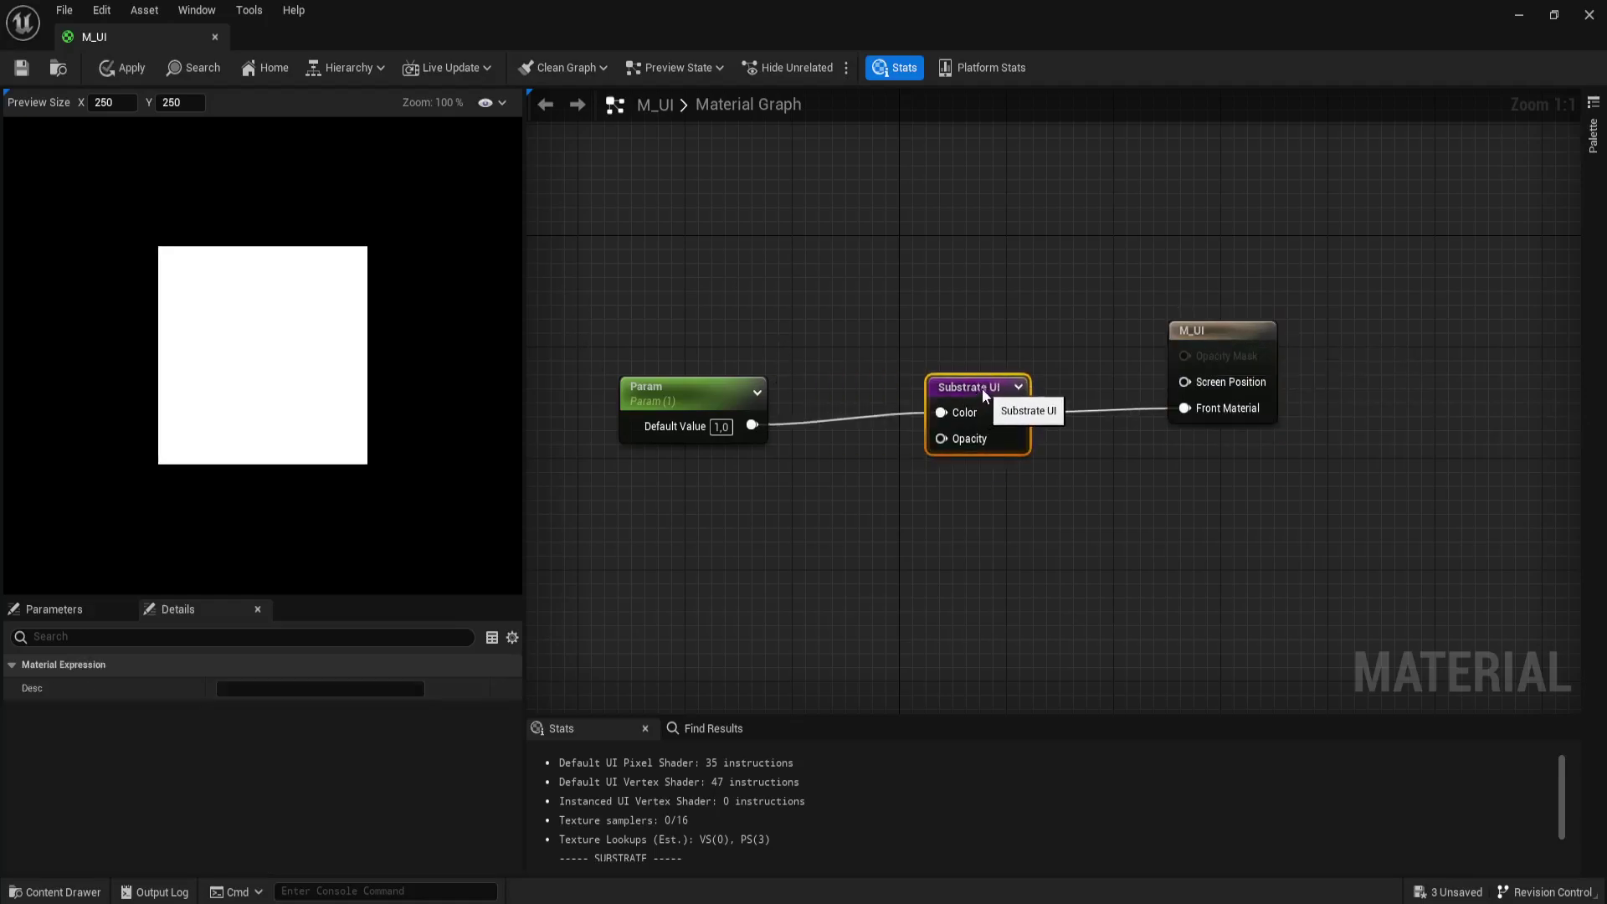
drag(717, 390, 771, 394)
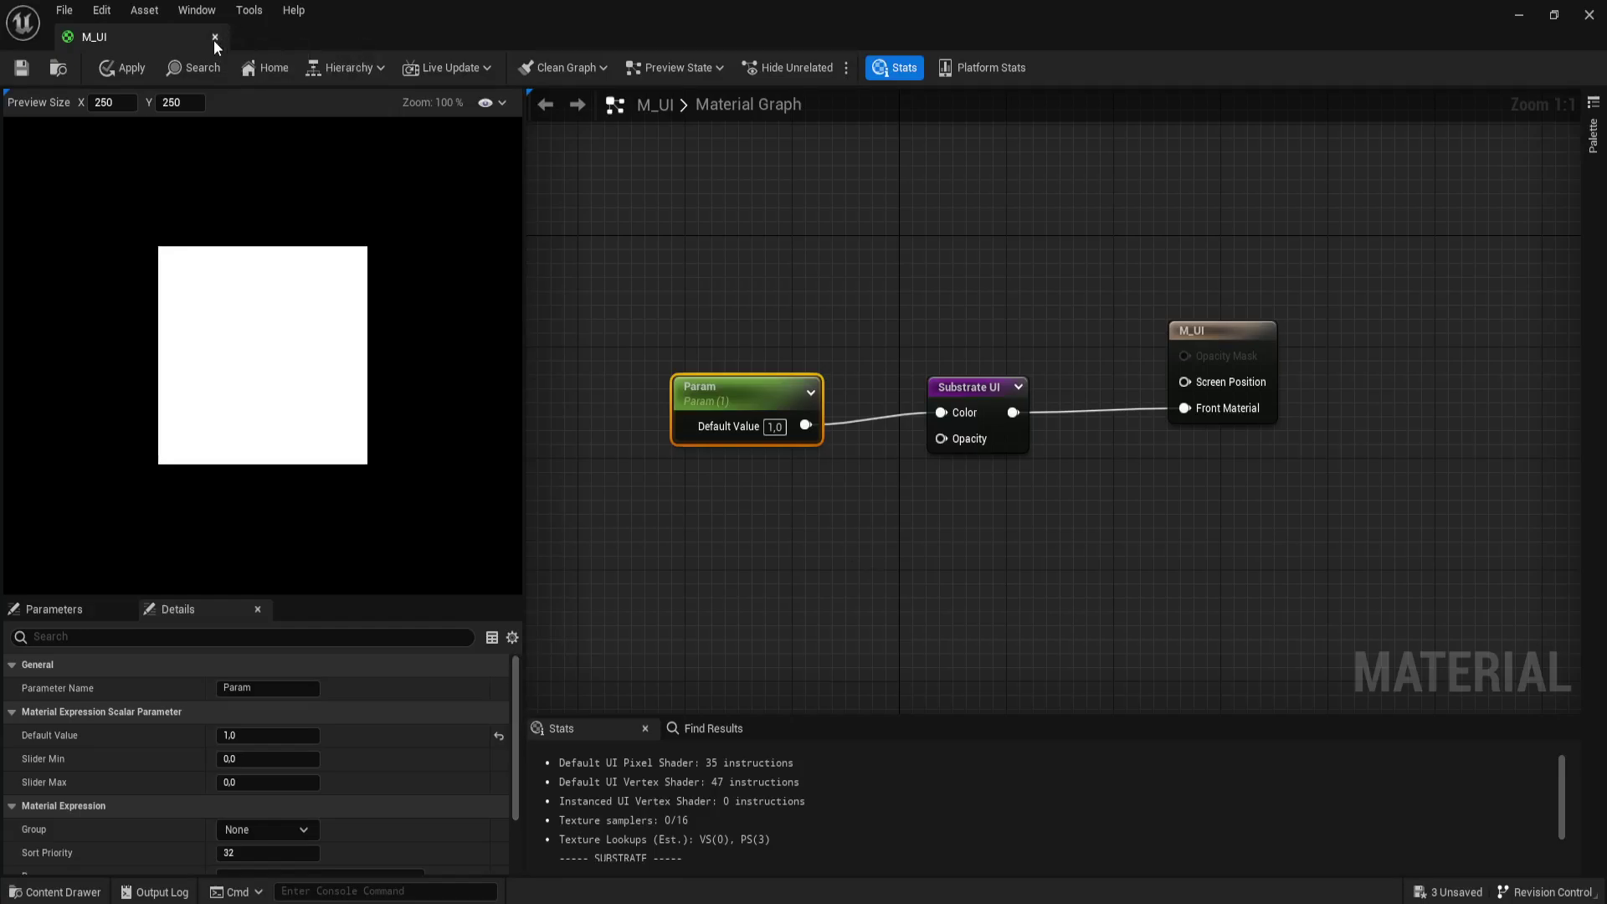
click(1588, 16)
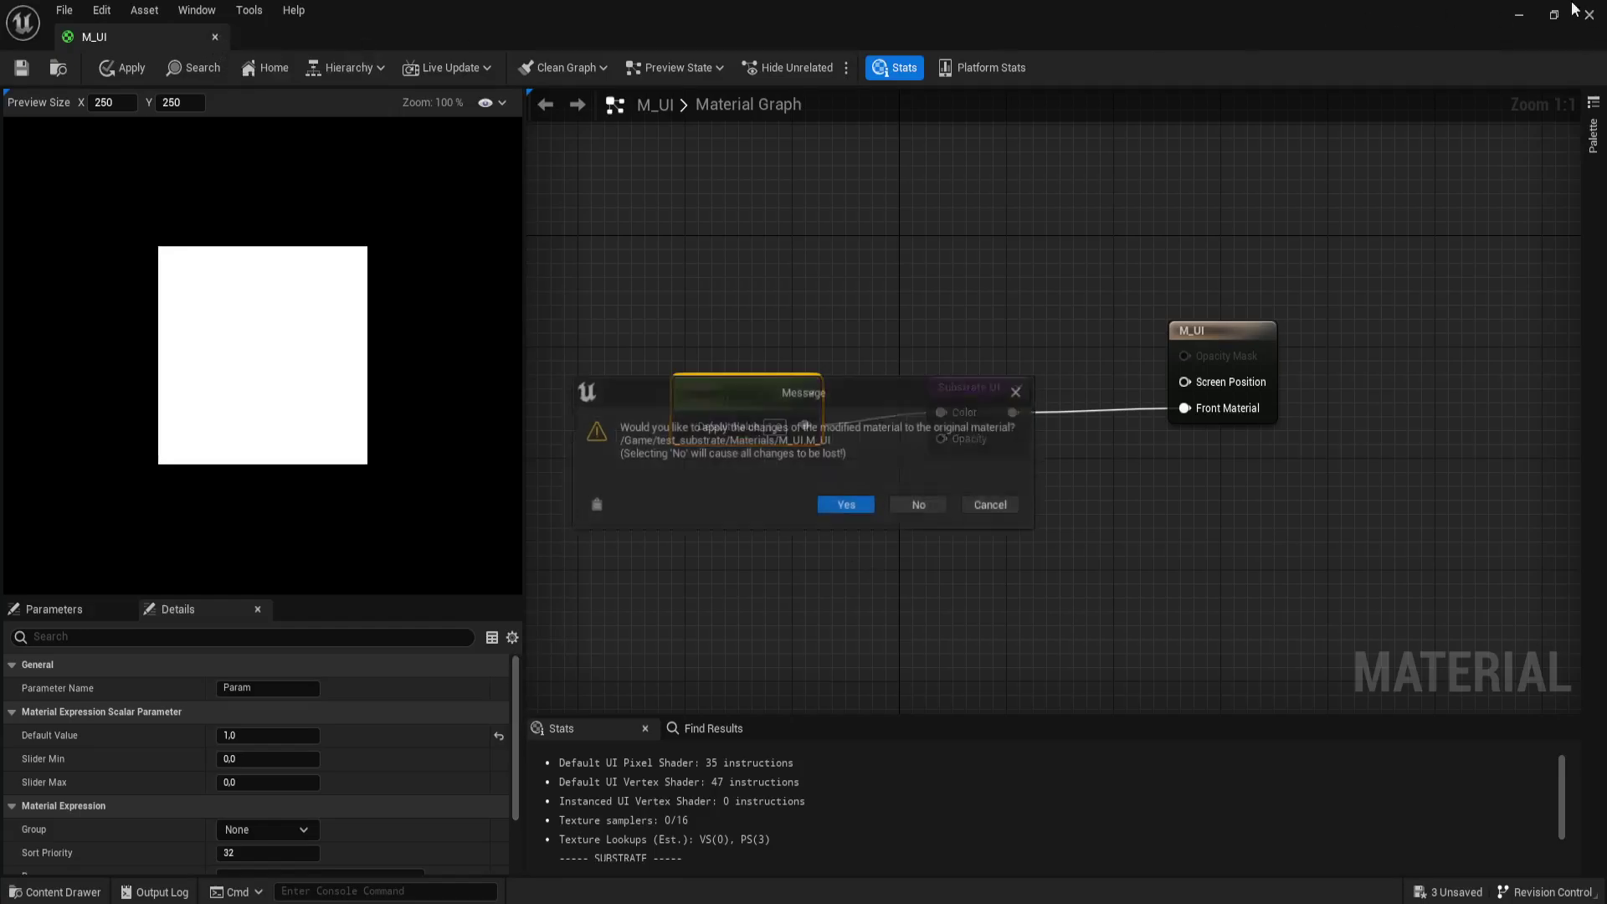
click(847, 506)
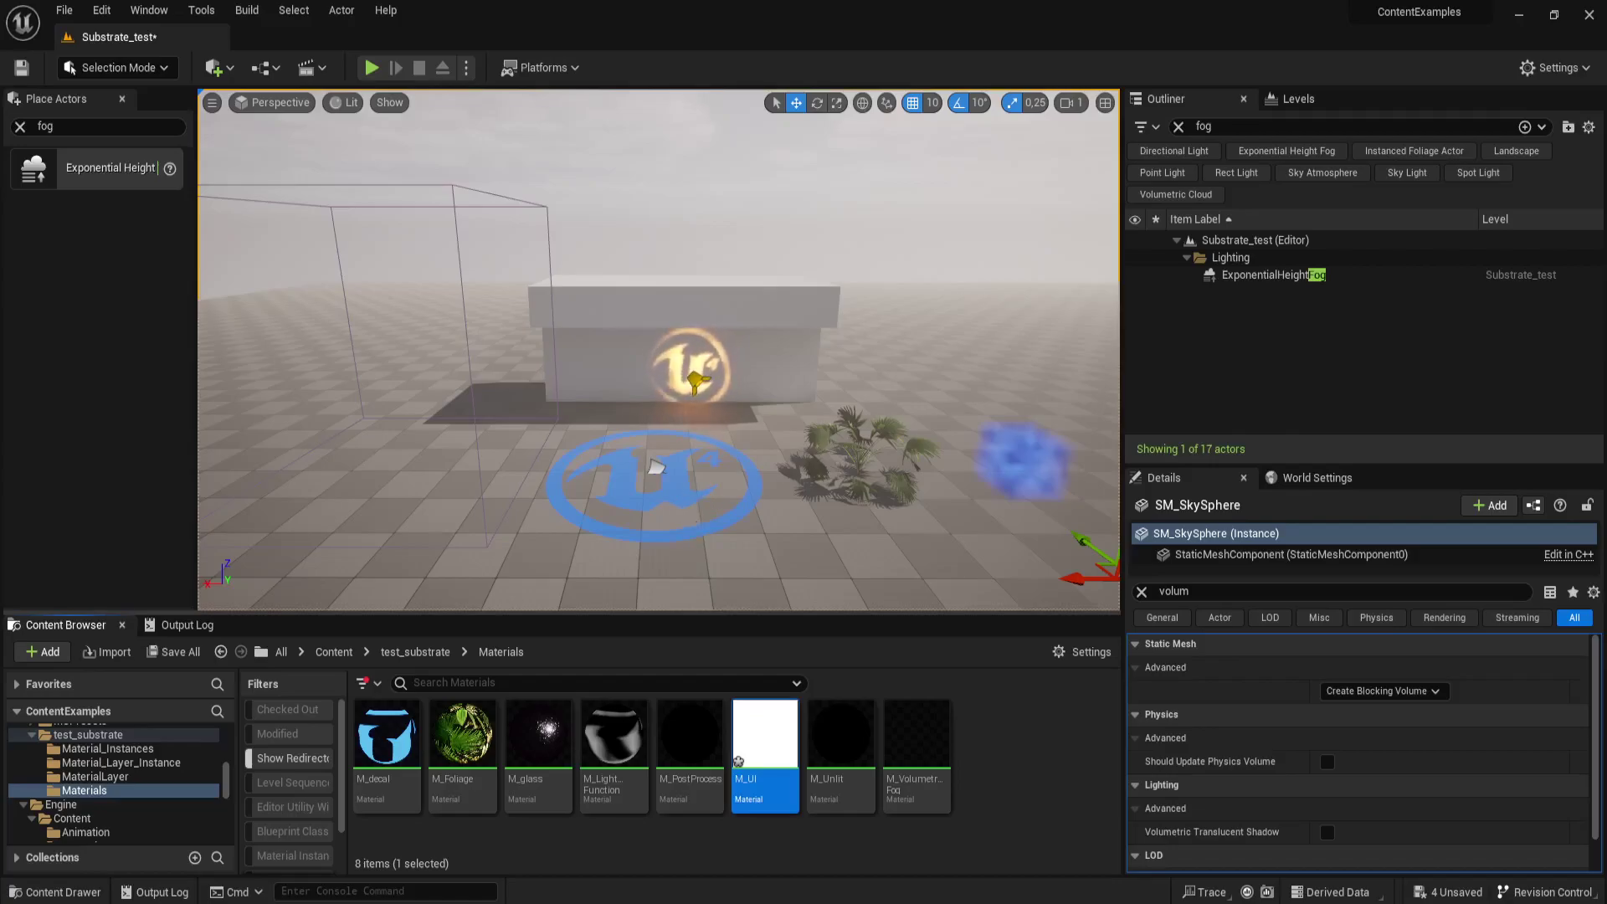
right_drag(707, 506, 696, 531)
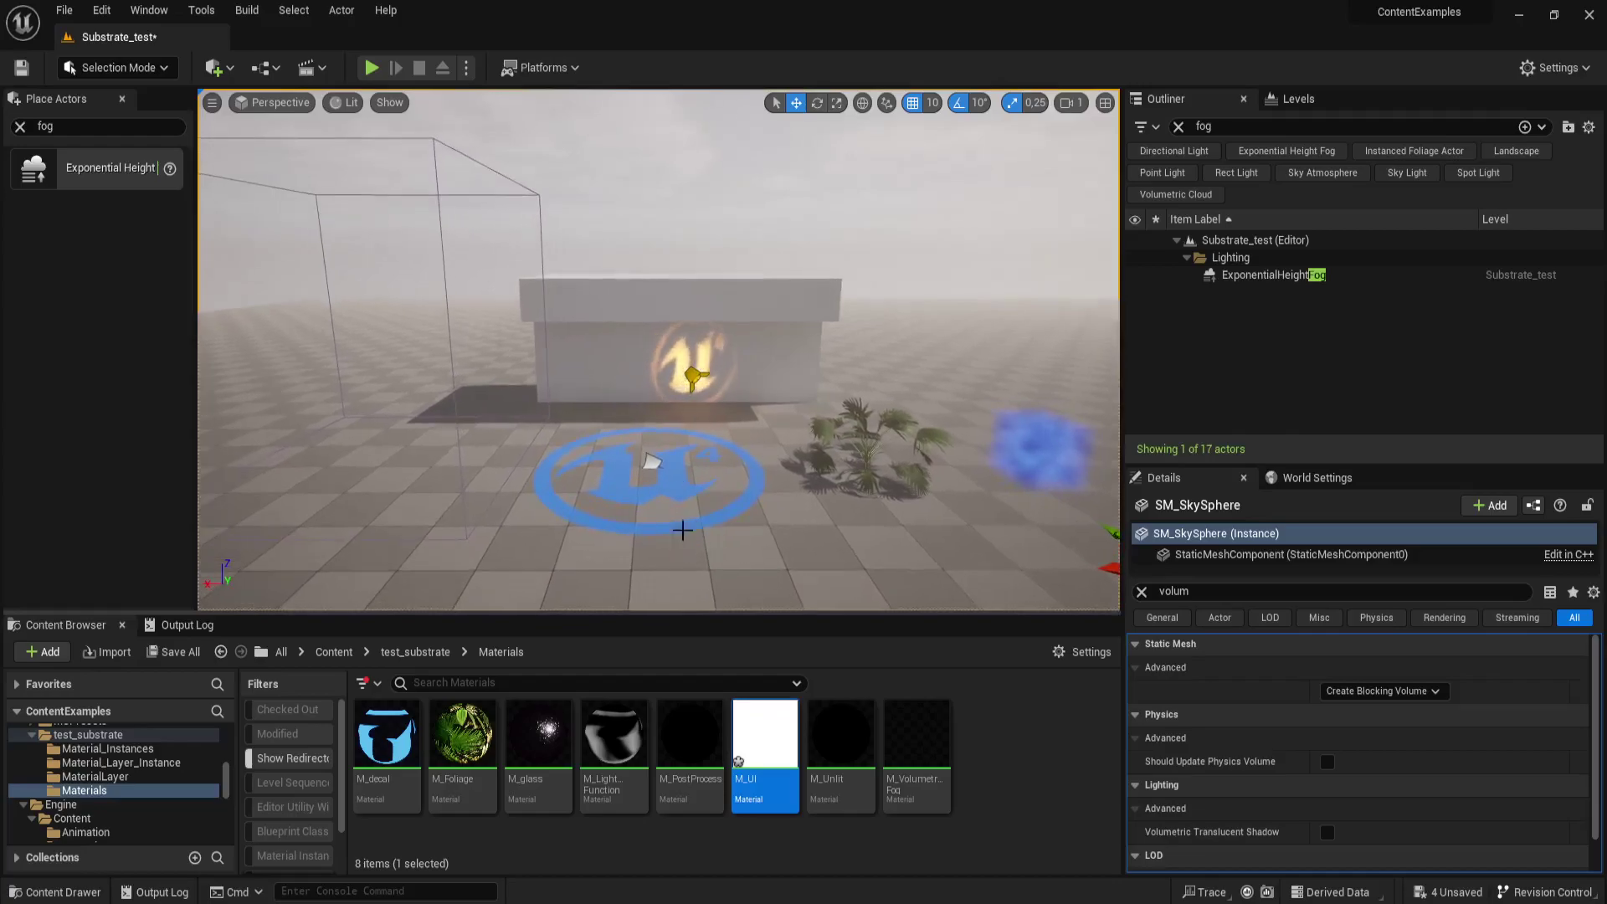
right_drag(712, 511, 712, 511)
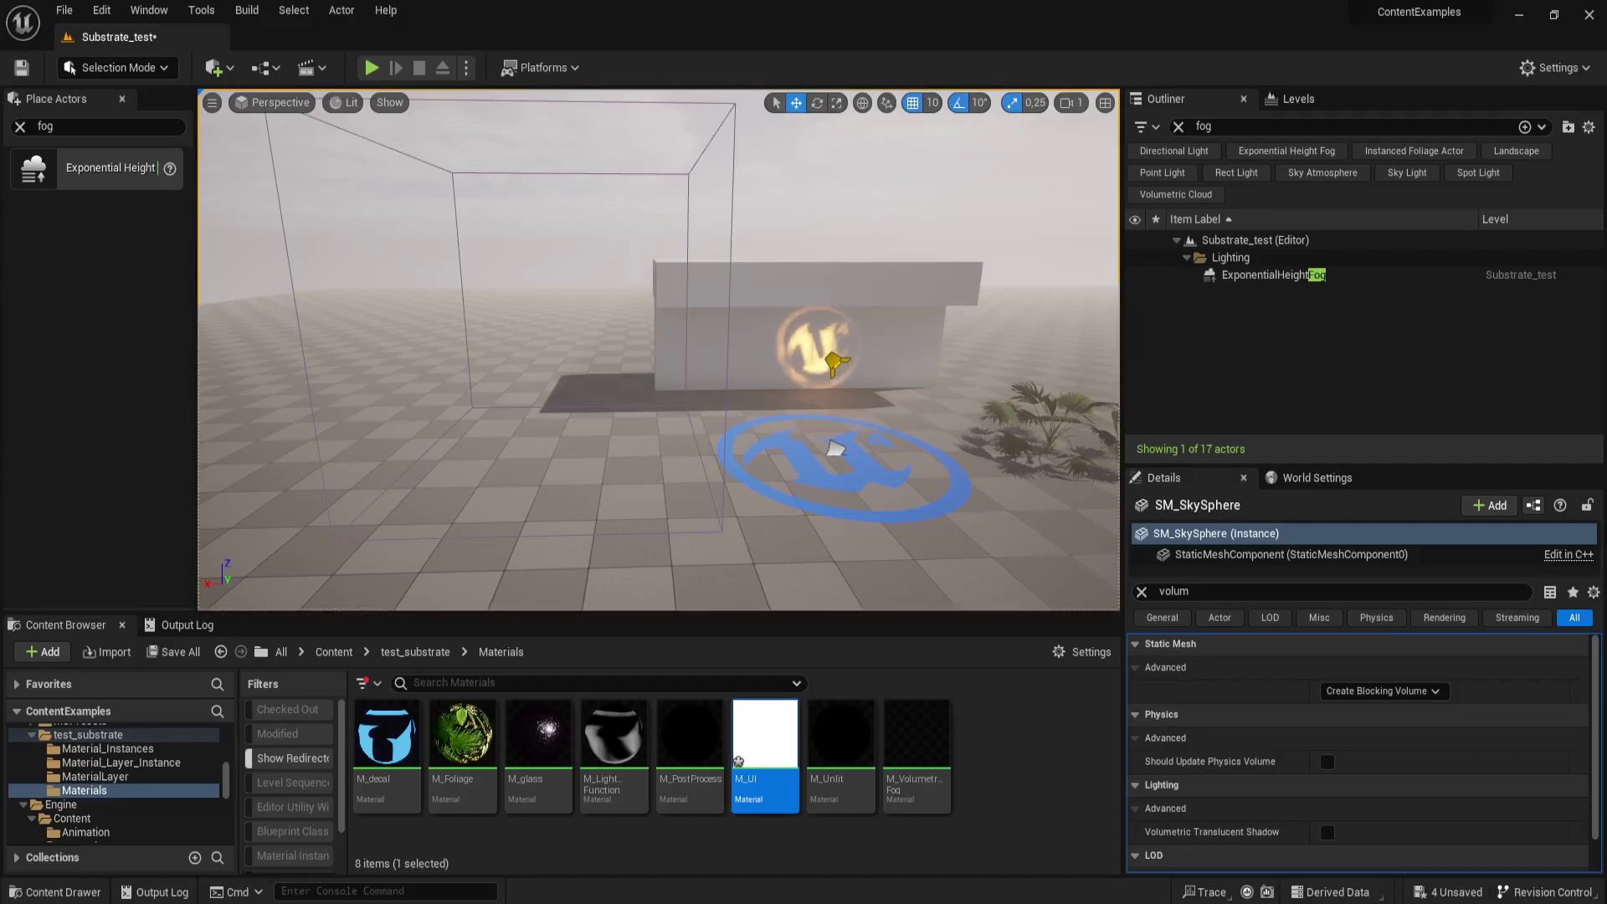
right_drag(802, 275, 802, 276)
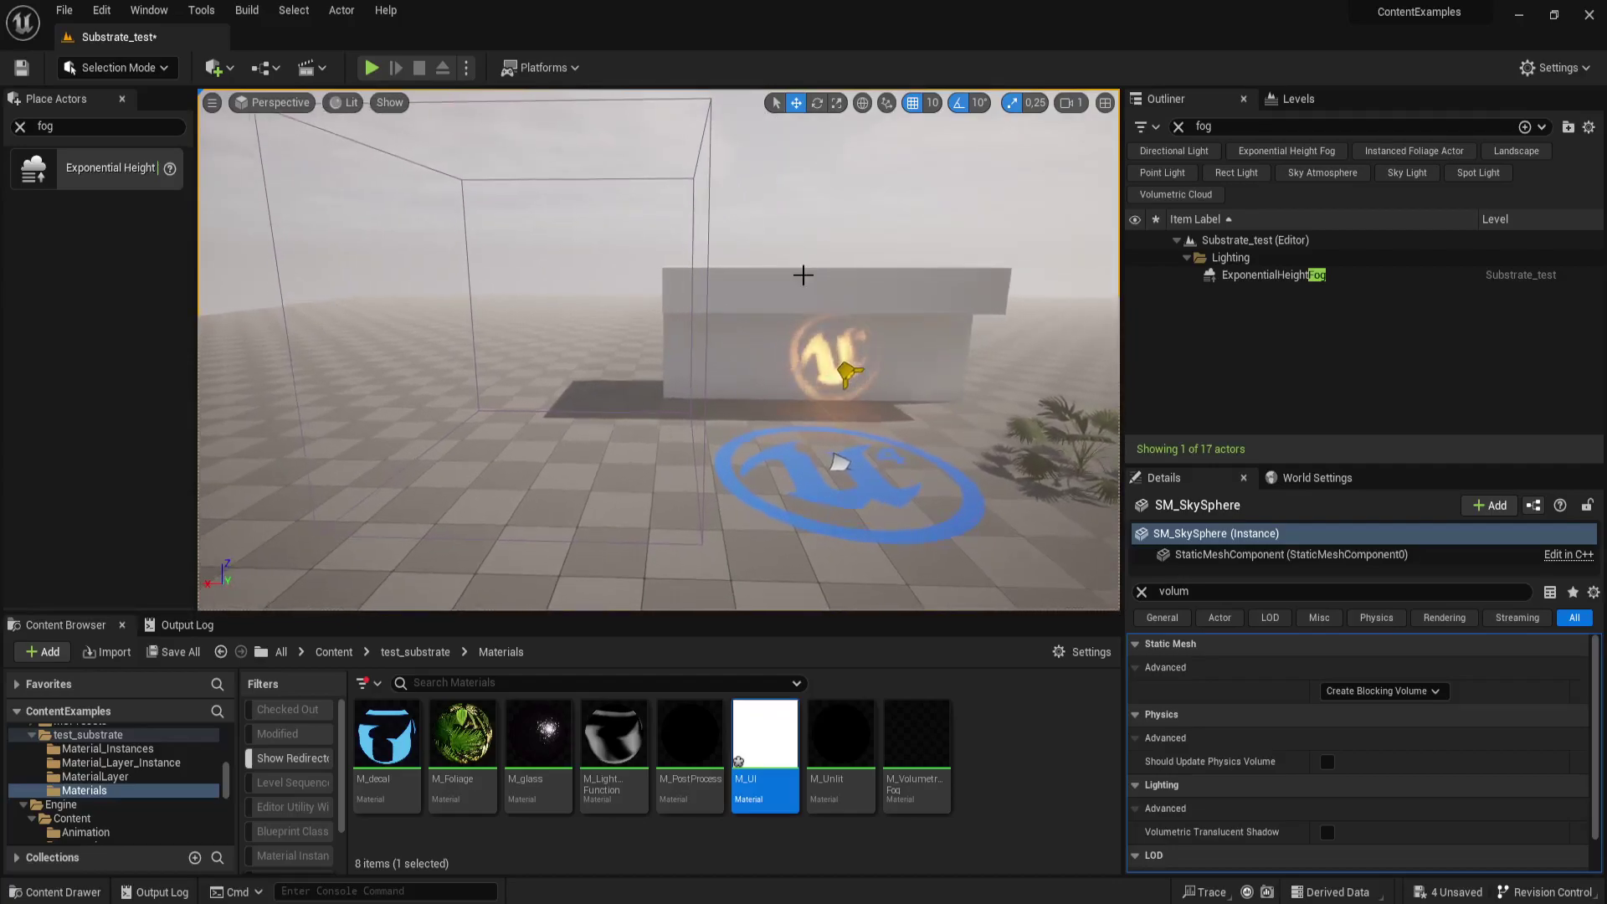
right_drag(670, 273, 796, 272)
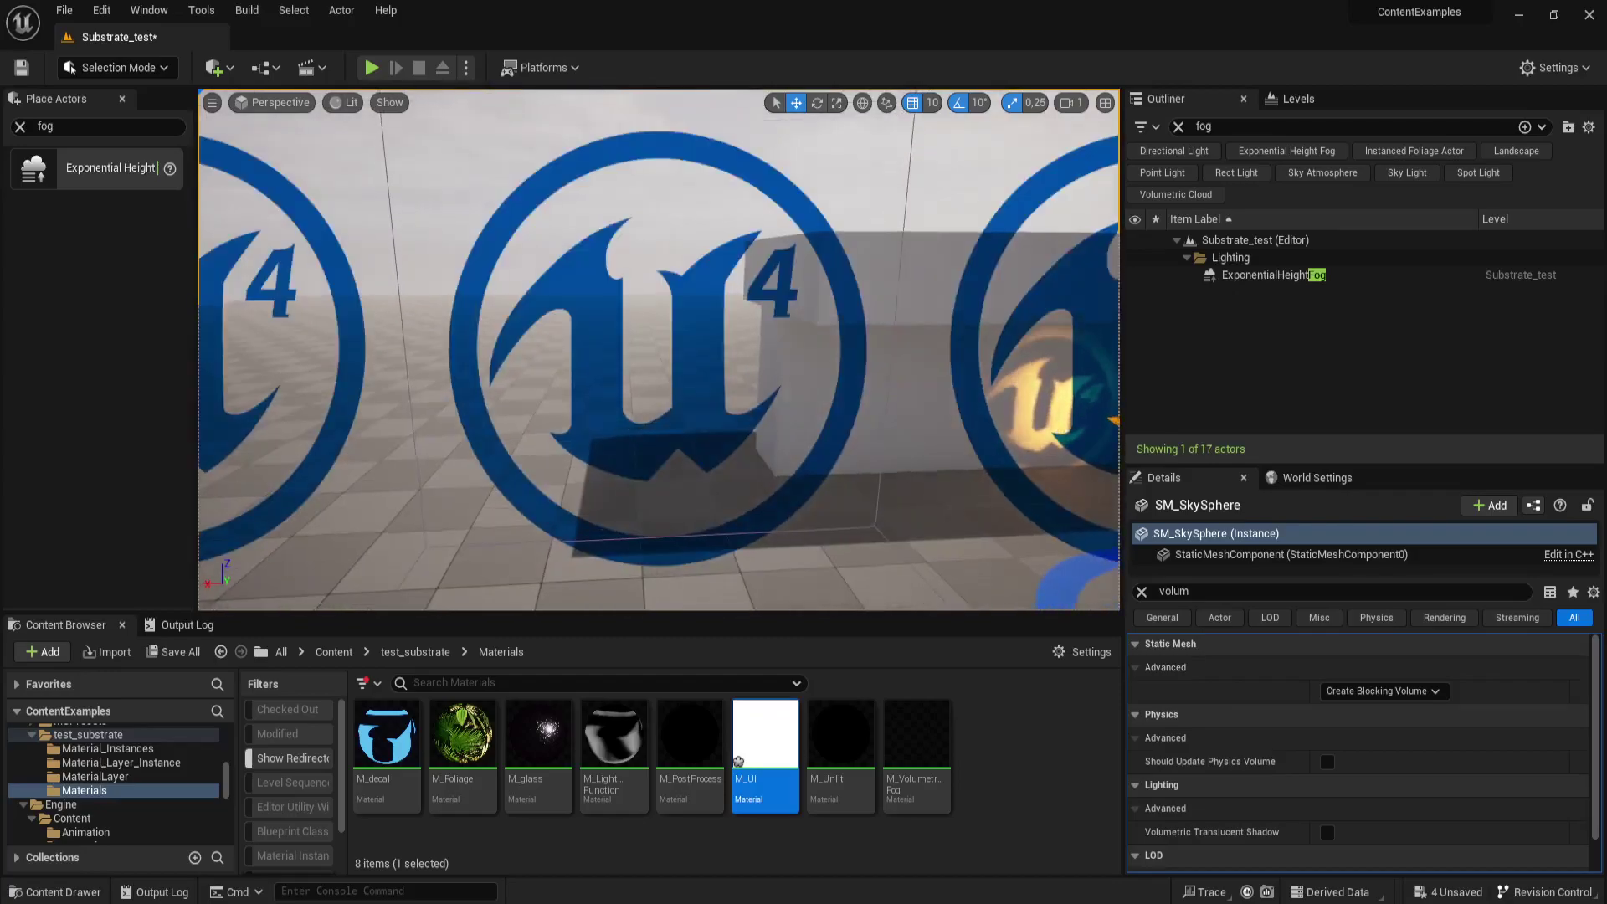
right_drag(655, 365, 656, 364)
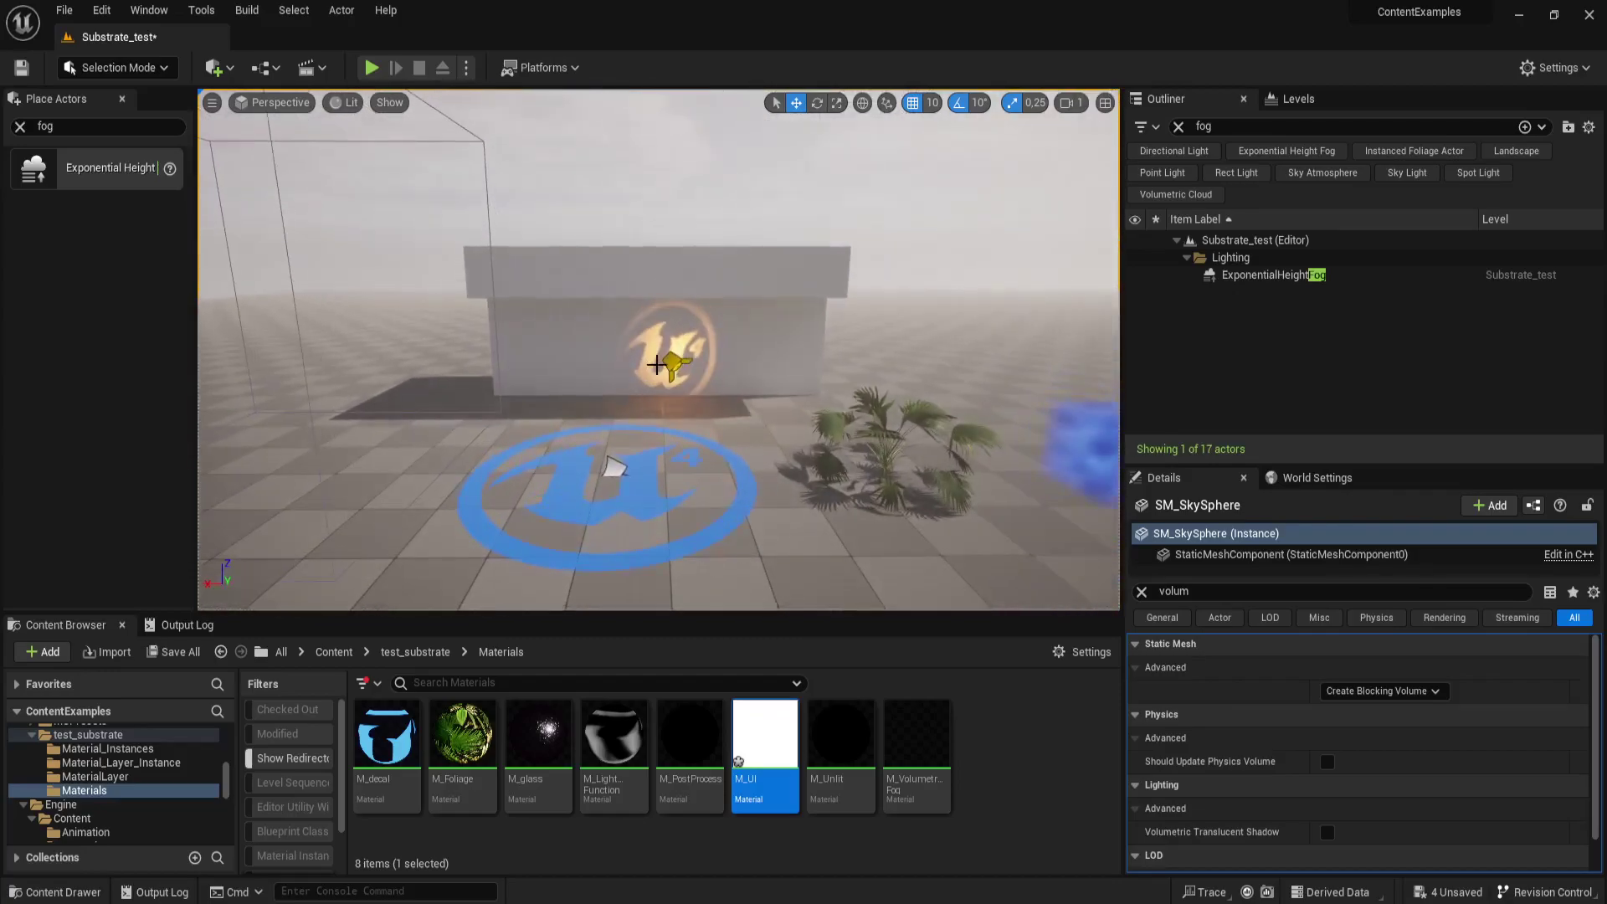
click(615, 466)
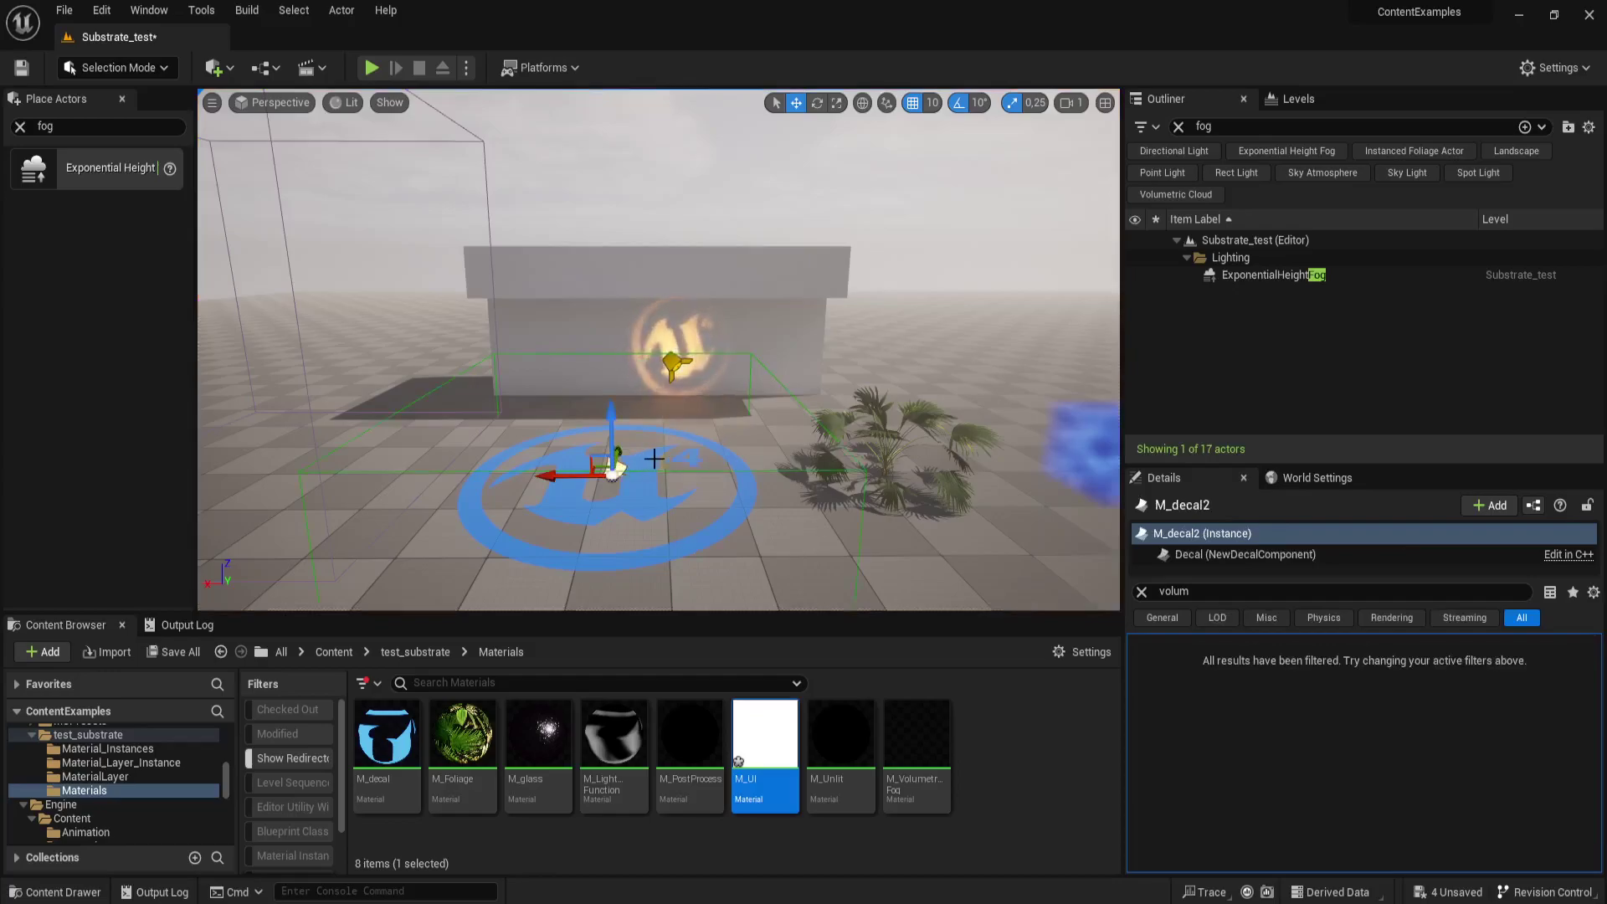
right_drag(653, 458, 612, 369)
- Select the fan palm and fly around the scene past the fog cube and lit wall, toggling game view
click(611, 368)
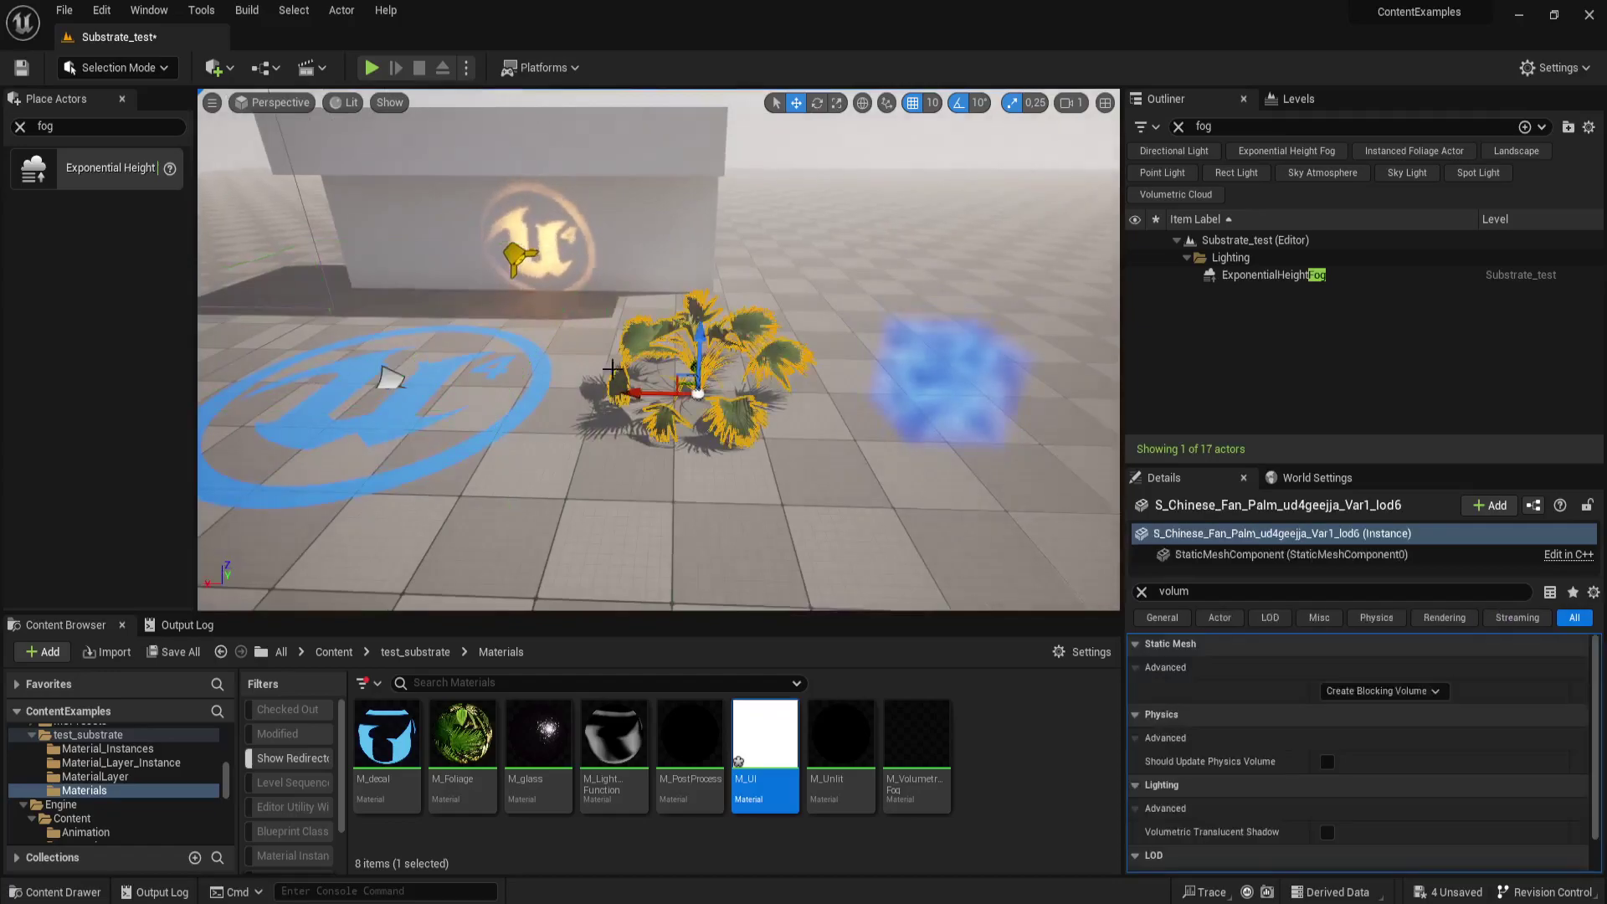
right_drag(790, 519, 791, 519)
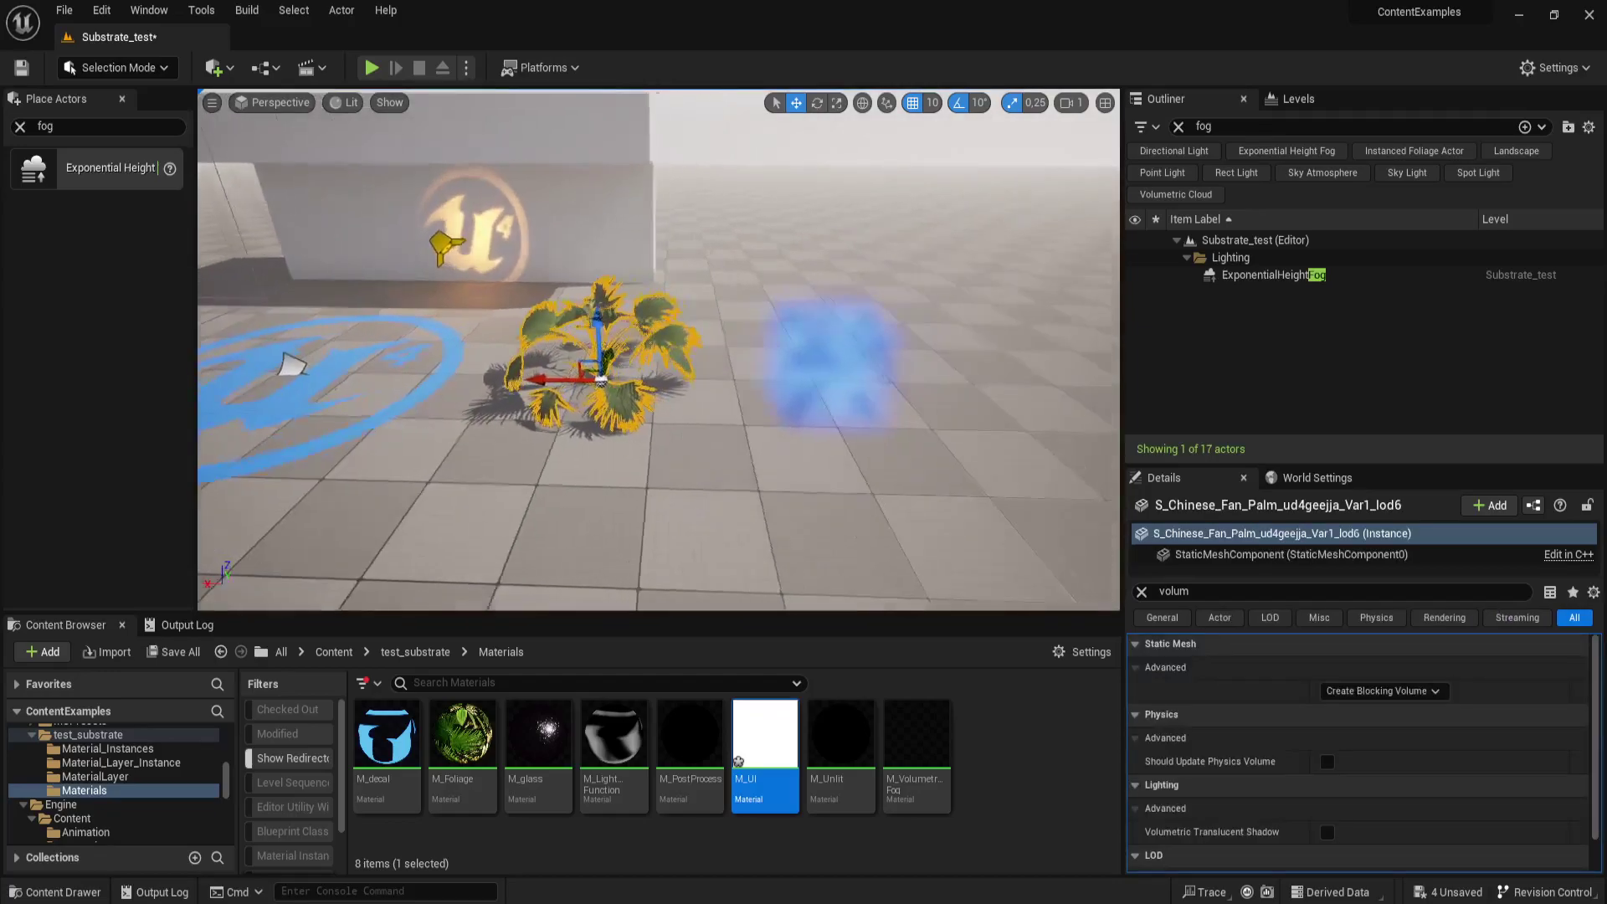
right_drag(693, 556, 693, 556)
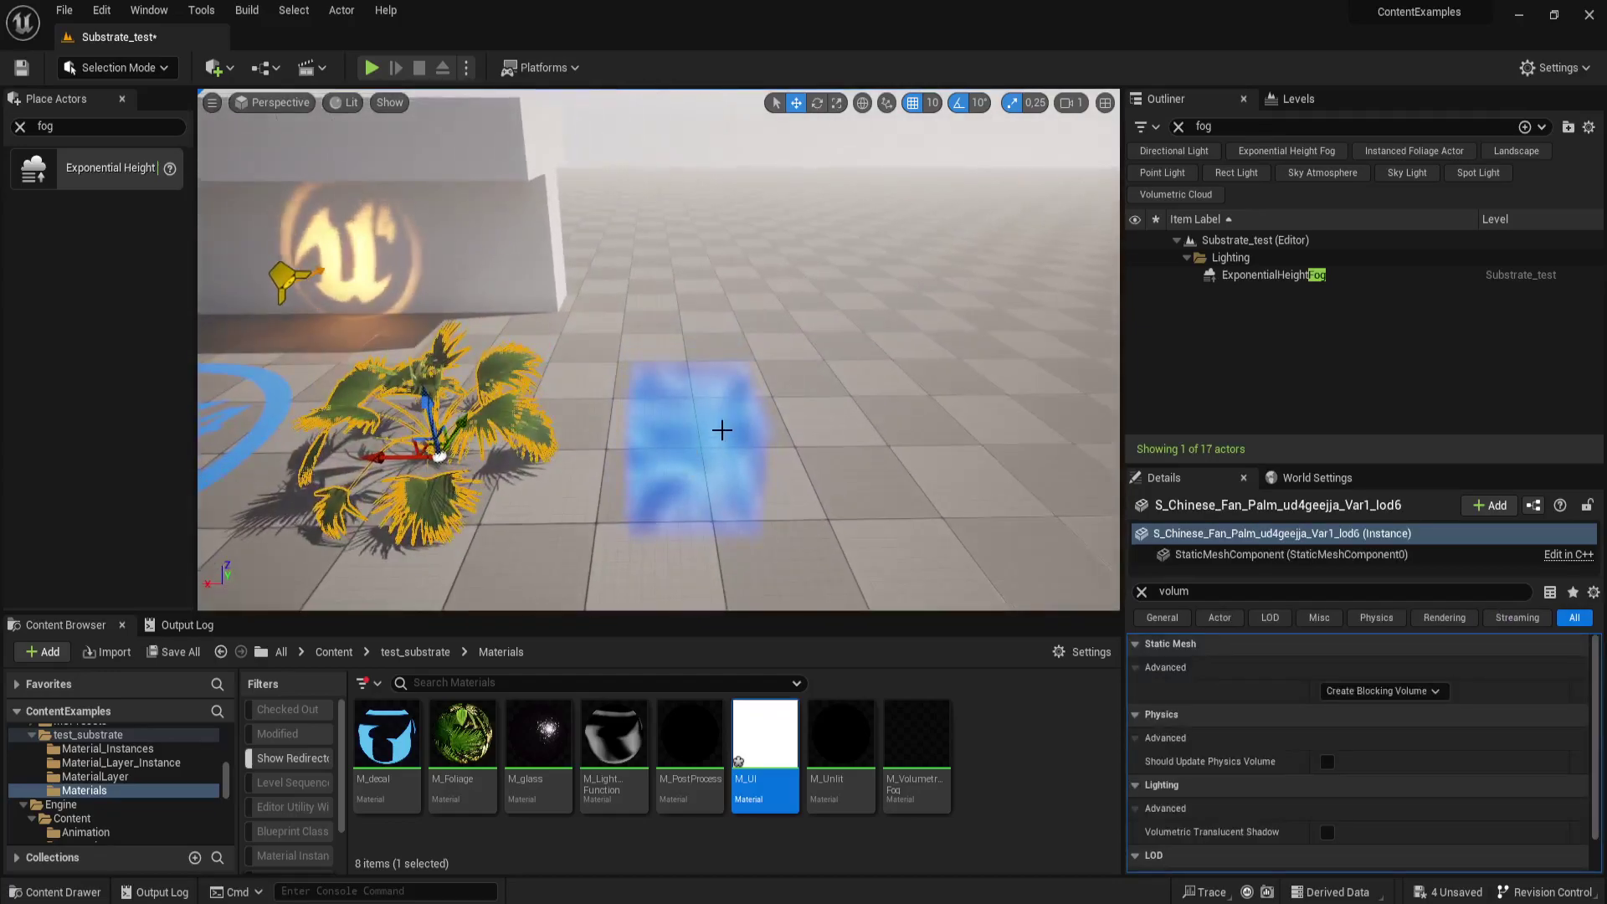
right_drag(721, 430, 637, 415)
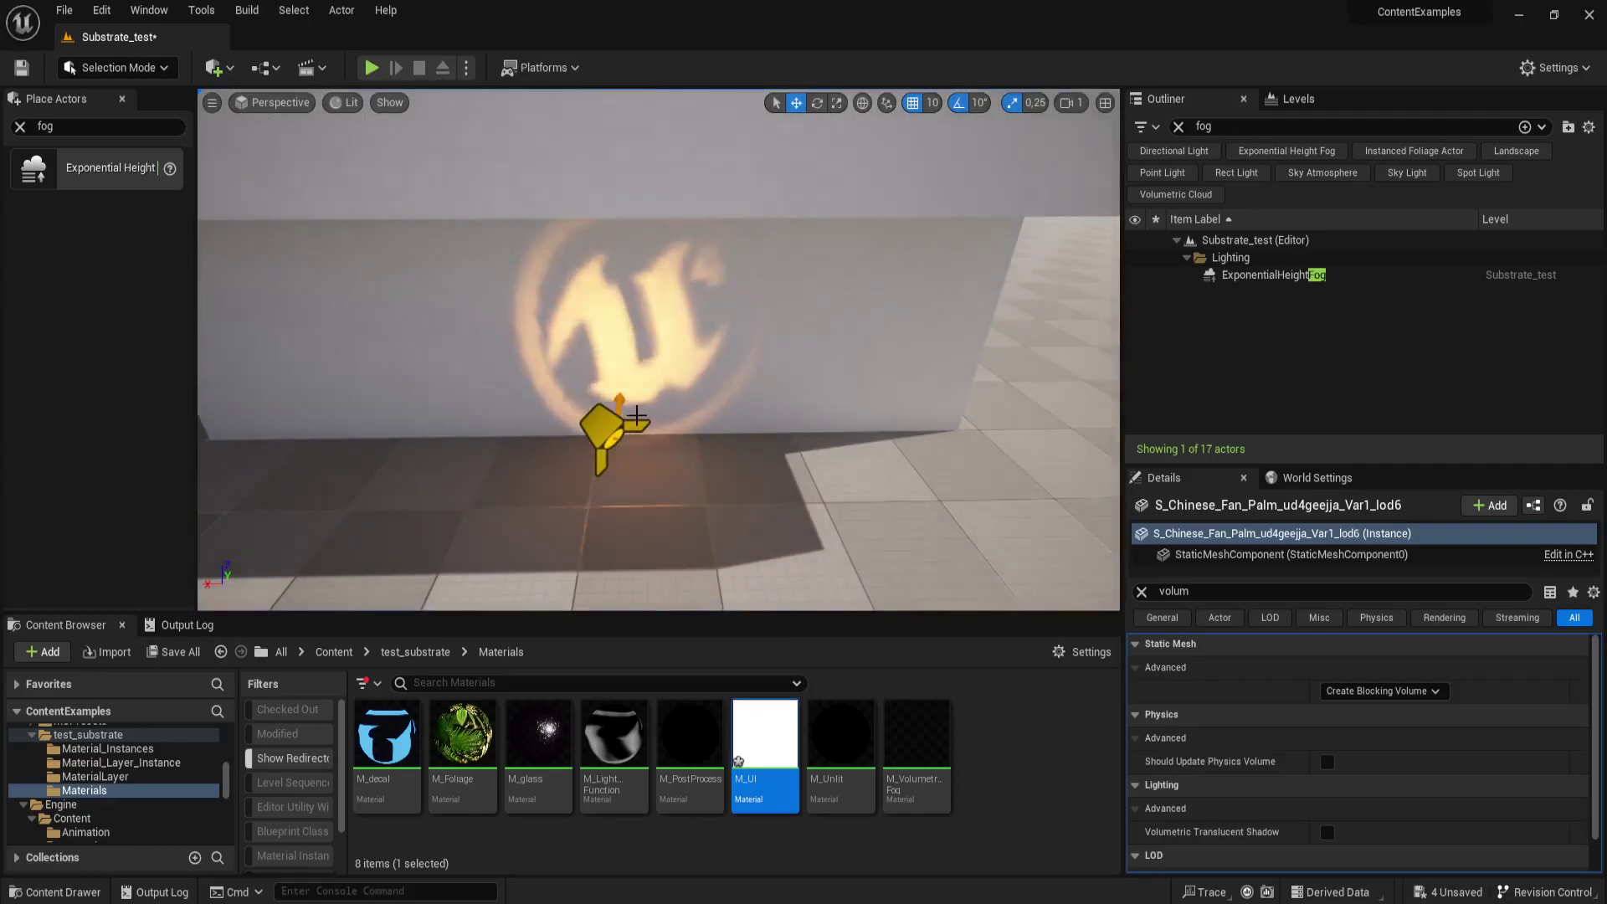
right_drag(637, 415, 637, 415)
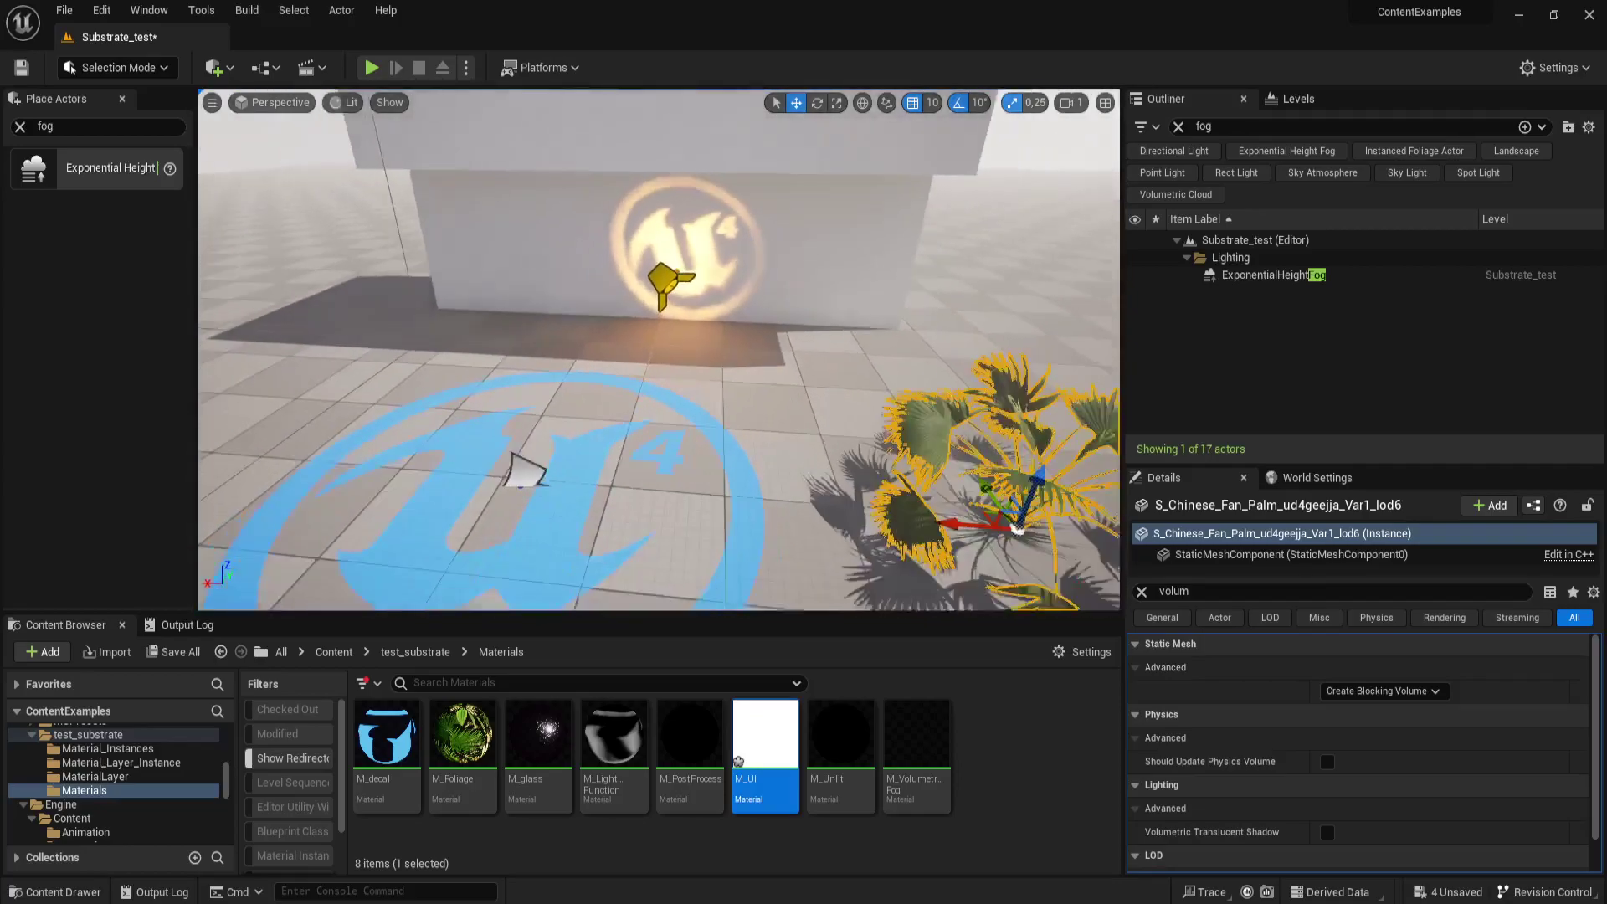
right_drag(772, 439, 772, 438)
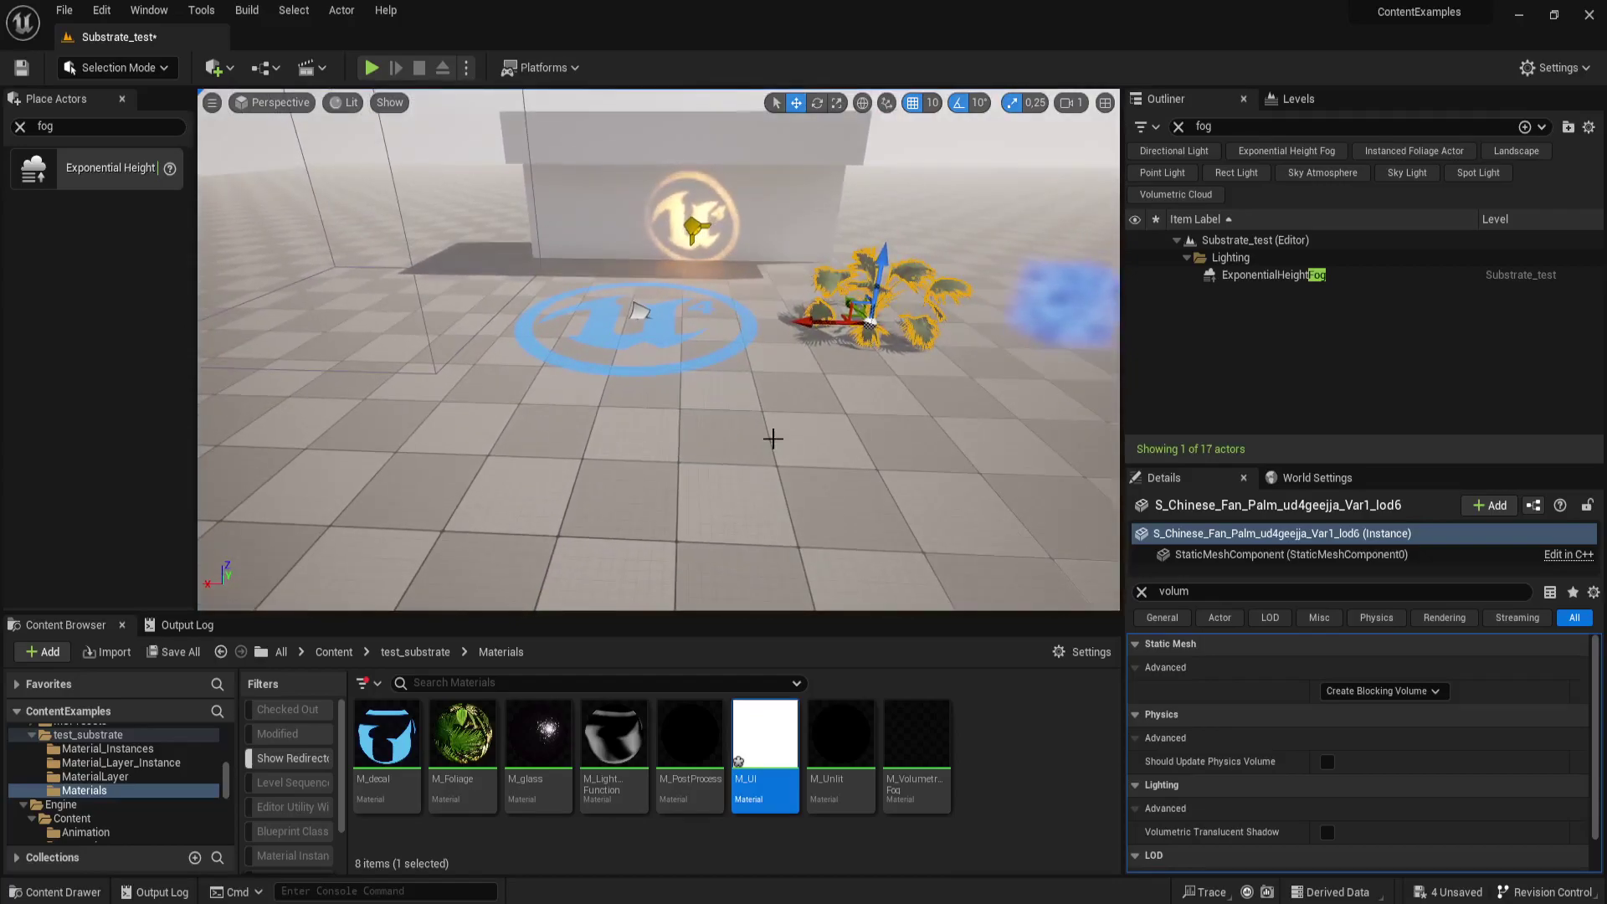
key(g)
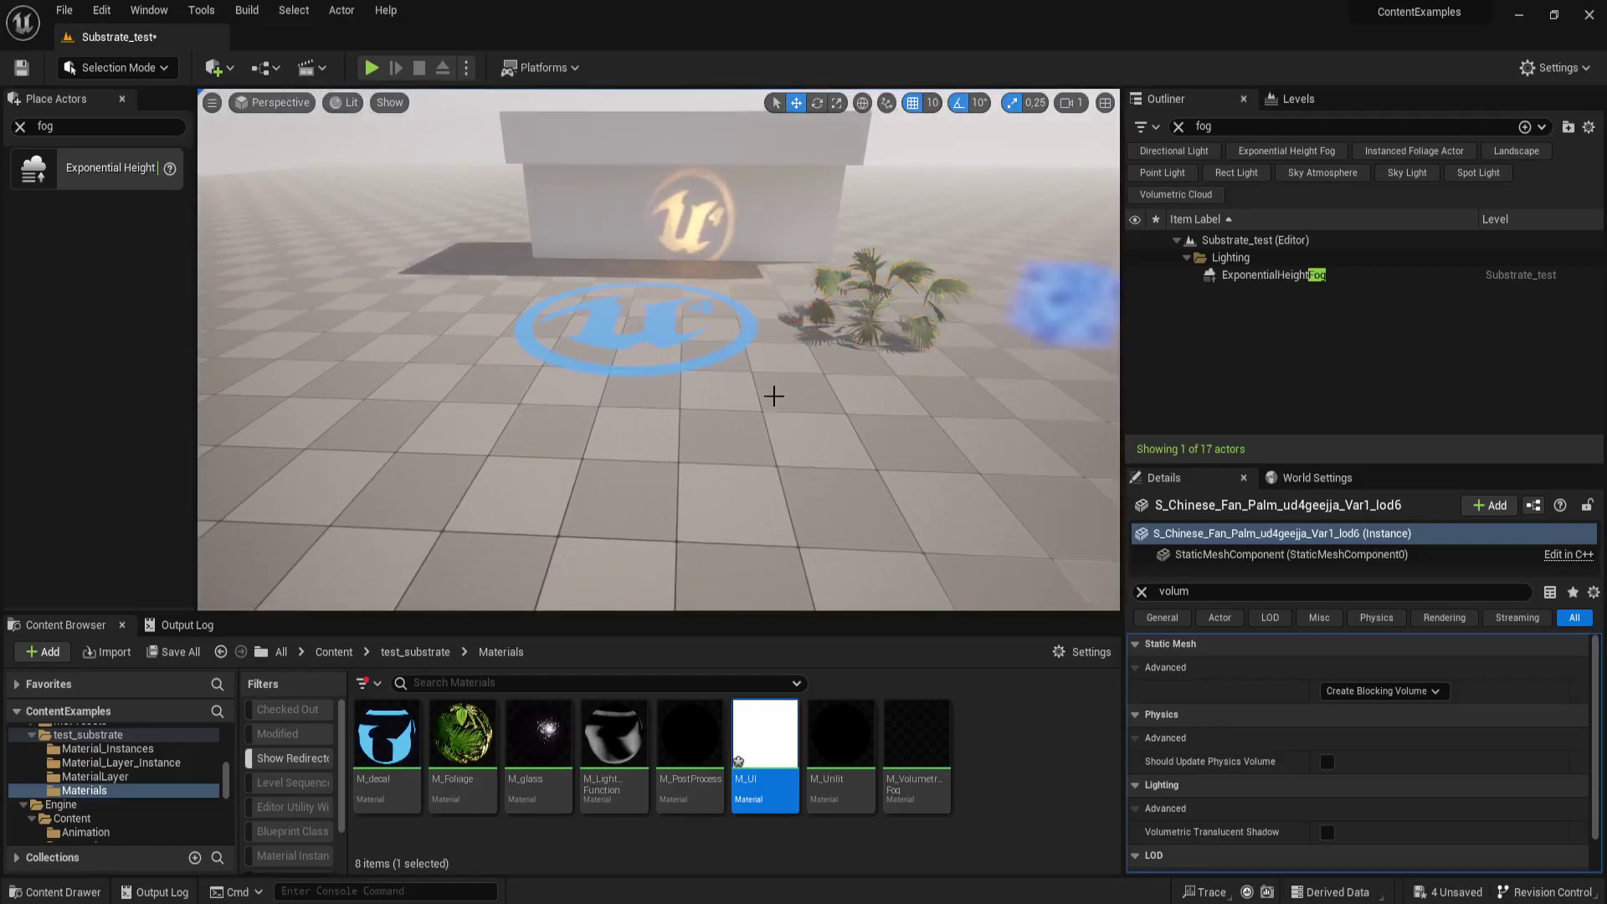
key(g)
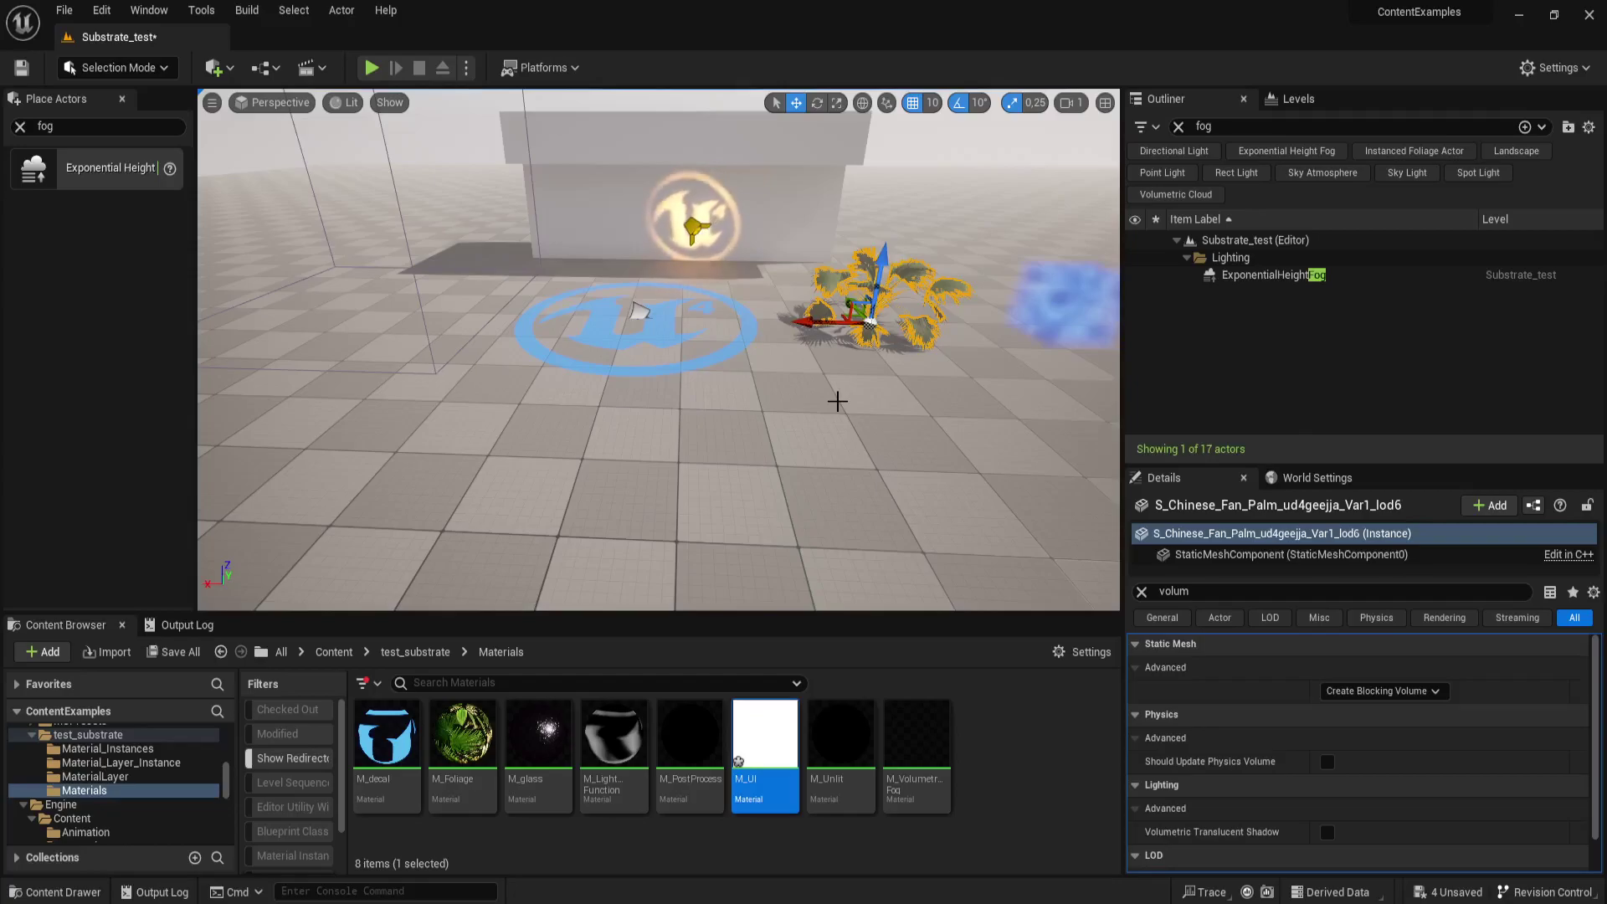
- Fly in close to the palm and select the M_Foliage material asset
drag(876, 462, 875, 463)
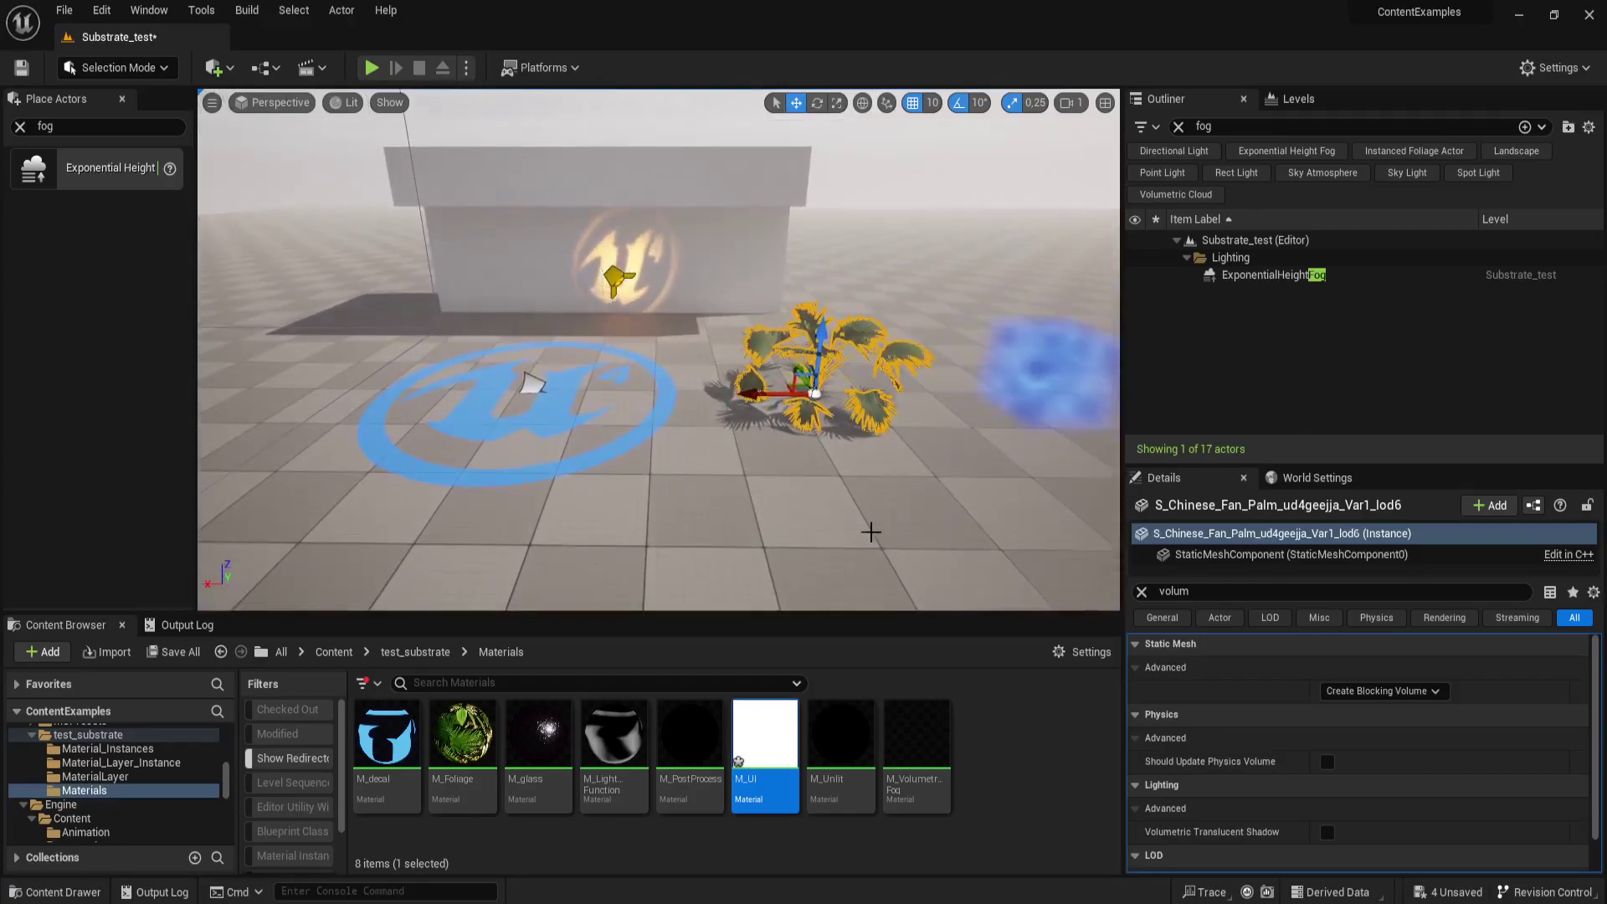
mouse_move(875, 463)
mouse_down()
mouse_move(847, 535)
mouse_move(836, 527)
mouse_move(795, 586)
mouse_up()
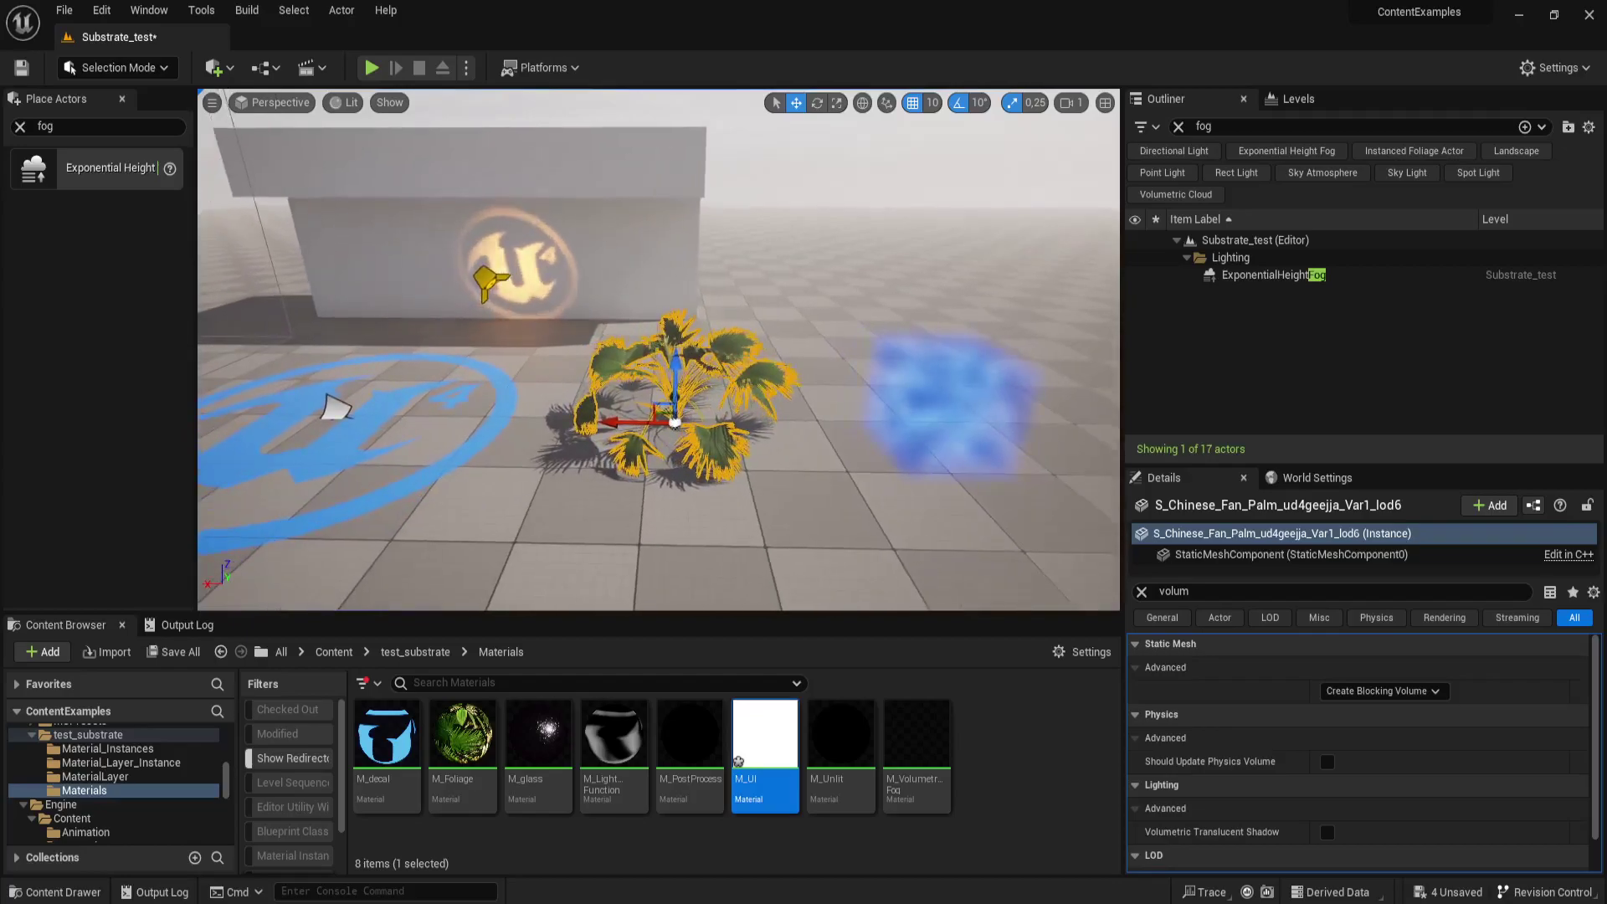
drag(764, 513, 762, 496)
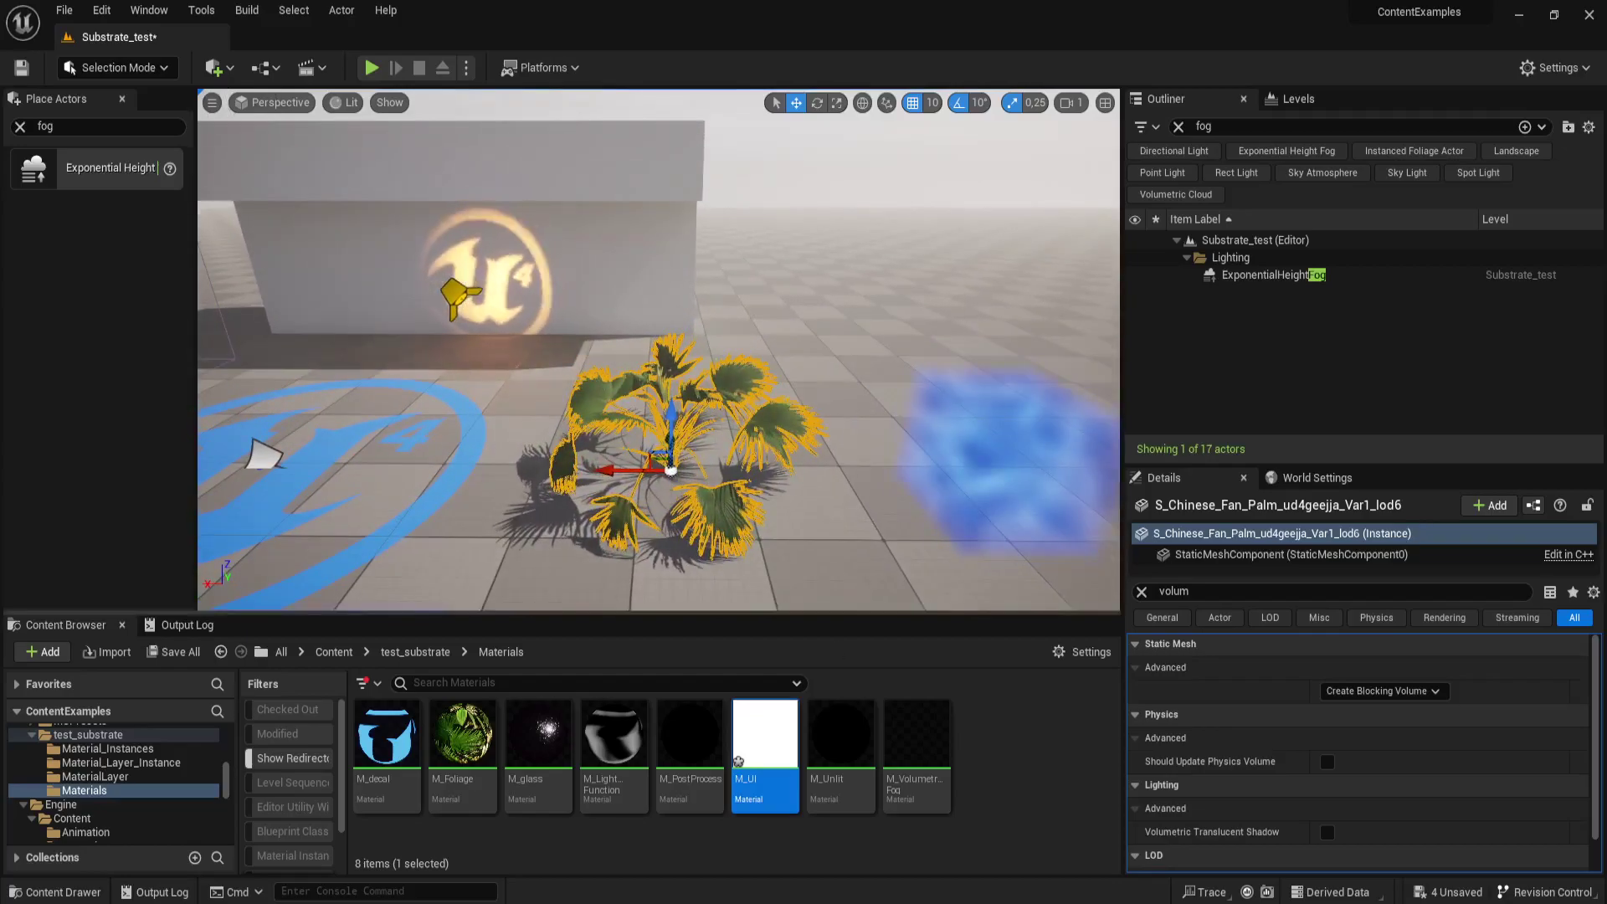
click(477, 730)
double_click(477, 730)
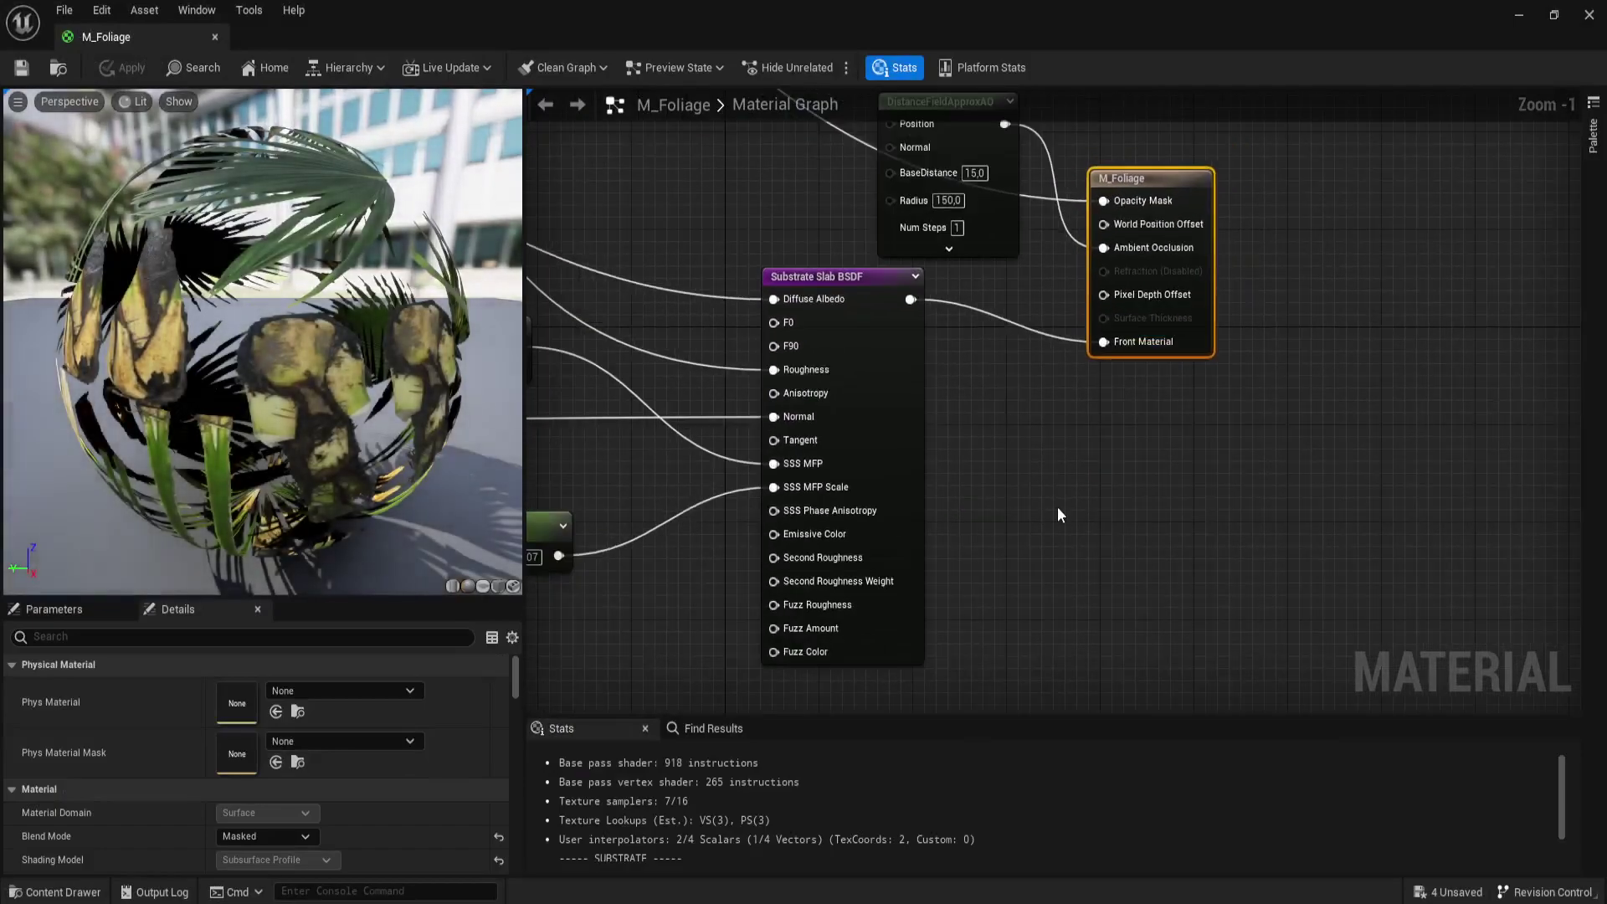
scroll(1046, 508, down, 1)
scroll(1033, 504, up, 1)
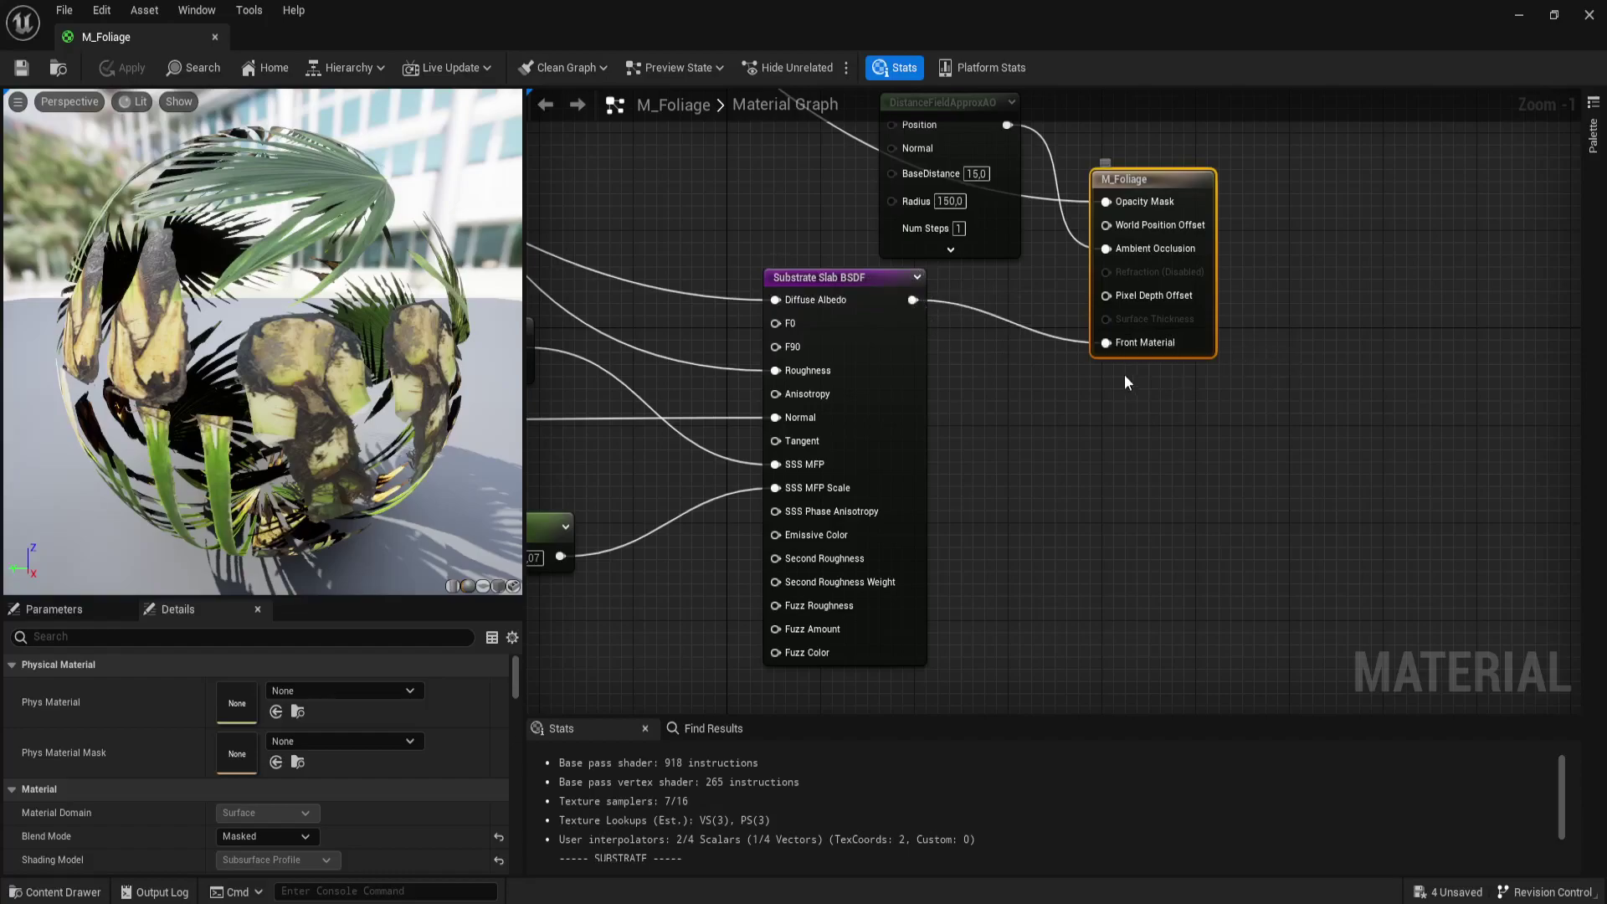
mouse_move(1098, 361)
right_down()
mouse_move(1093, 425)
mouse_move(1140, 443)
right_up()
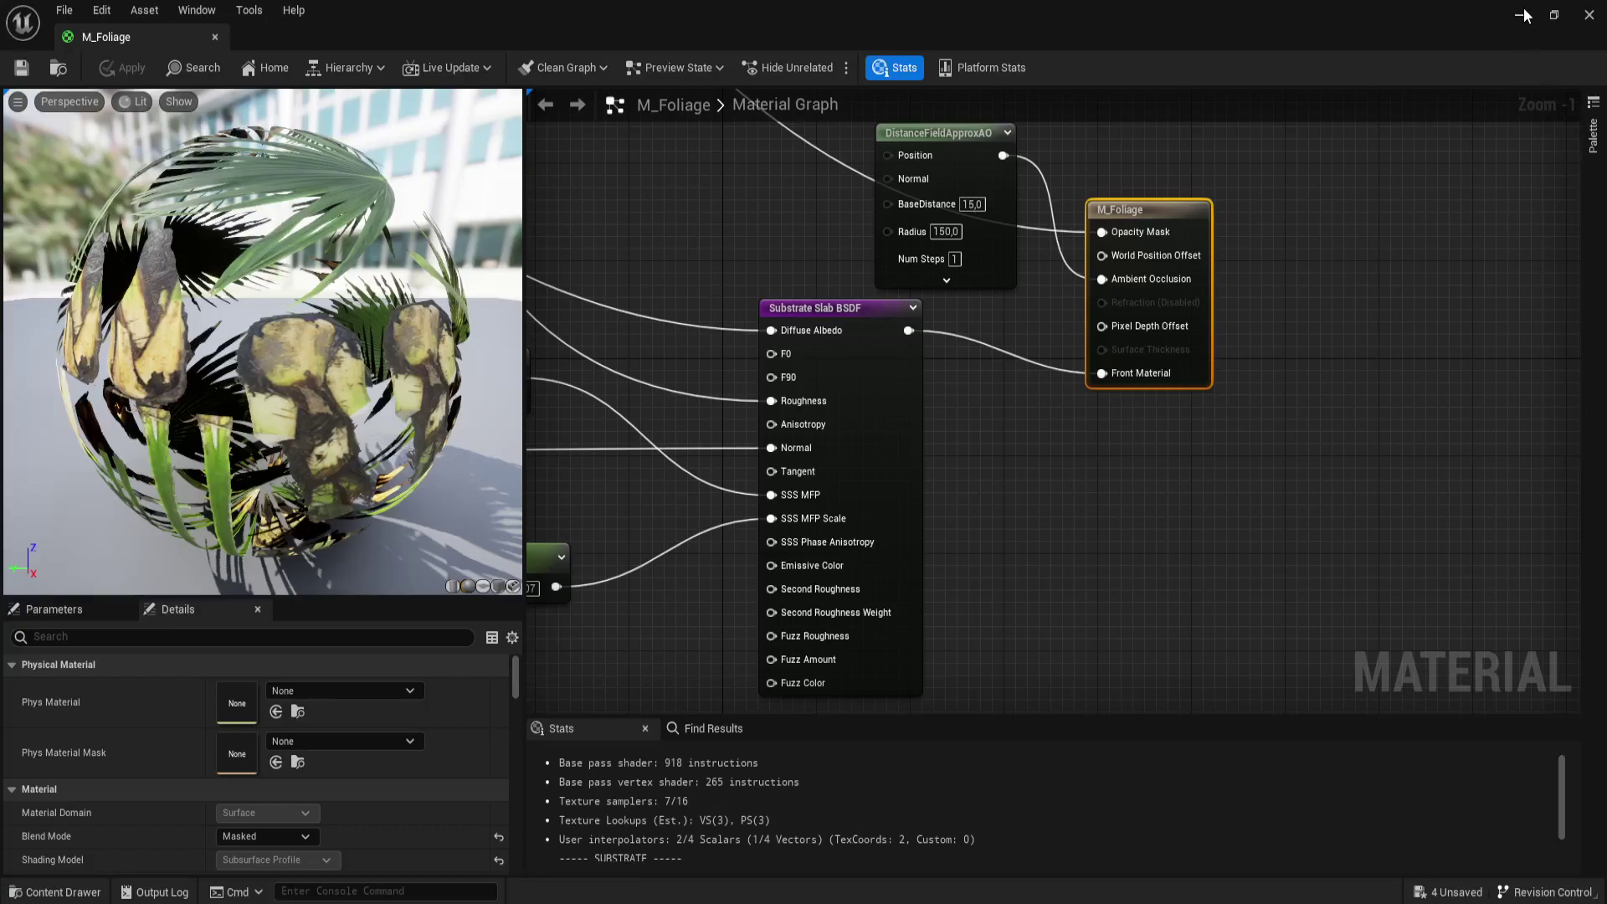
click(1588, 15)
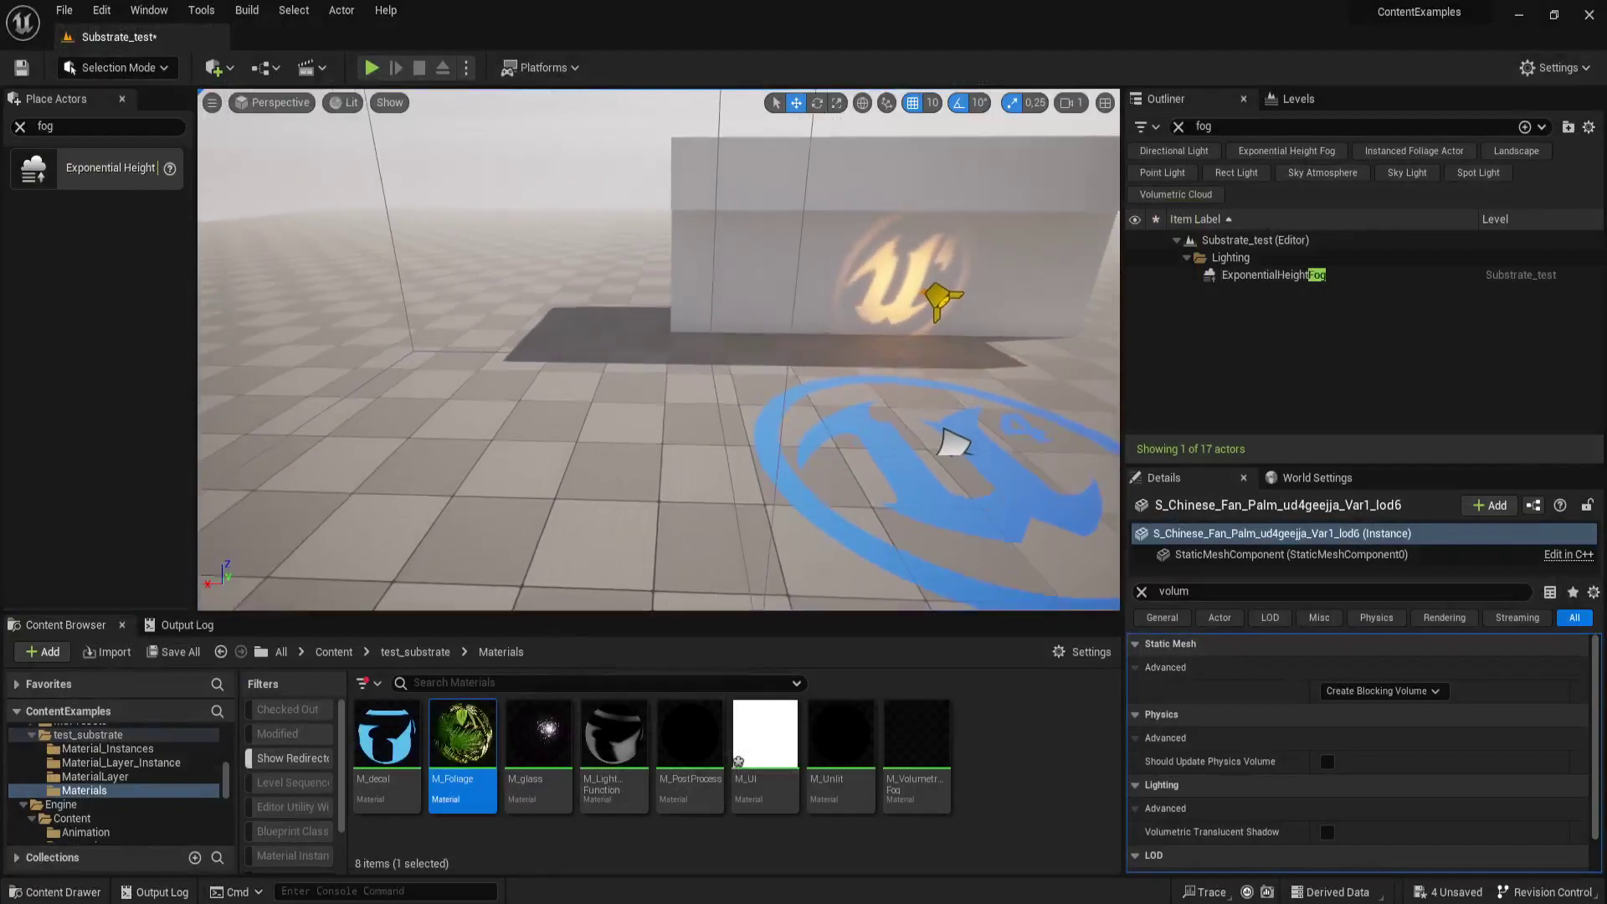
- Select the PostProcessVolume, filter its Details for 'ma', and browse to its M_PostProcess material
right_drag(841, 480, 841, 480)
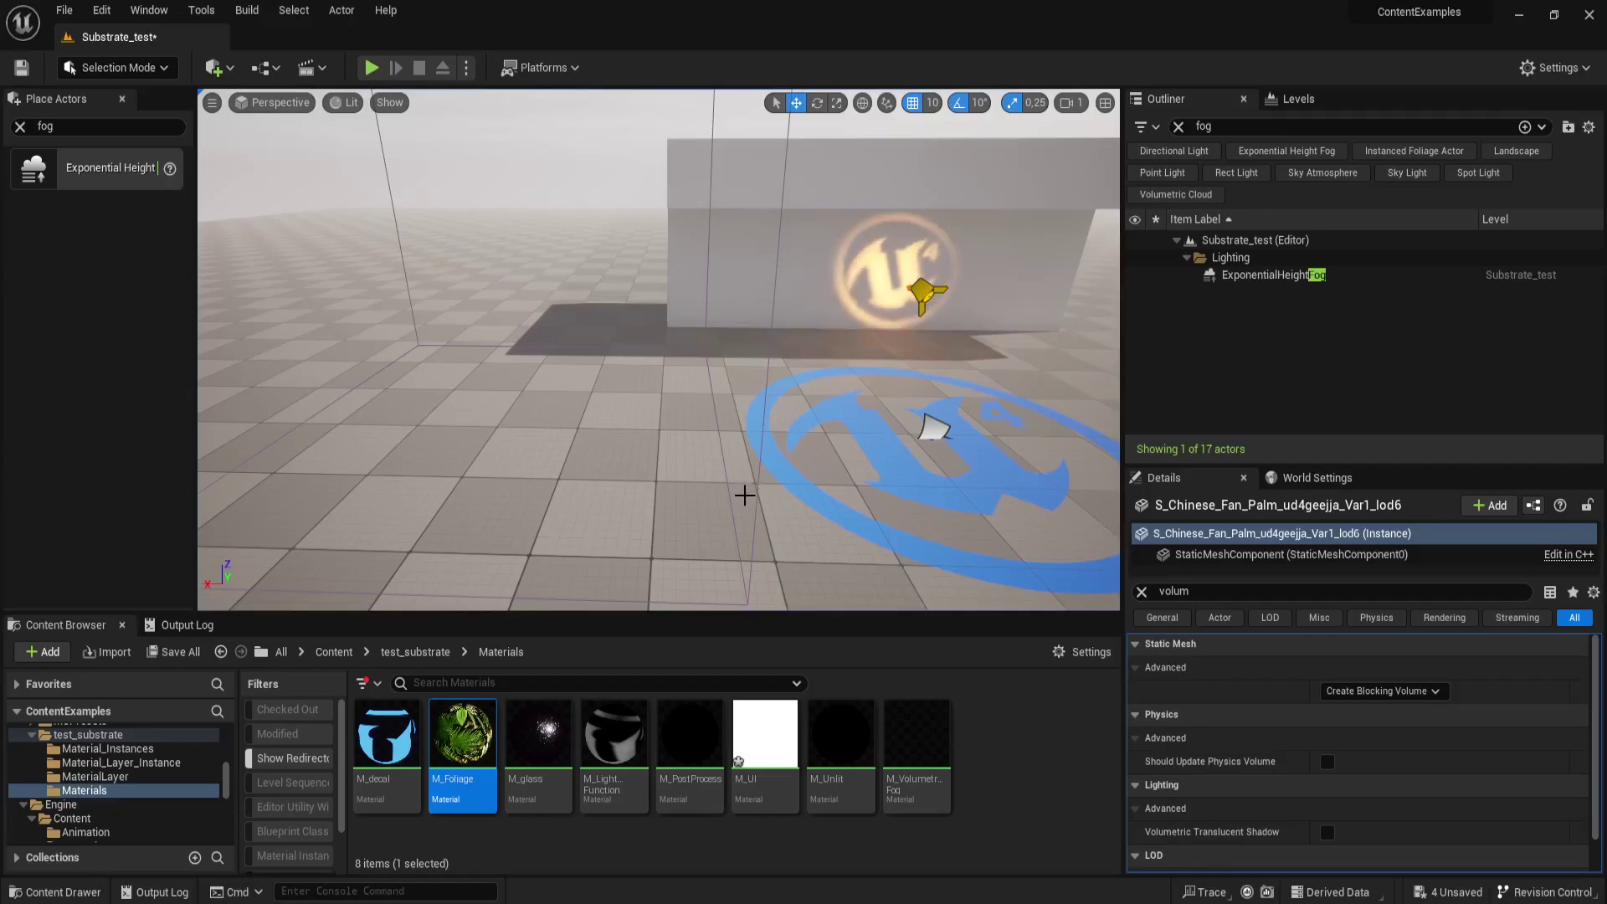
click(787, 477)
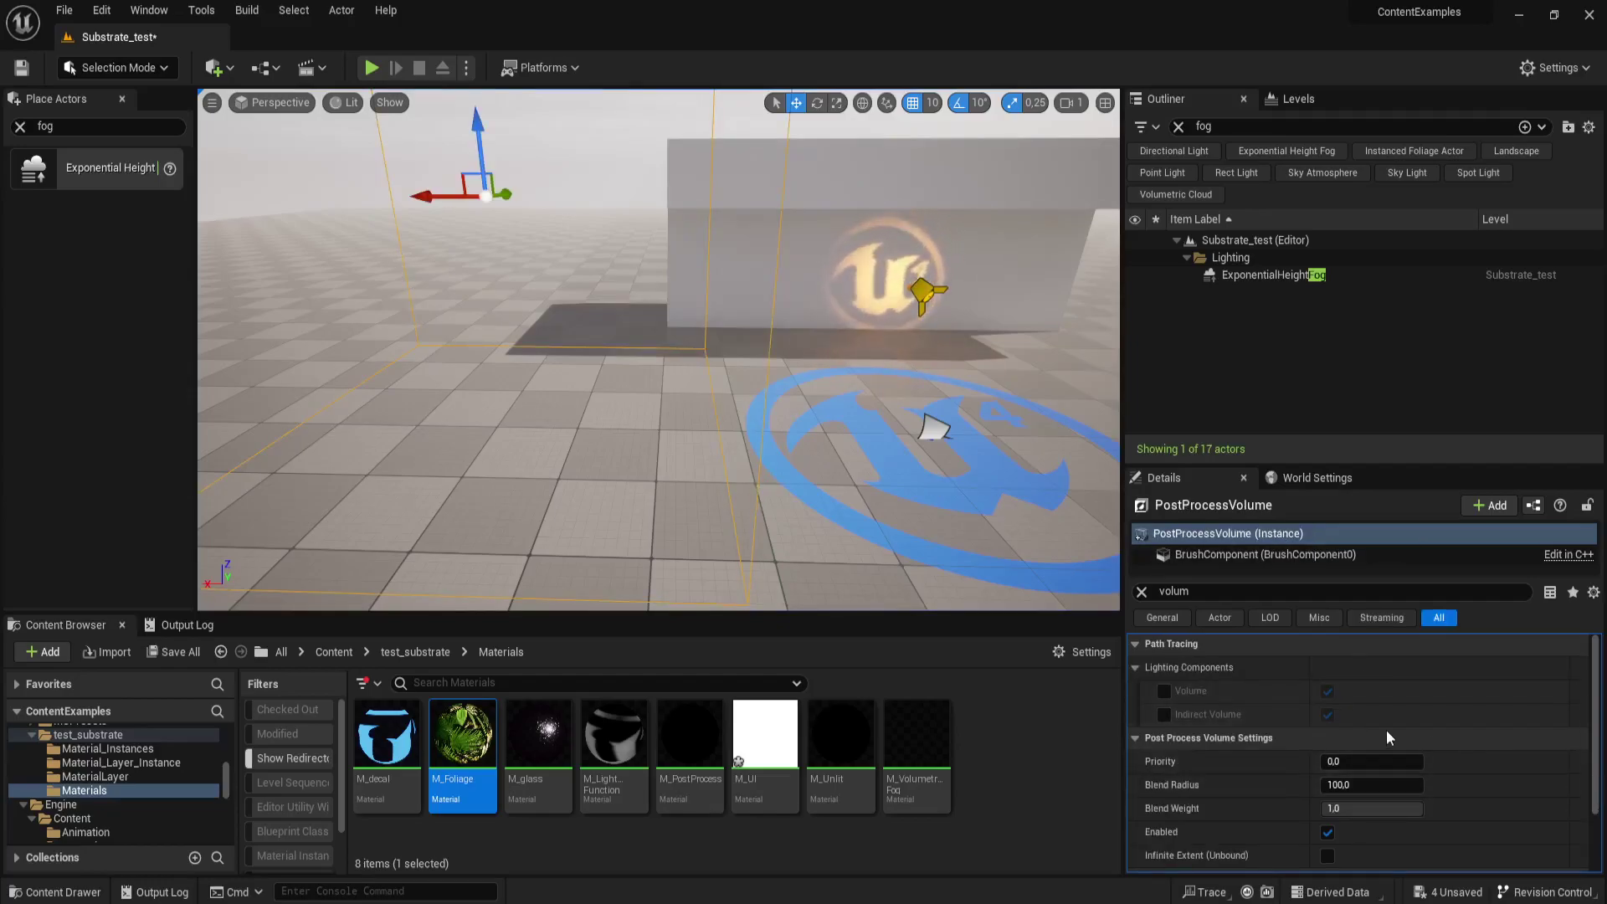
scroll(1387, 737, down, 2)
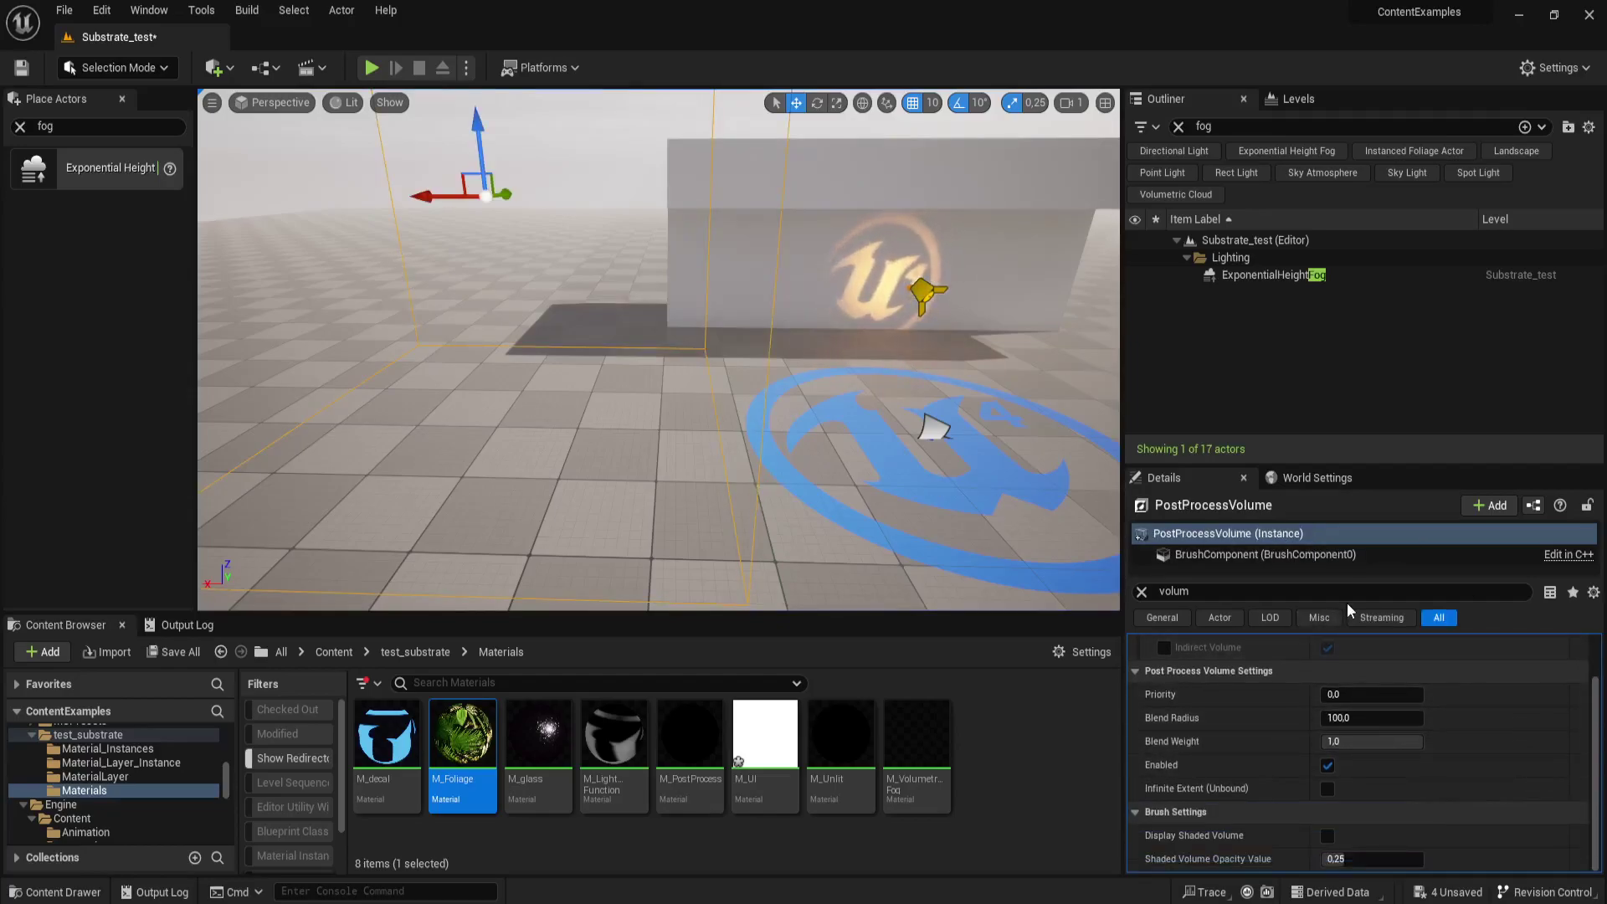
scroll(1453, 773, up, 2)
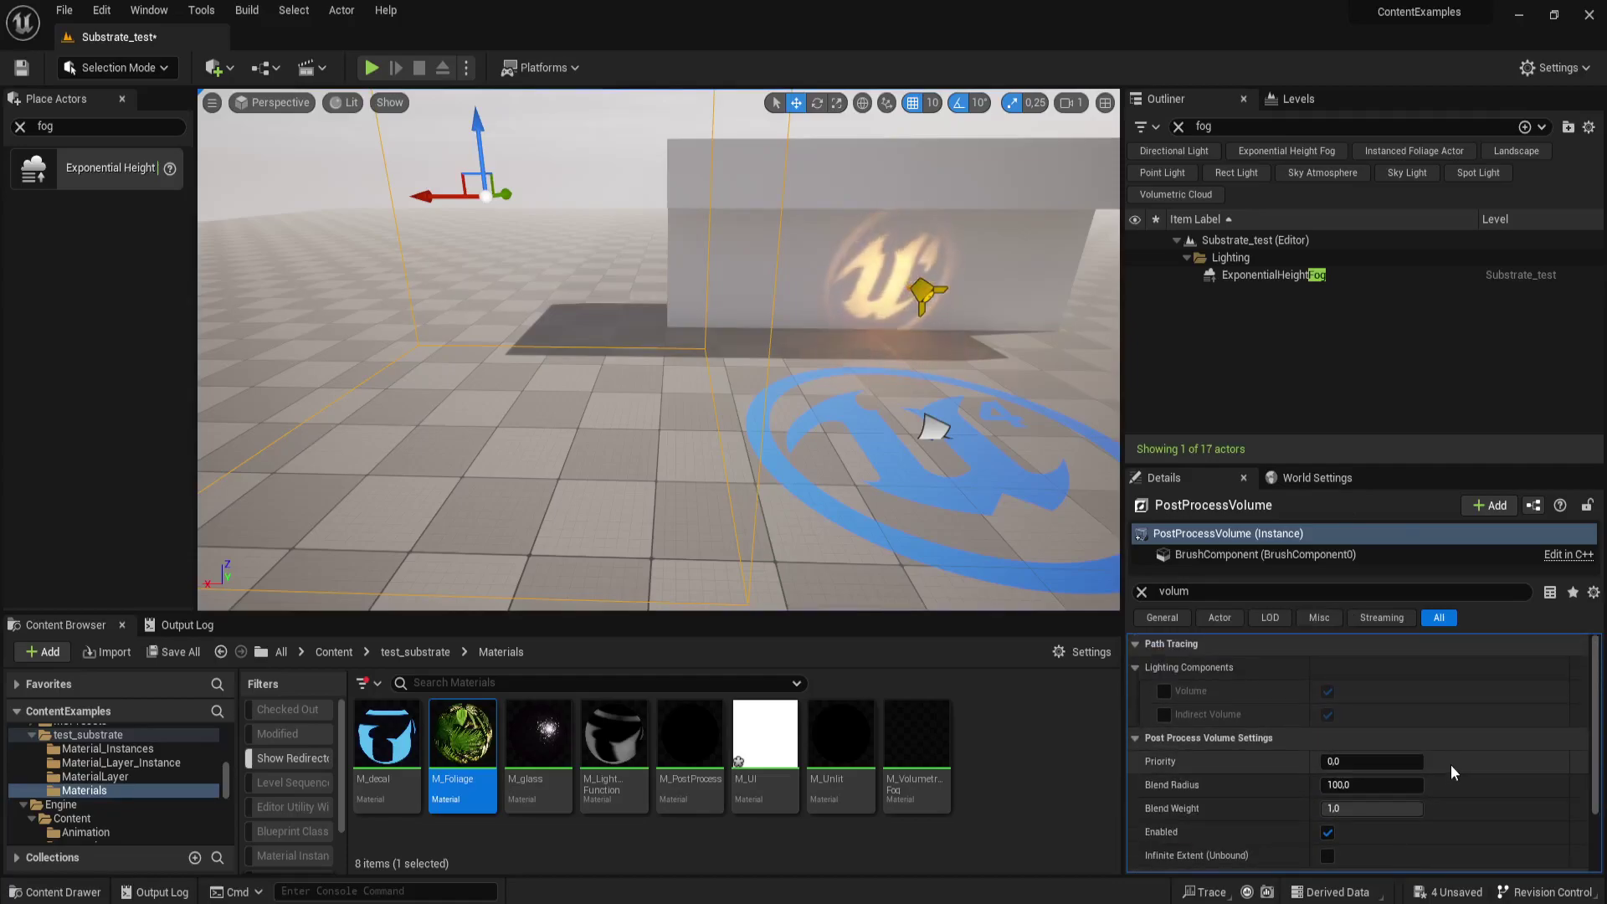
scroll(1449, 765, down, 2)
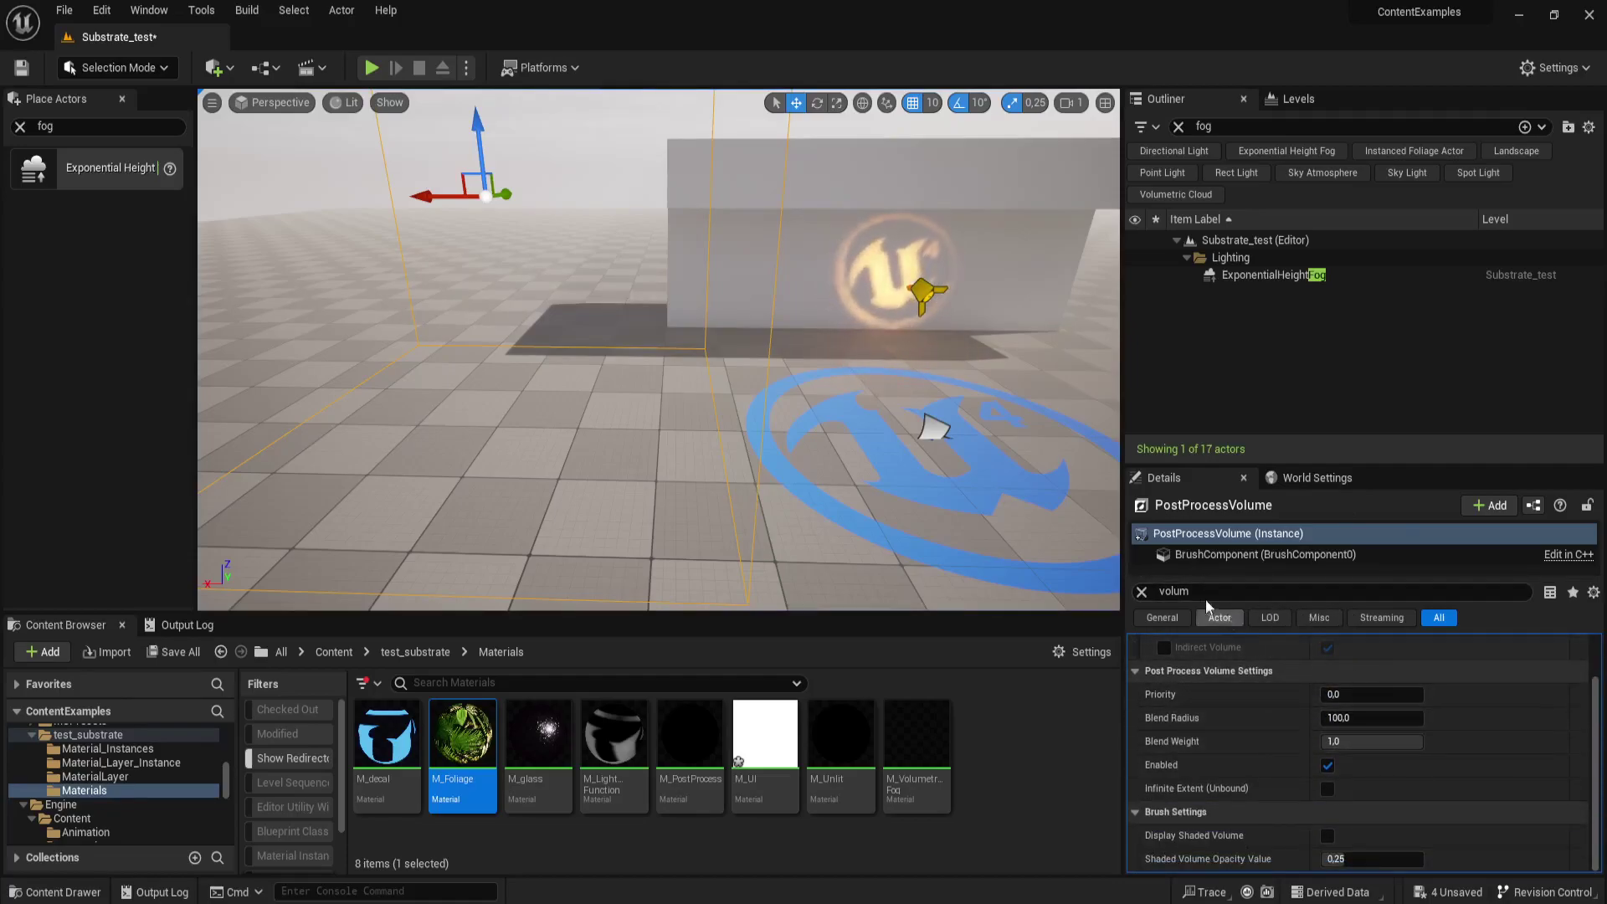
click(1174, 591)
text(mater)
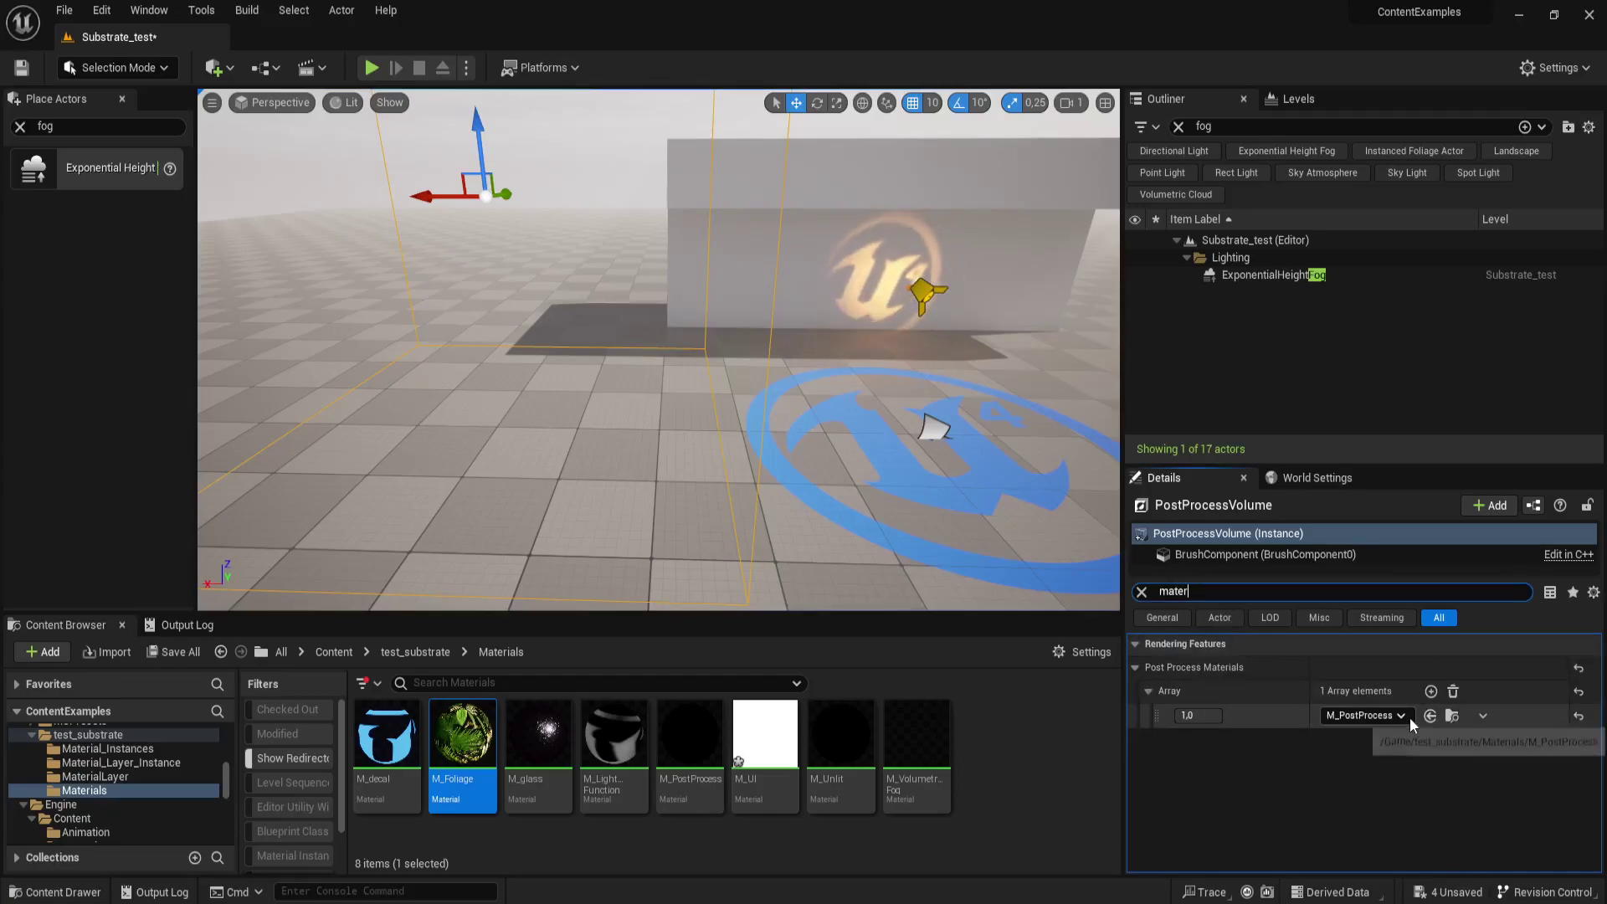
click(1452, 716)
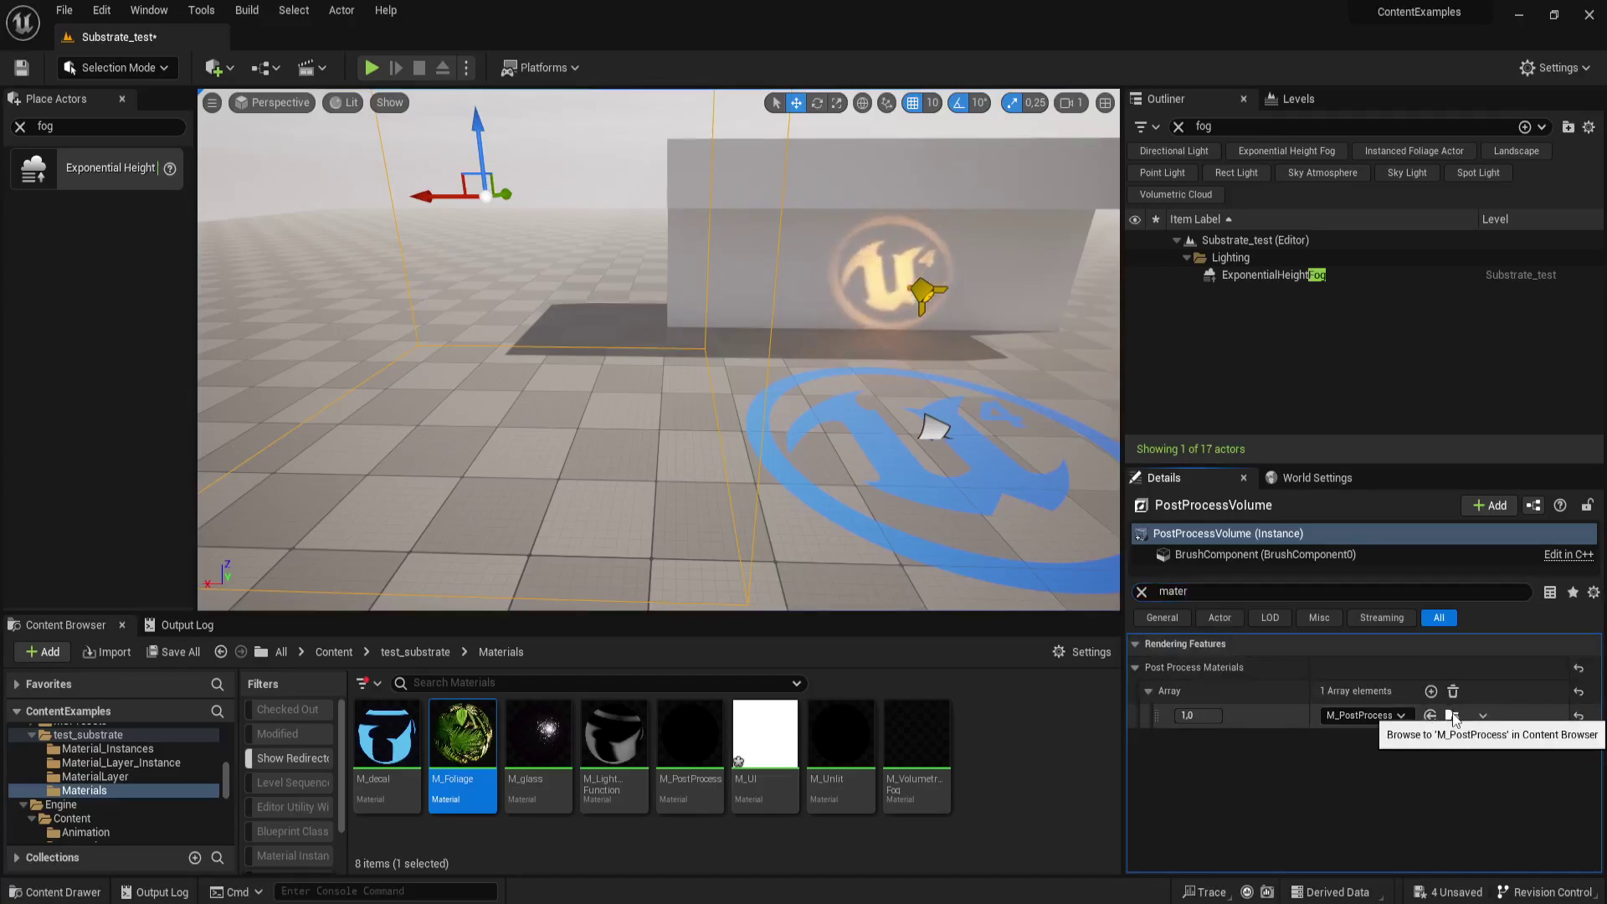
- Open M_PostProcess, zoom out over the network, then zoom in on the Lerp and Substrate Post Process nodes
double_click(689, 753)
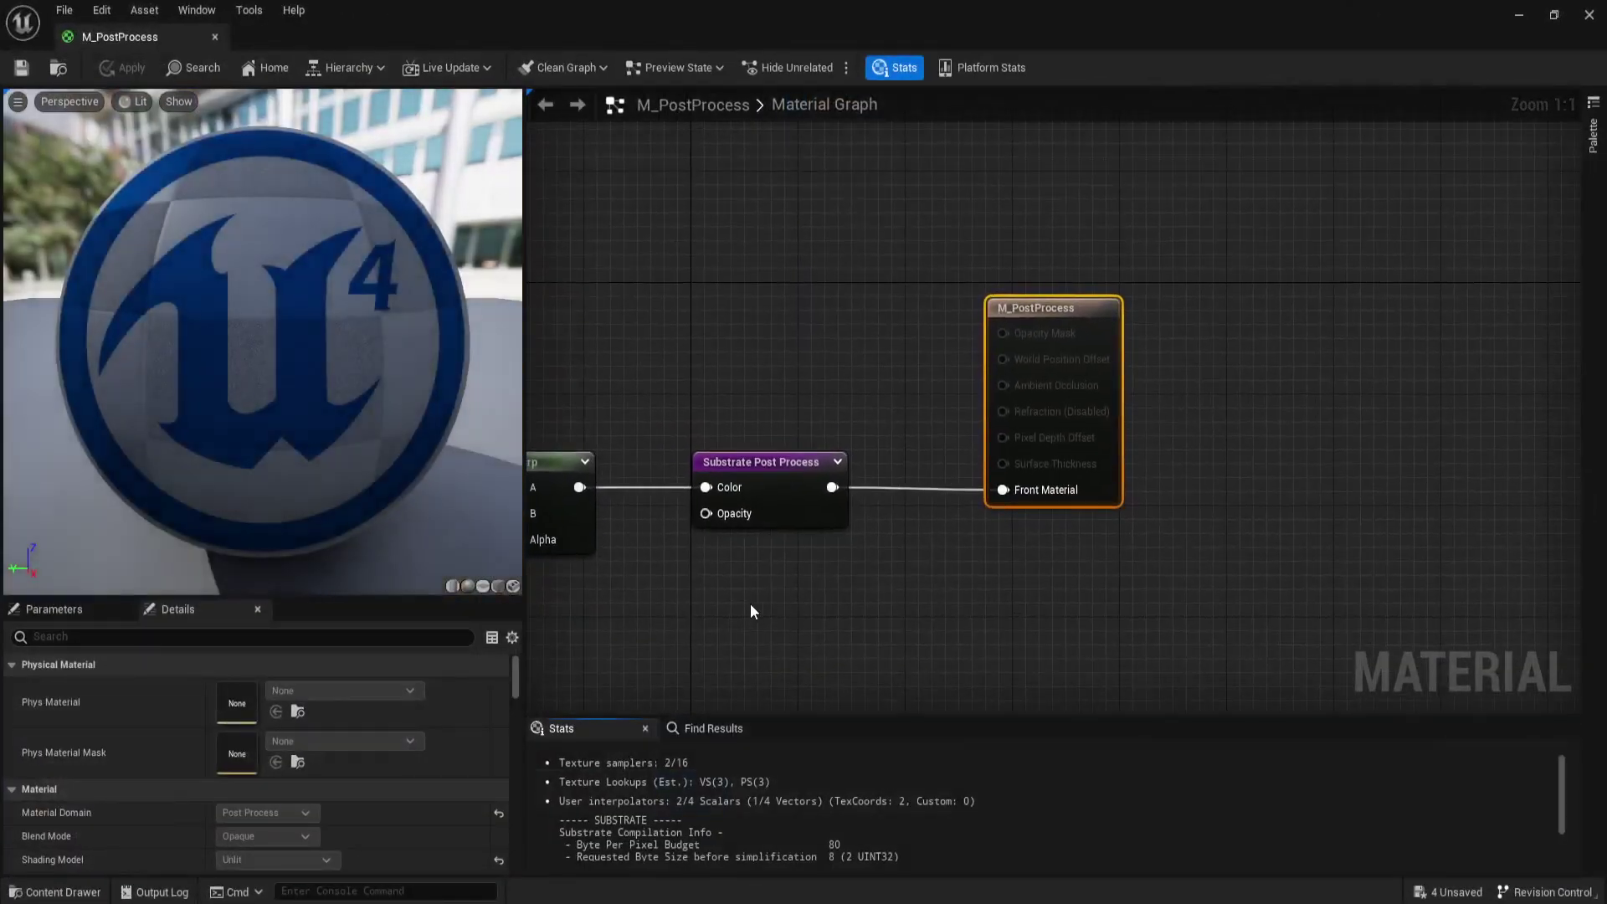
right_drag(749, 604, 1077, 540)
scroll(1076, 541, down, 4)
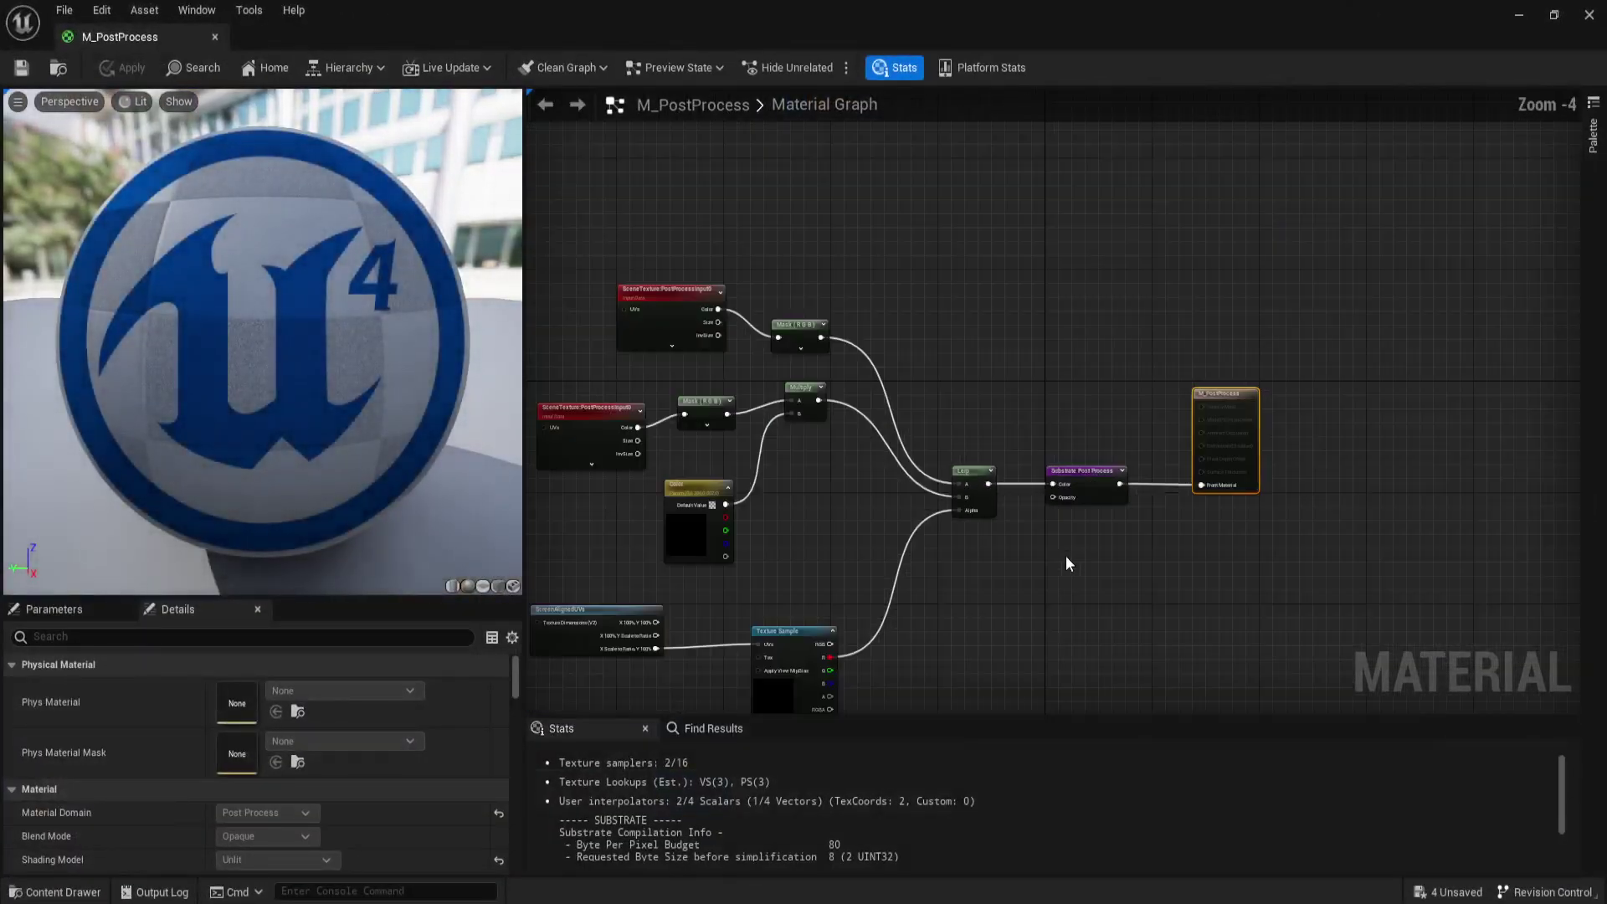
right_drag(1156, 608, 1062, 531)
scroll(1076, 459, up, 2)
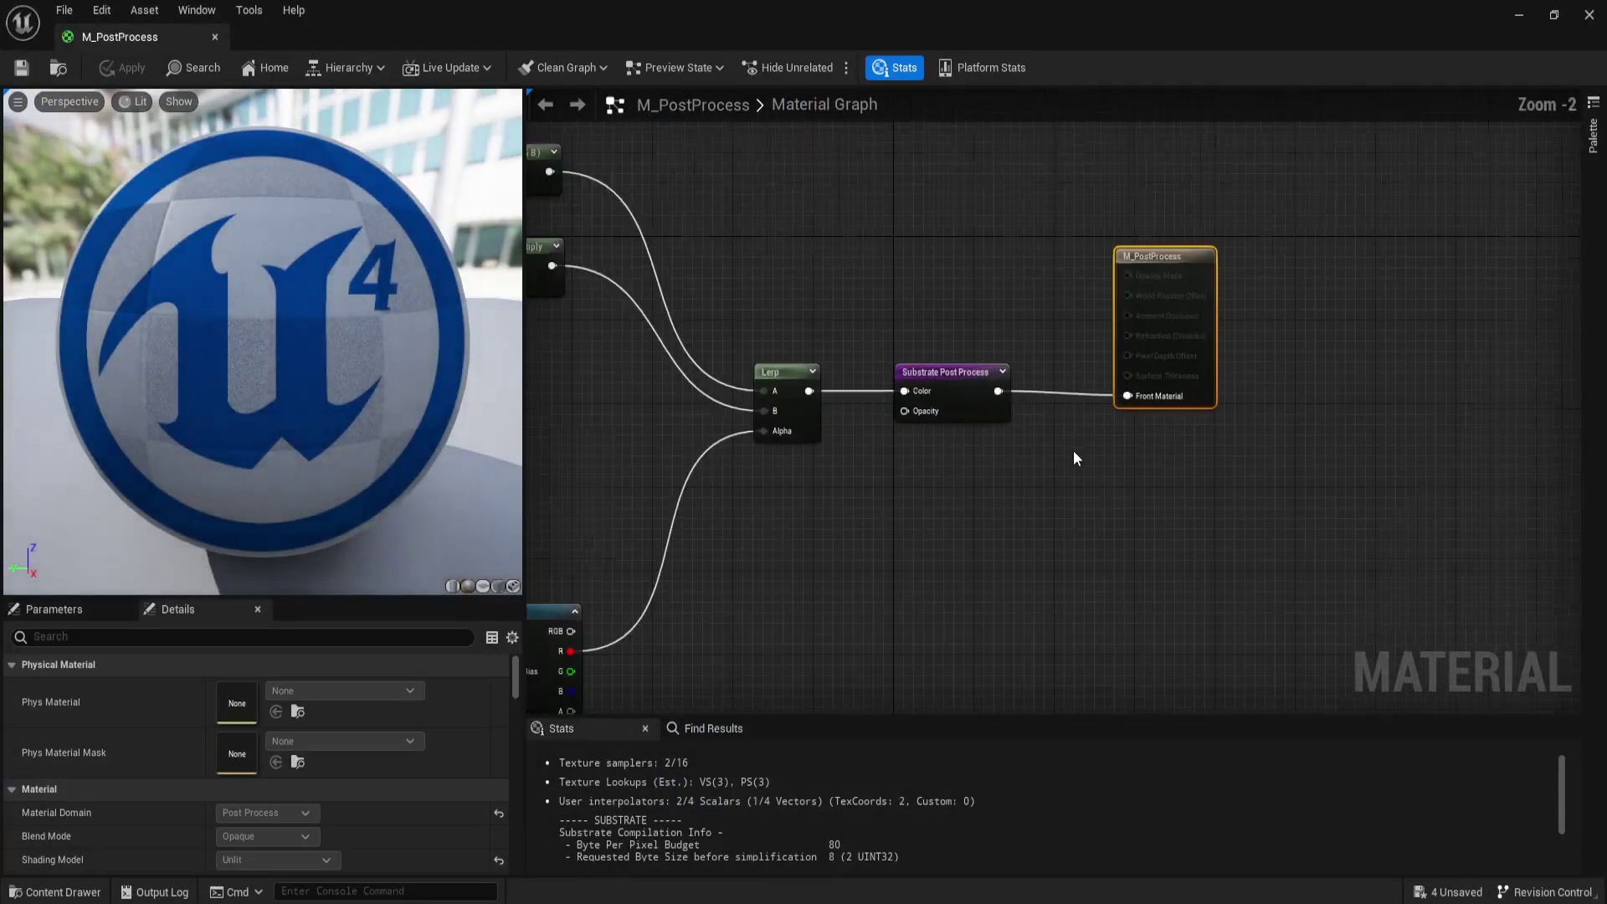
scroll(1076, 458, up, 2)
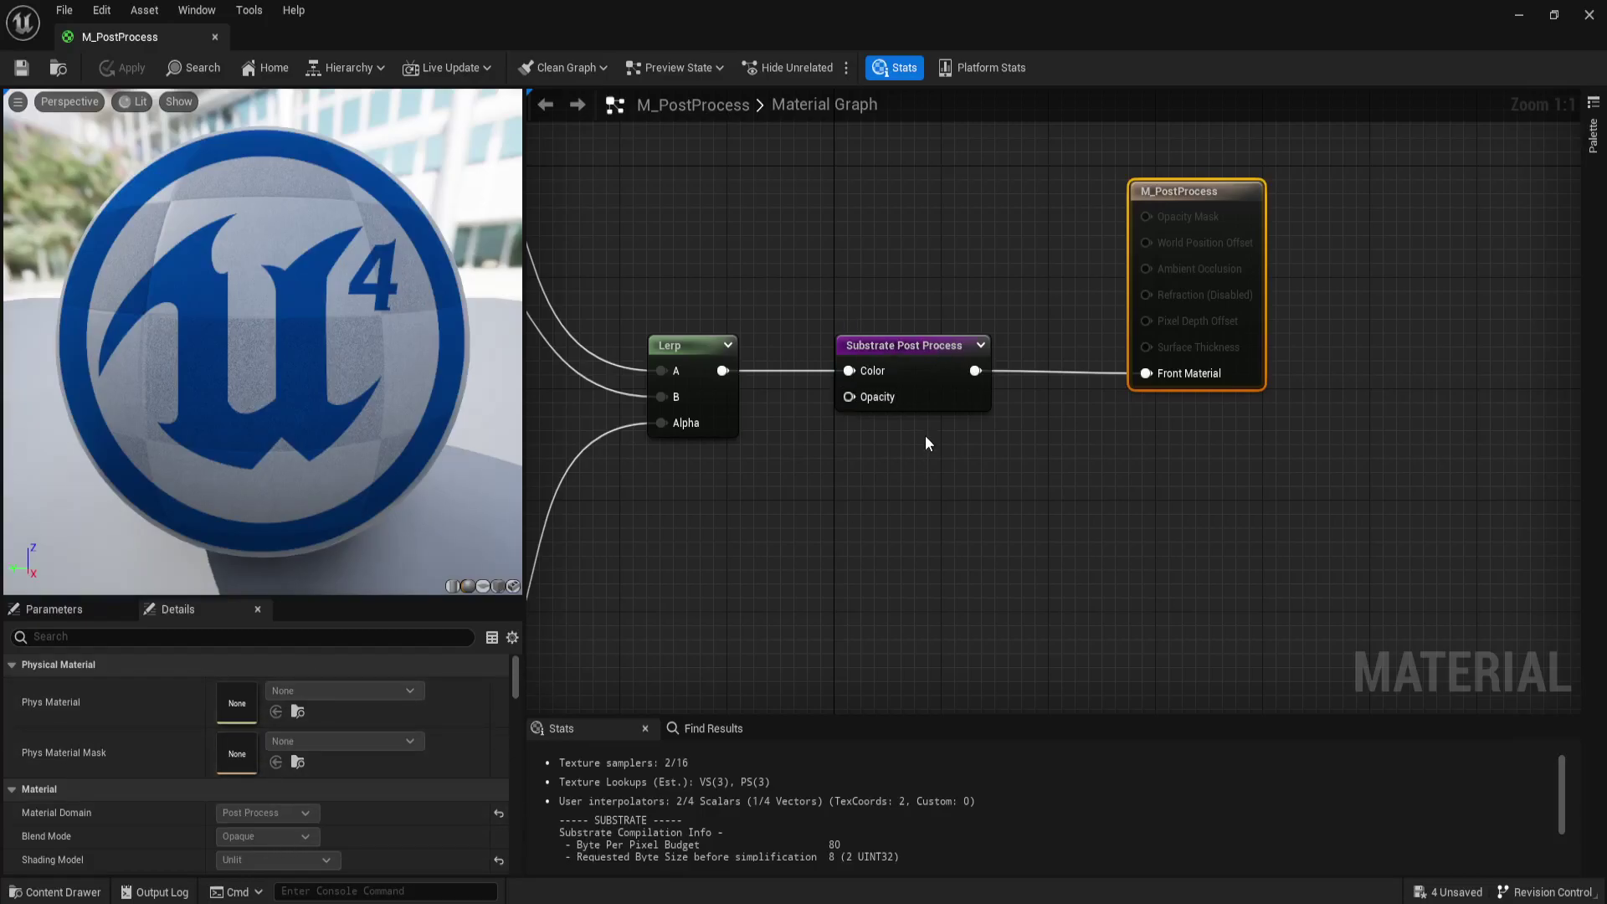
right_drag(910, 223, 946, 296)
right_click(890, 243)
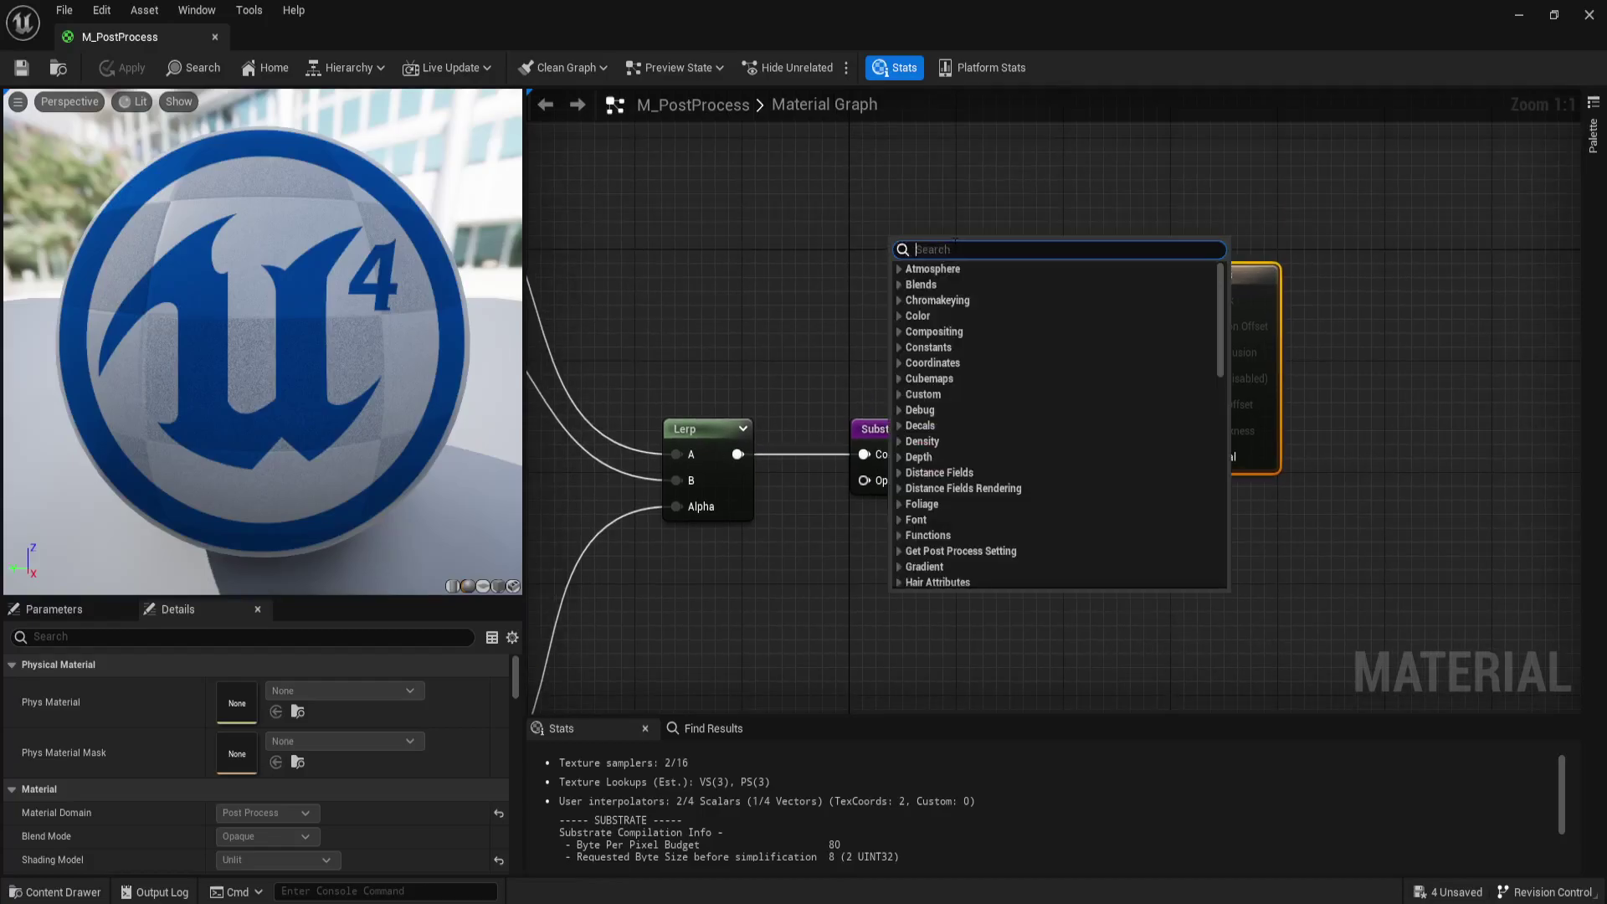
text(br)
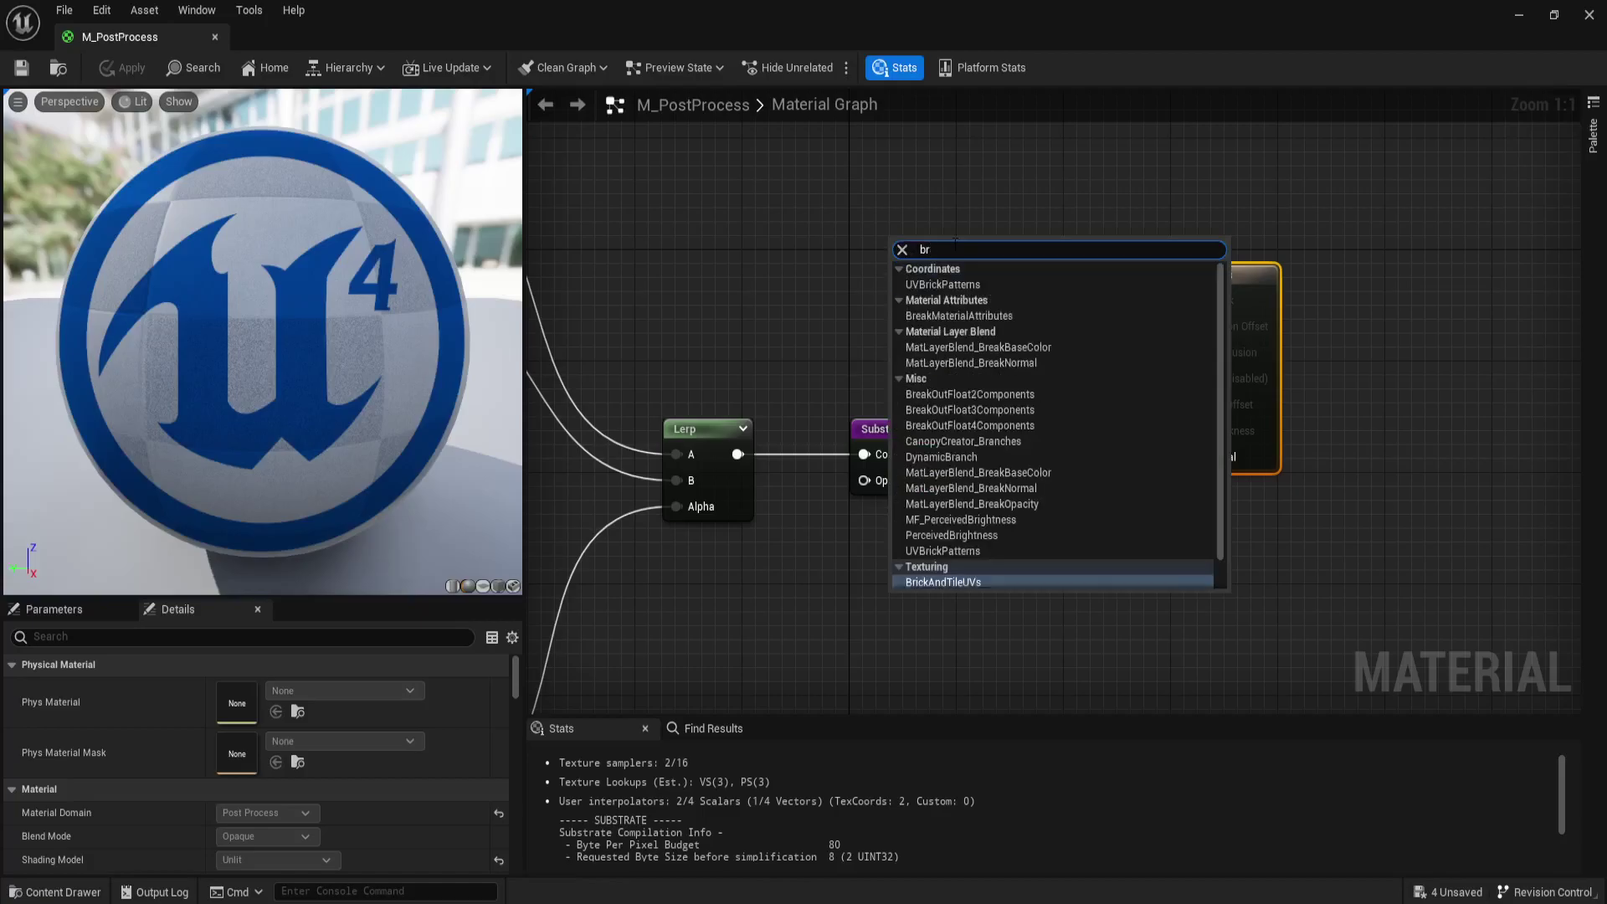
key(BackSpace)
key(BackSpace)
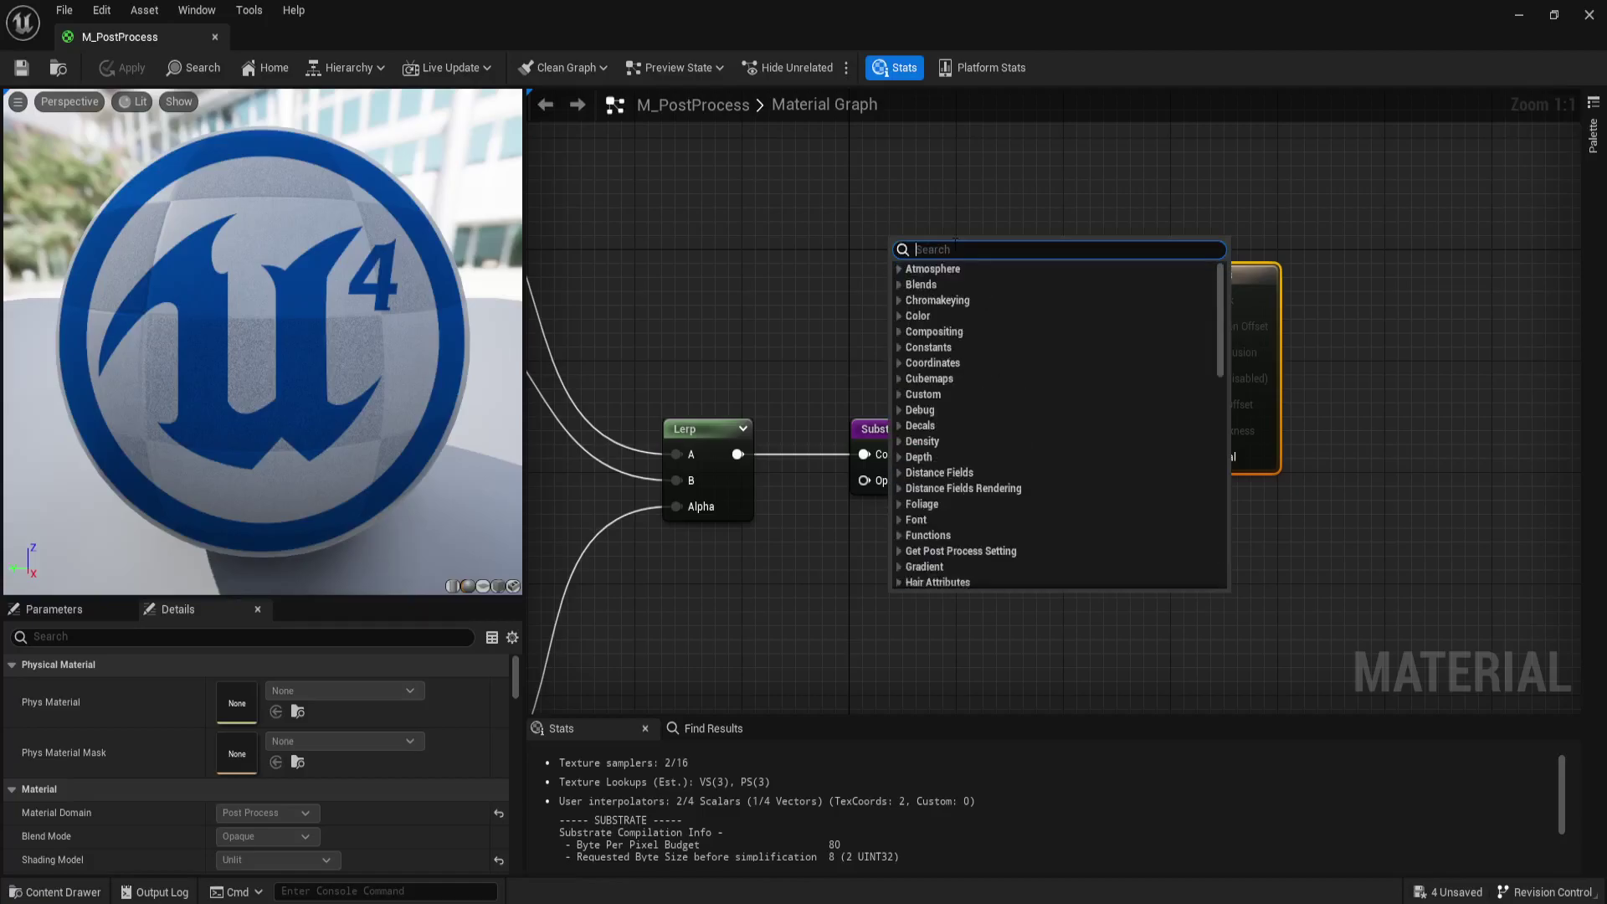
text(substr)
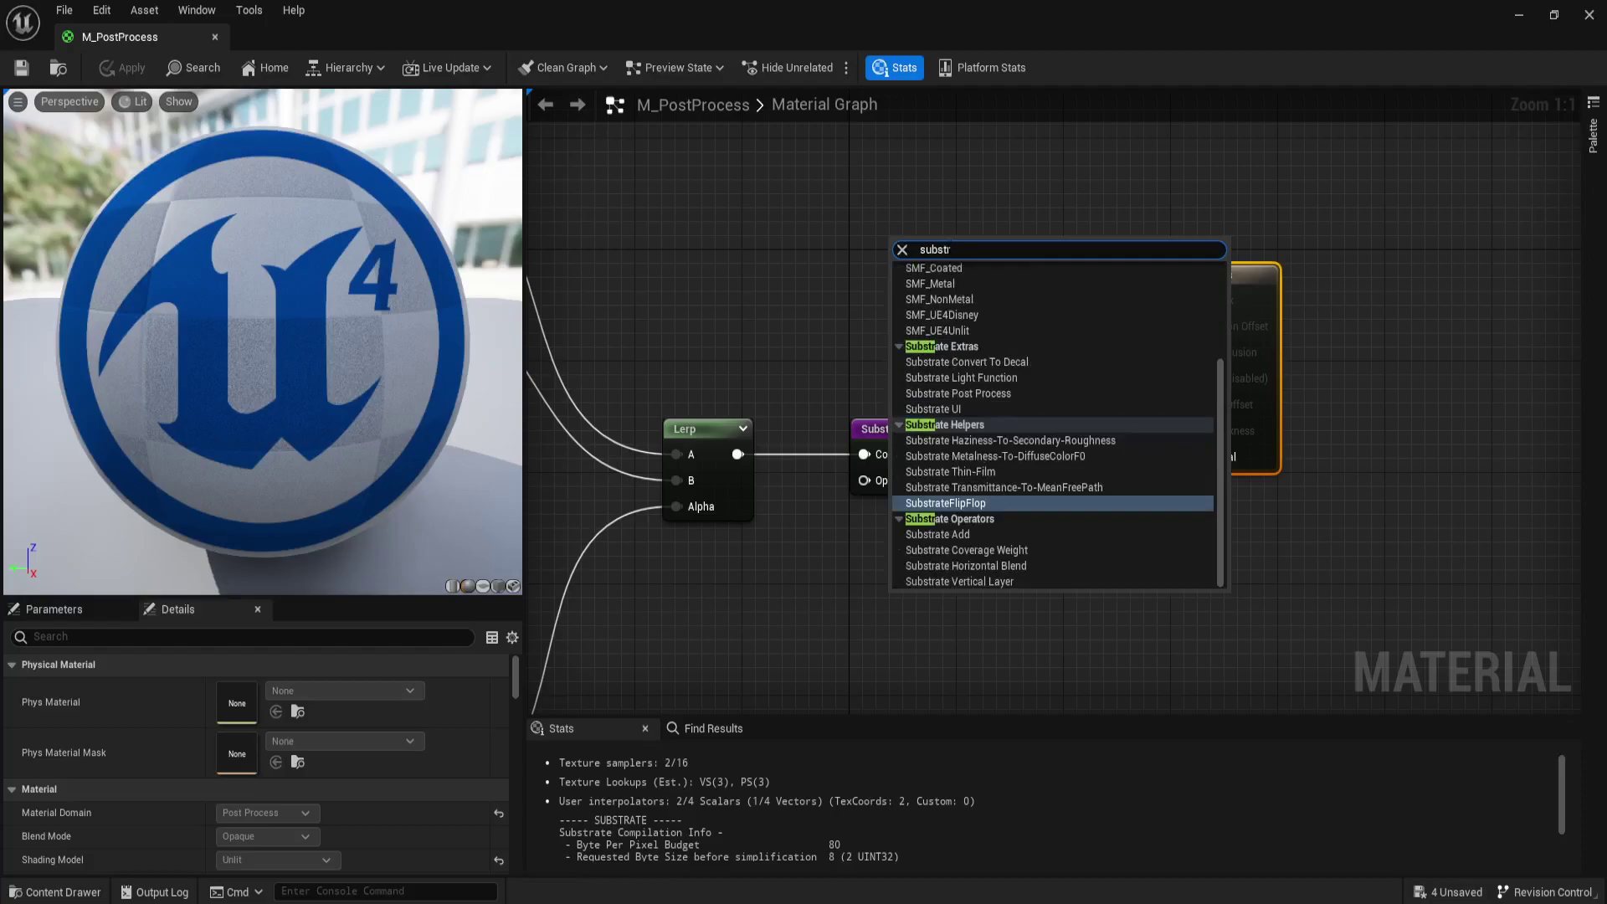
scroll(986, 346, up, 2)
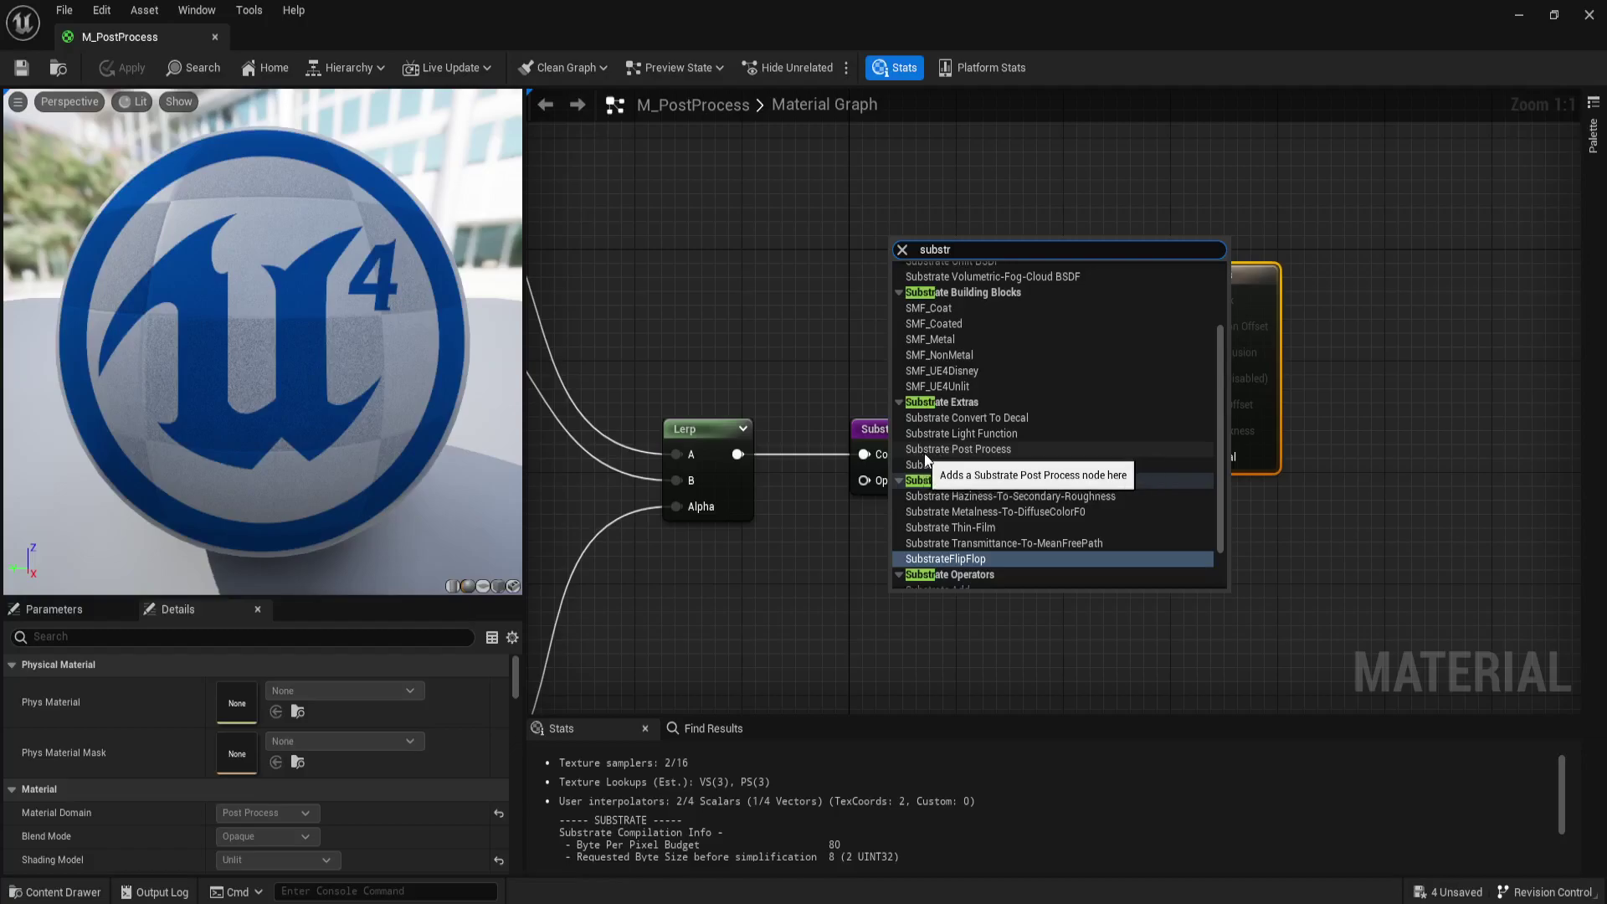
click(964, 450)
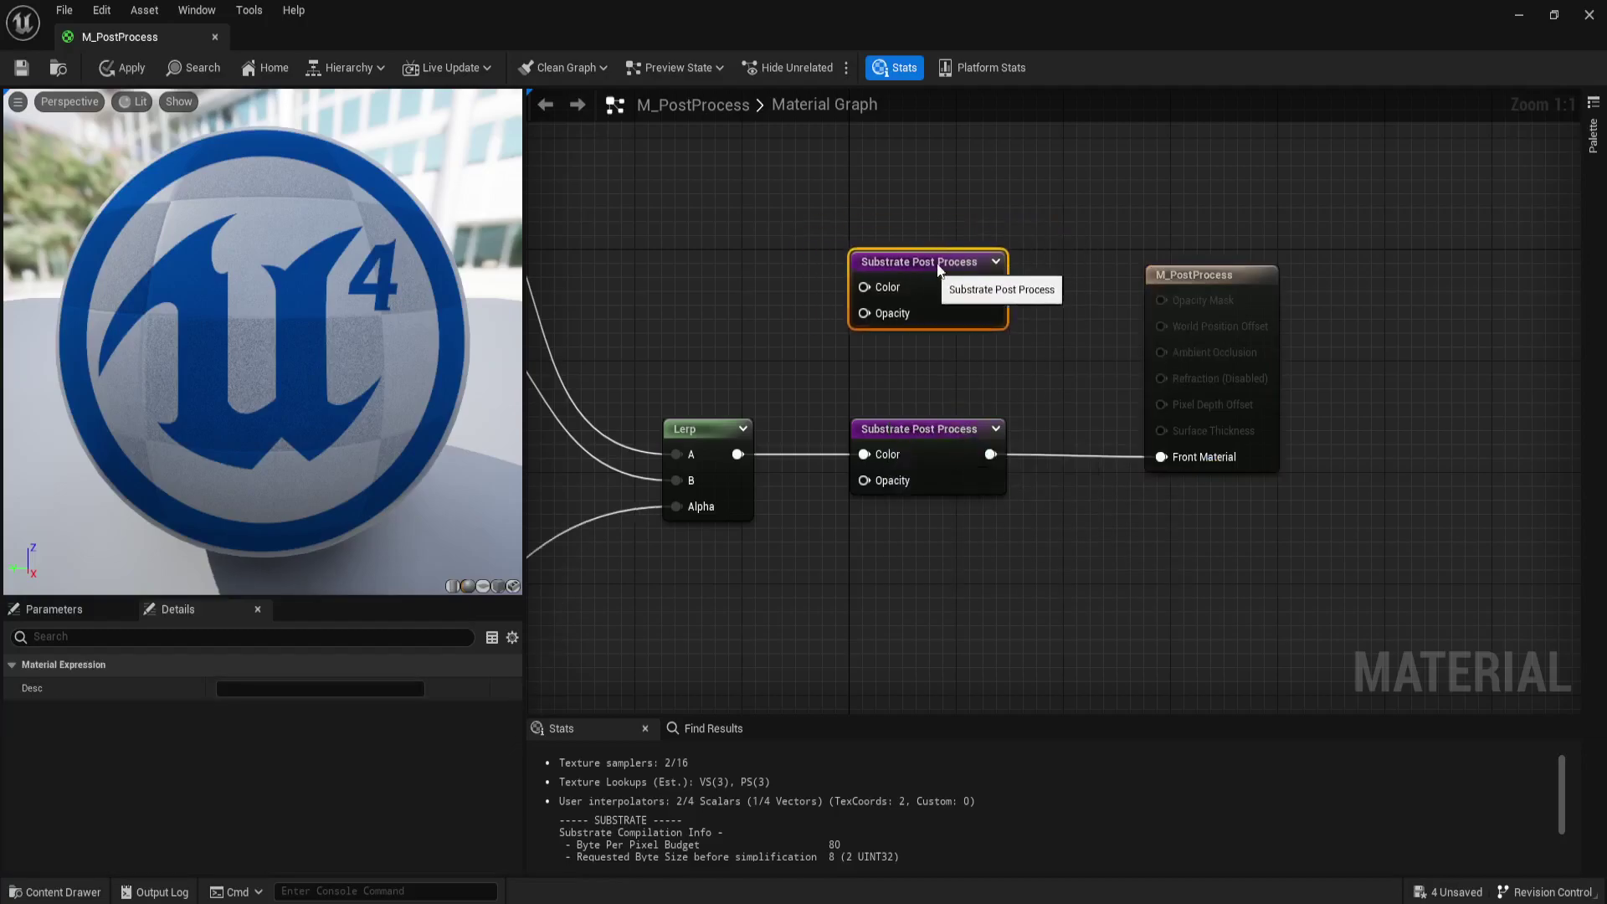
key(Delete)
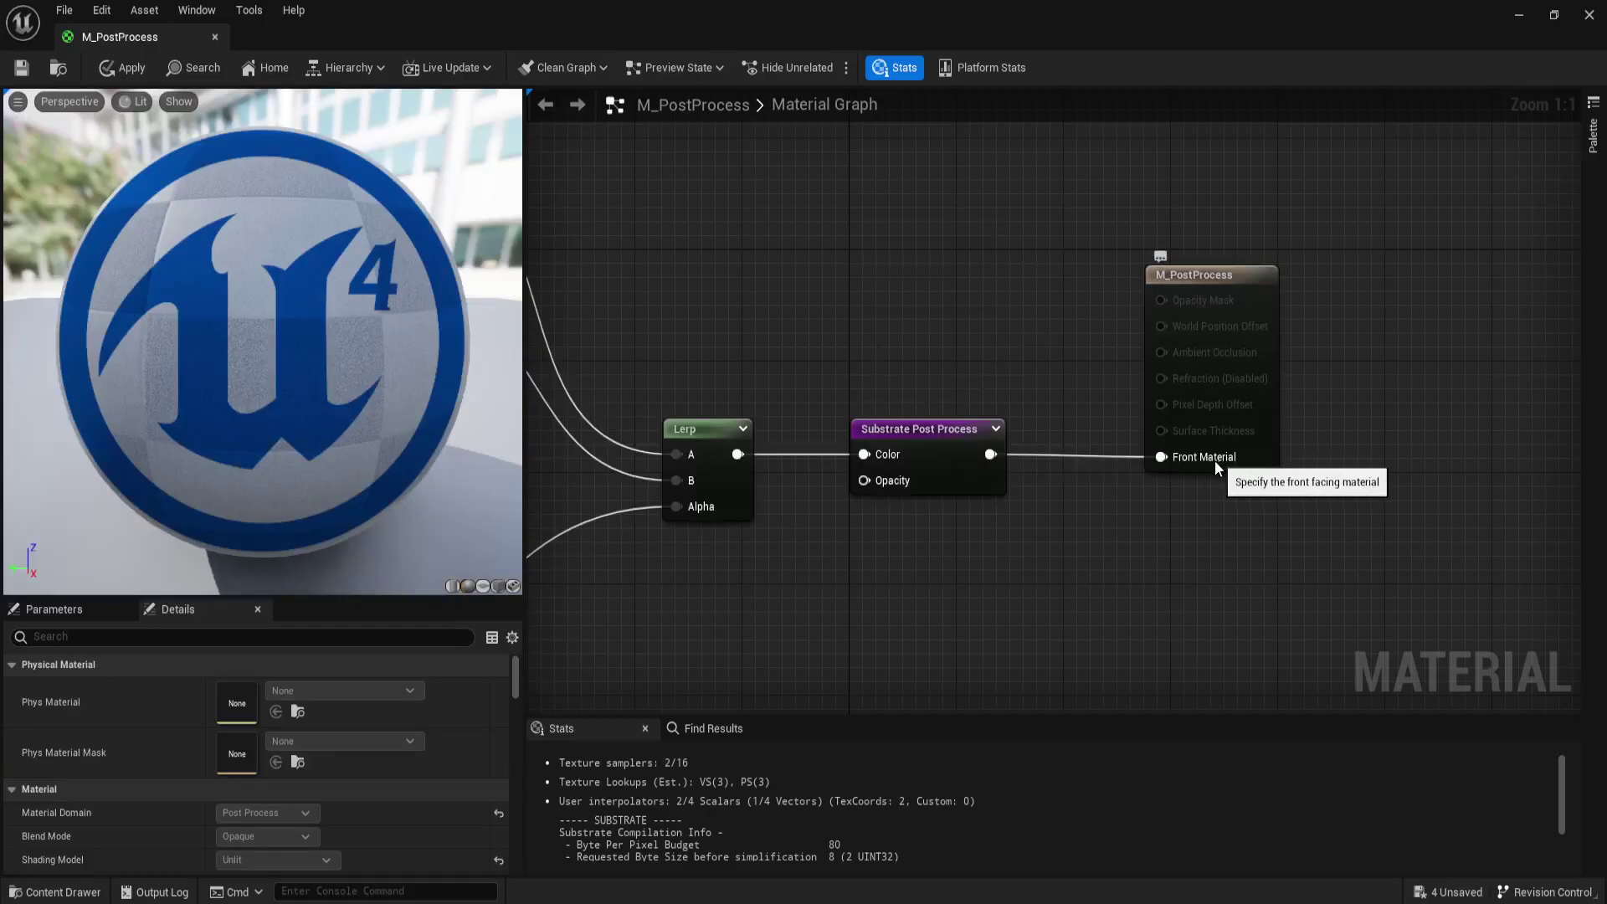
right_drag(1046, 505, 1143, 490)
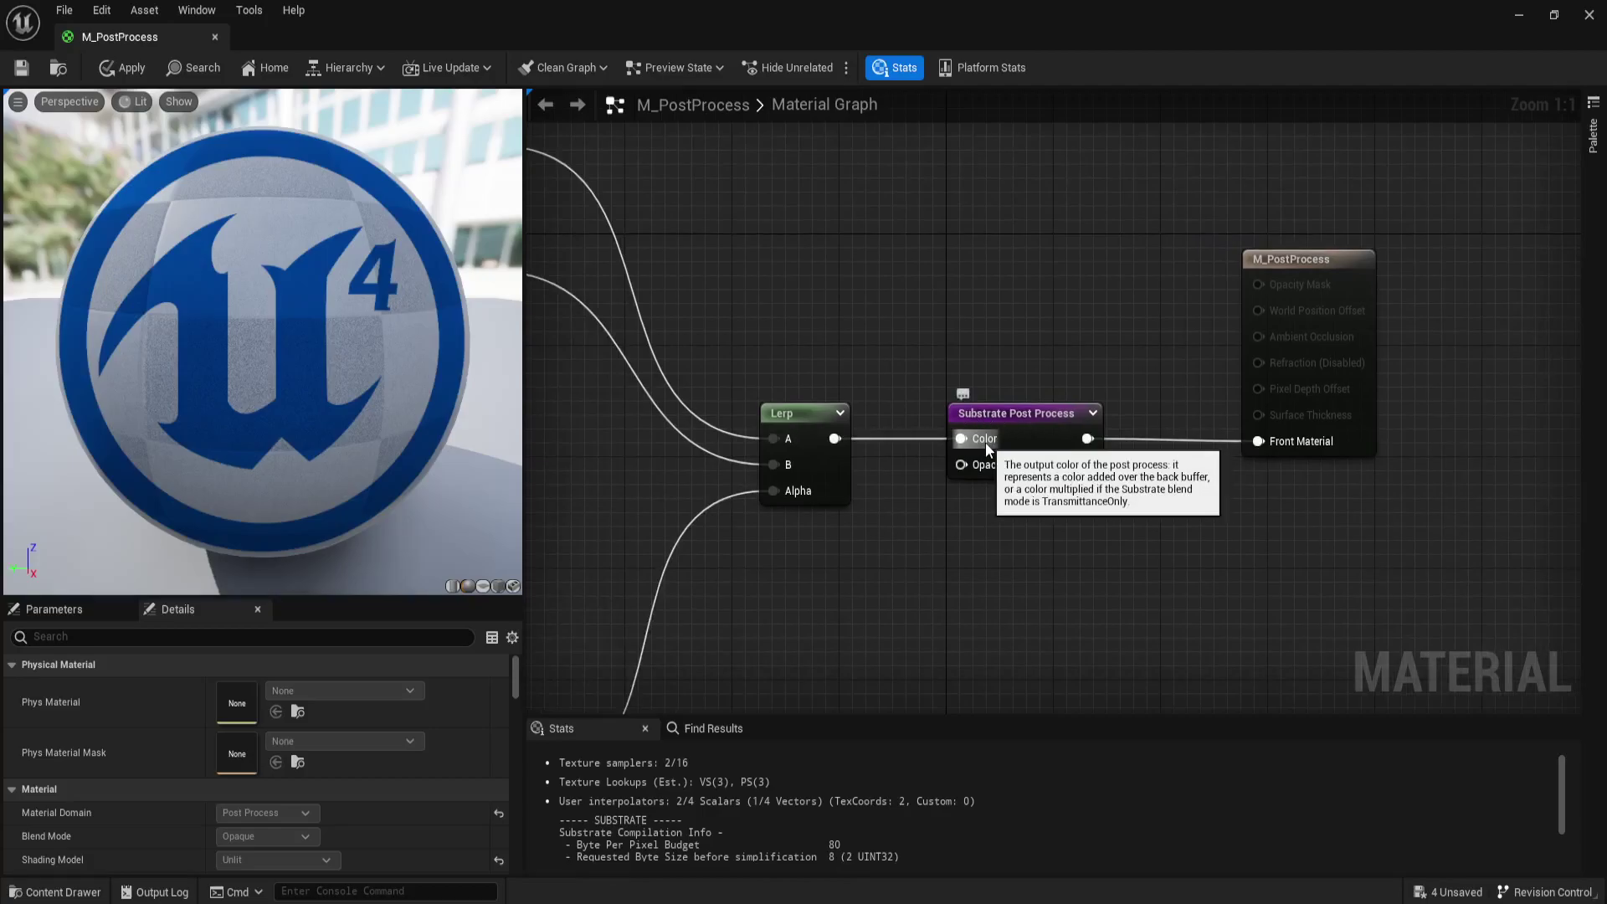
scroll(909, 550, down, 2)
right_drag(909, 551, 1324, 584)
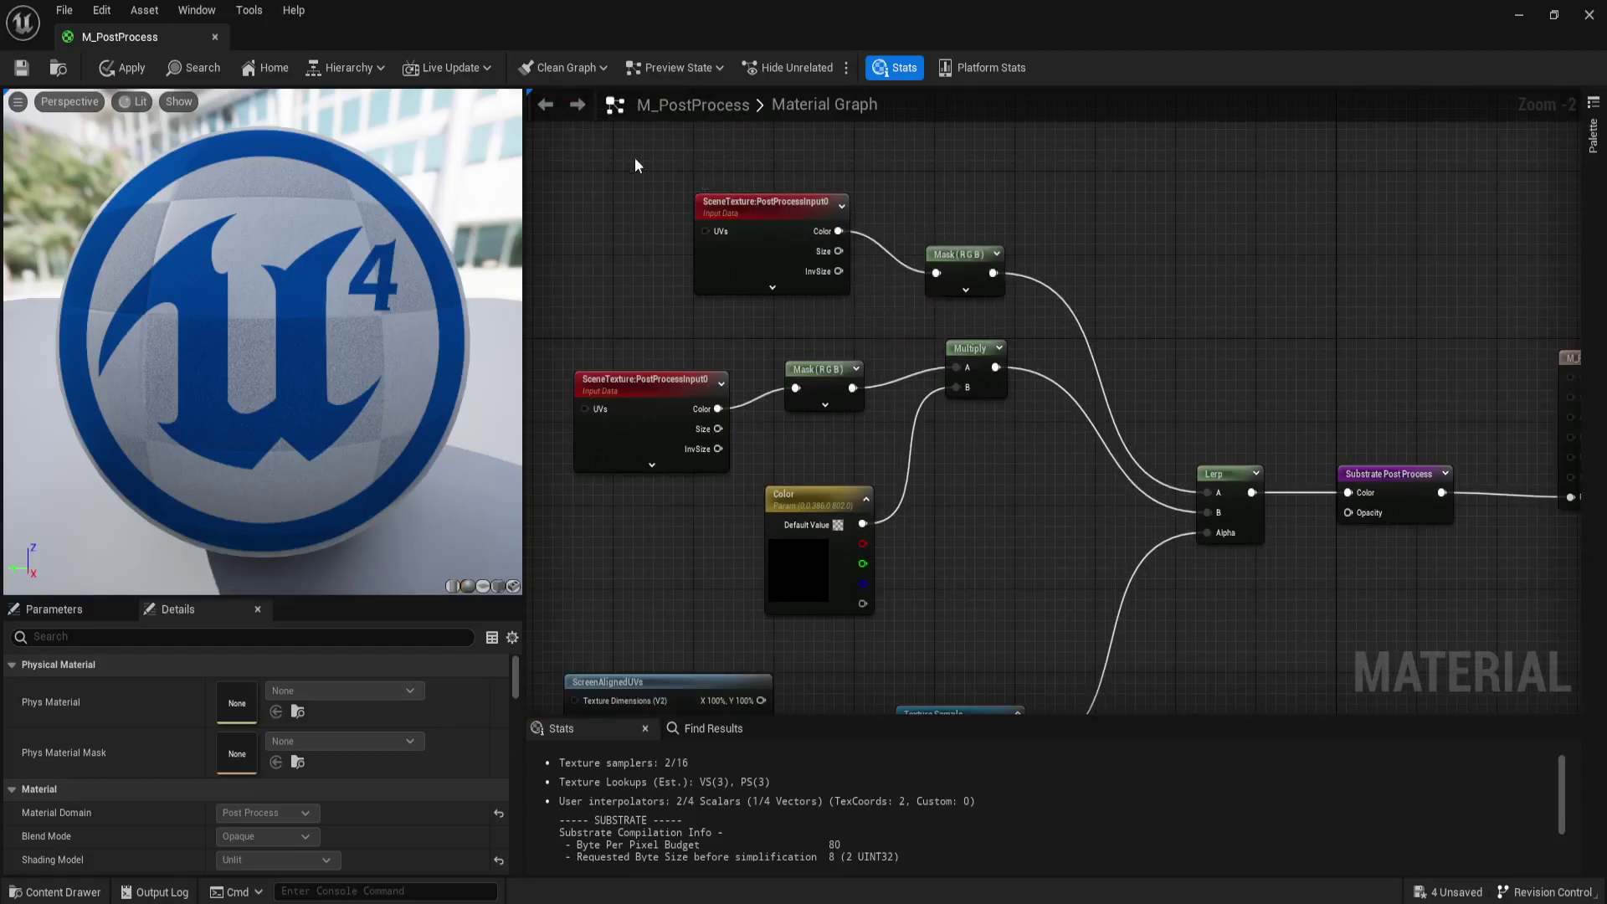
mouse_move(637, 158)
mouse_down()
mouse_move(1017, 315)
mouse_move(902, 224)
mouse_up()
right_drag(583, 311, 658, 186)
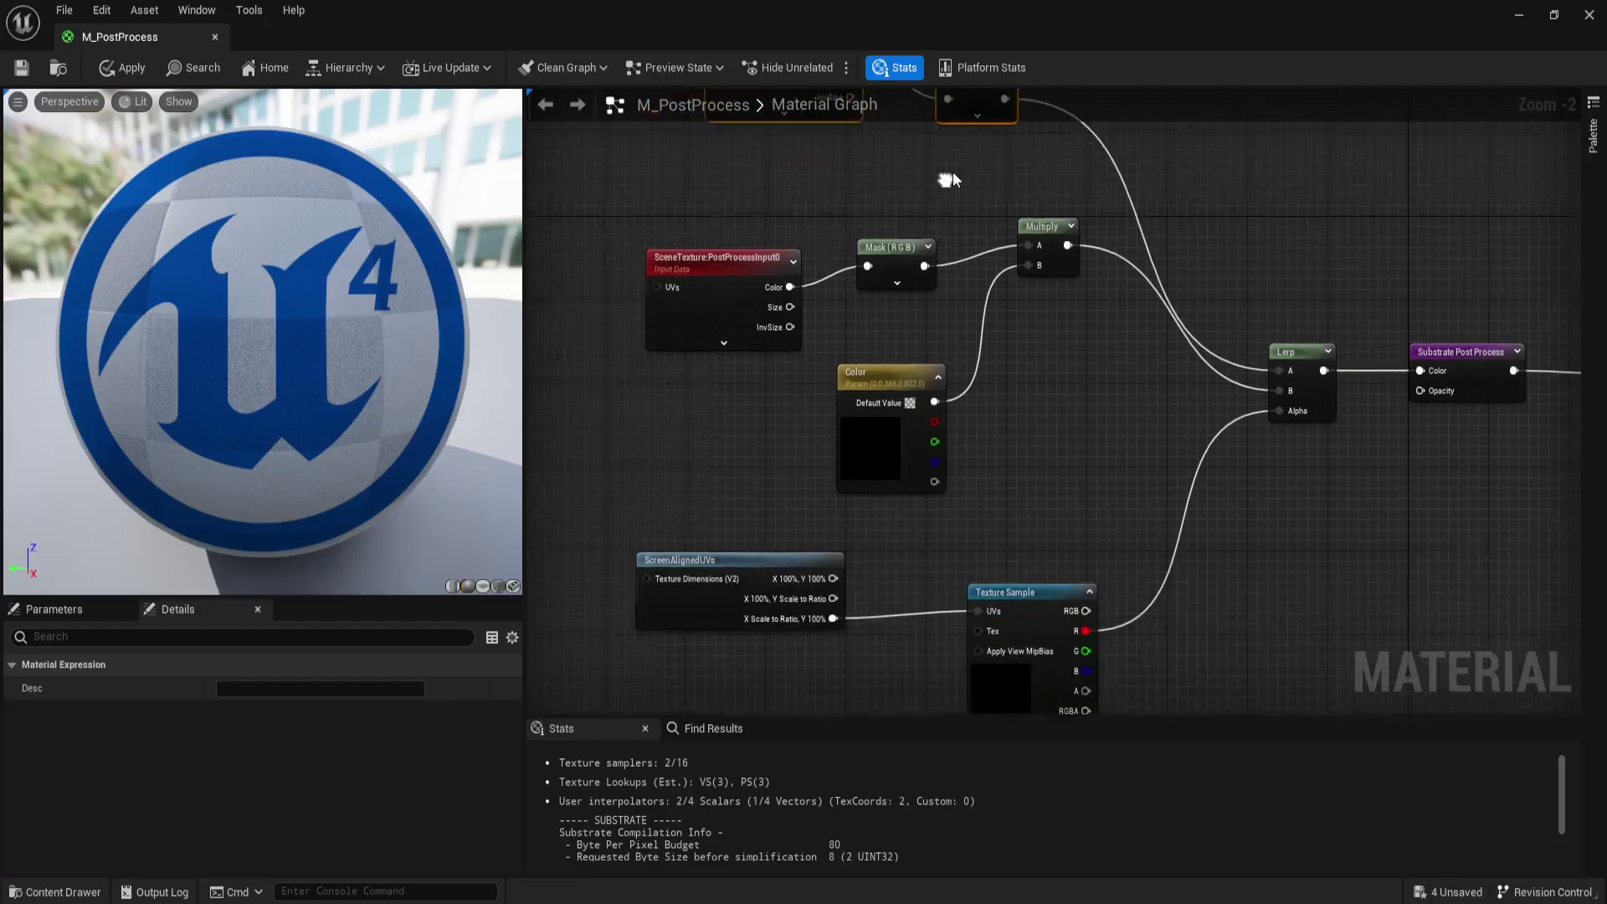
drag(650, 180, 981, 486)
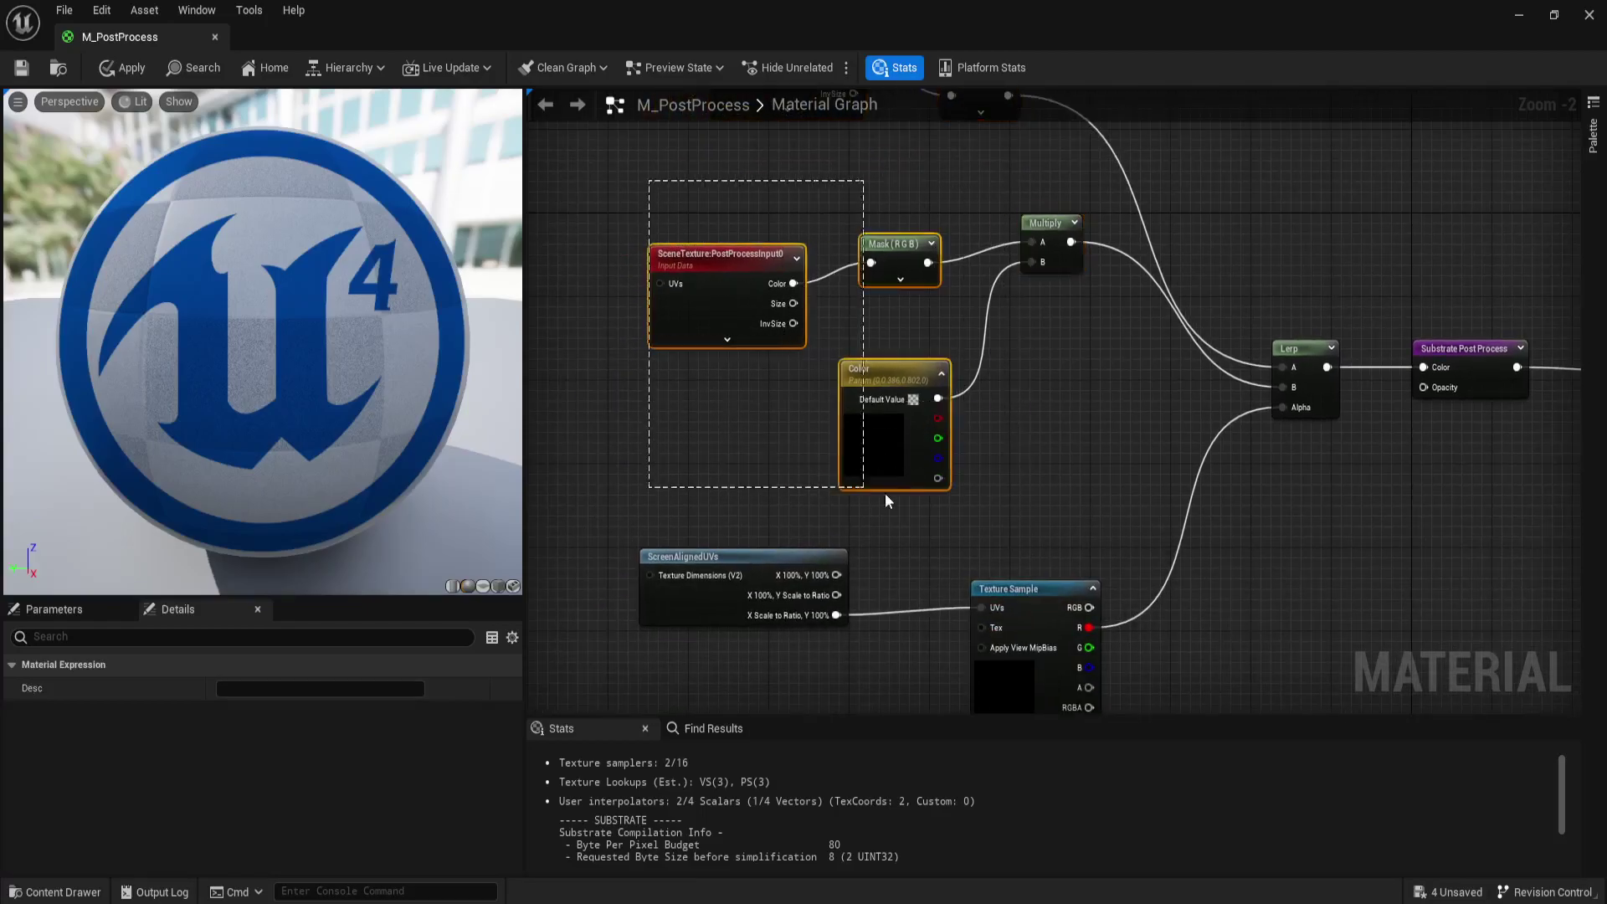
click(893, 448)
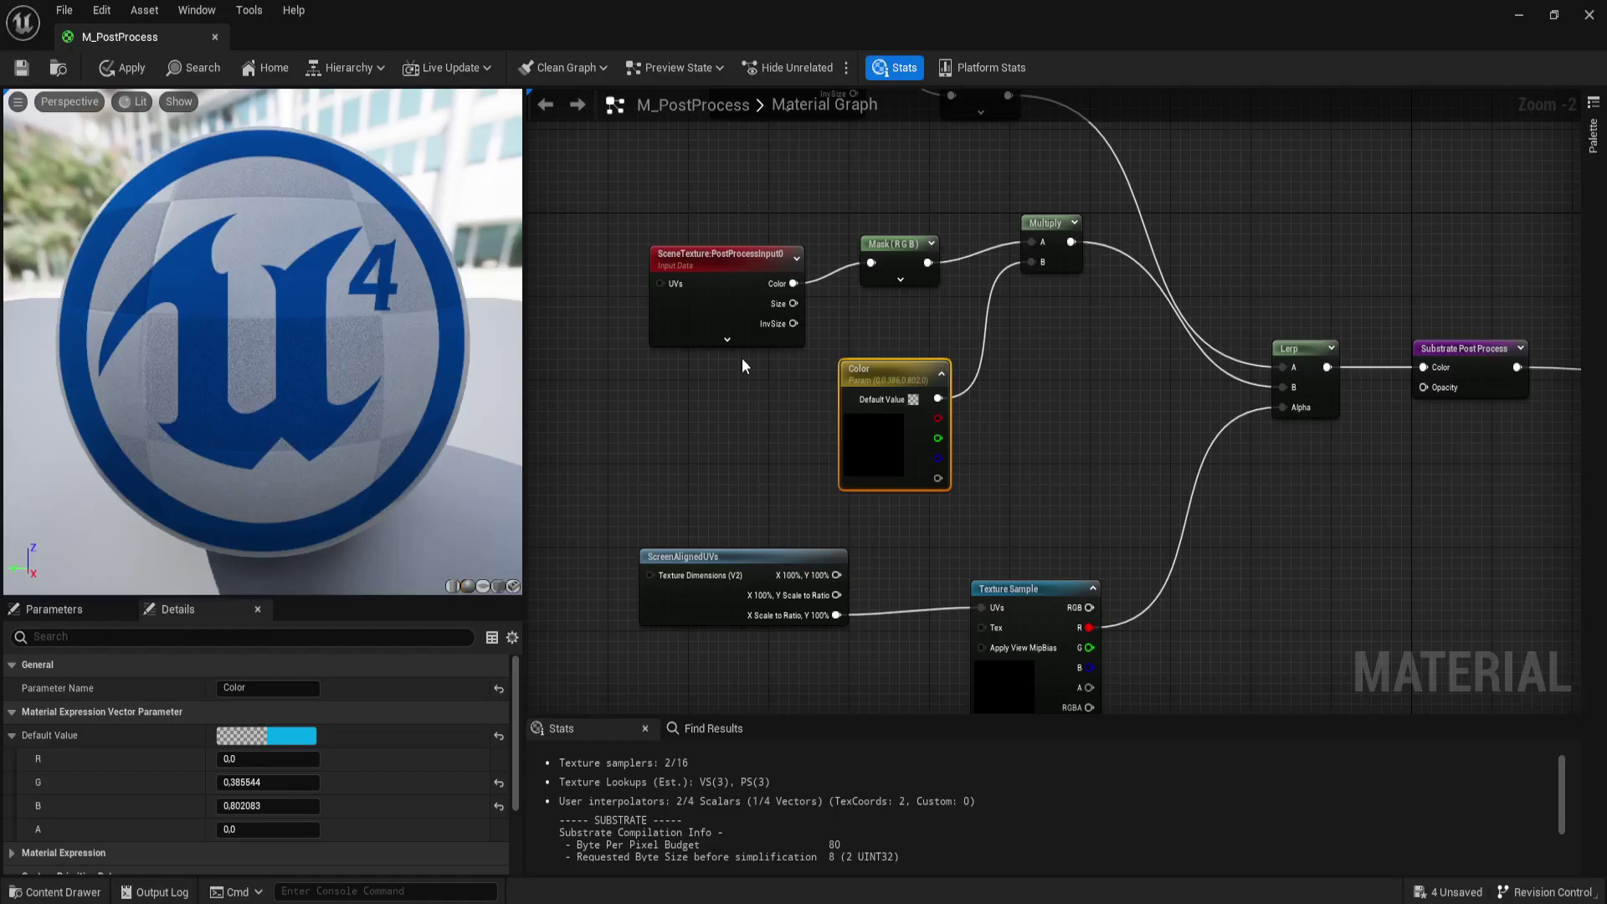
right_drag(1151, 514, 1042, 410)
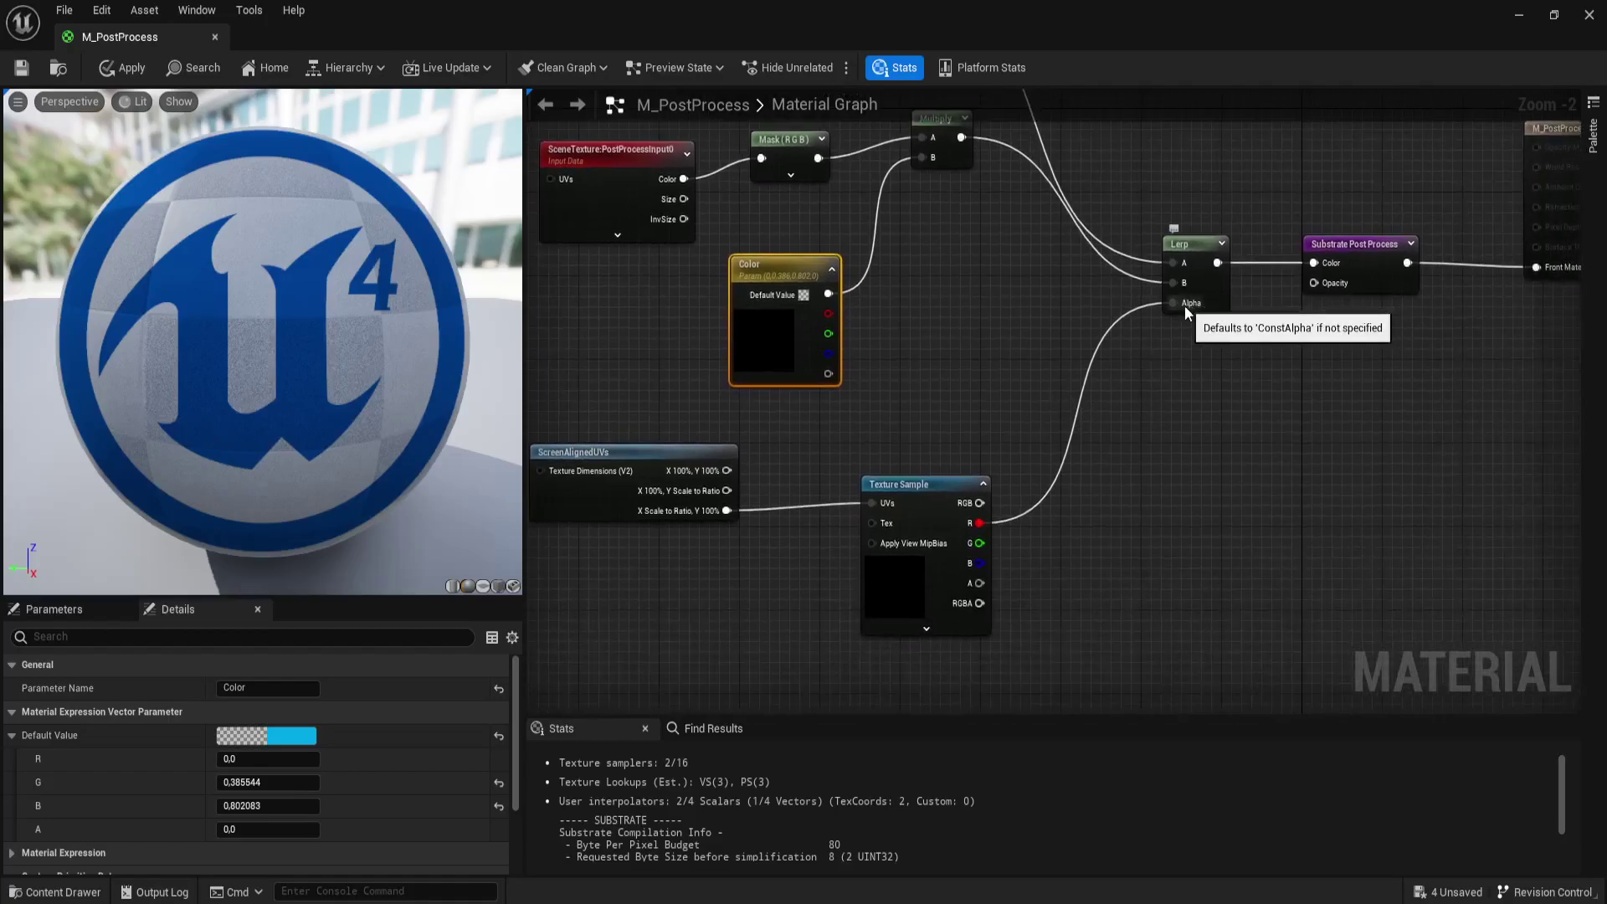
drag(341, 377, 402, 378)
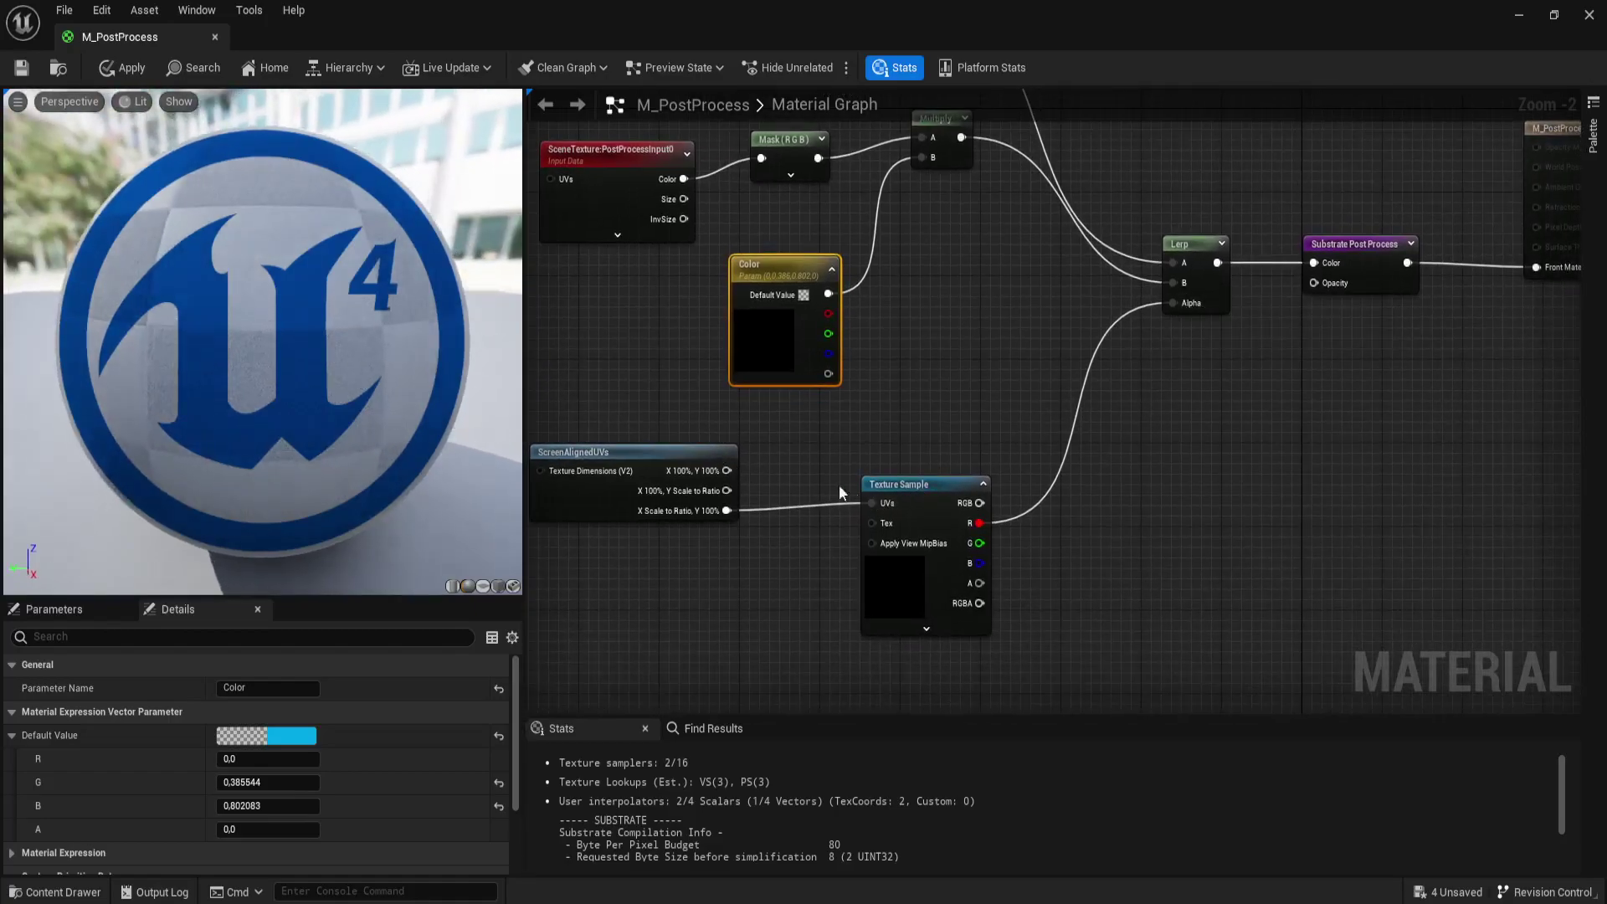
click(924, 592)
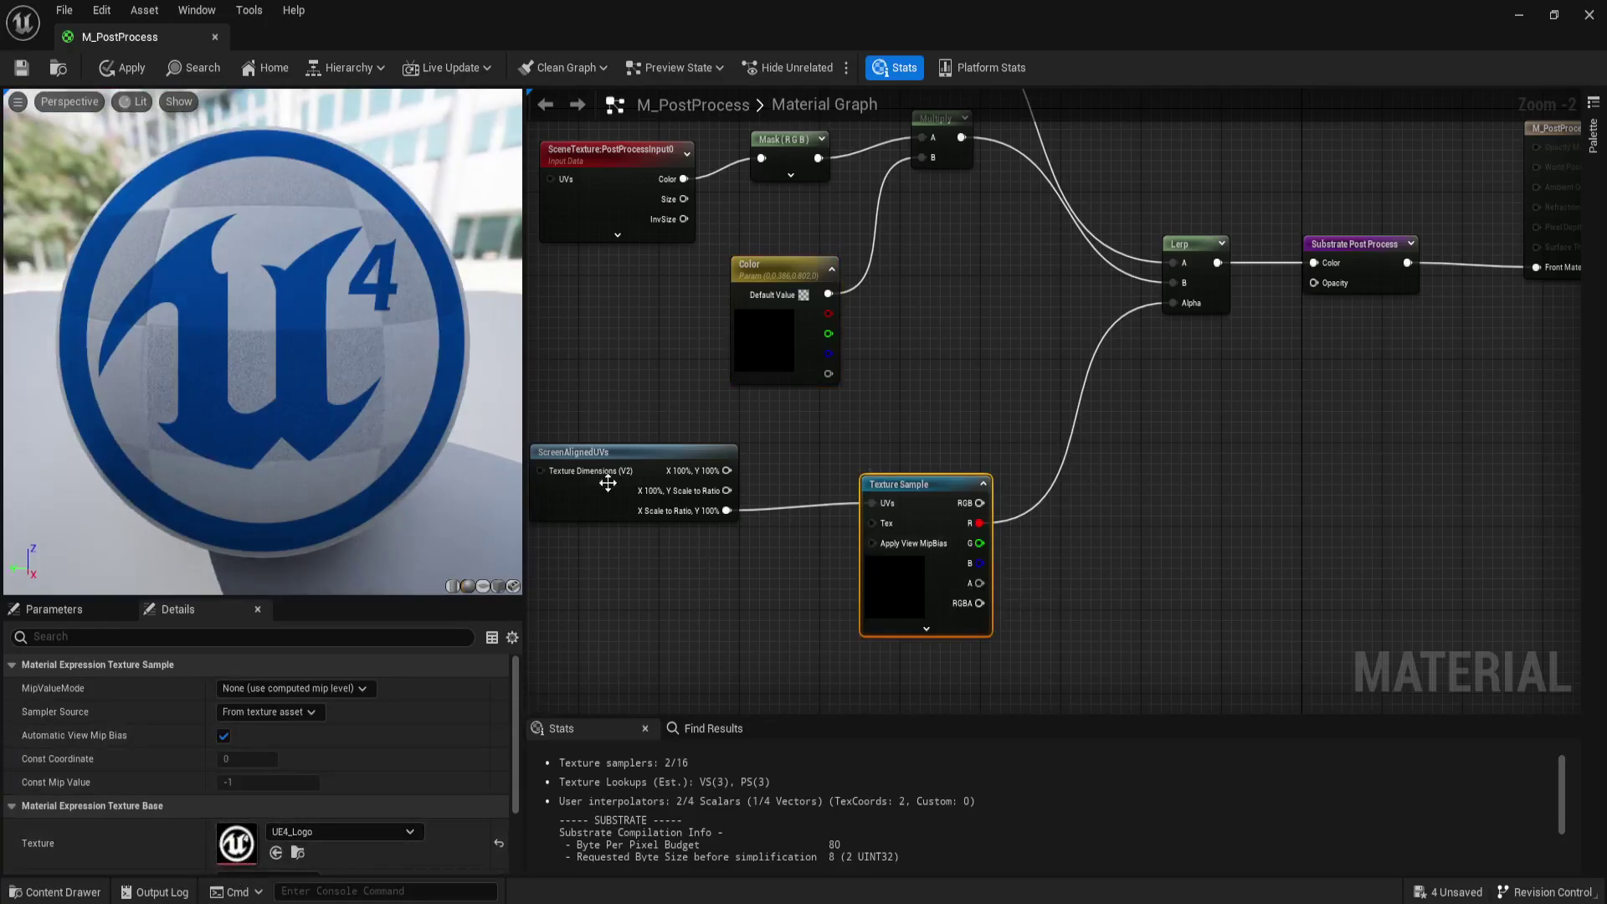
right_drag(869, 346, 683, 384)
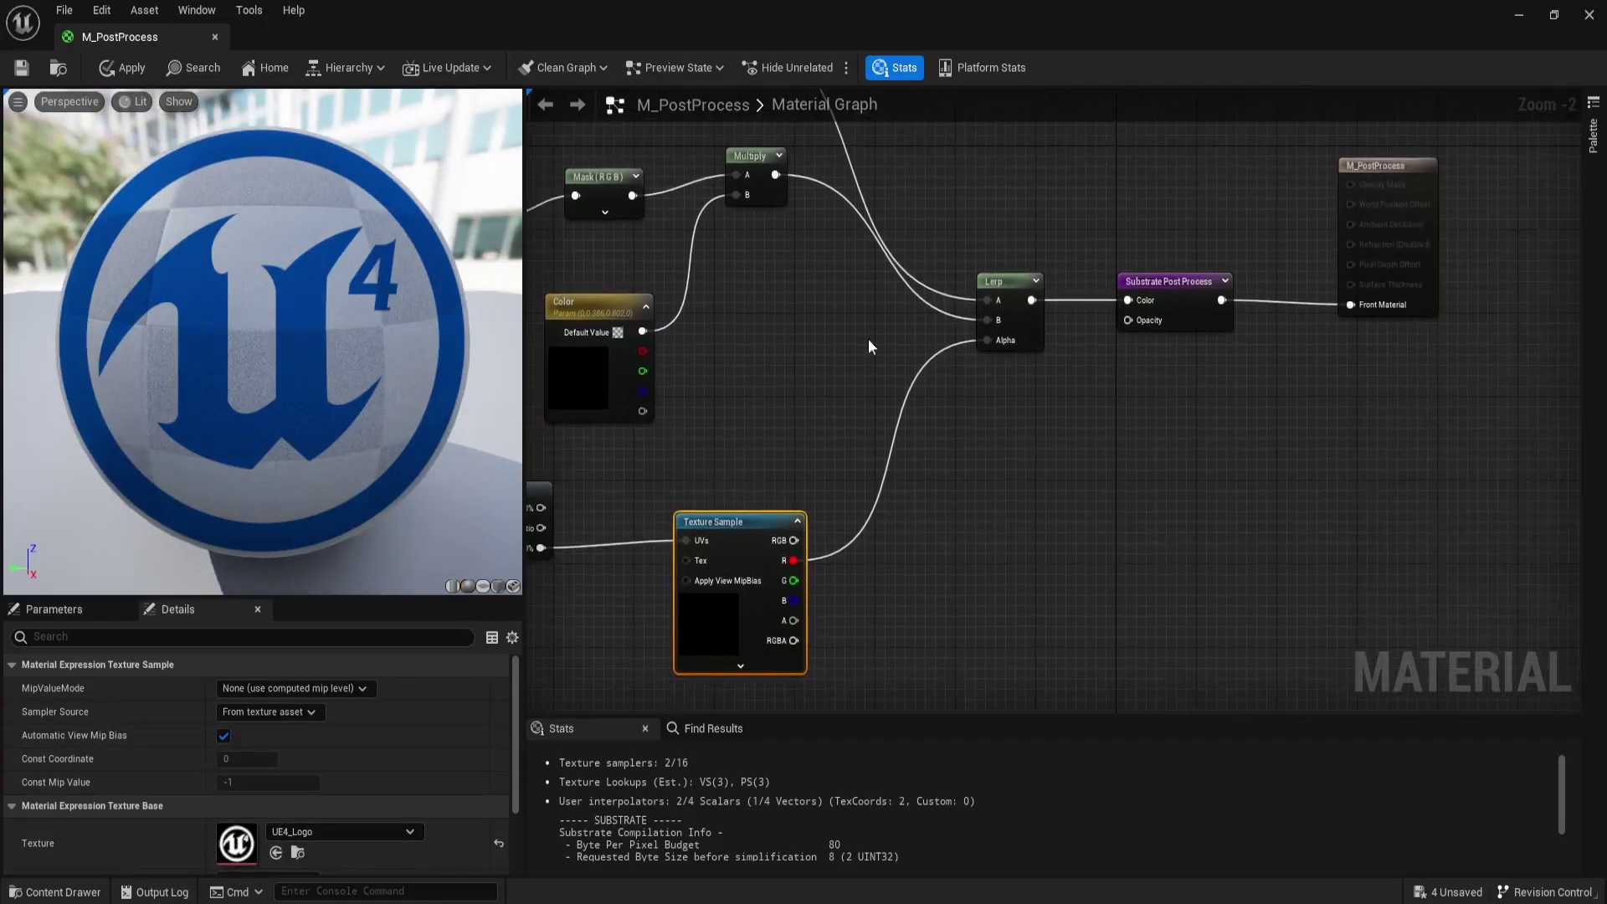
right_drag(911, 282, 871, 385)
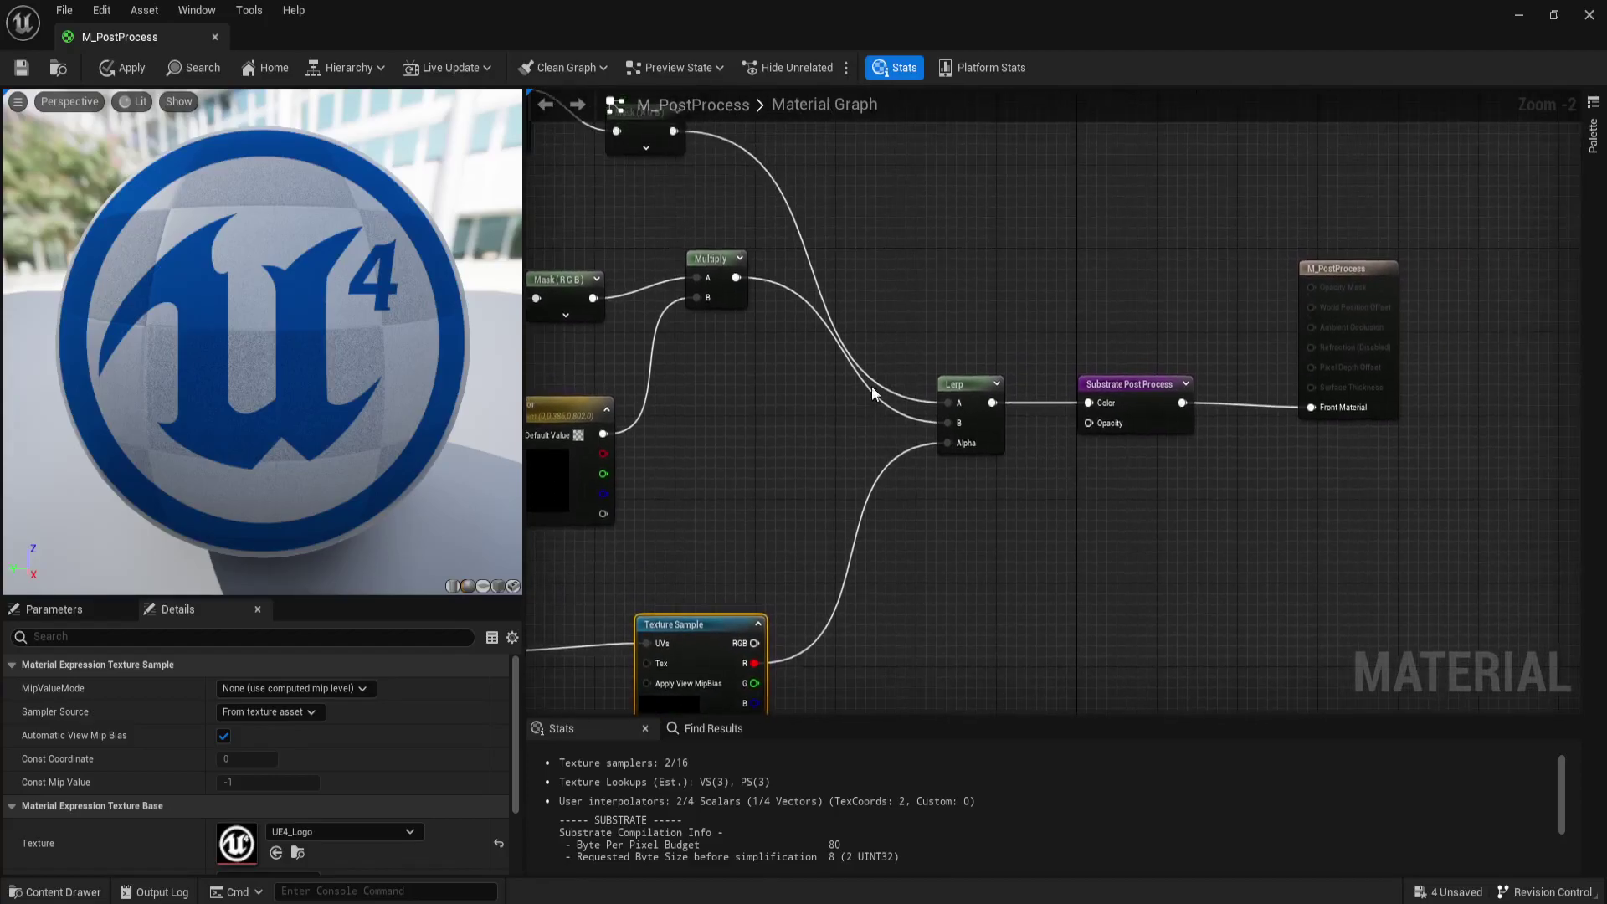
right_drag(1054, 529, 998, 494)
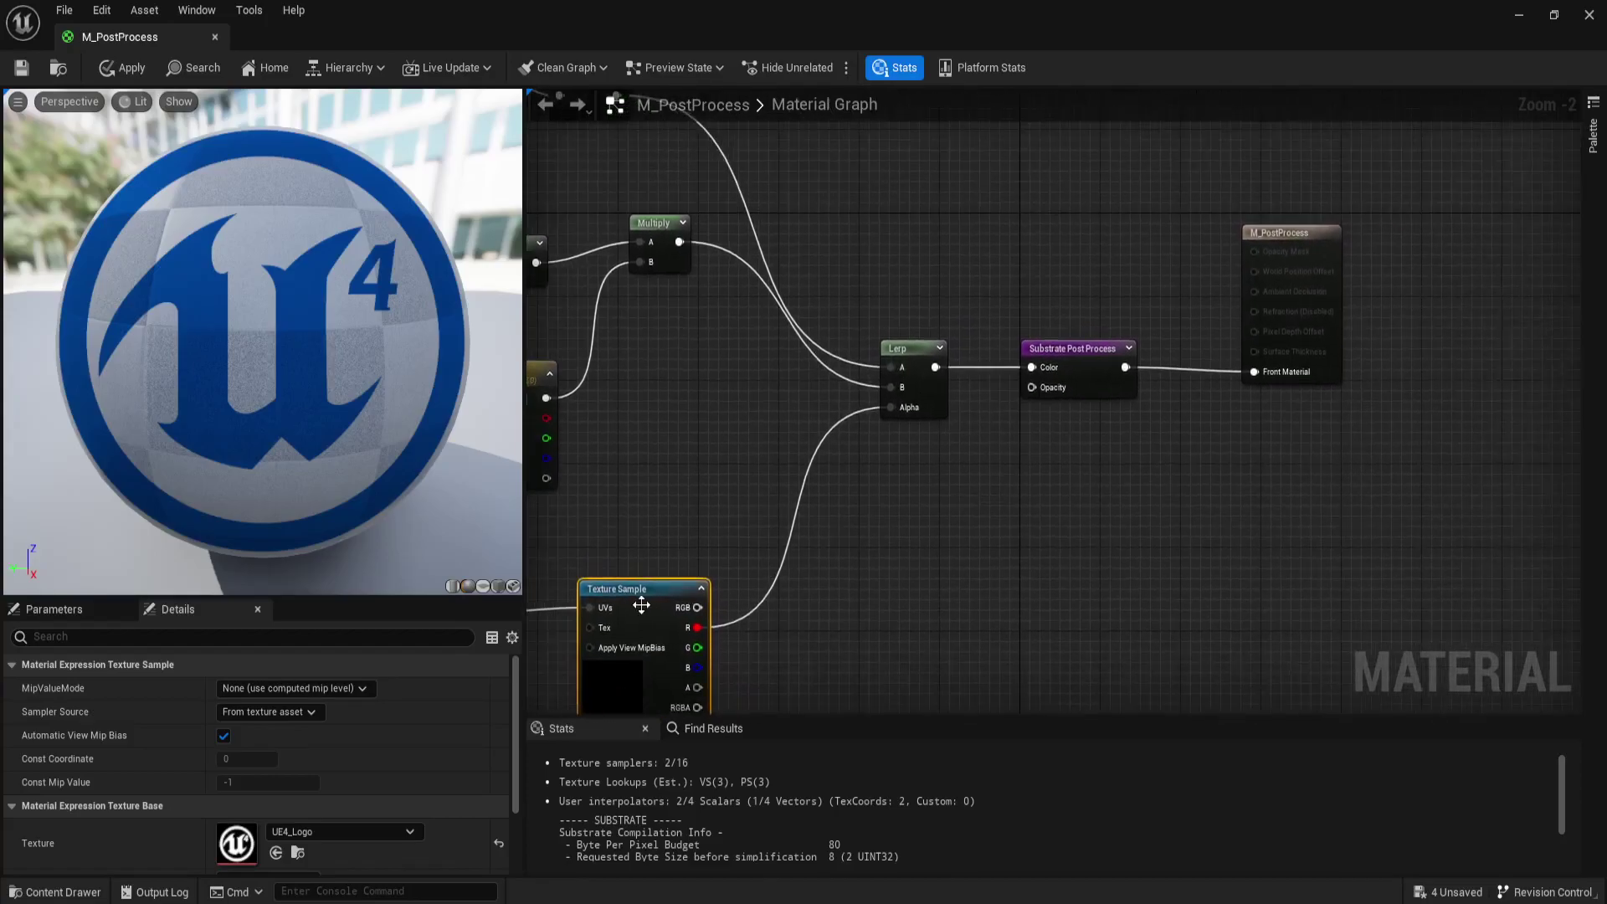
right_drag(1179, 370, 937, 414)
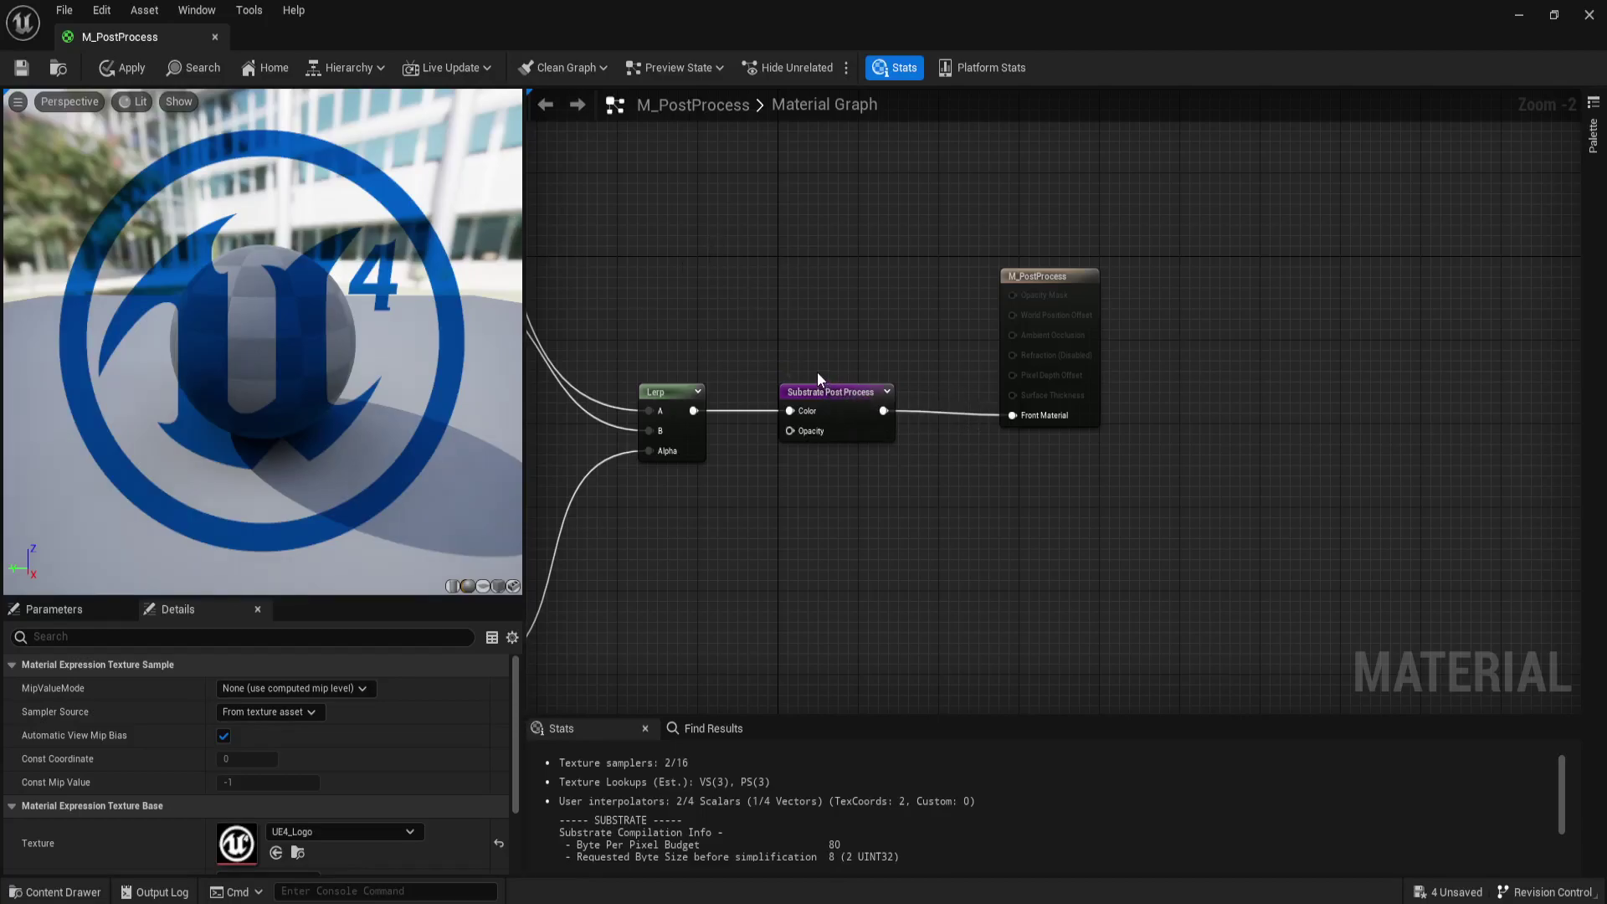
- Inspect the Substrate Post Process node, then close M_PostProcess choosing No to discard changes
scroll(817, 372, down, 1)
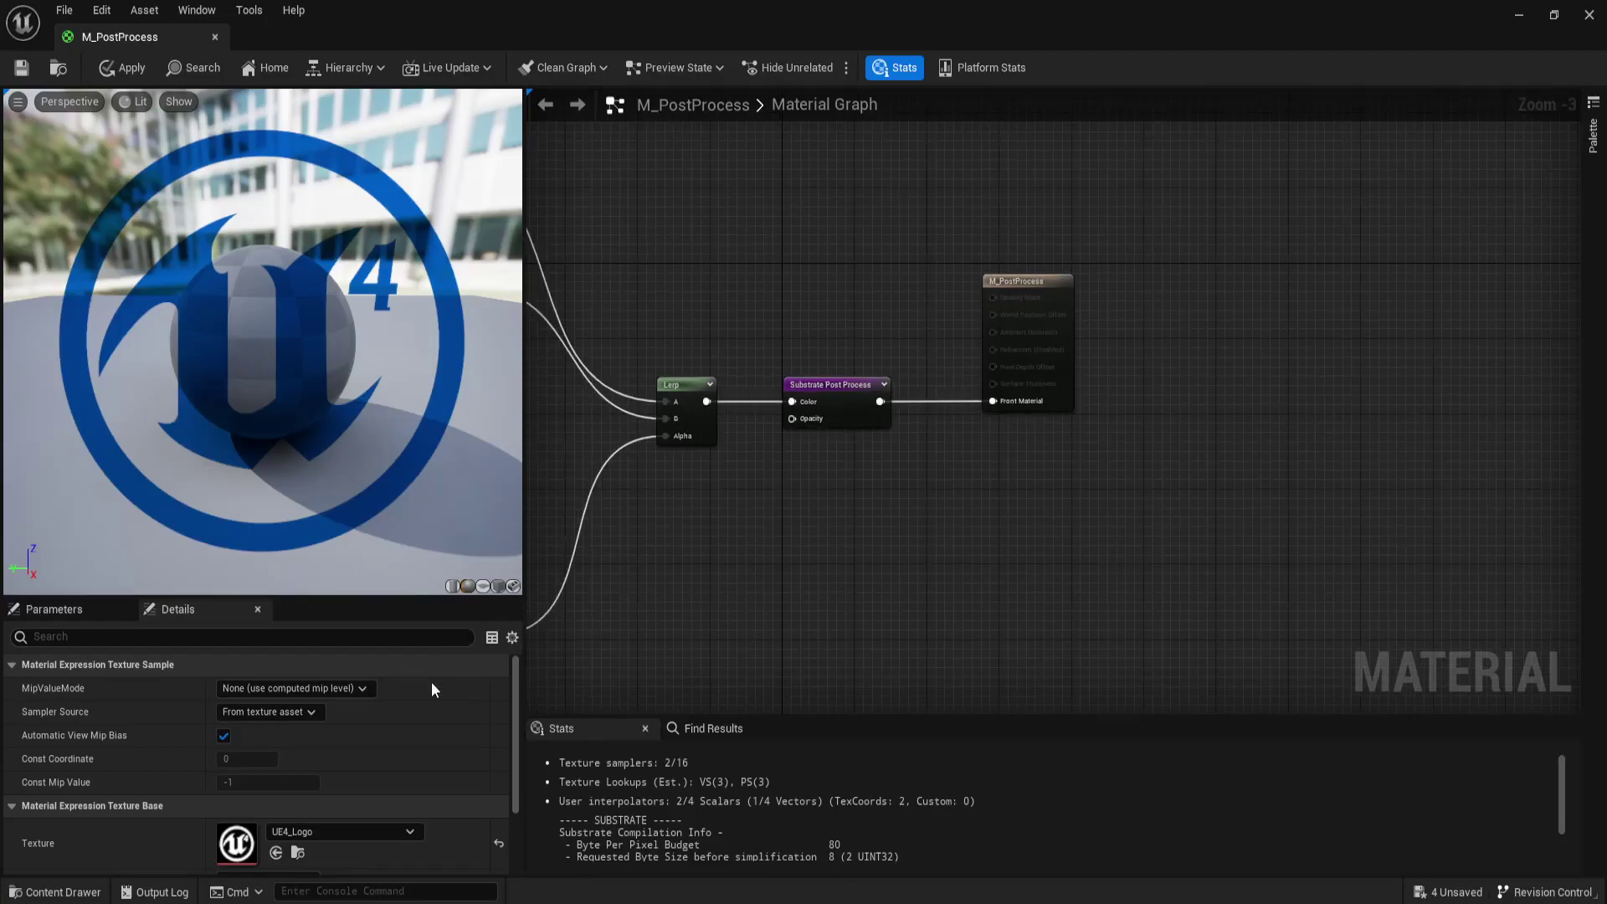
scroll(430, 686, down, 2)
scroll(430, 686, down, 1)
scroll(430, 686, up, 3)
click(836, 403)
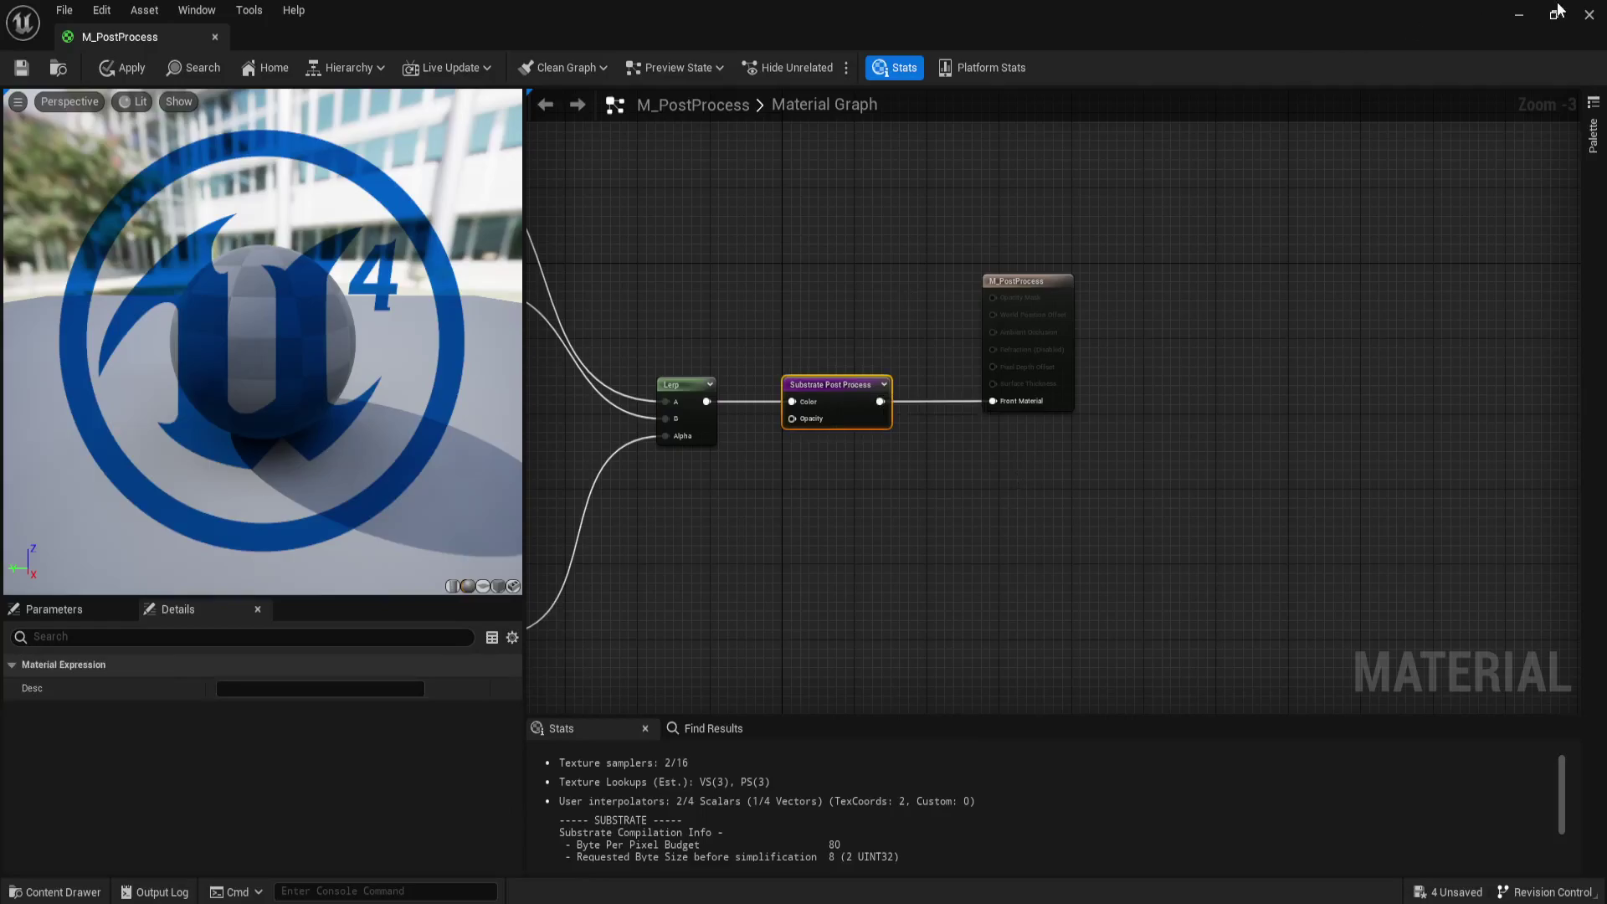
click(1585, 16)
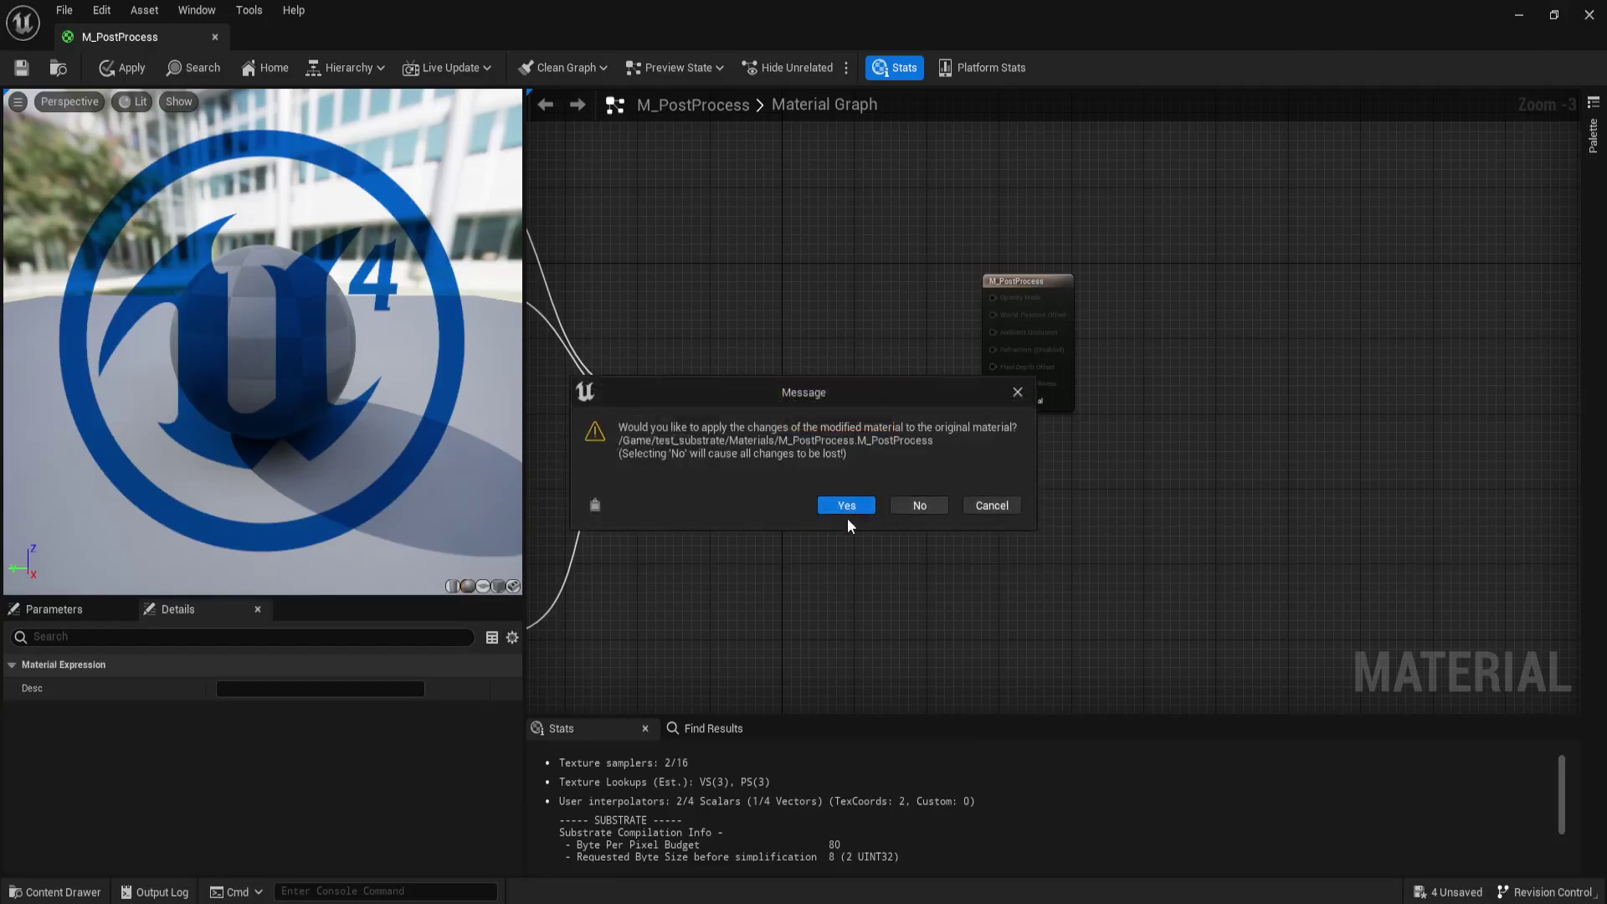
click(920, 505)
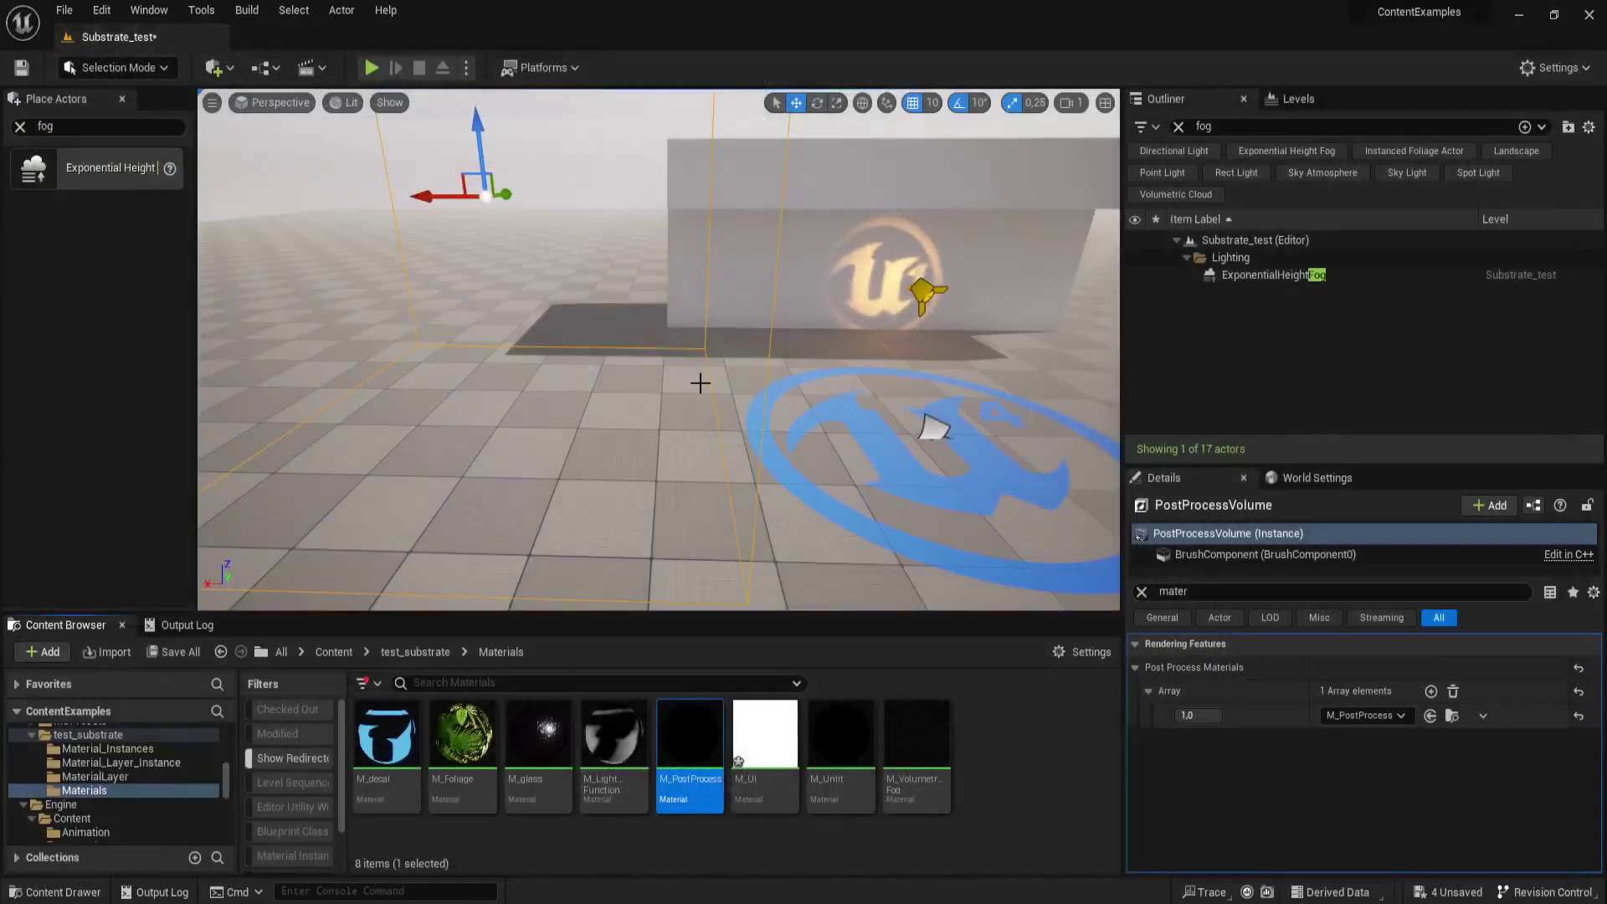
- In full-screen view, fly down to the blue floor decal, select it, and browse to its M_decal material
mouse_move(1036, 454)
right_down()
mouse_move(898, 468)
mouse_move(898, 418)
mouse_move(1151, 569)
mouse_move(1213, 578)
right_up()
key(F11)
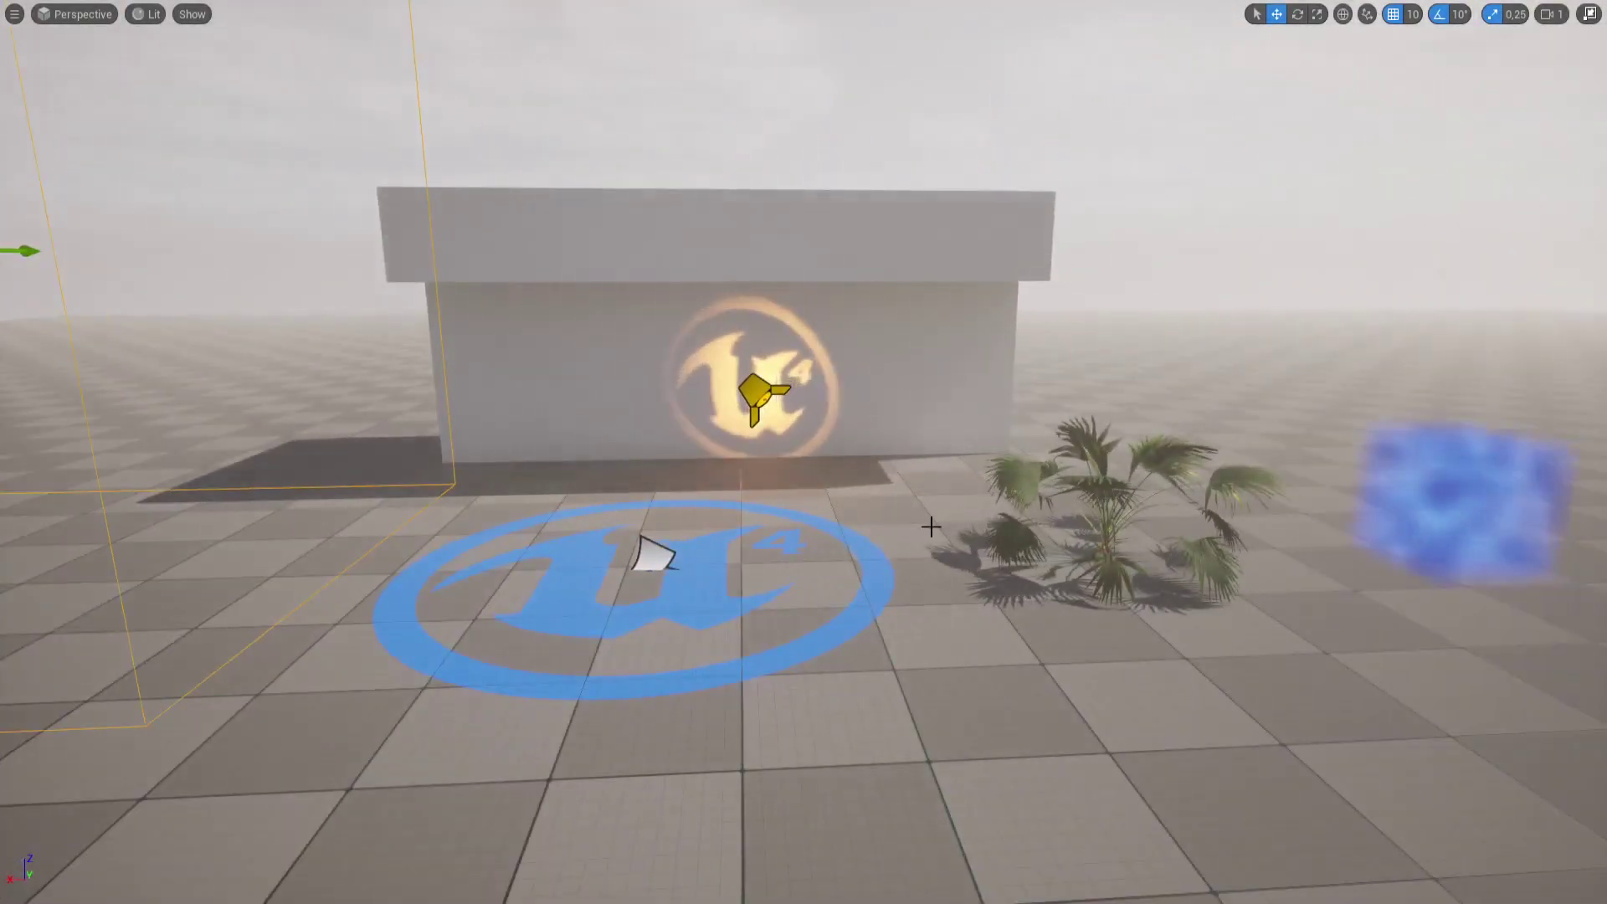
right_drag(932, 524, 933, 586)
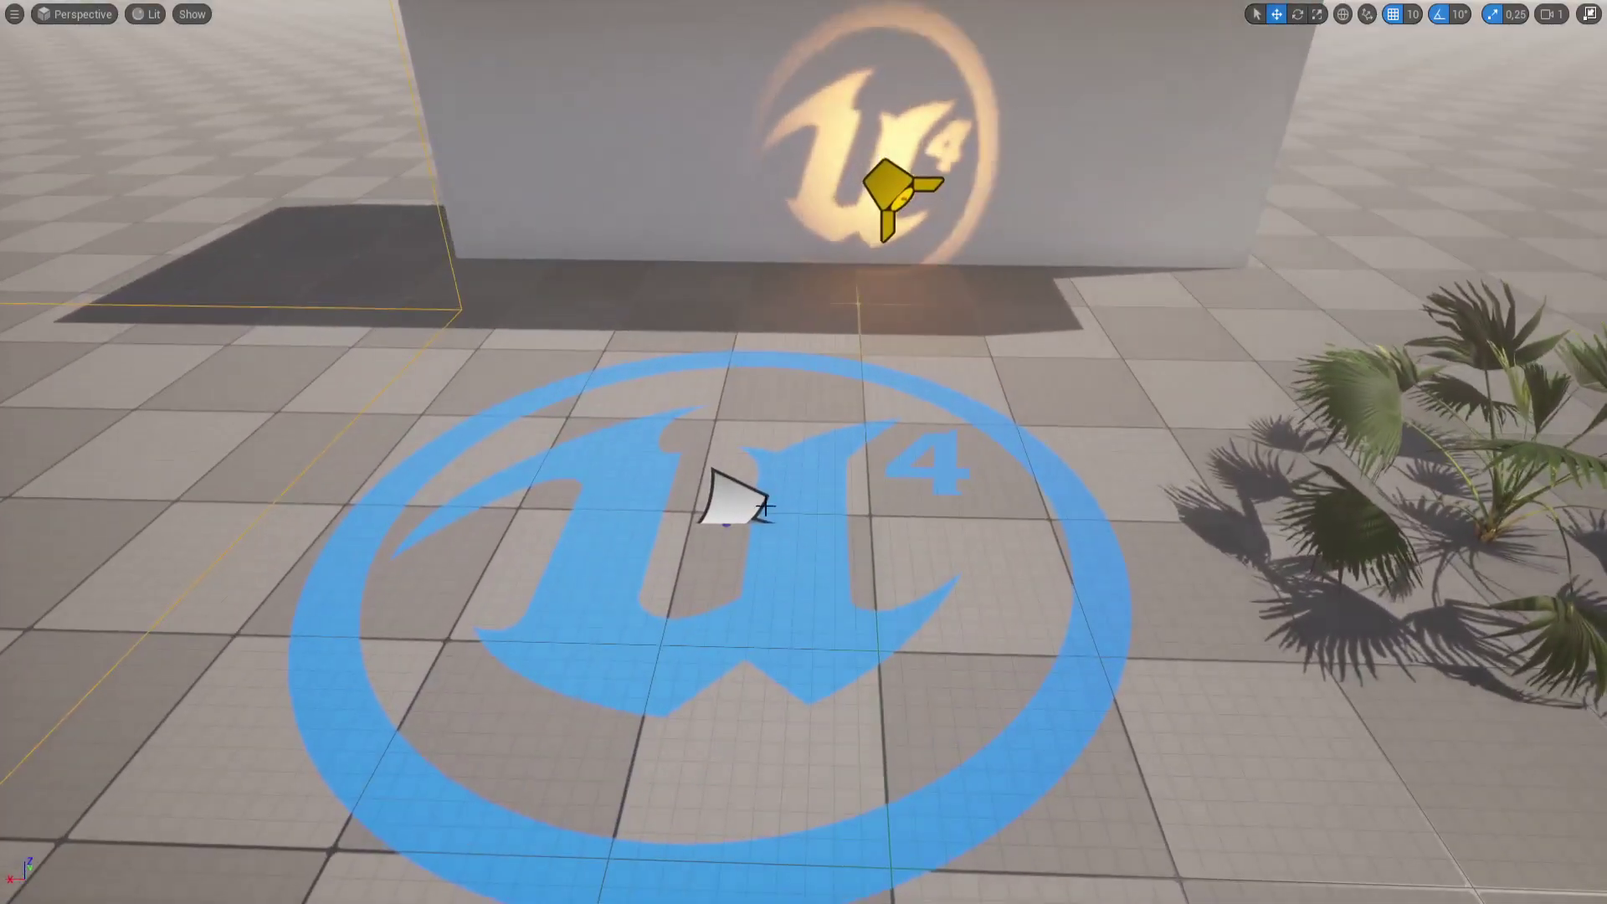
click(722, 500)
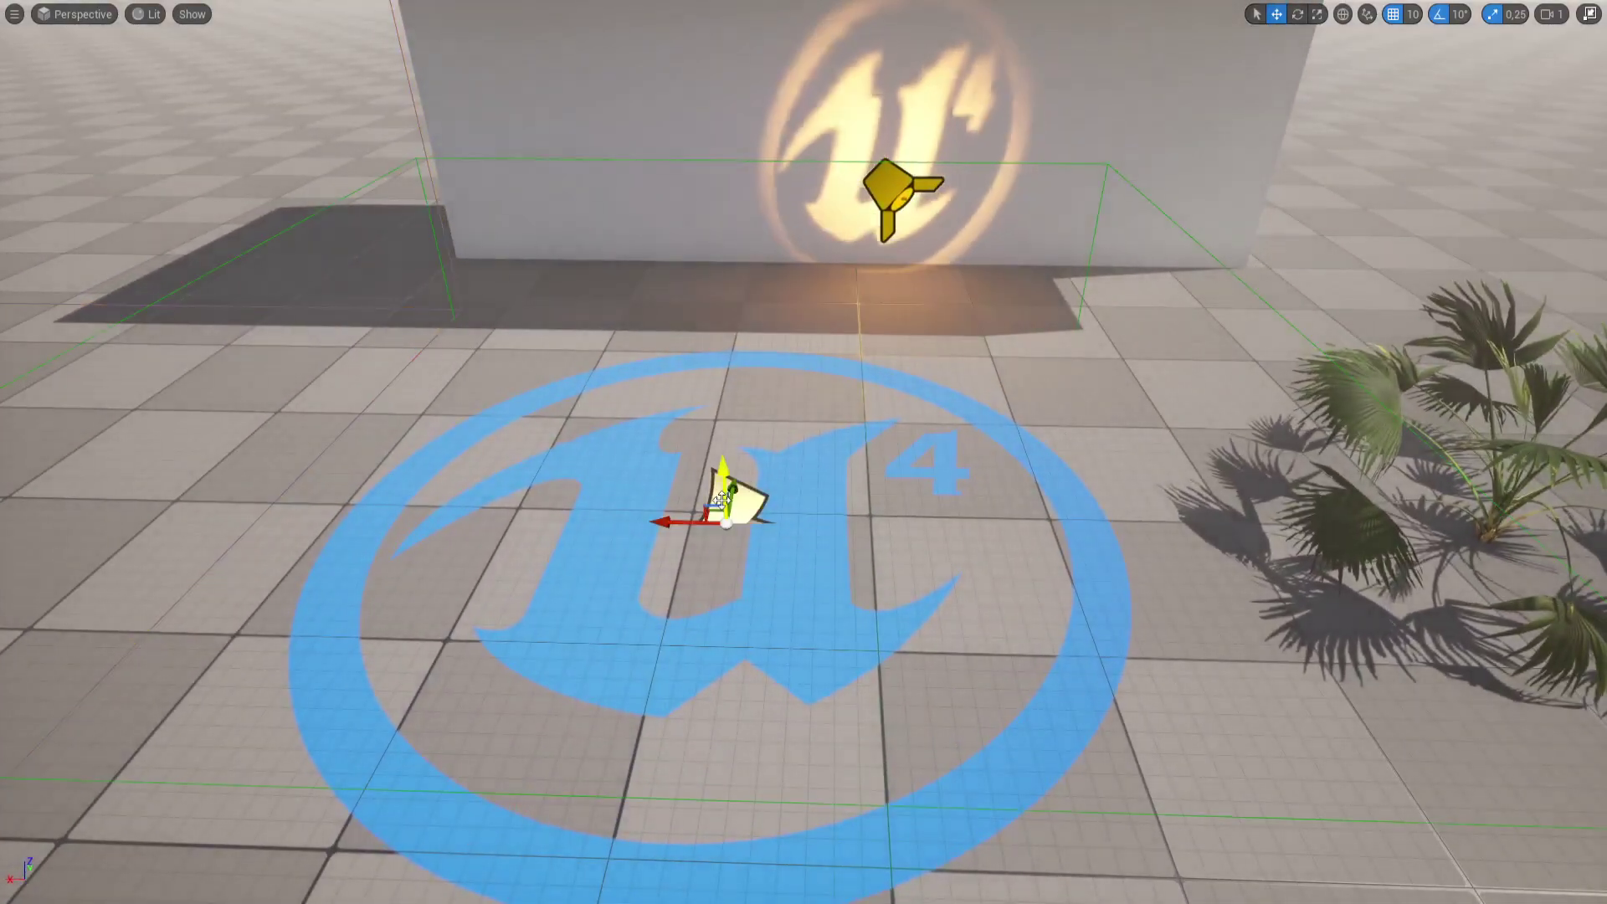
key(F11)
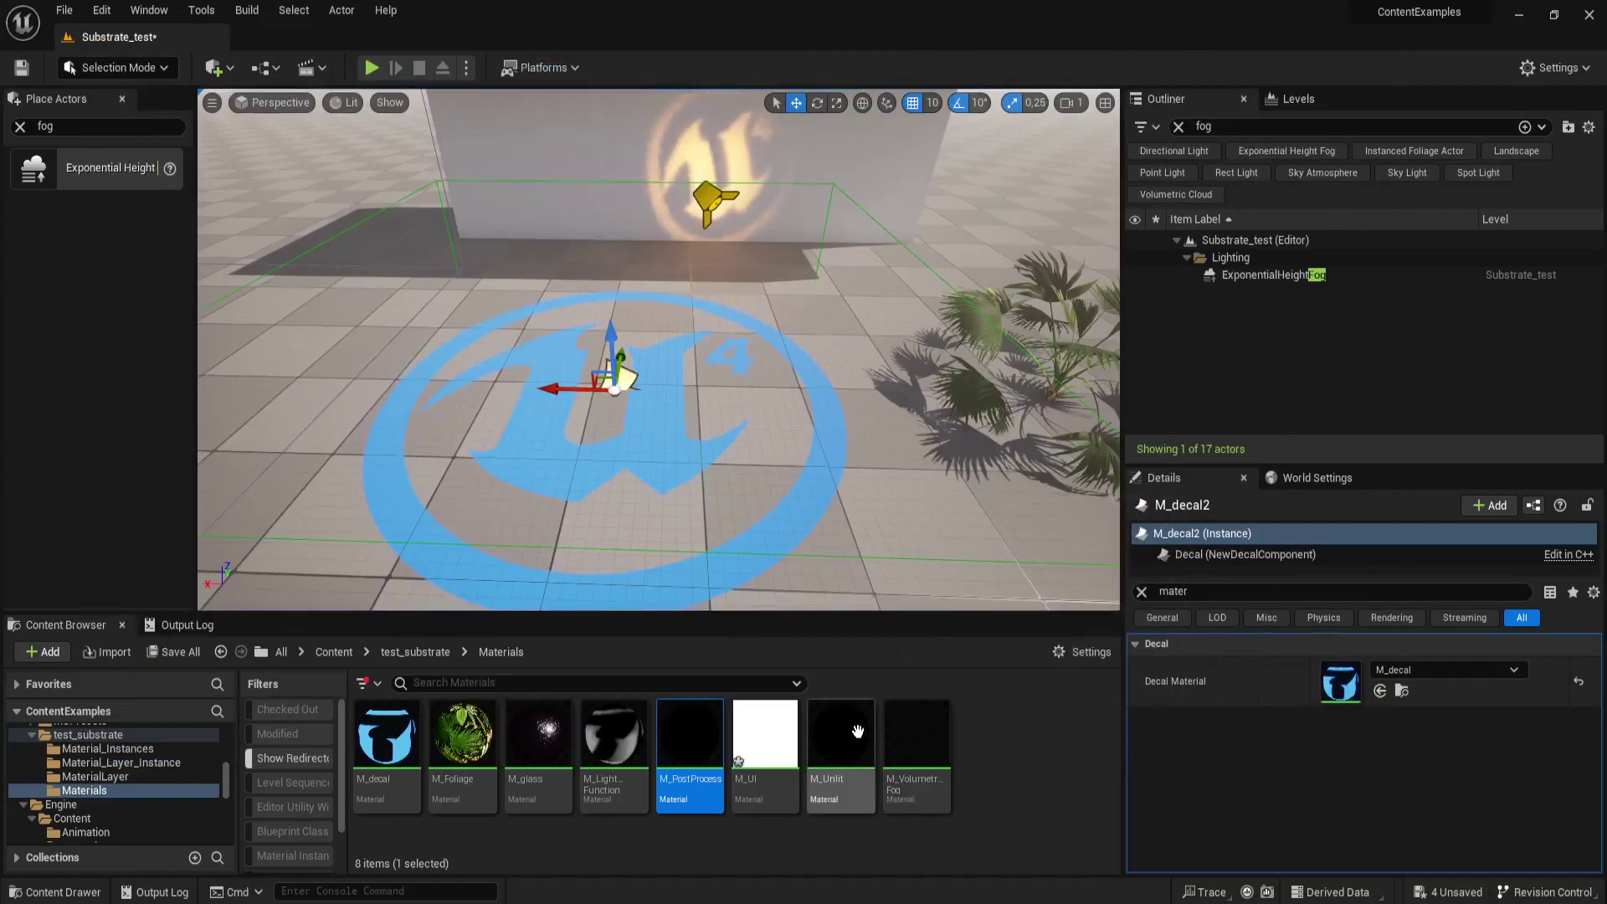
click(1401, 691)
- Open the M_decal material and bring its Constant and parameter nodes into view
double_click(379, 740)
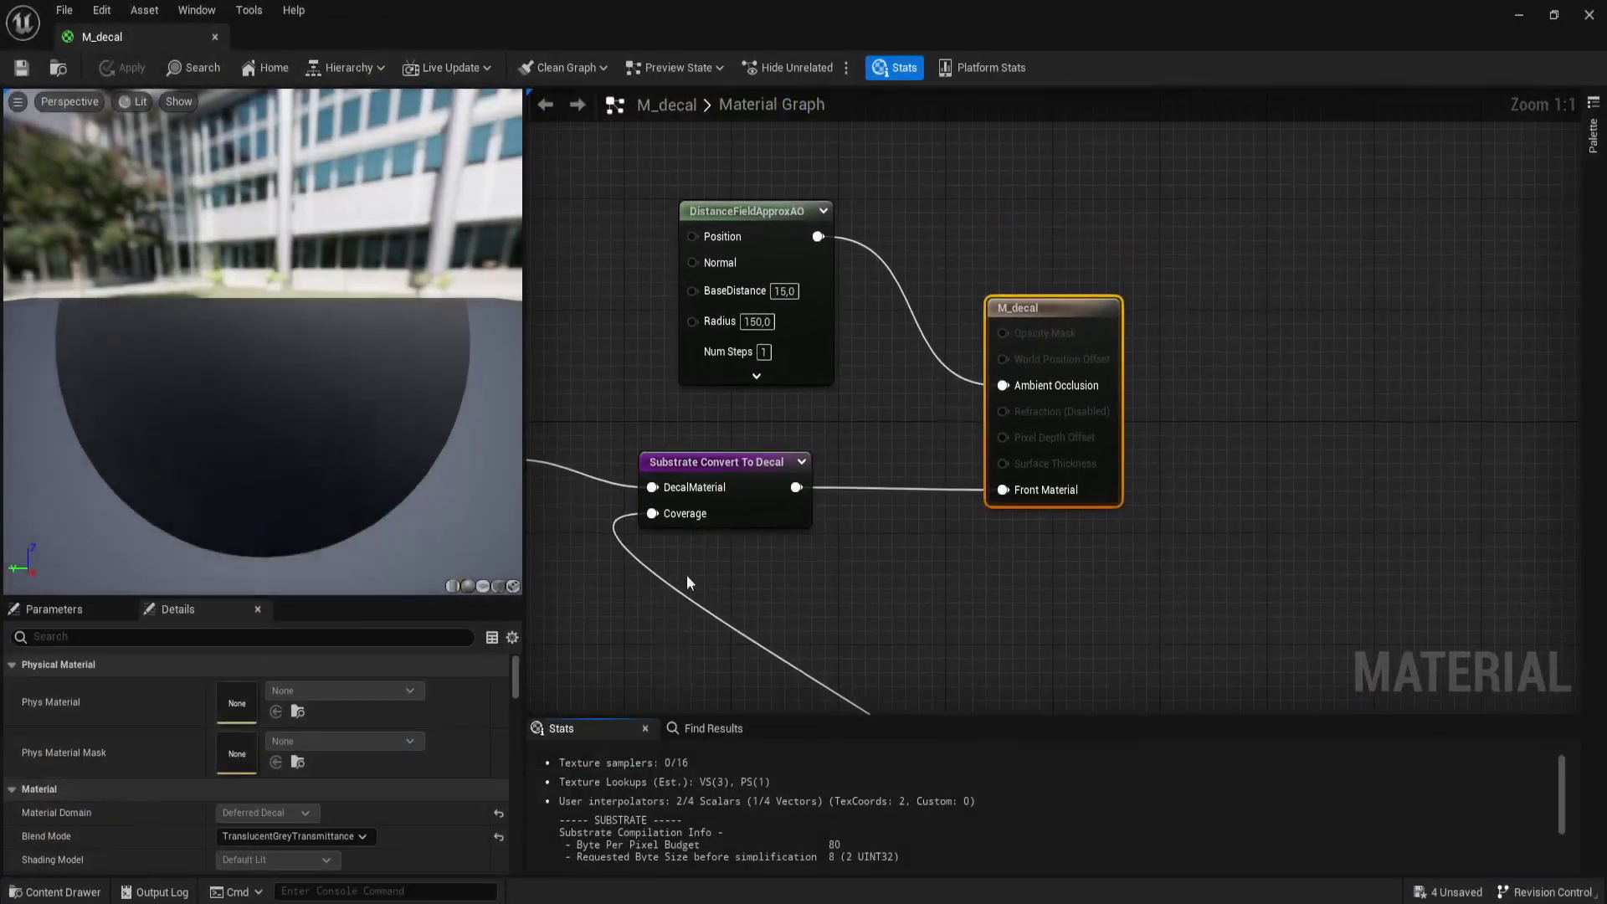
mouse_move(686, 574)
right_down()
mouse_move(905, 516)
mouse_move(959, 410)
right_up()
scroll(914, 502, down, 1)
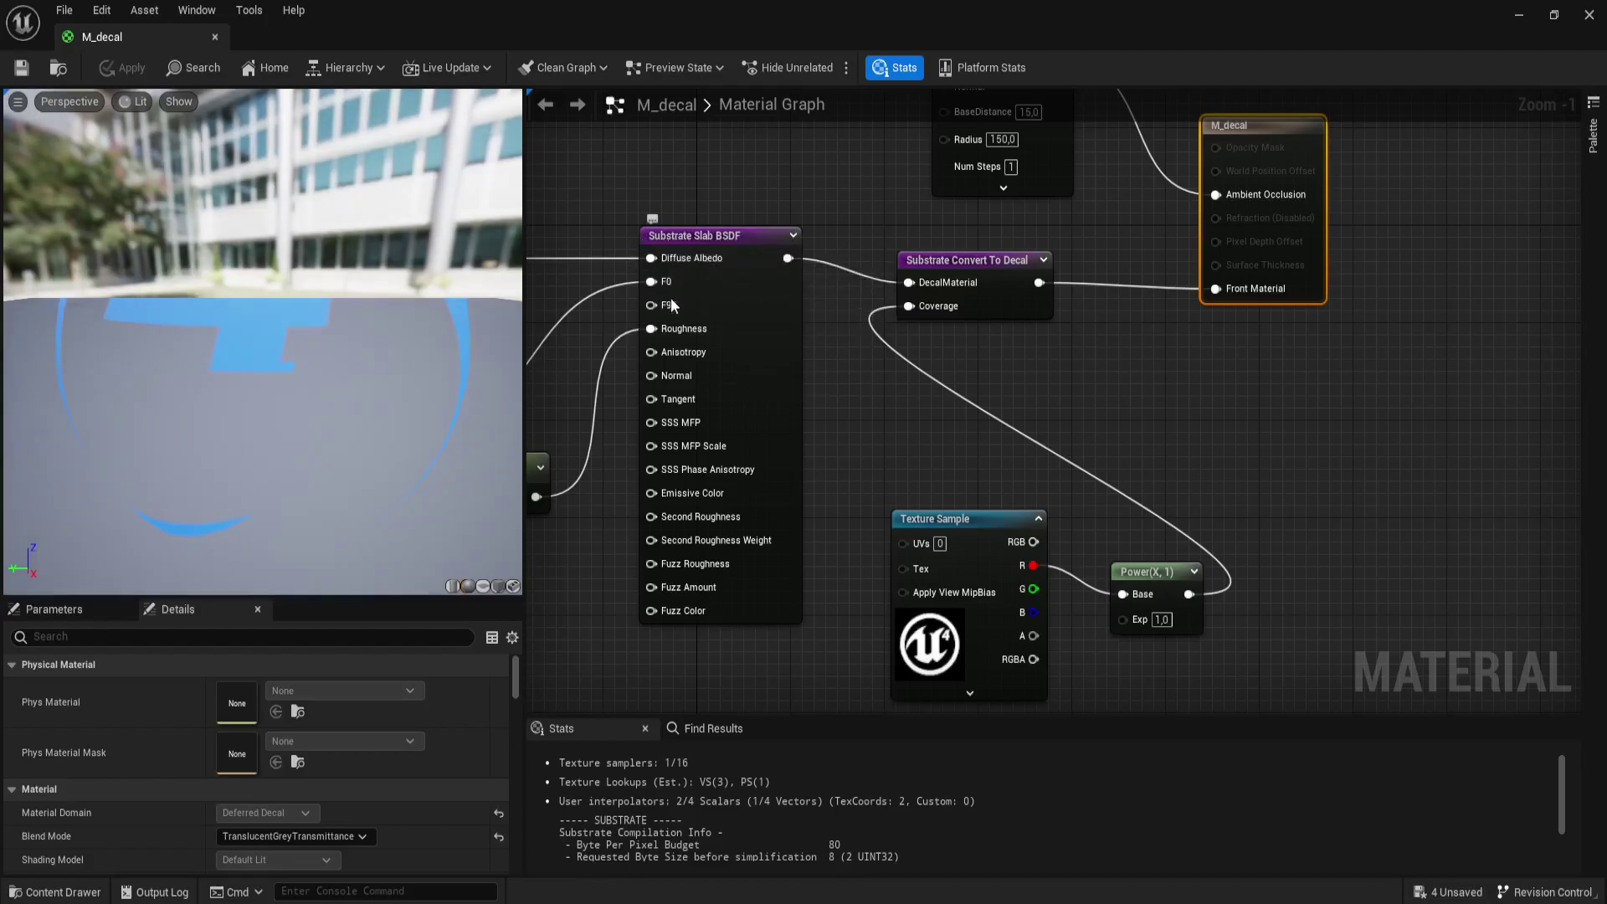
right_drag(738, 243, 957, 305)
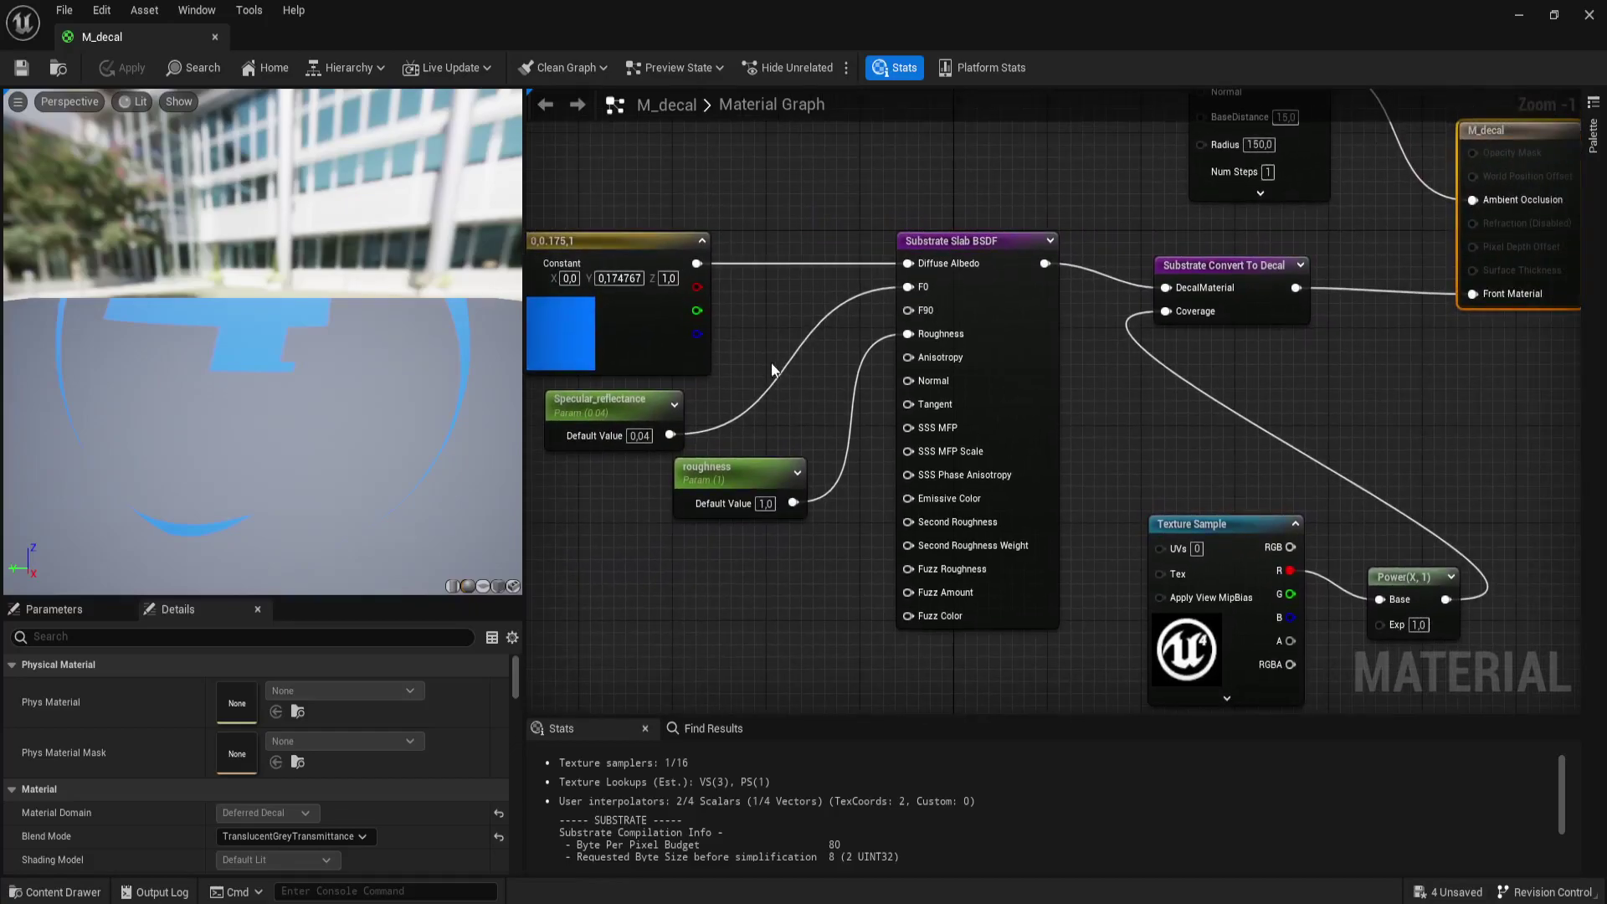
scroll(672, 376, down, 2)
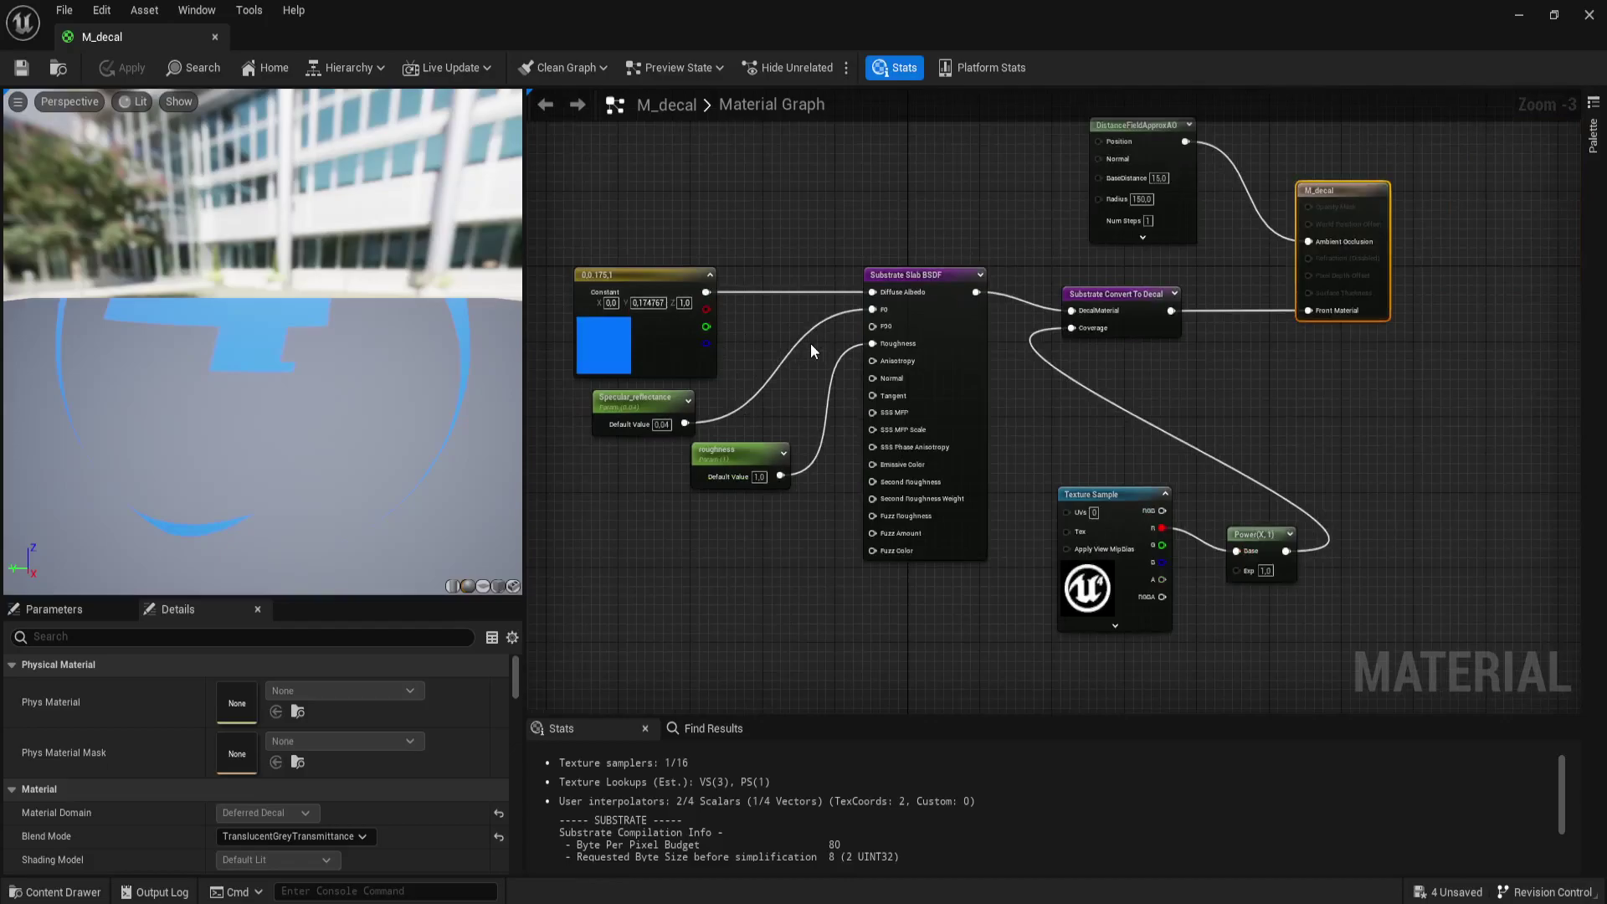
- Move the Substrate Convert To Decal node so its wire runs straight into the output
right_drag(1095, 447, 978, 437)
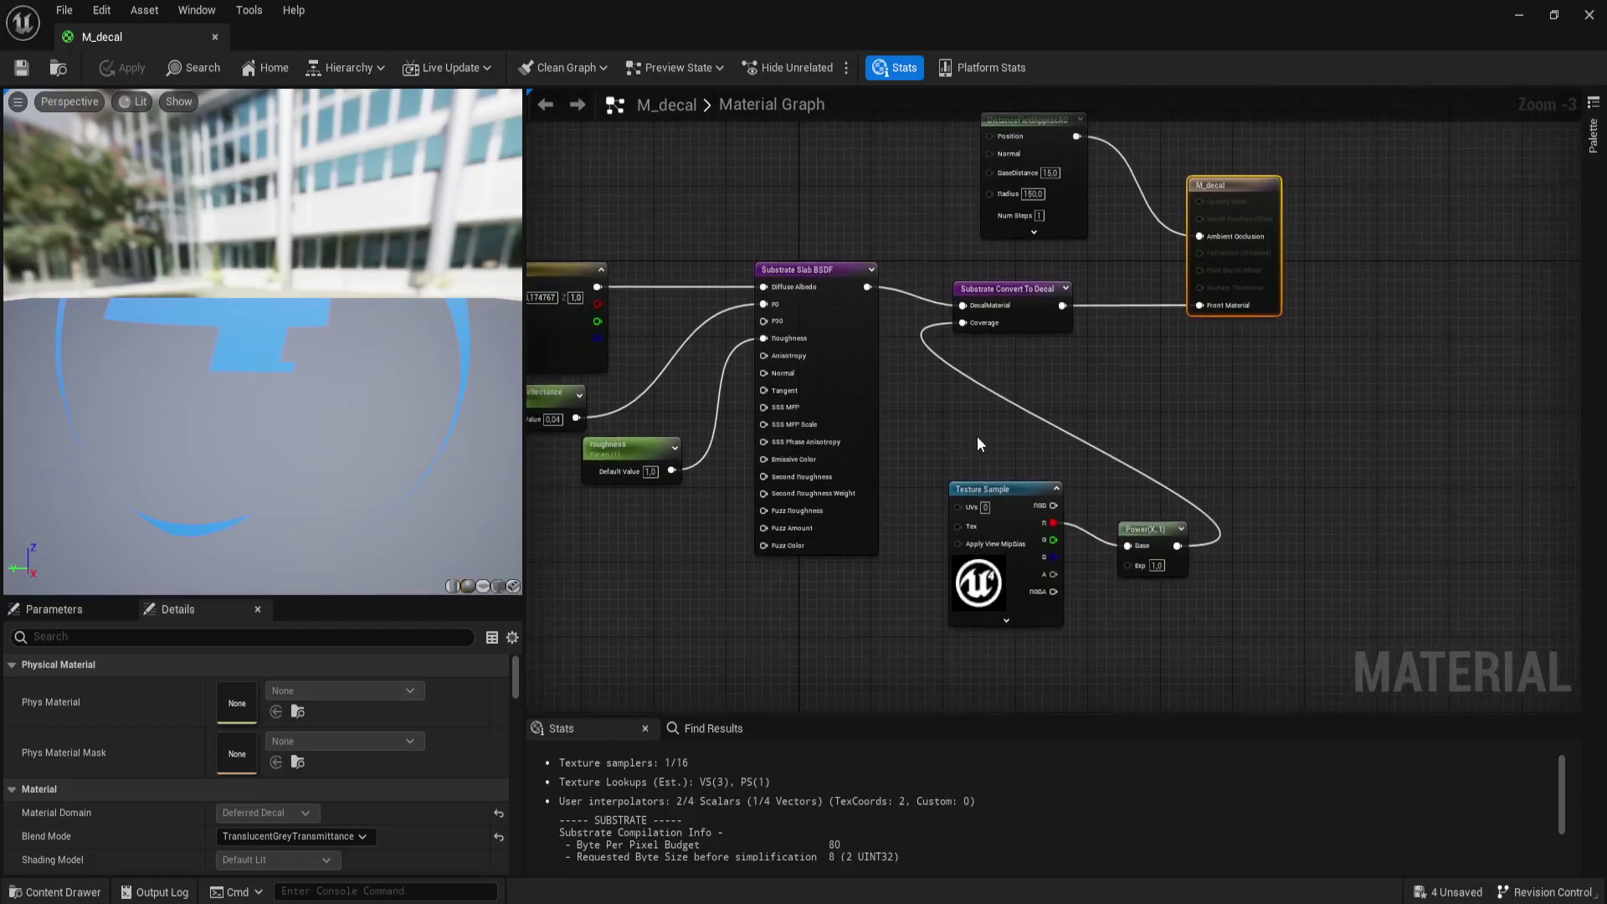
right_drag(1148, 442, 899, 472)
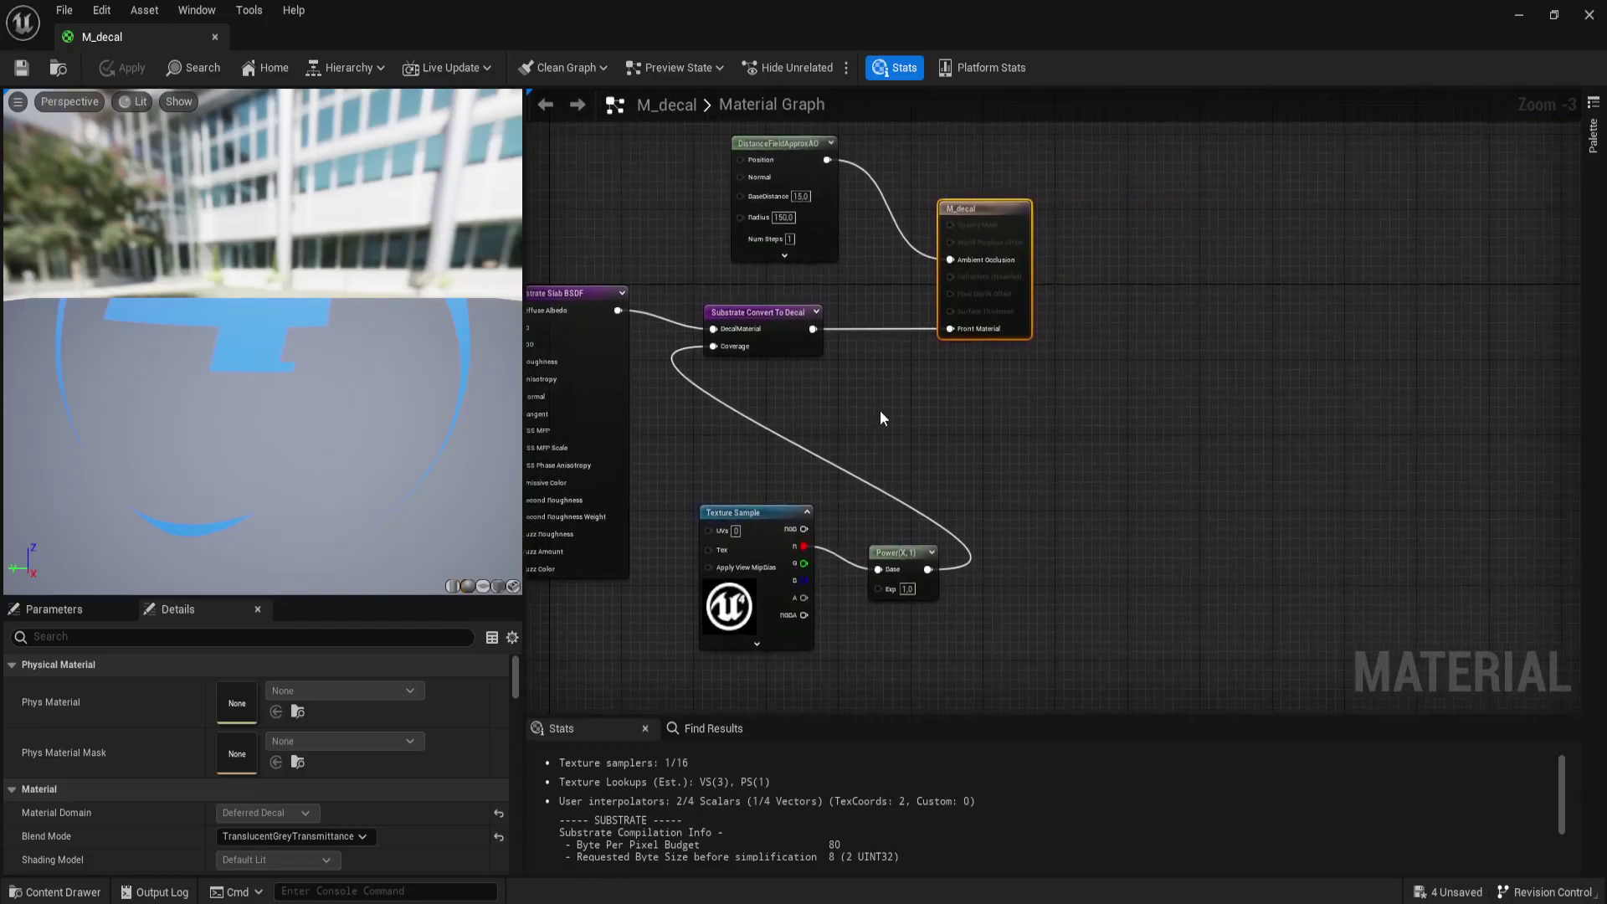
scroll(877, 414, up, 1)
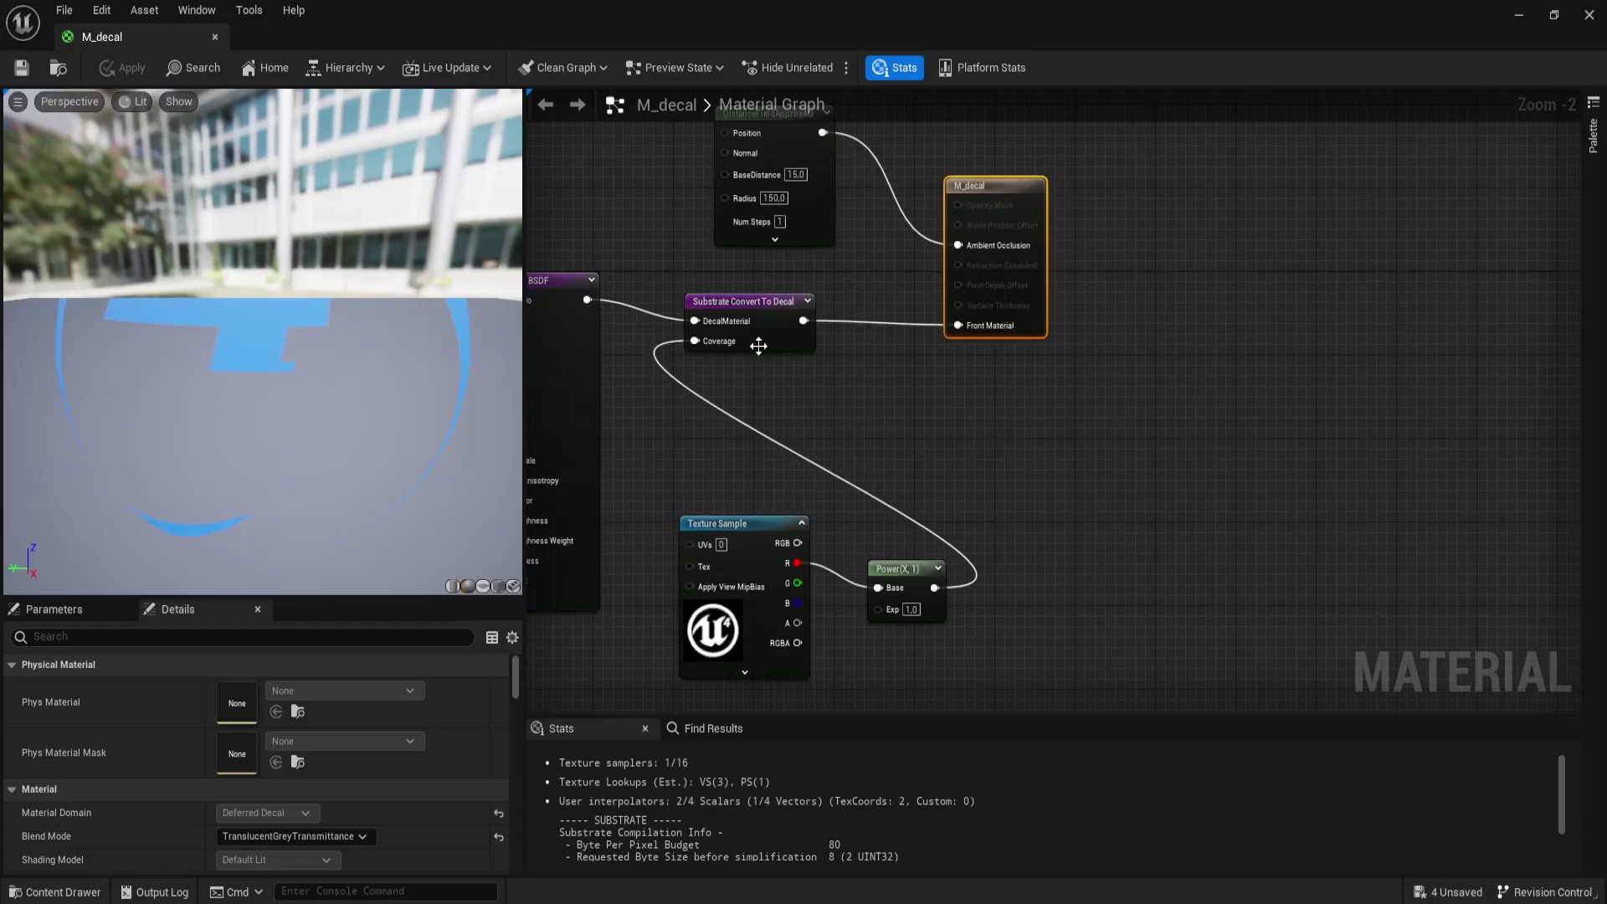
drag(767, 310, 785, 290)
scroll(889, 414, up, 1)
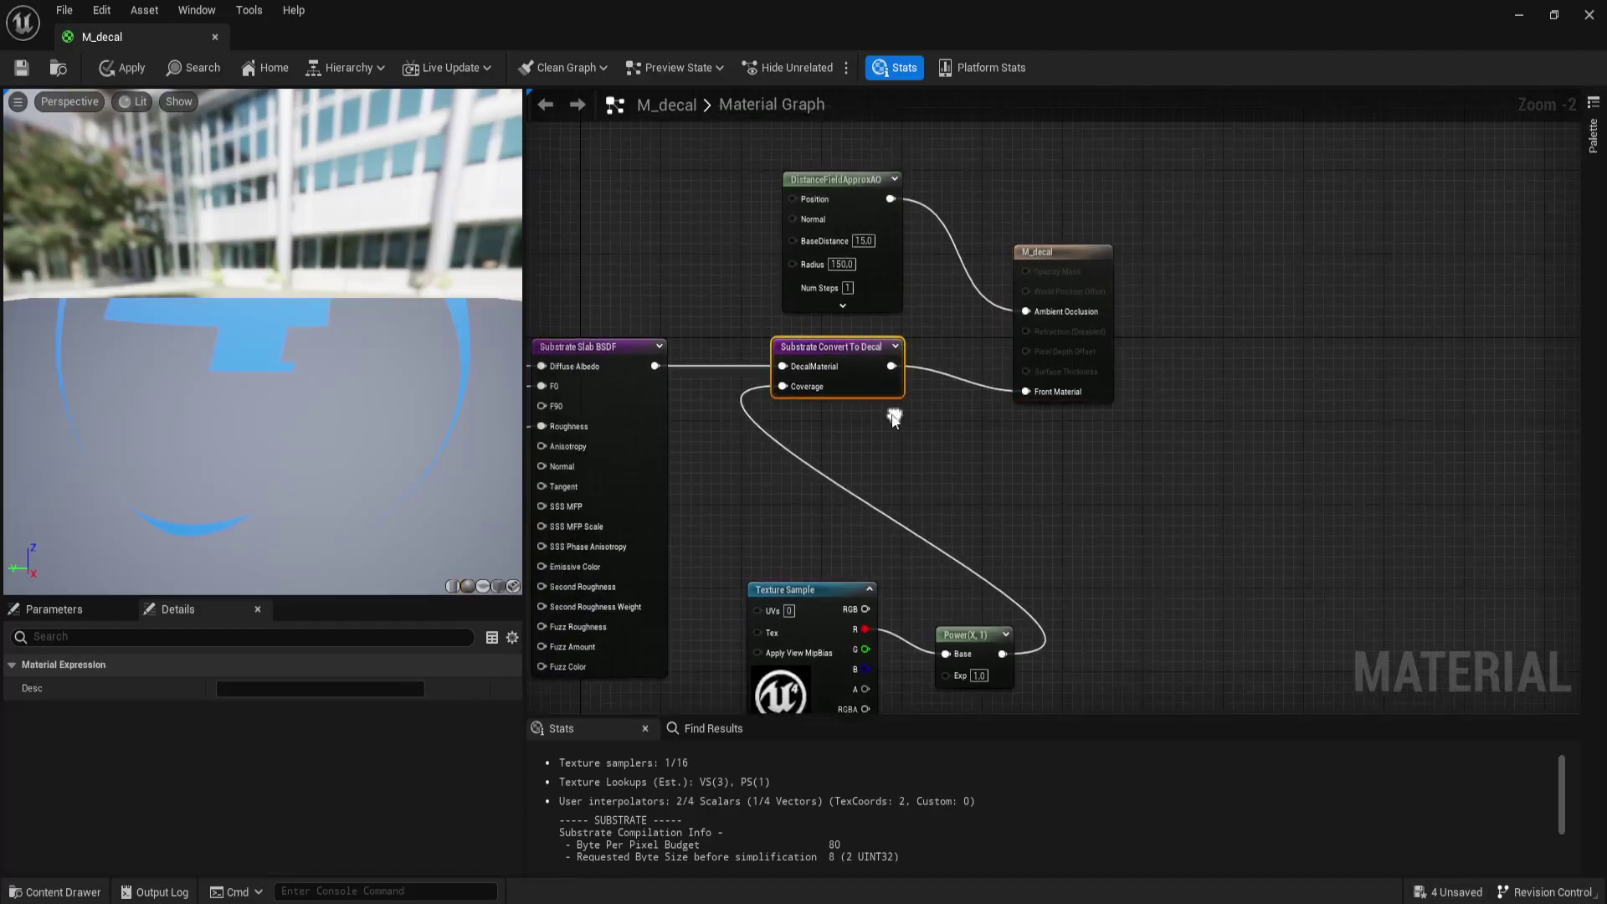
scroll(841, 416, up, 1)
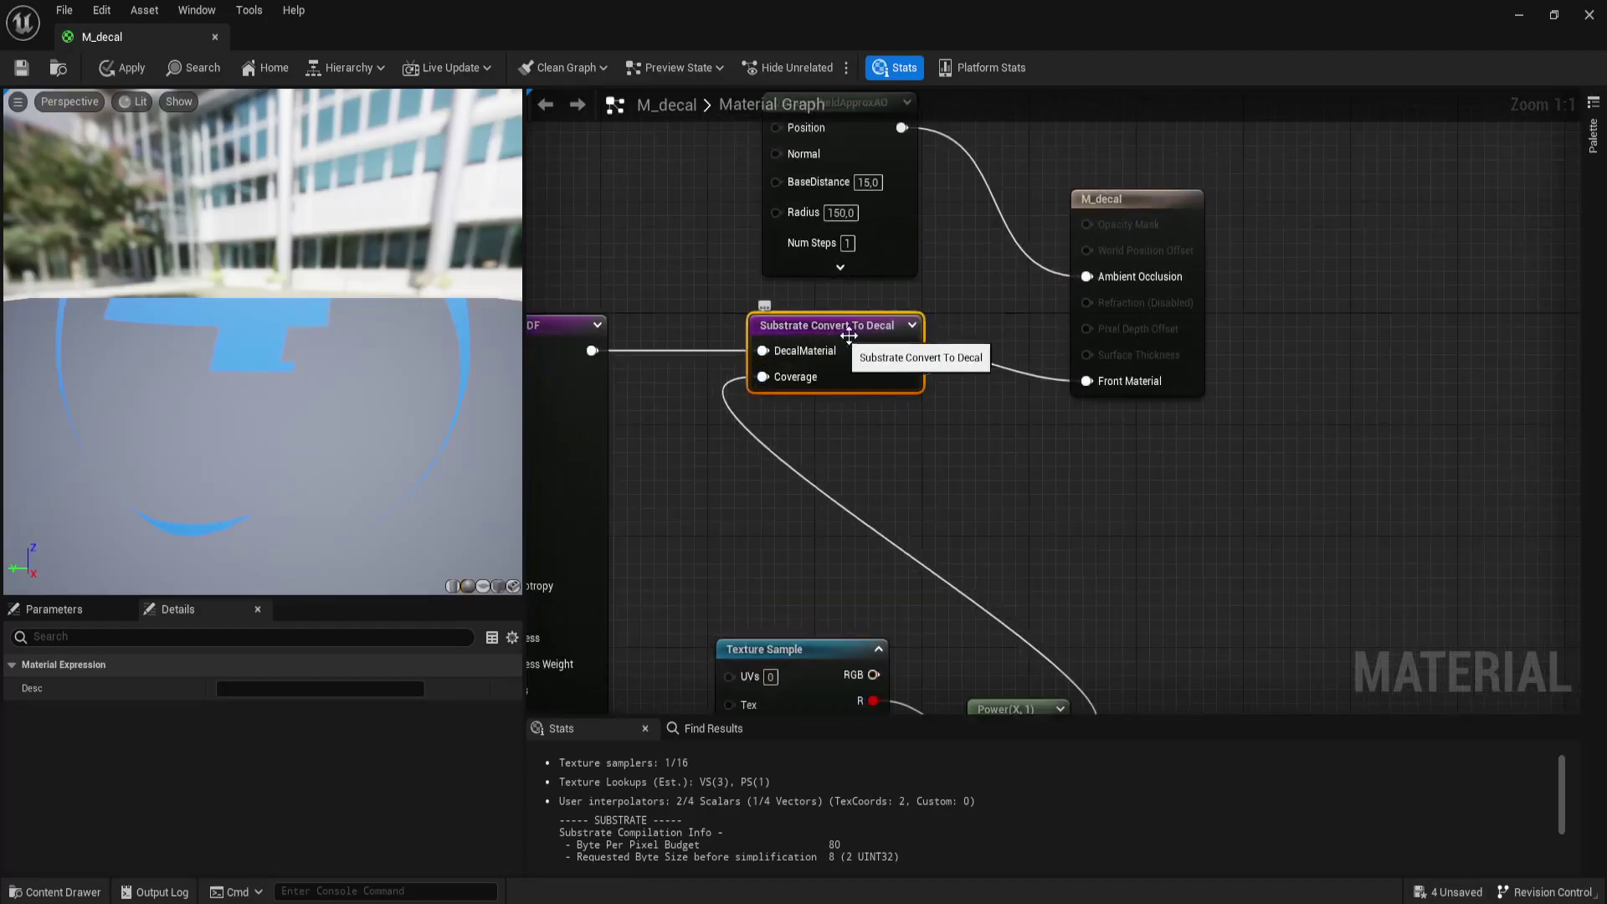
- Add a second Substrate Convert To Decal node from the 'subs' node search
right_click(1067, 499)
text(su)
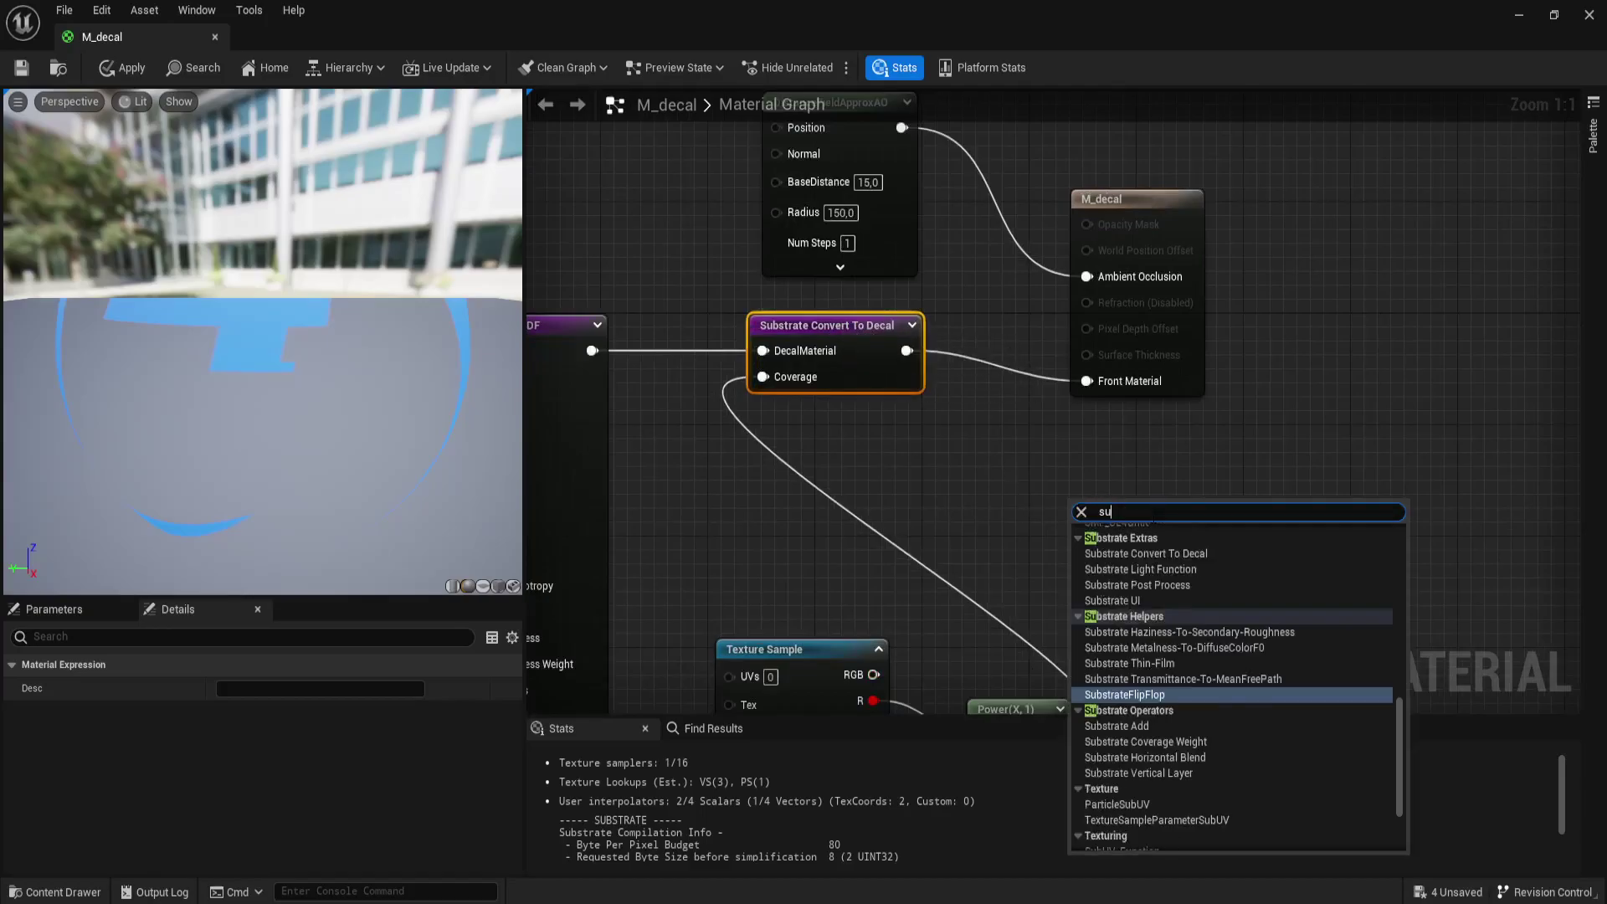
text(bstrate)
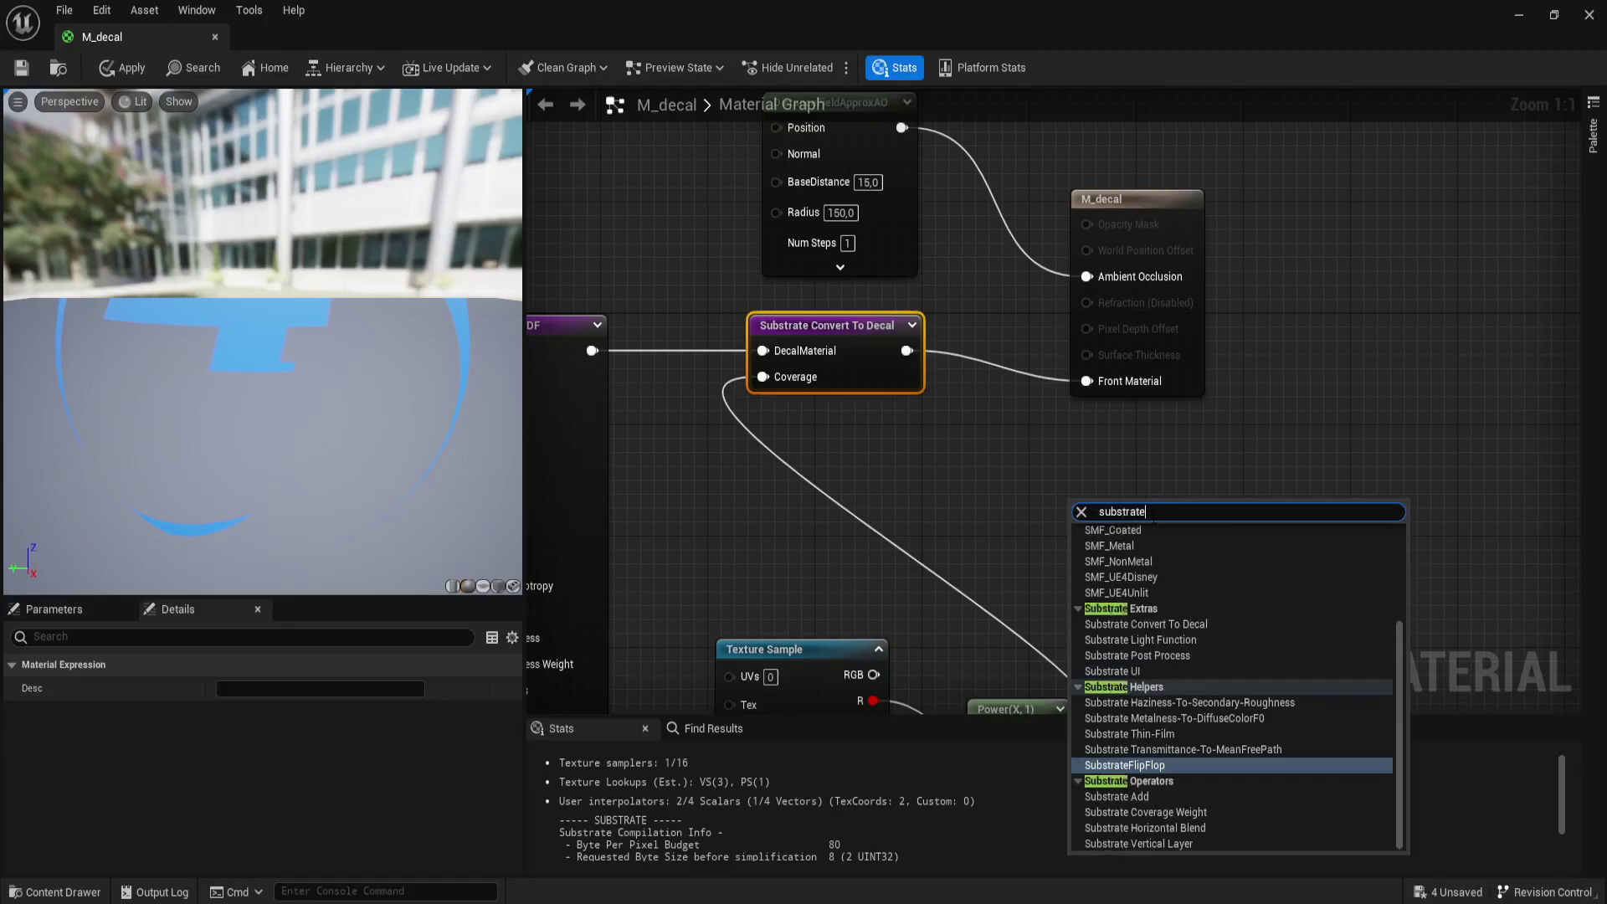
click(1225, 625)
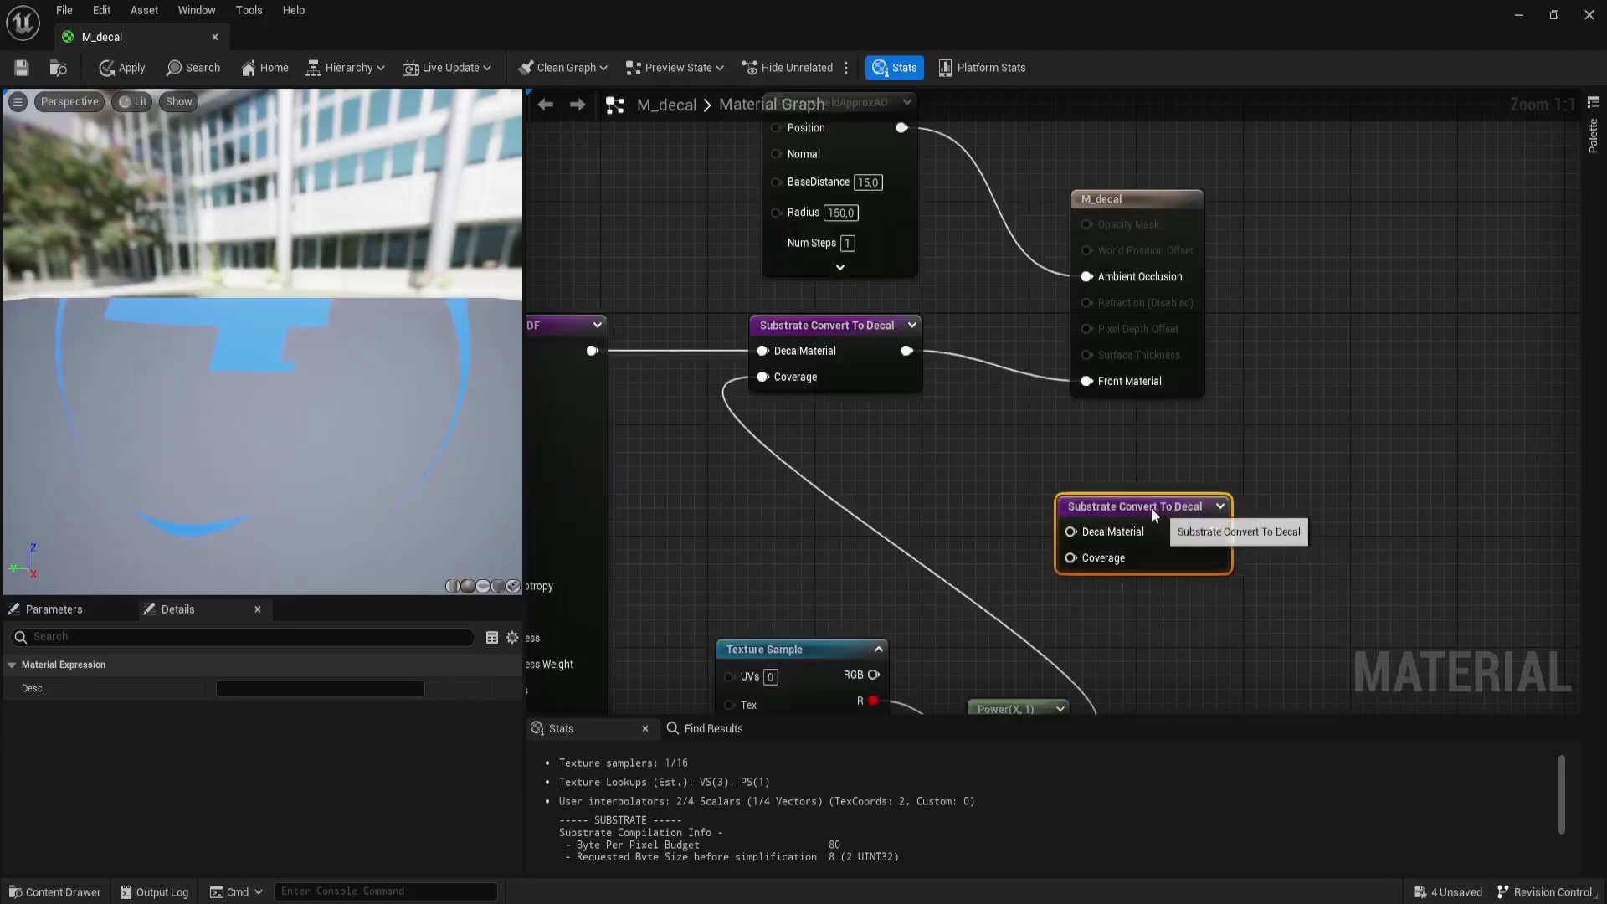
drag(1152, 507, 1074, 489)
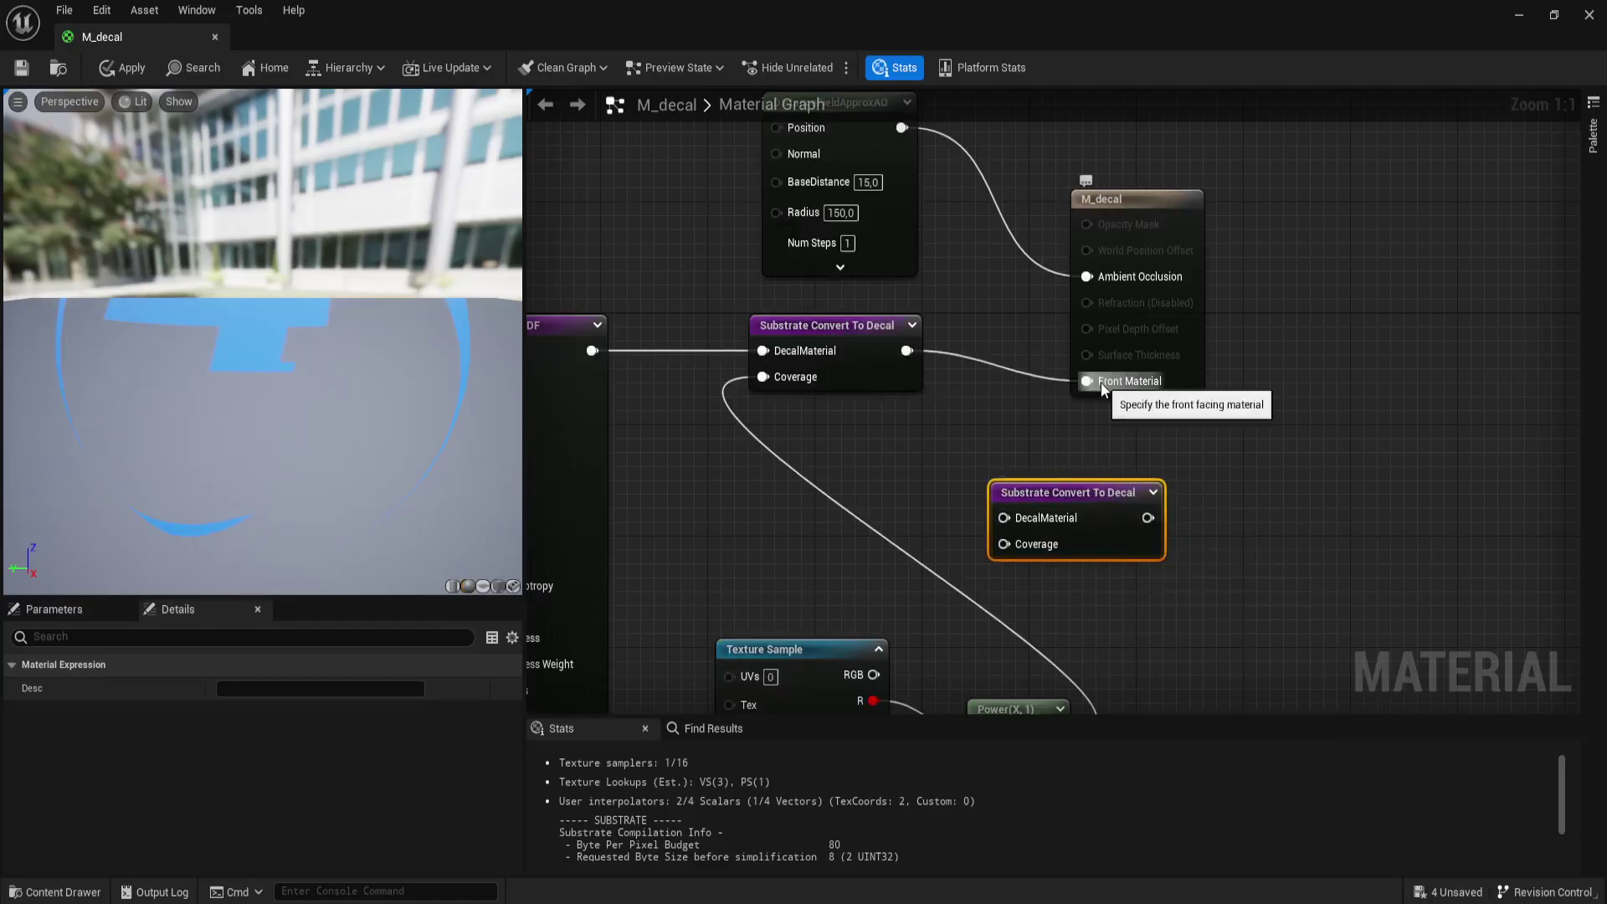
- Delete the spare decal node and review the Coverage input chain
key(Delete)
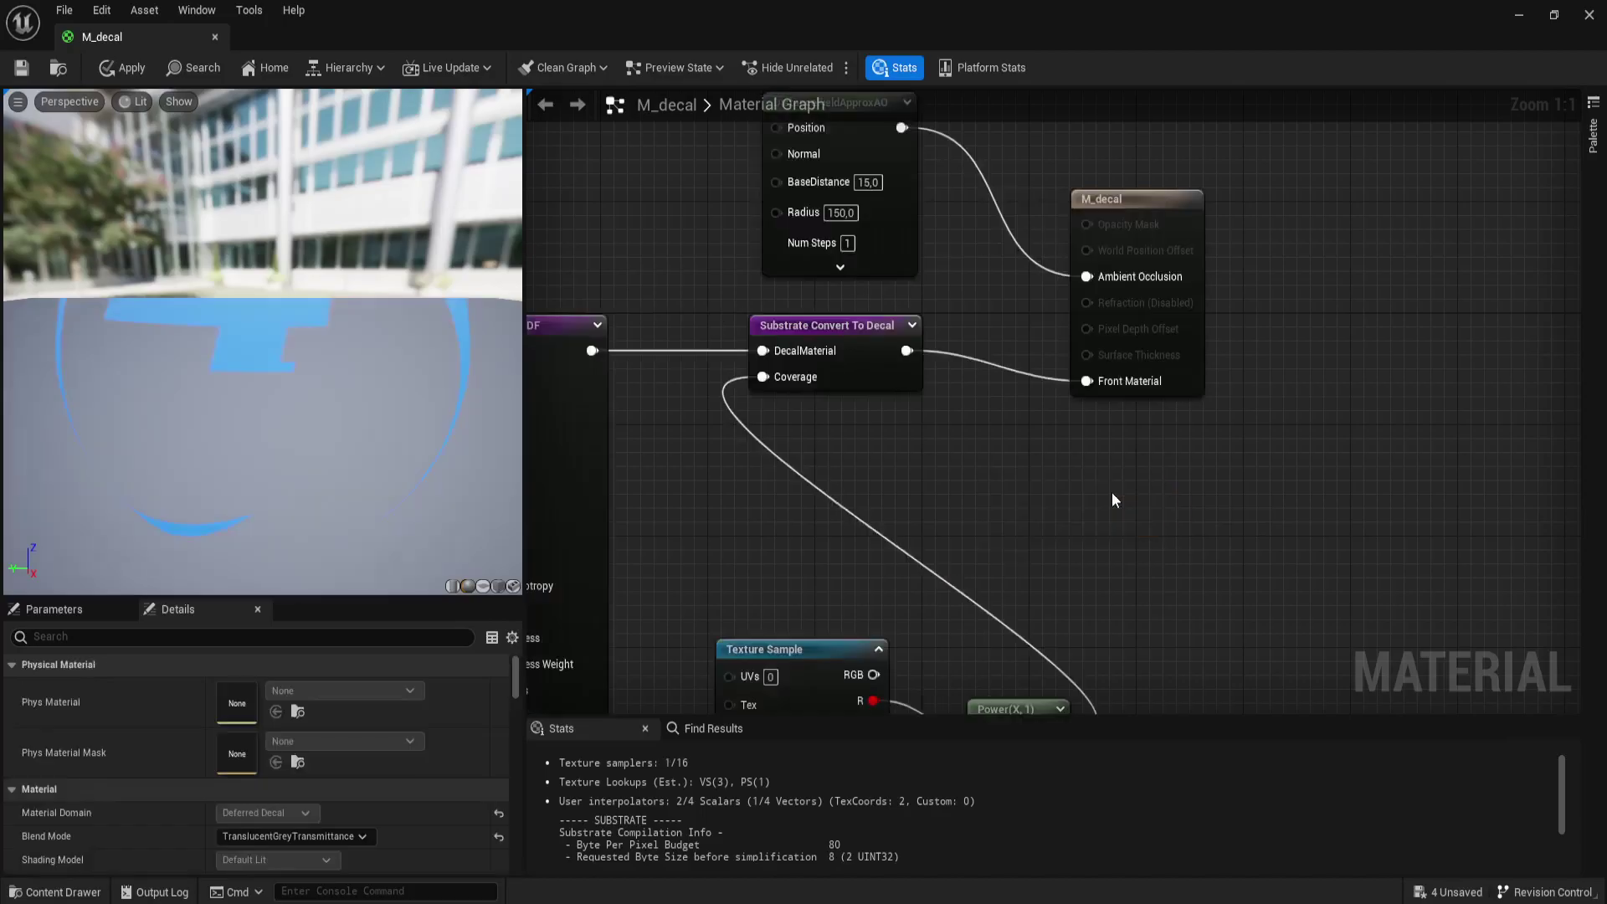
right_drag(1111, 492, 1093, 227)
right_drag(936, 228, 946, 303)
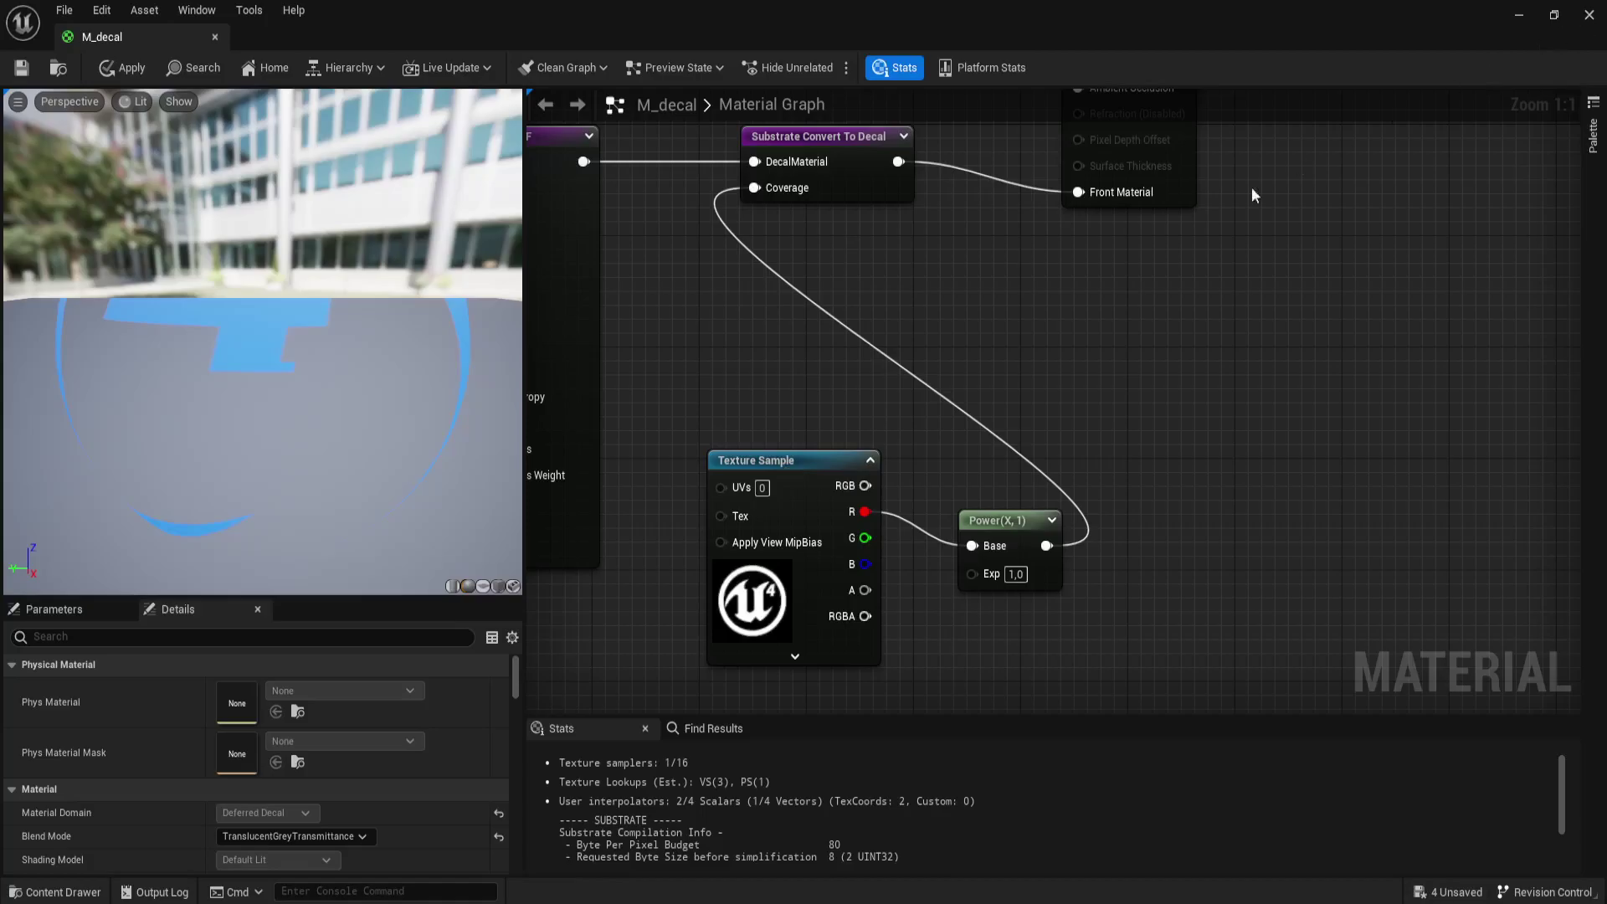
- Close the M_decal material editor and confirm the dialog to return to the level
click(1589, 15)
click(985, 505)
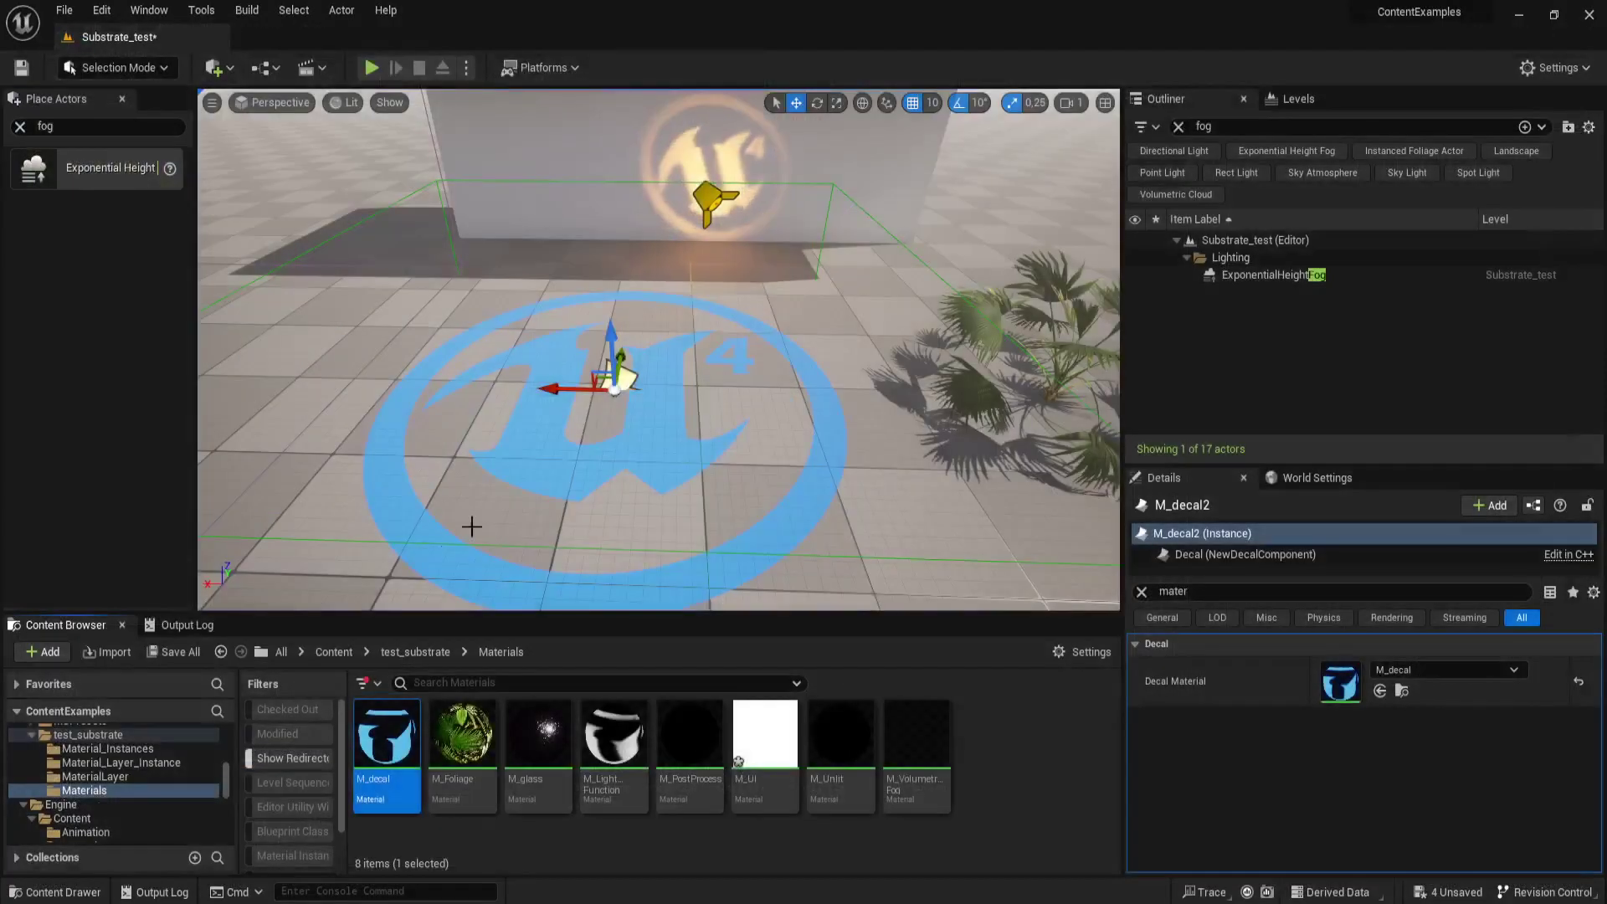
right_drag(620, 424, 624, 459)
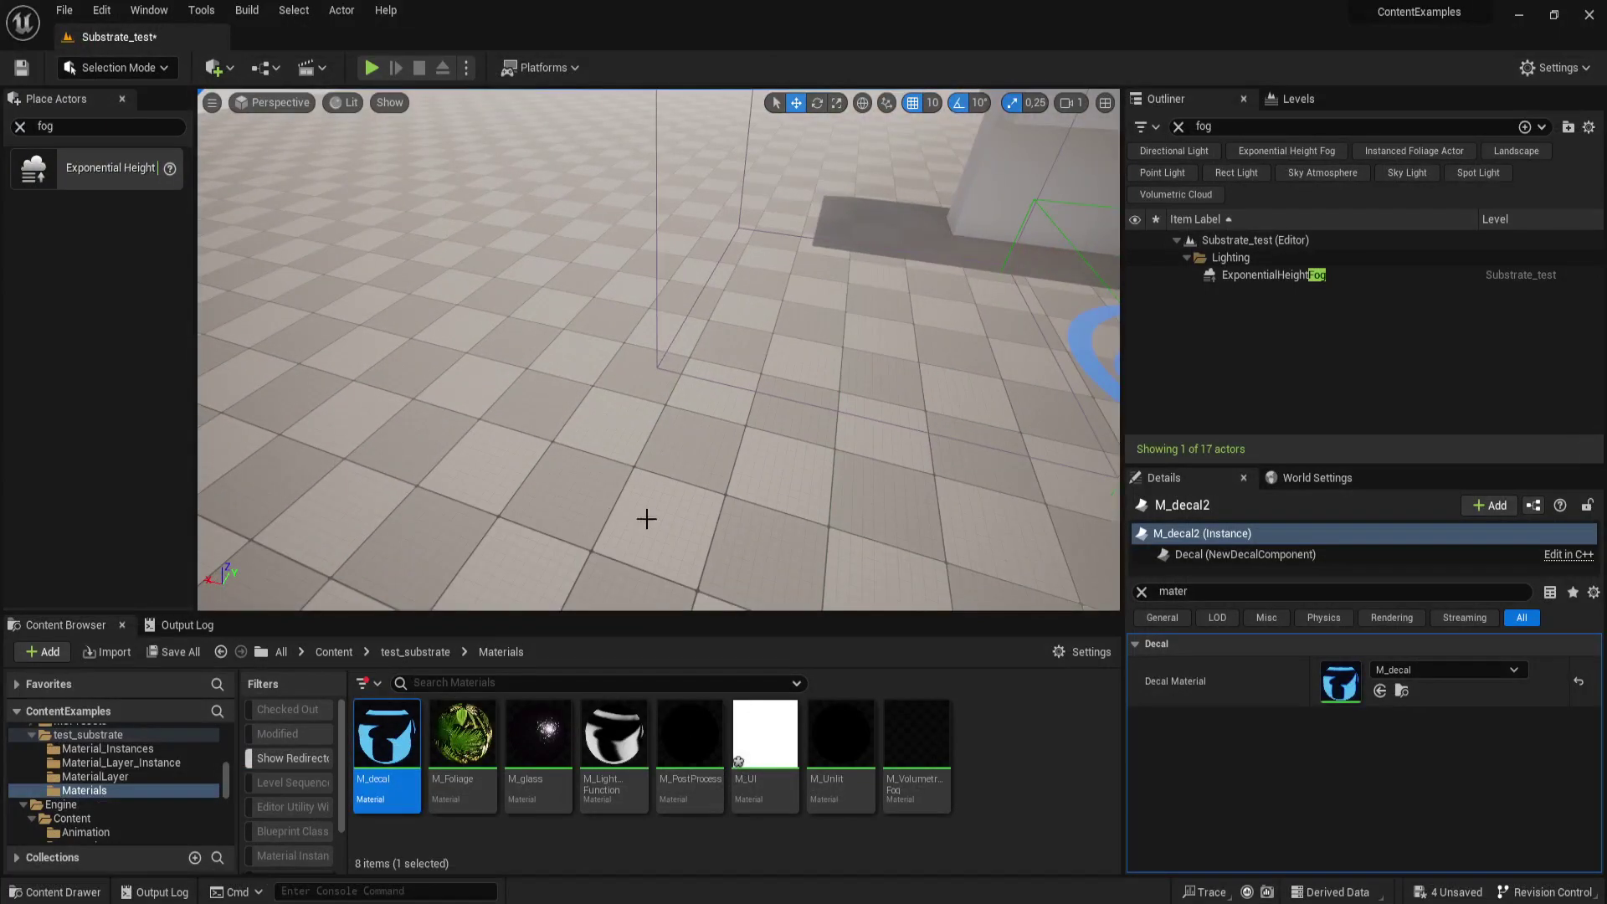
- Place an M_decal decal on the floor, then delete it again
right_drag(646, 518, 646, 513)
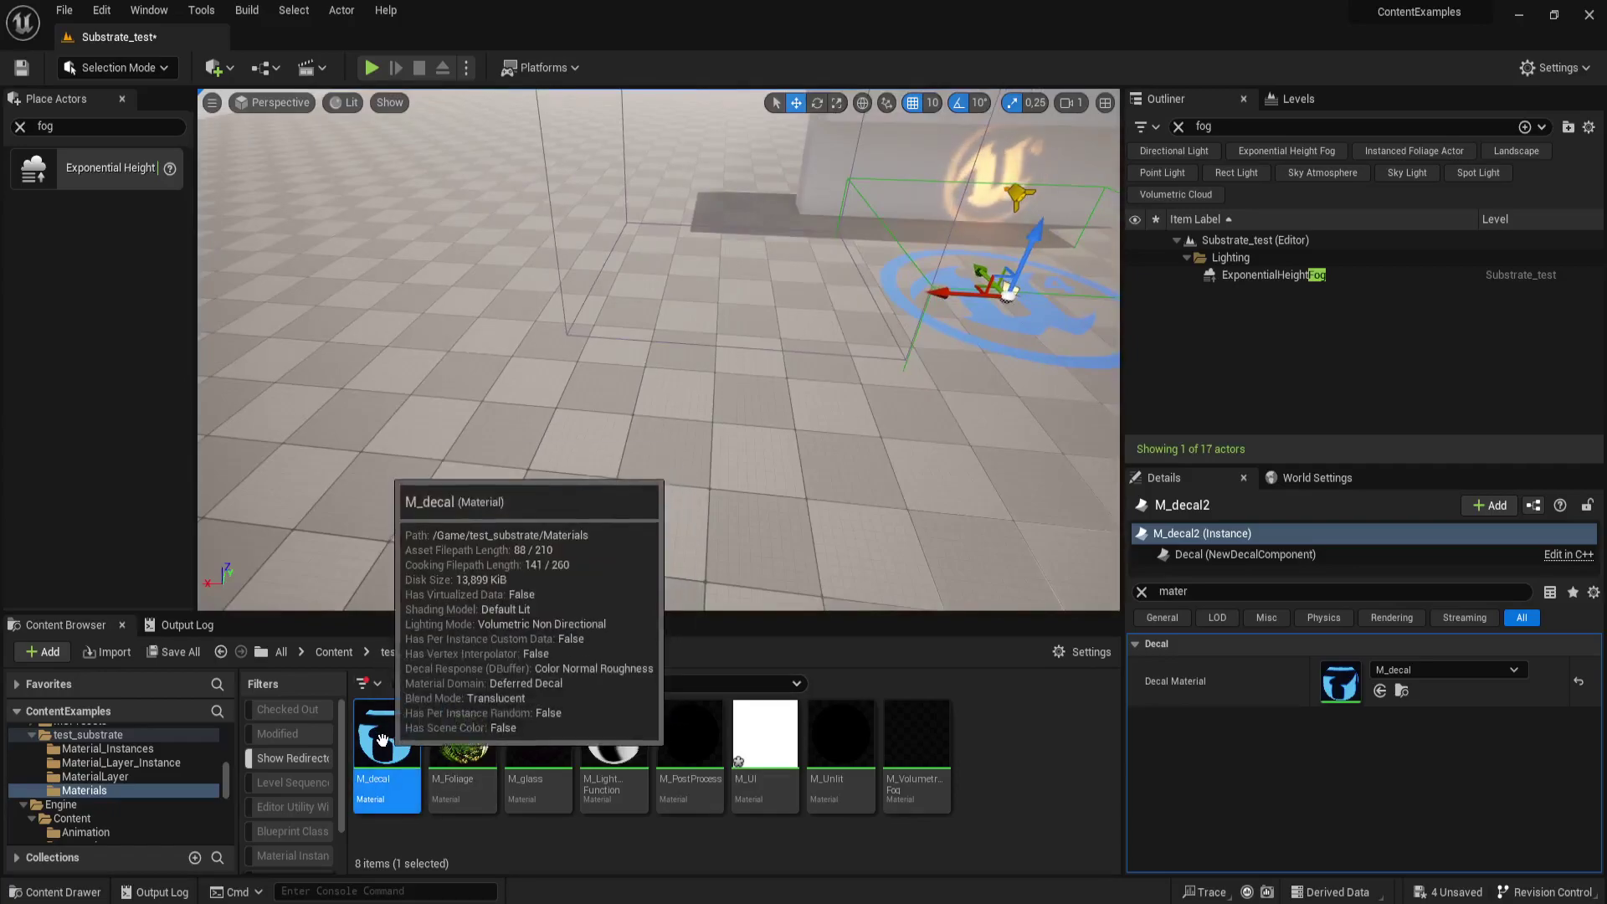
drag(382, 739, 501, 445)
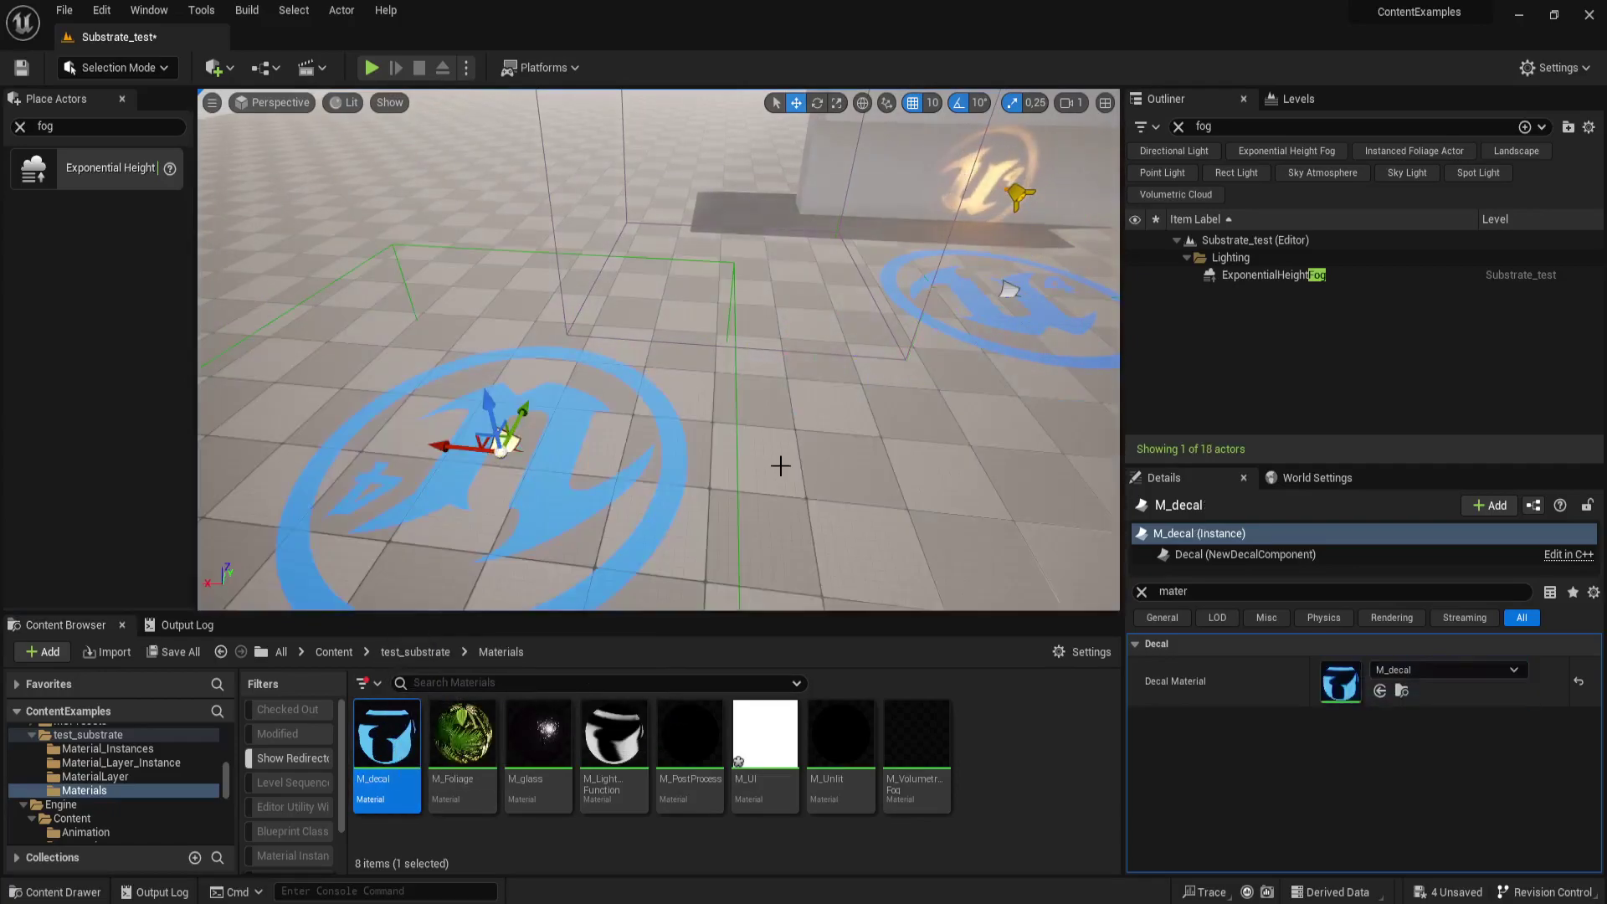
right_drag(780, 466, 800, 442)
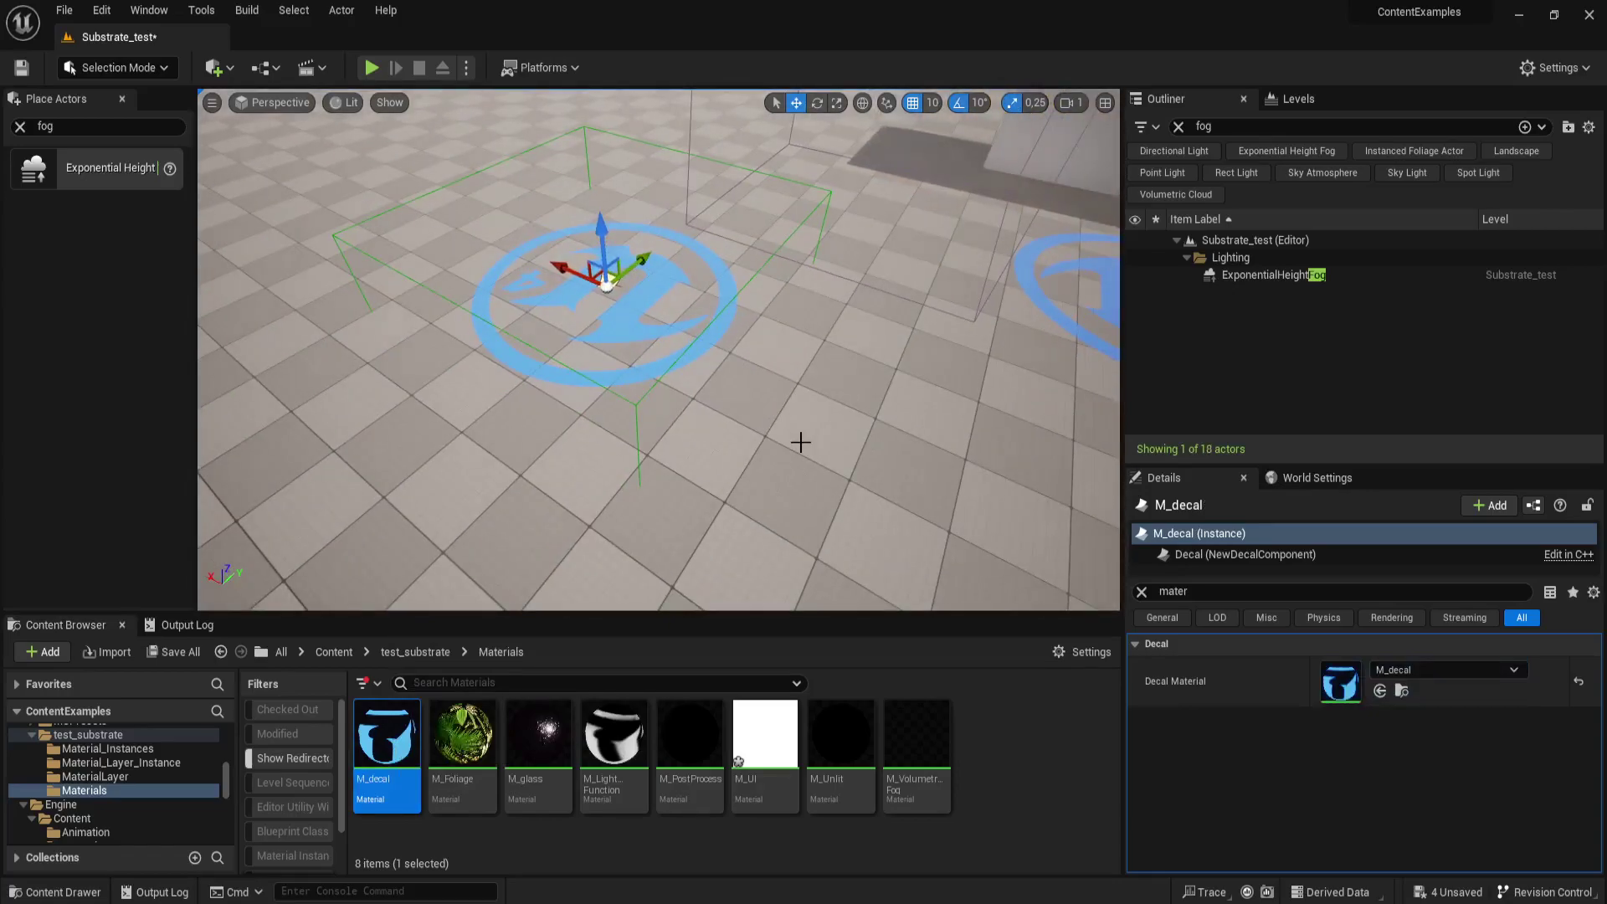
key(Delete)
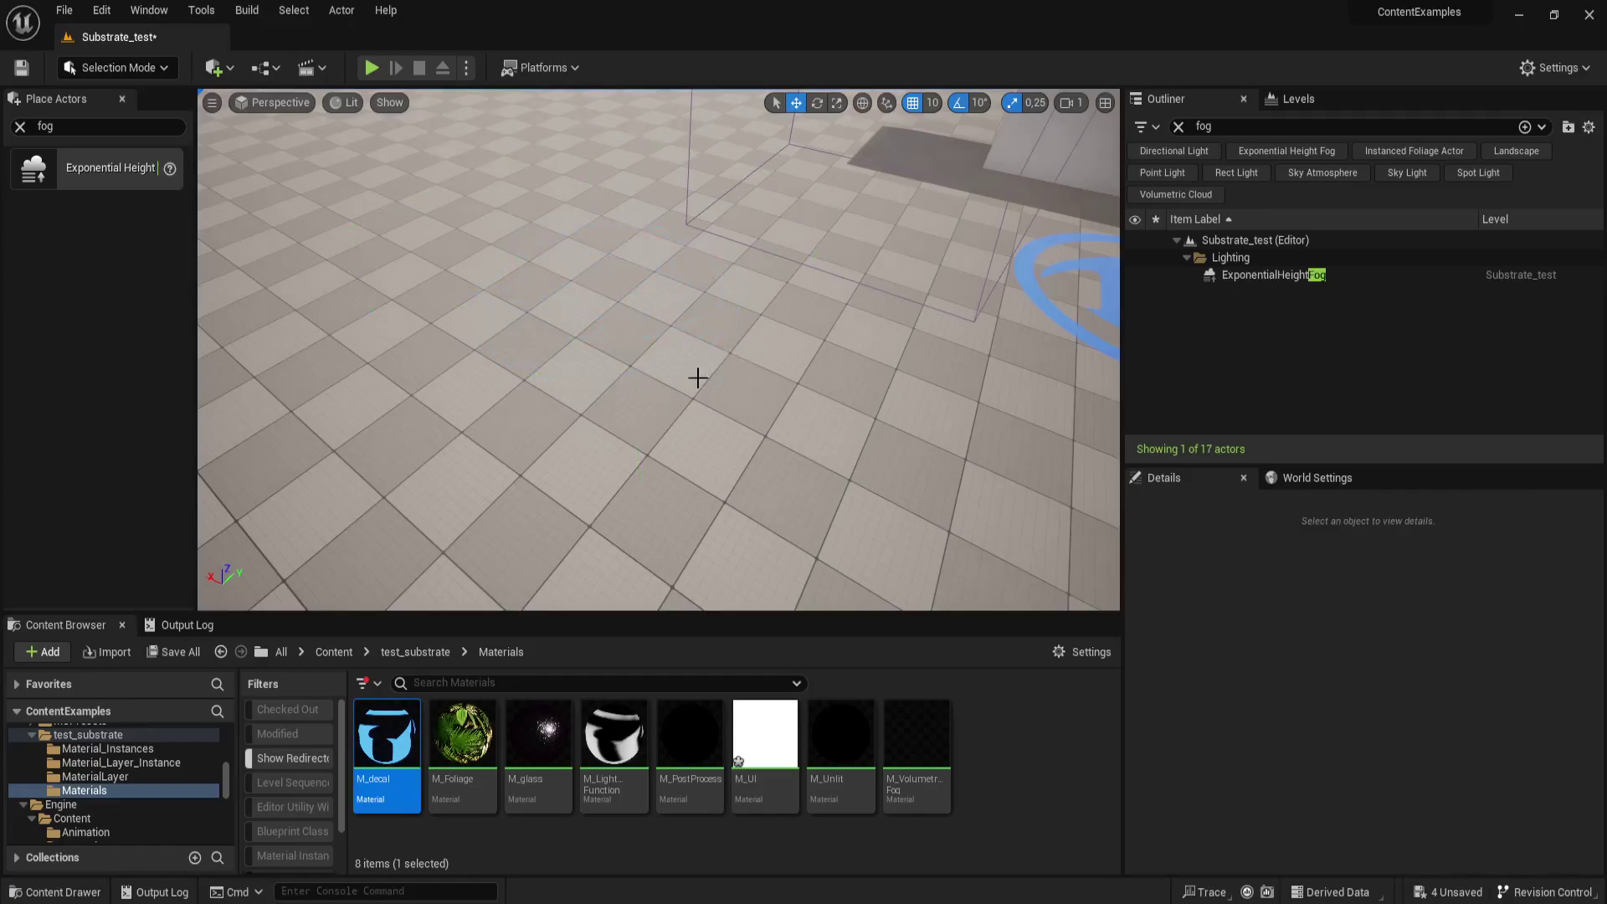
- Select the wall SpotLight projecting the logo and focus the view on it with F
mouse_move(697, 378)
right_down()
mouse_move(472, 339)
mouse_move(535, 368)
mouse_move(507, 361)
right_up()
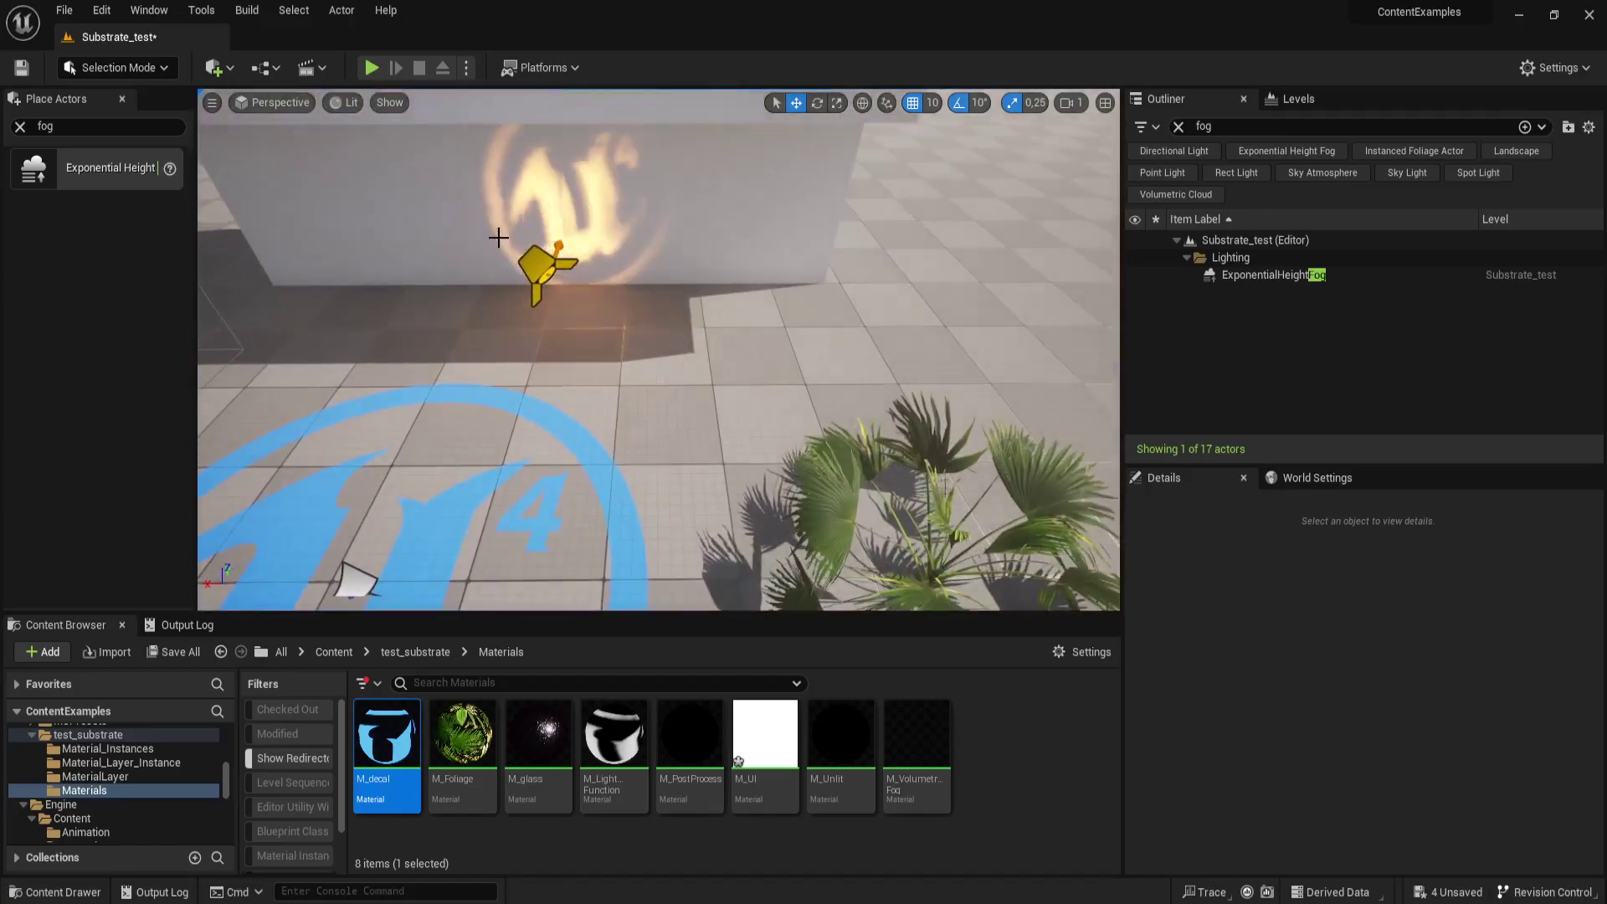
click(536, 264)
key(f)
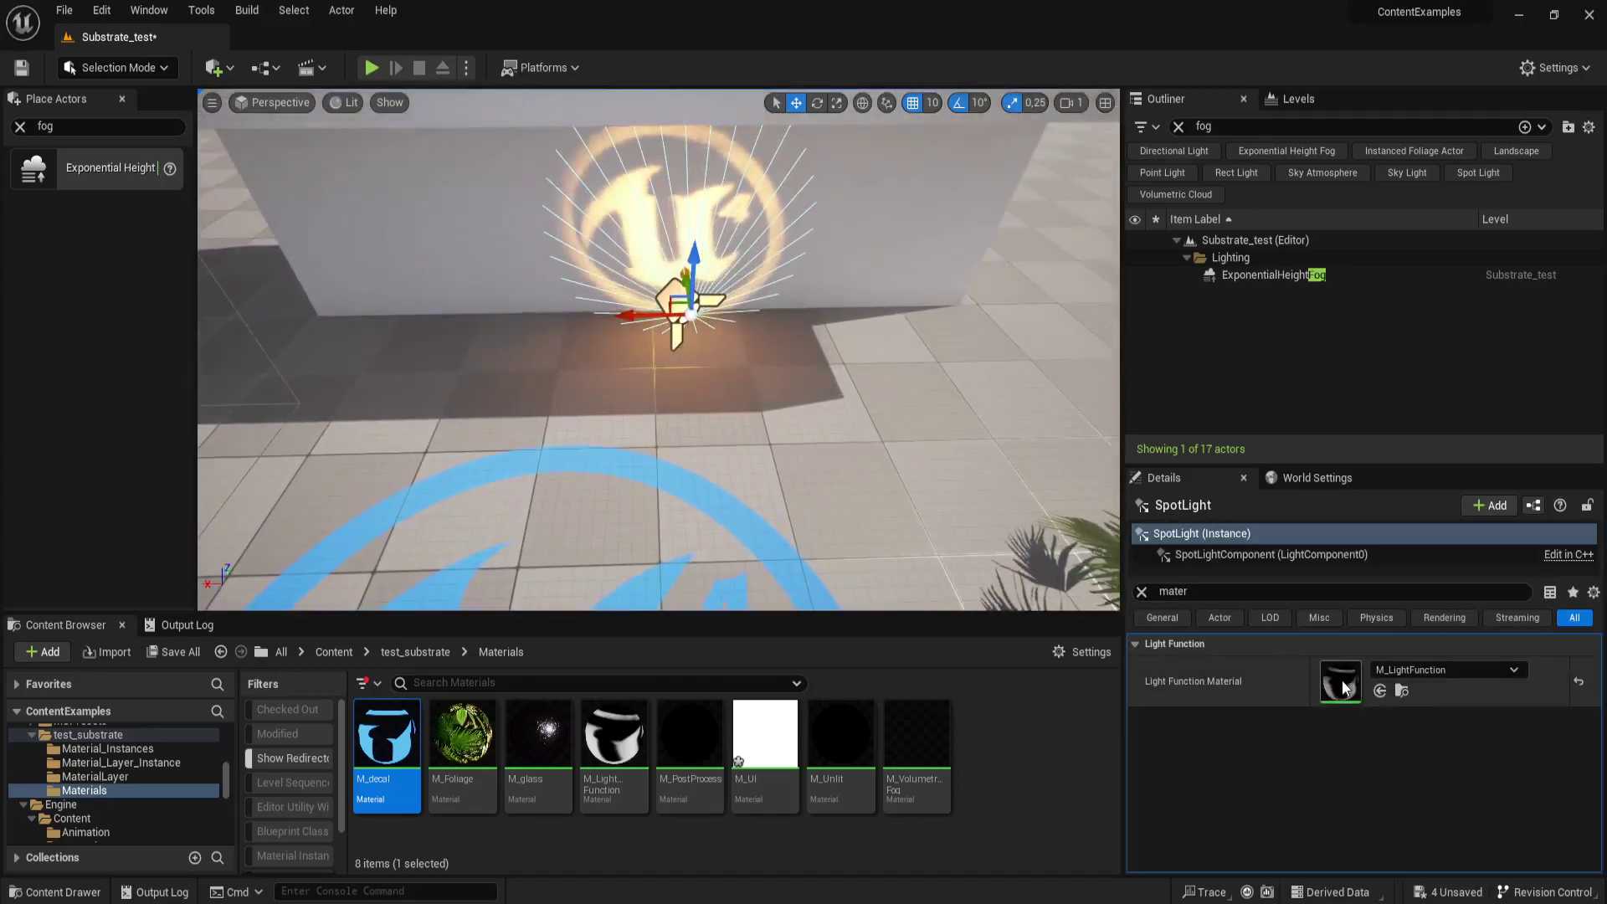
double_click(1342, 680)
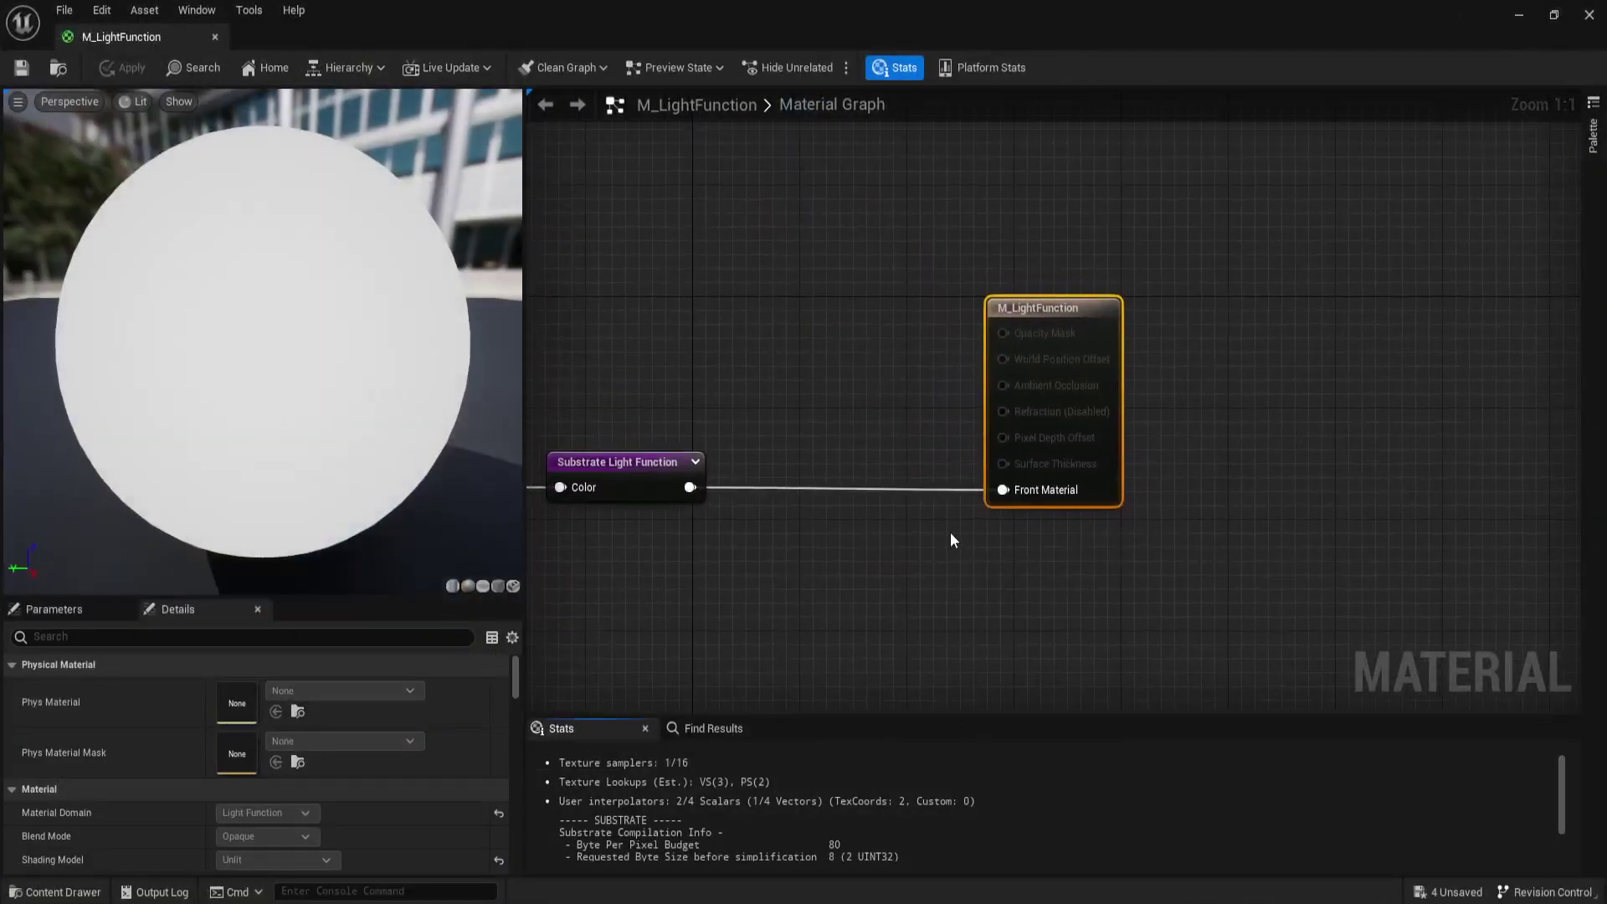
click(1519, 14)
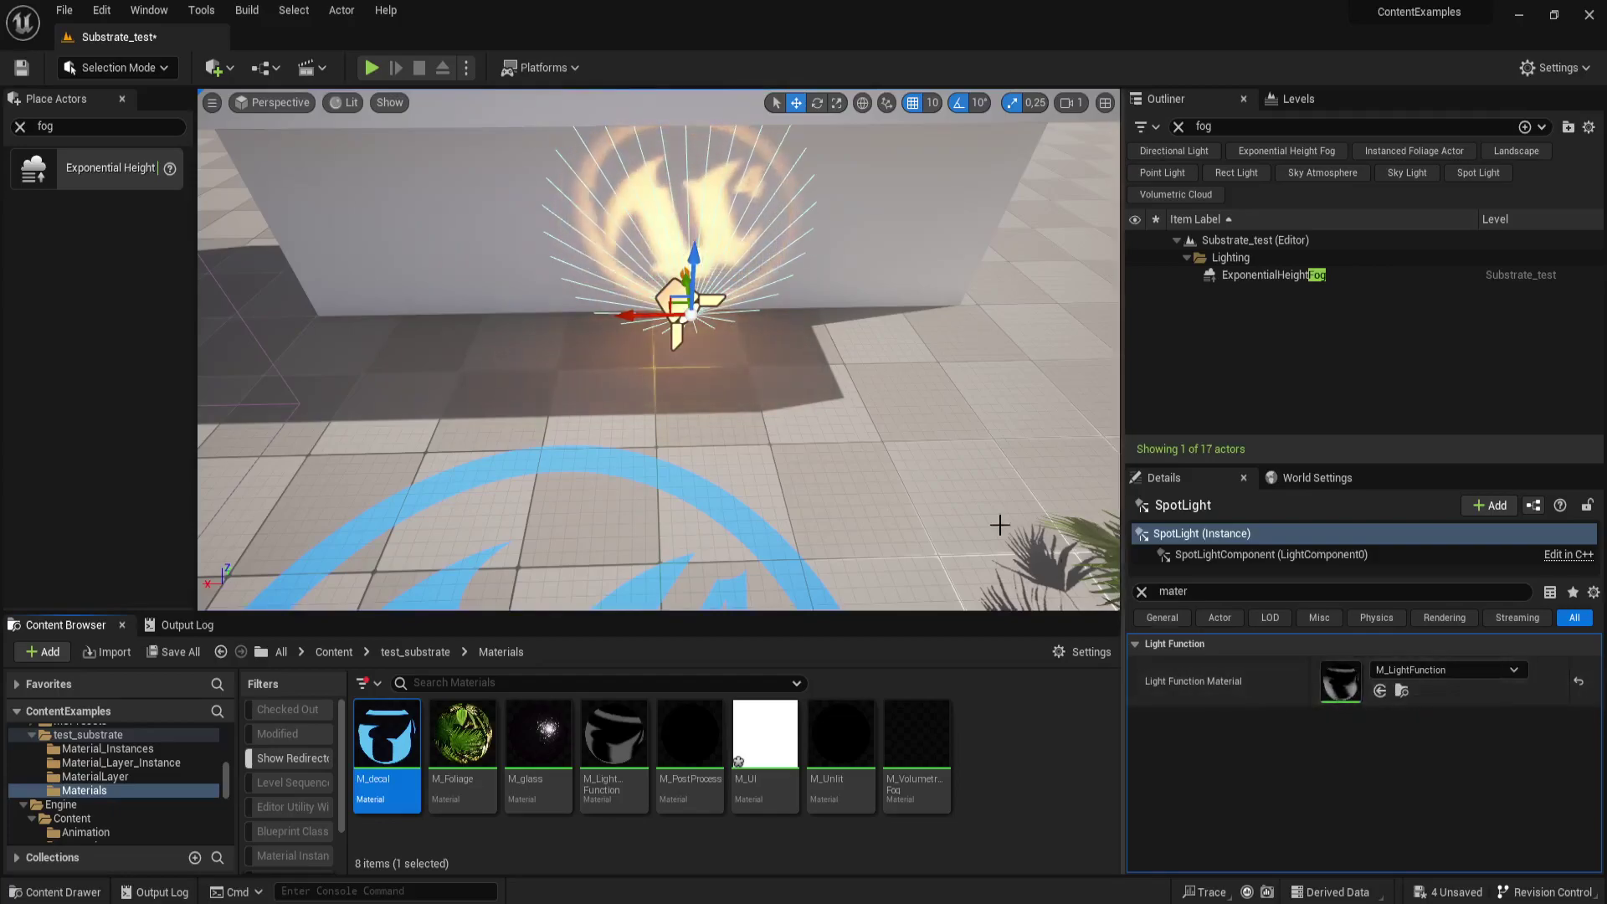
- Fly the camera around the floor decal, logo and spotlight to inspect the projection
right_drag(795, 416, 795, 502)
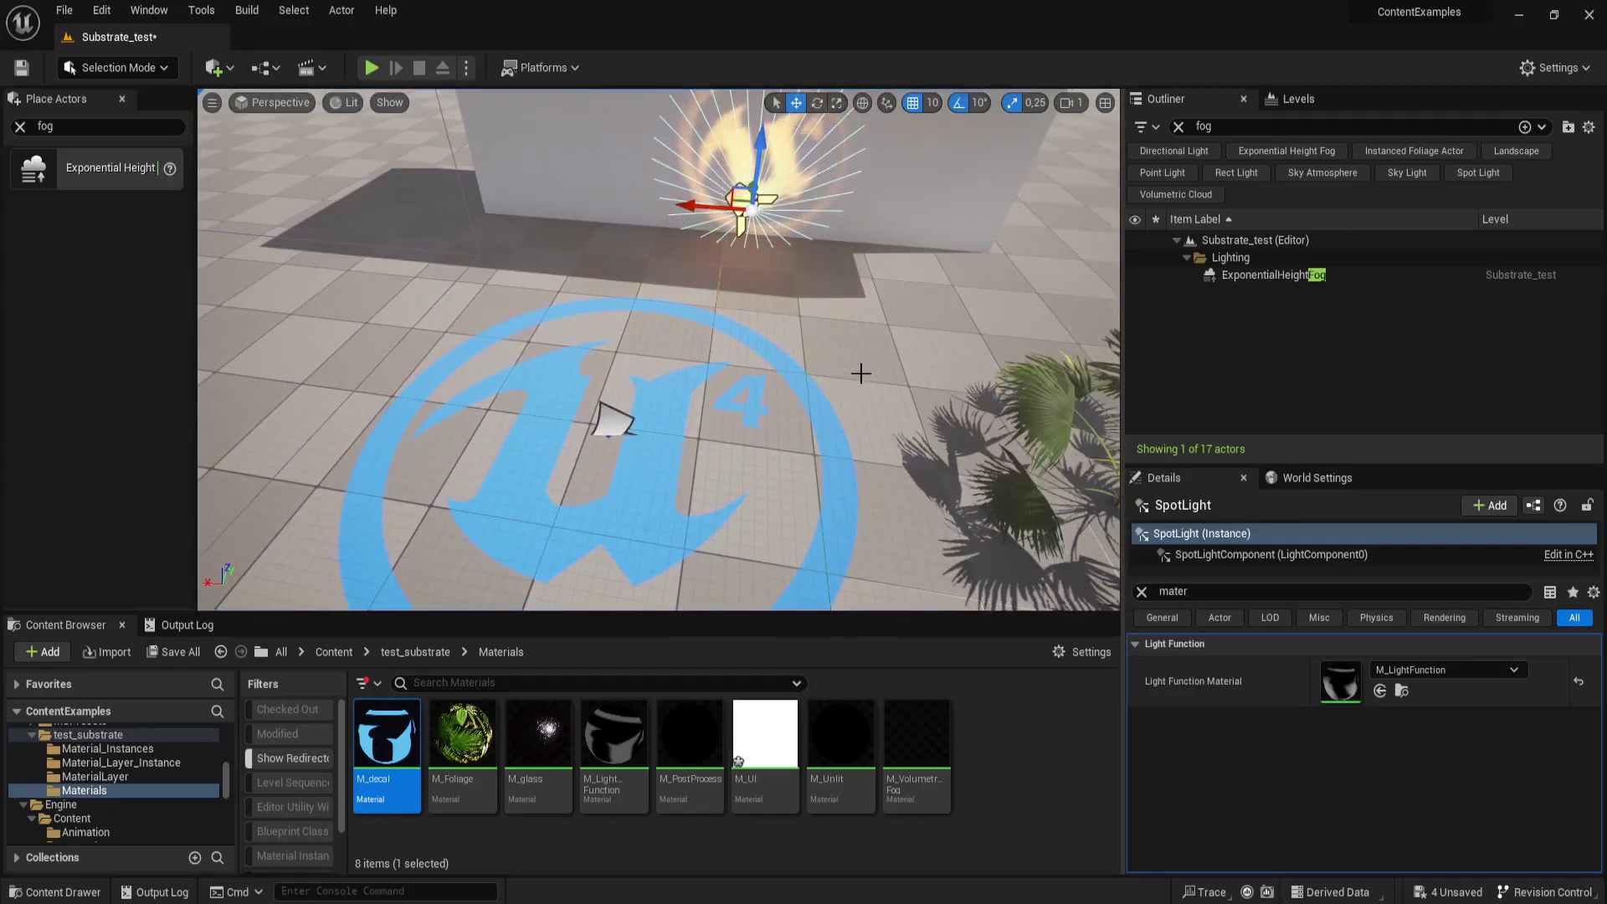
mouse_move(861, 373)
right_down()
mouse_move(870, 351)
mouse_move(860, 374)
right_up()
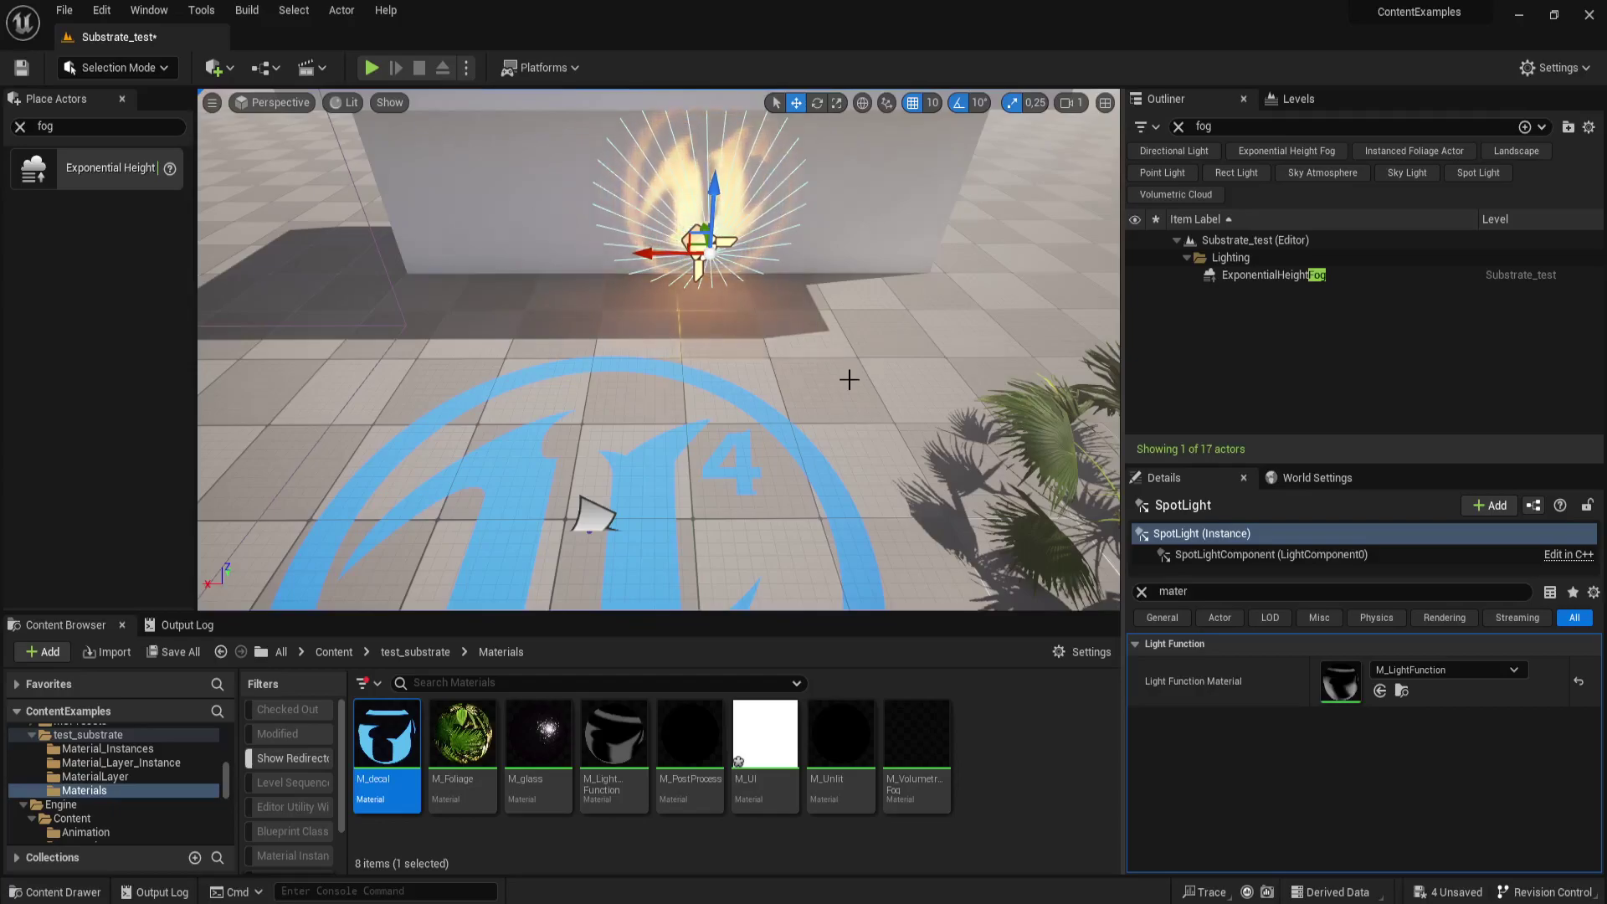
right_drag(850, 374, 849, 377)
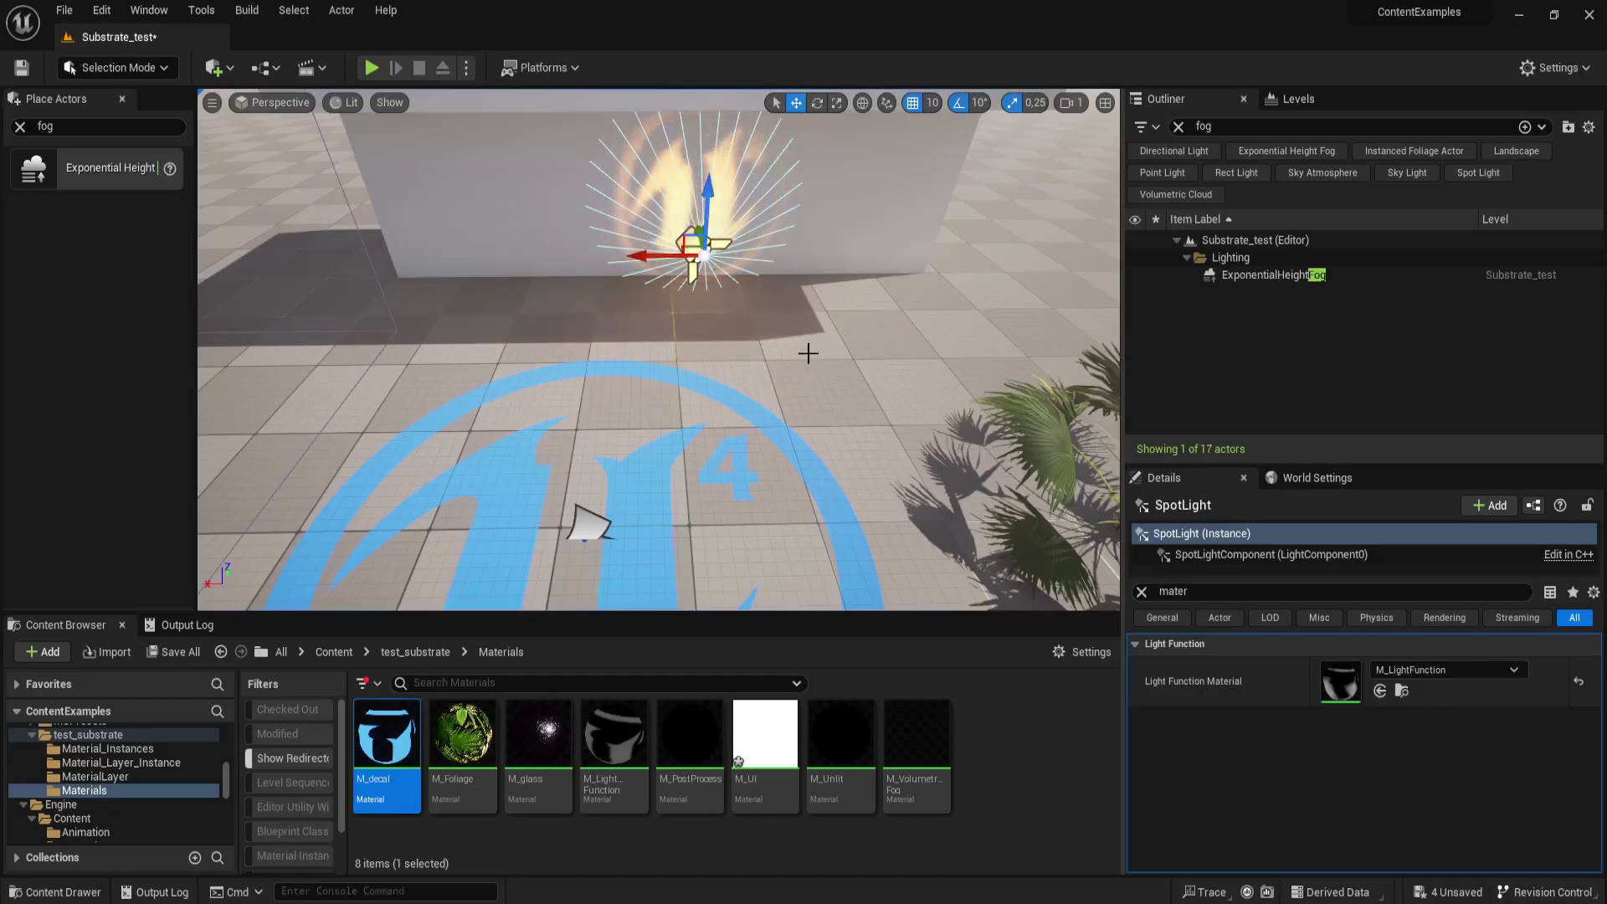
right_drag(820, 378, 820, 378)
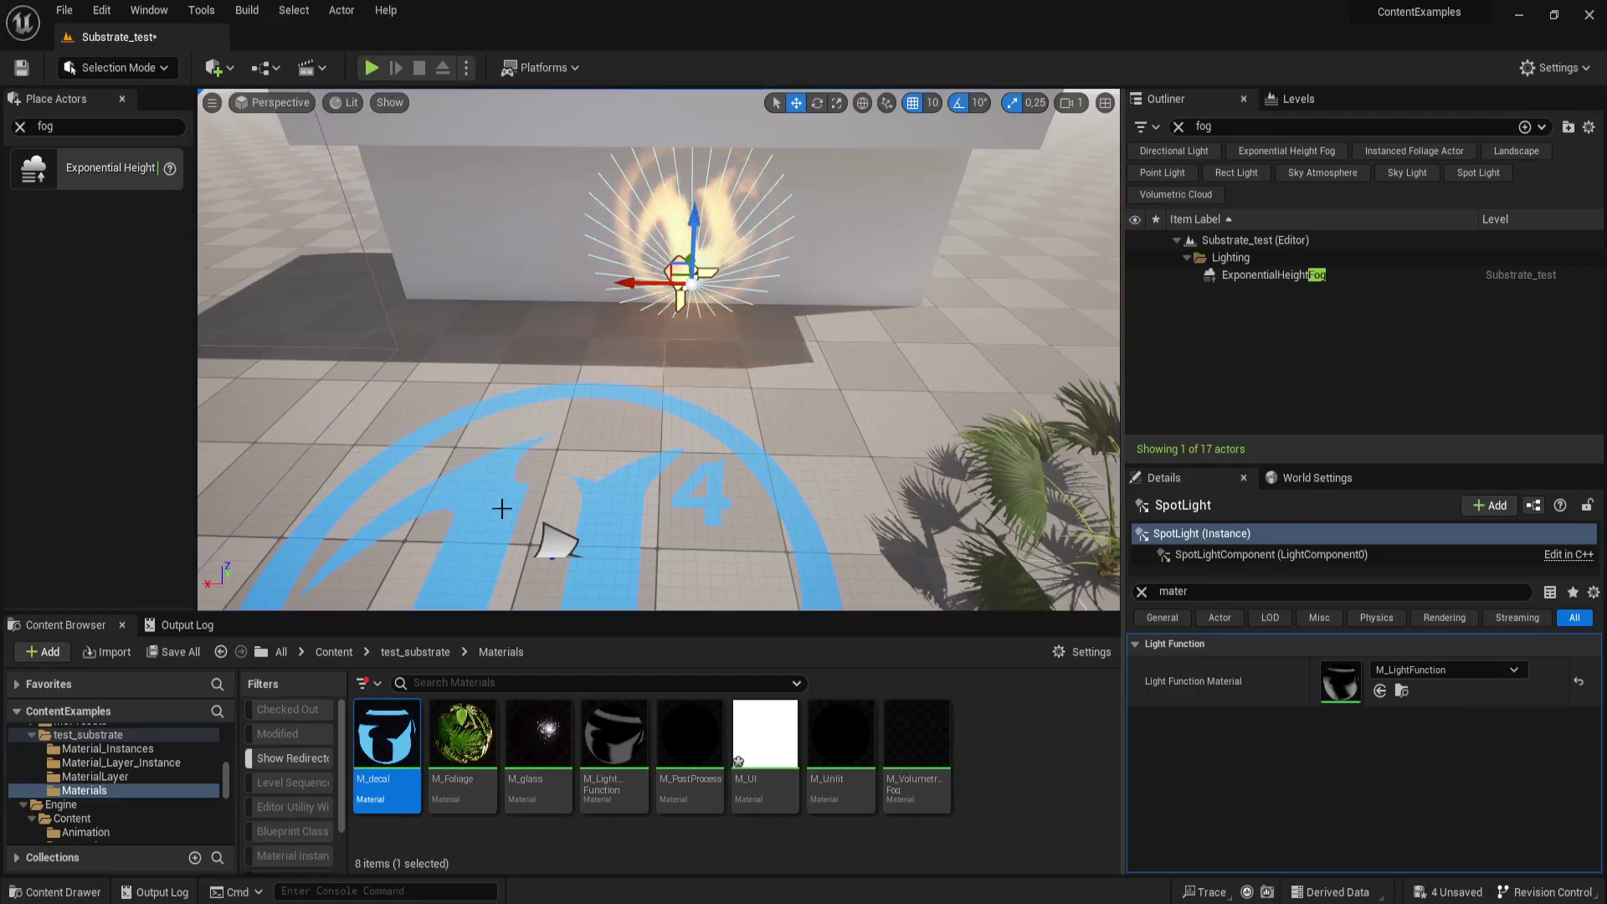
right_drag(820, 388, 820, 389)
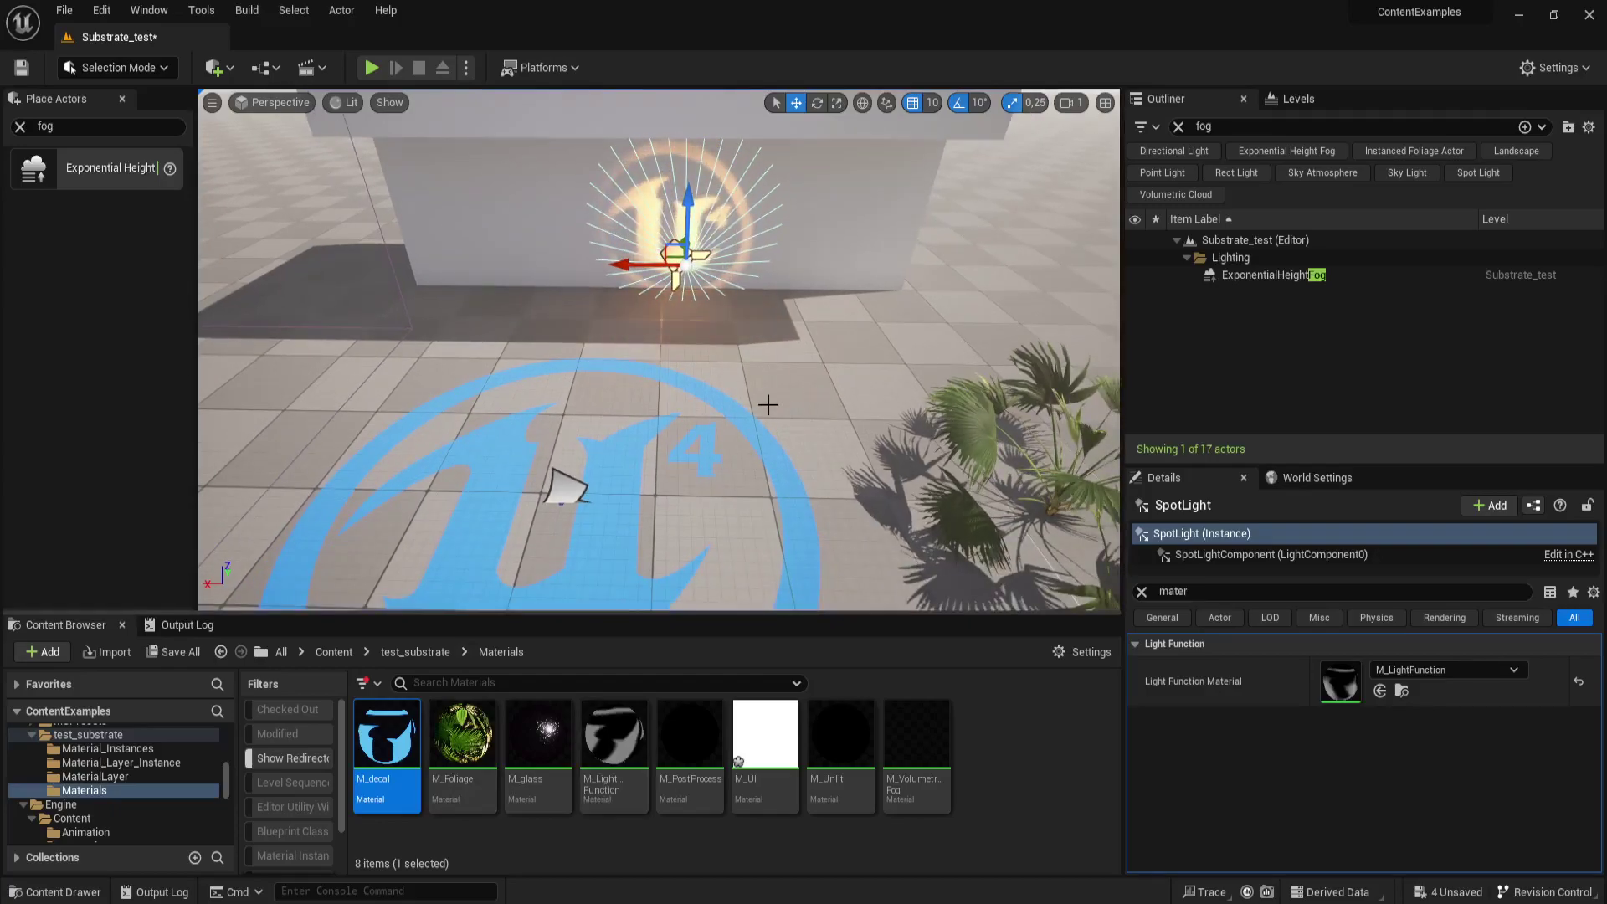
- Open M_LightFunction and add a Substrate Light Function node via the 'substrate' search
double_click(1339, 684)
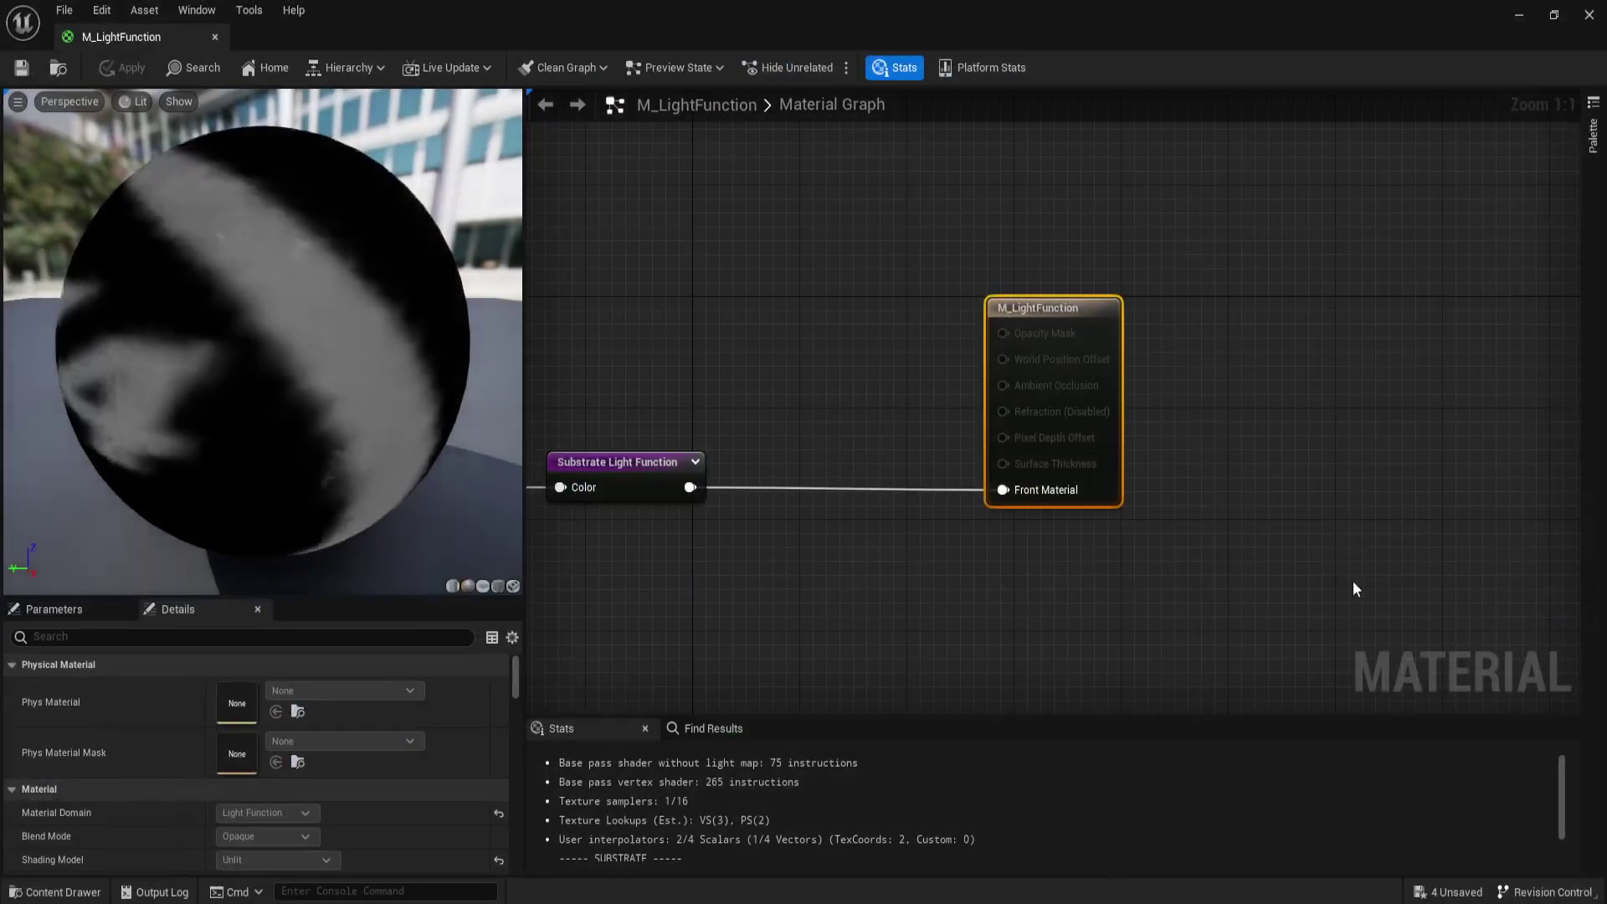
right_drag(847, 591, 916, 592)
right_click(708, 281)
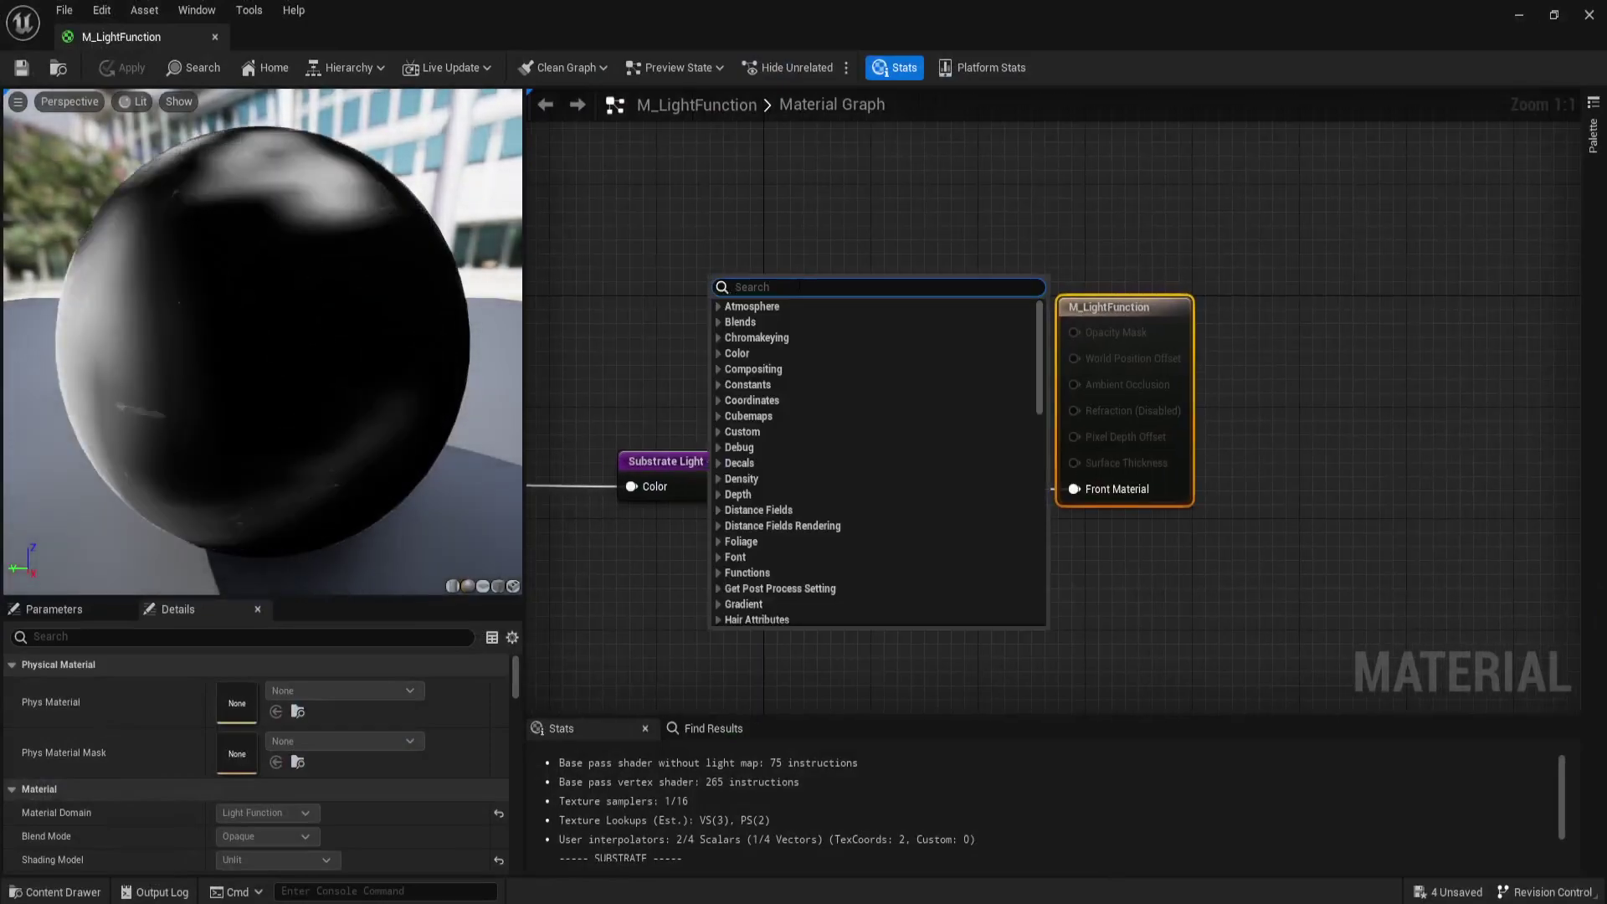
text(substrate)
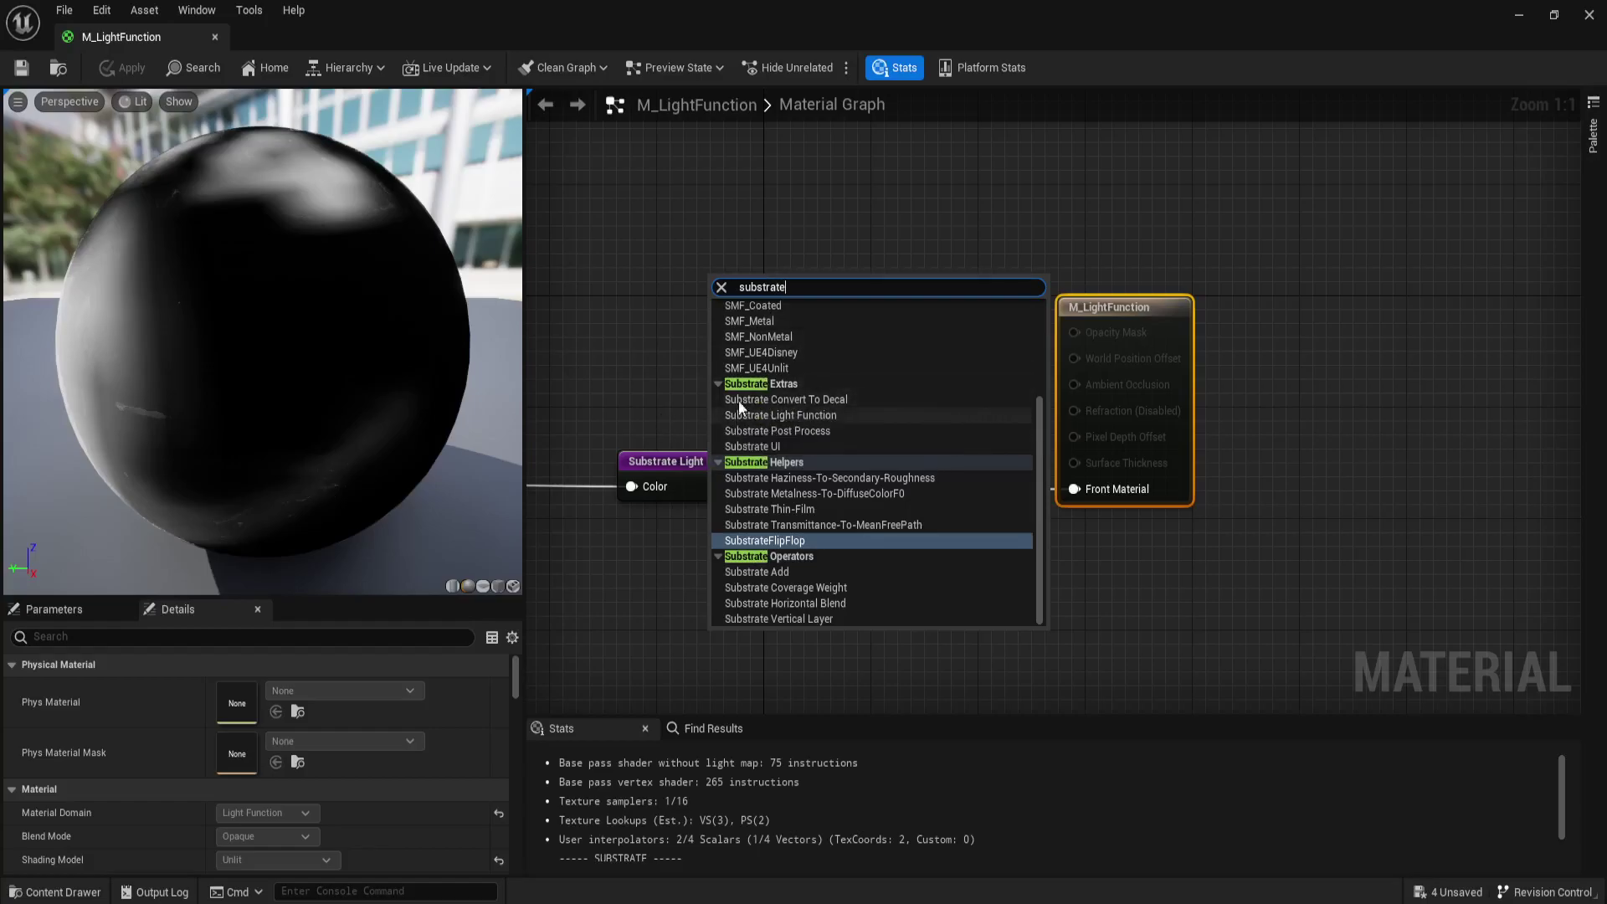
click(806, 415)
right_drag(813, 229, 971, 197)
- Try wiring the new node's Color output, then frame the Substrate and output nodes
drag(1008, 279, 1177, 409)
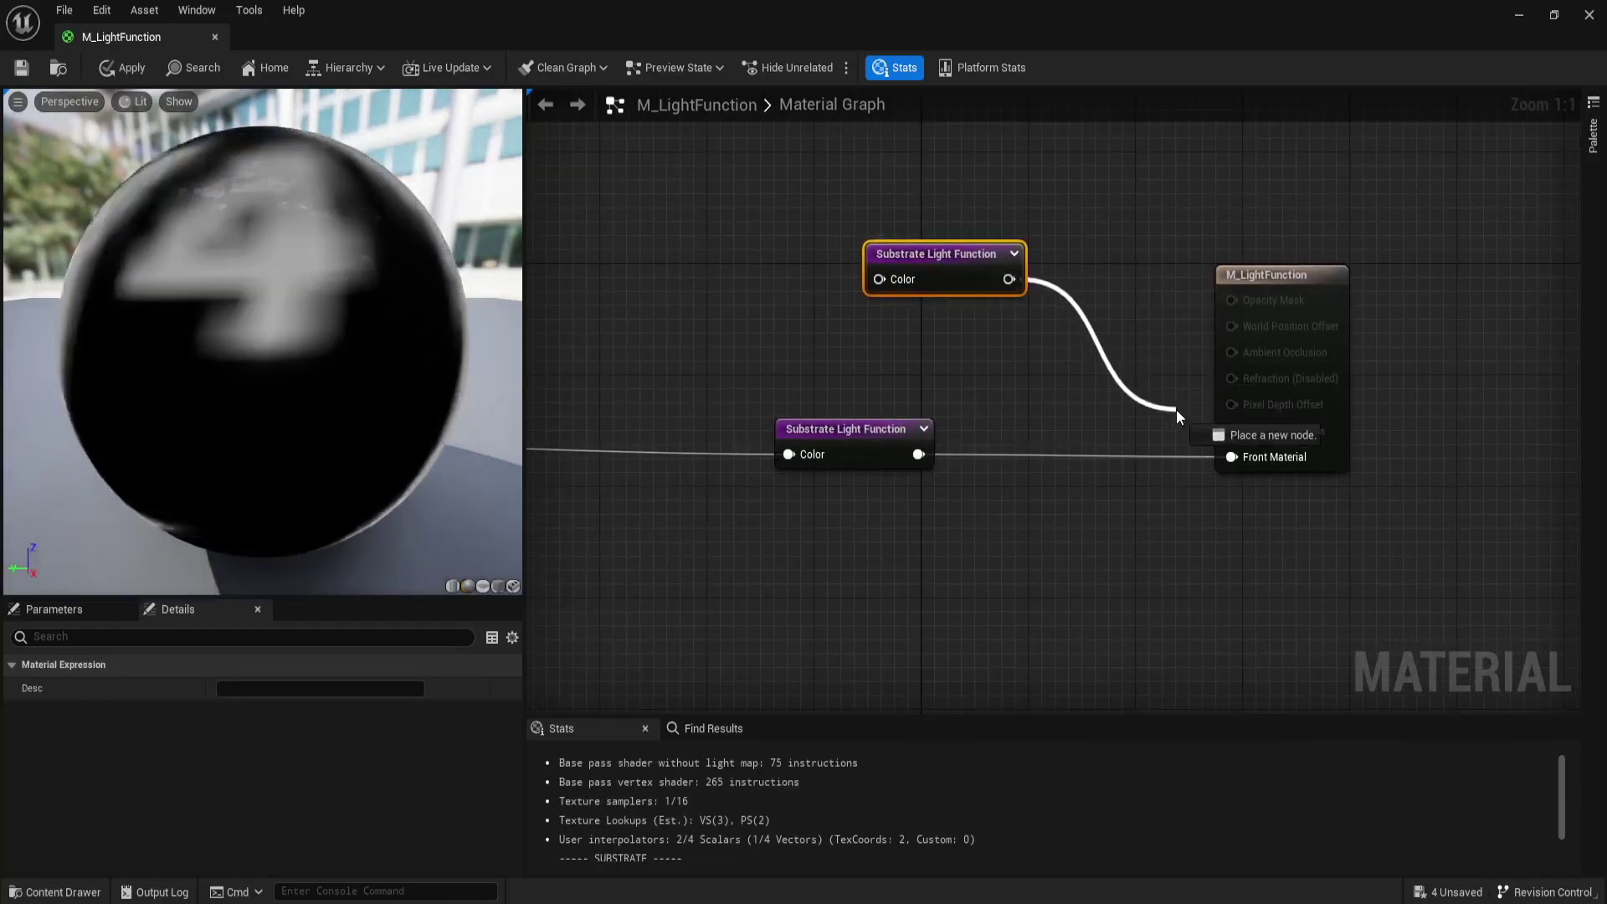
click(1026, 400)
scroll(1166, 380, down, 2)
scroll(962, 353, down, 4)
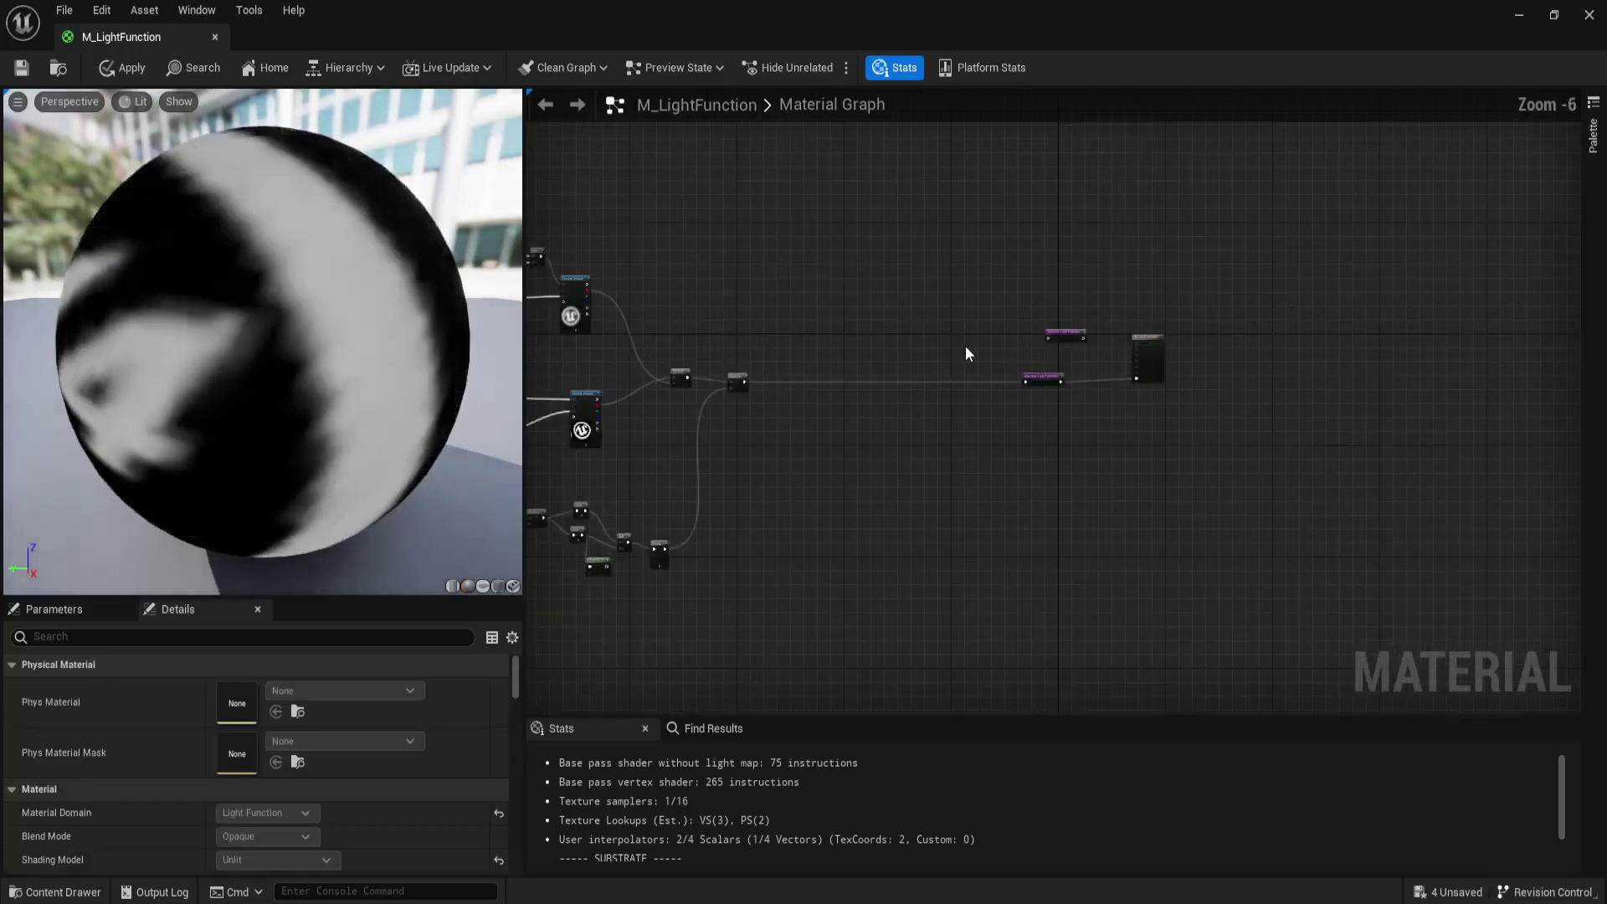
scroll(966, 345, down, 2)
right_drag(837, 343, 1160, 304)
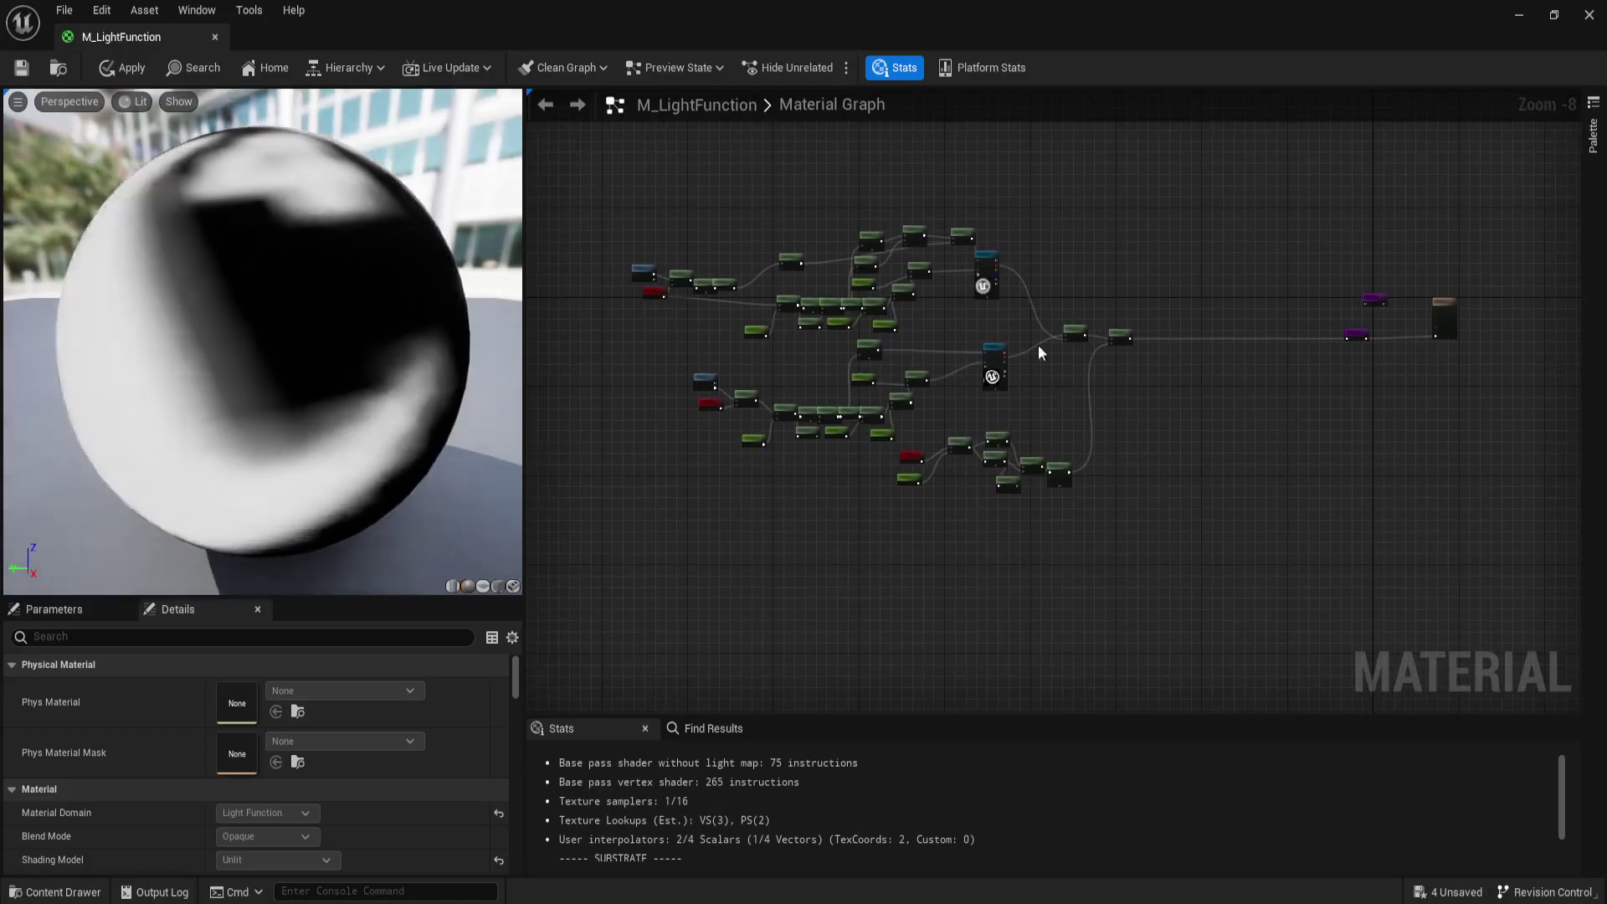
right_drag(1207, 463, 931, 477)
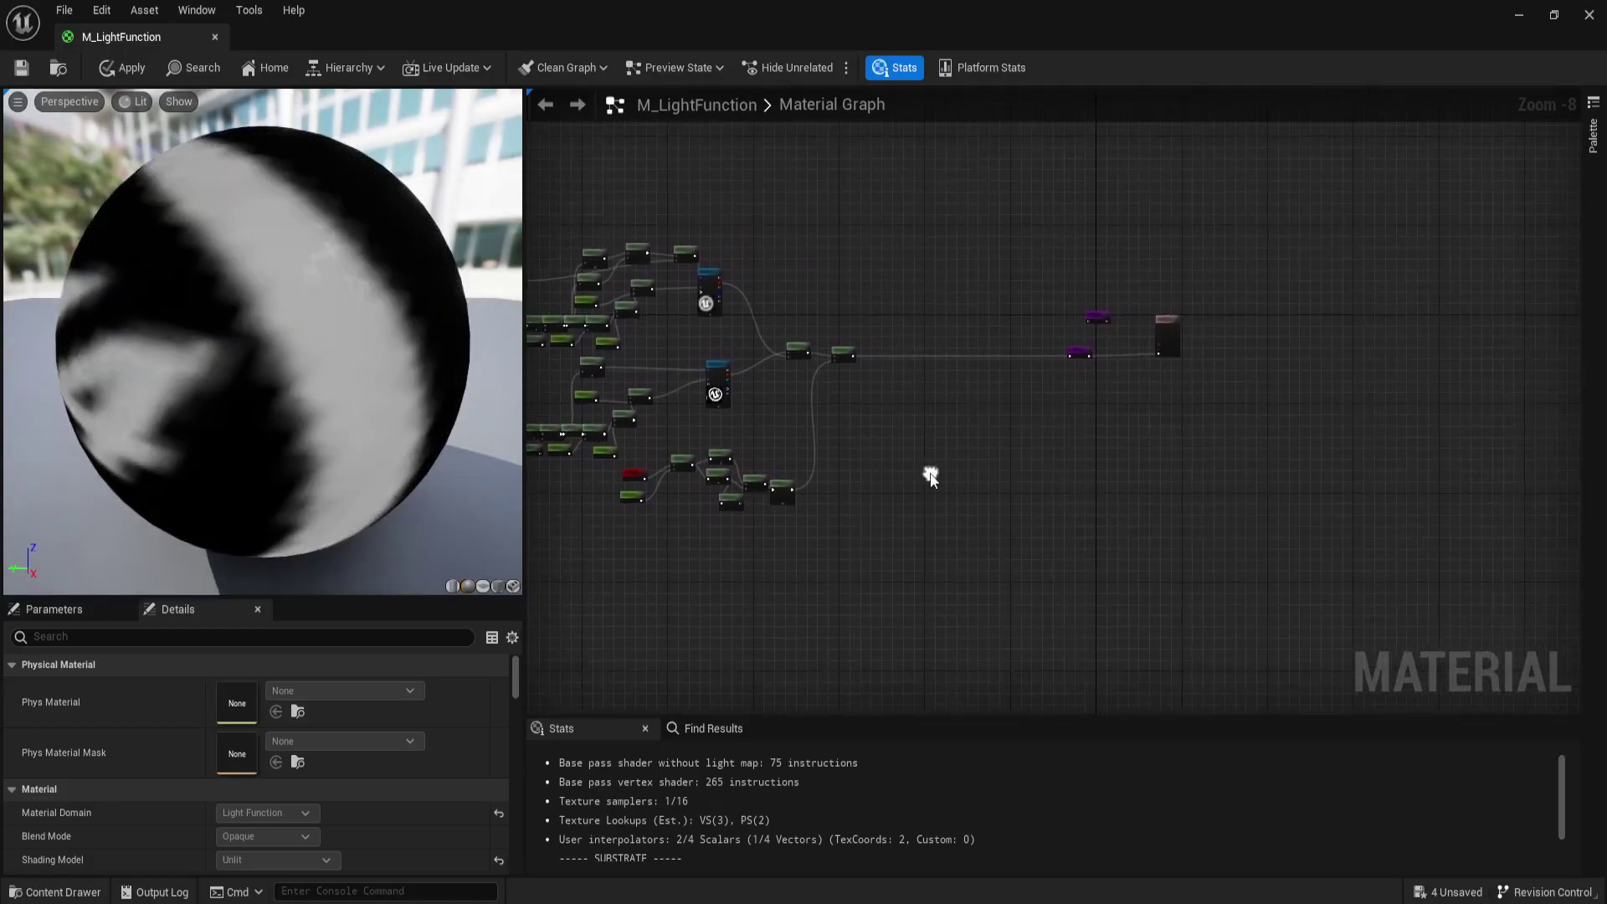
scroll(1074, 453, up, 3)
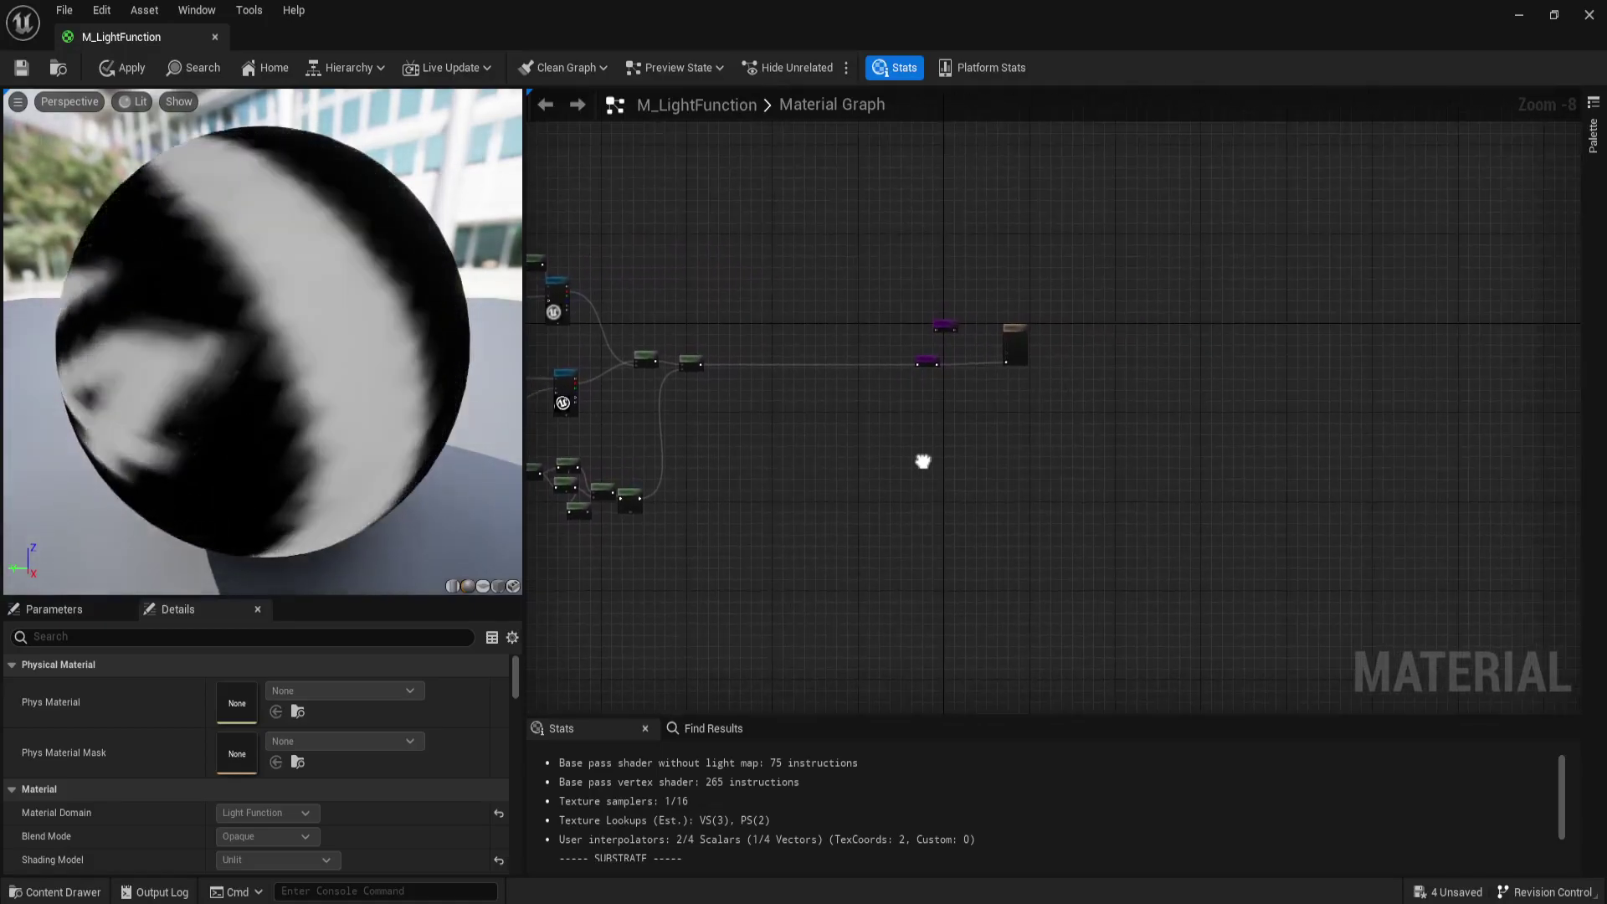
right_drag(922, 459, 892, 470)
scroll(939, 372, up, 4)
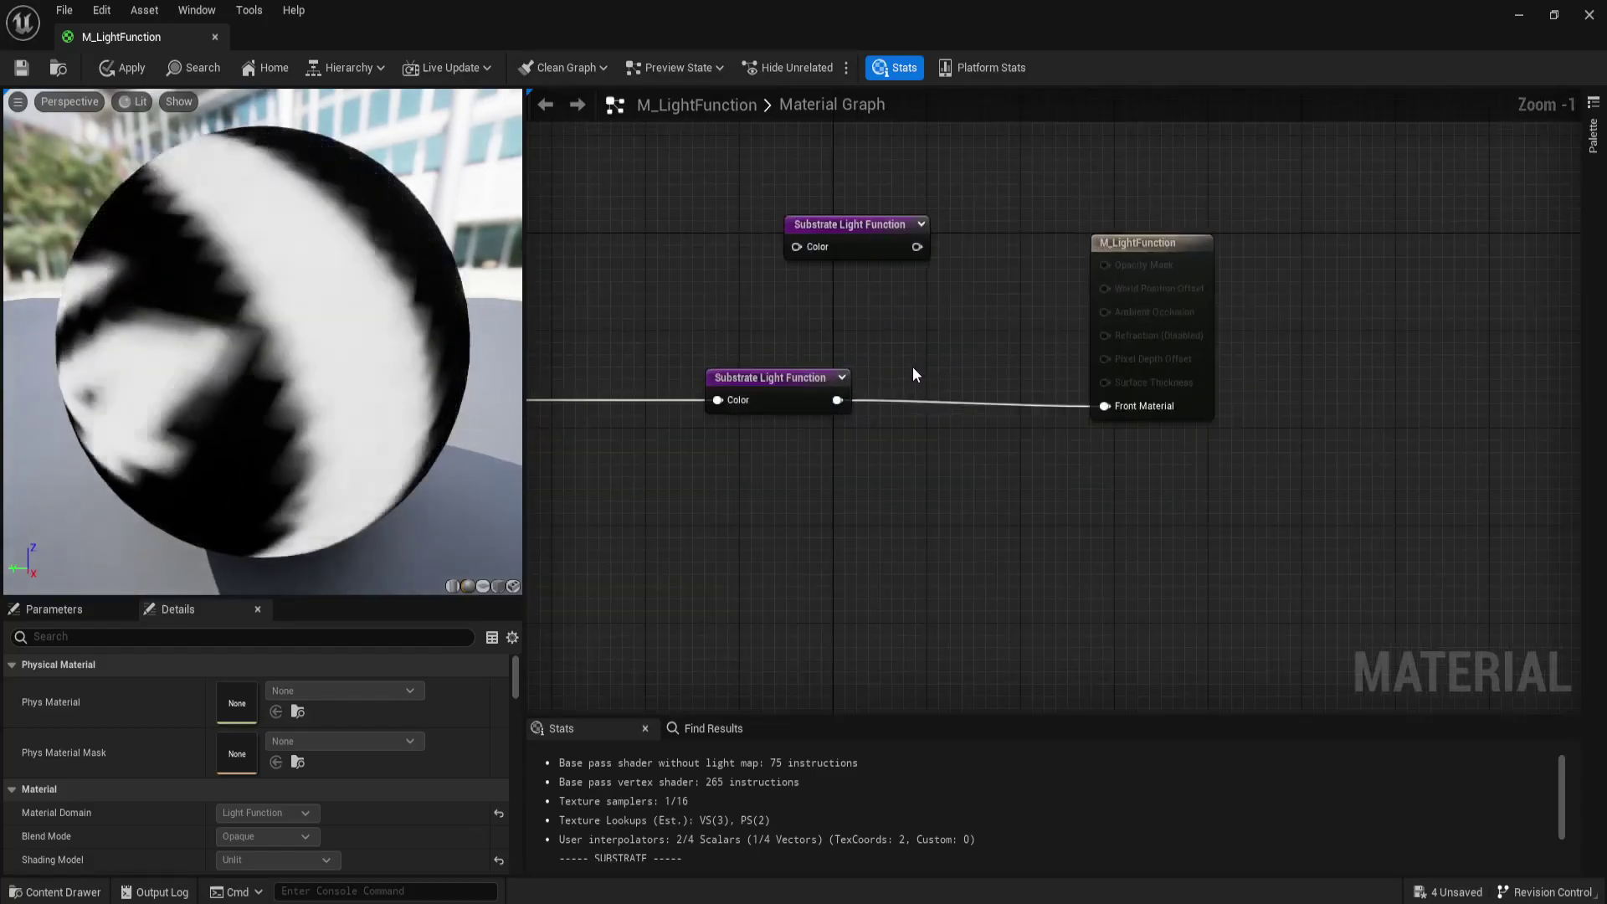
scroll(912, 374, up, 1)
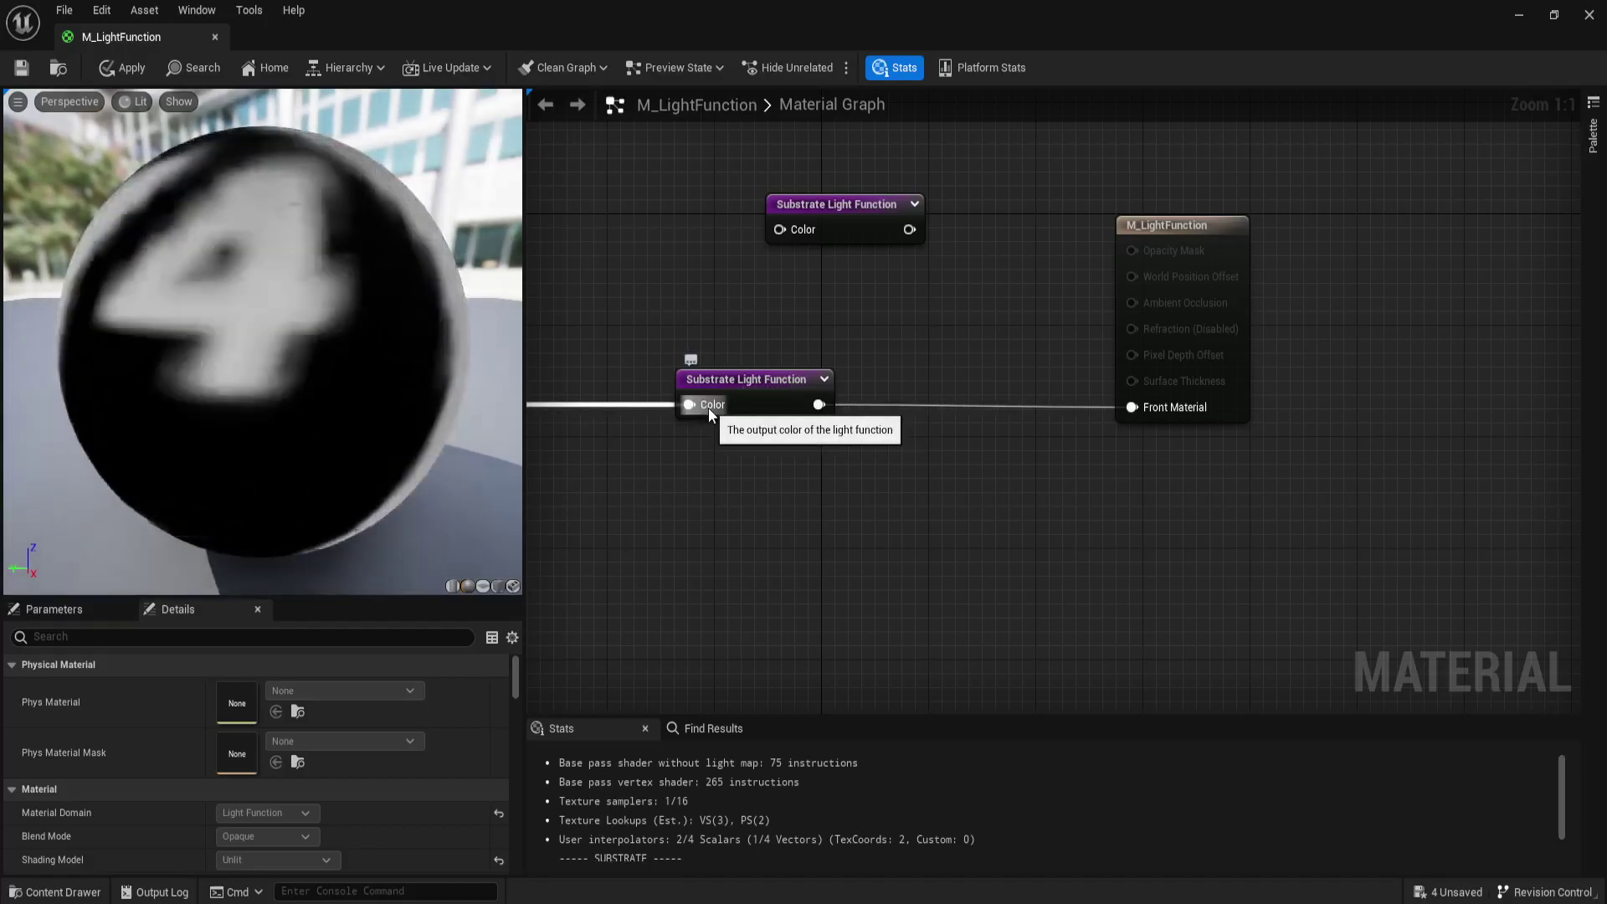
right_drag(686, 405, 812, 352)
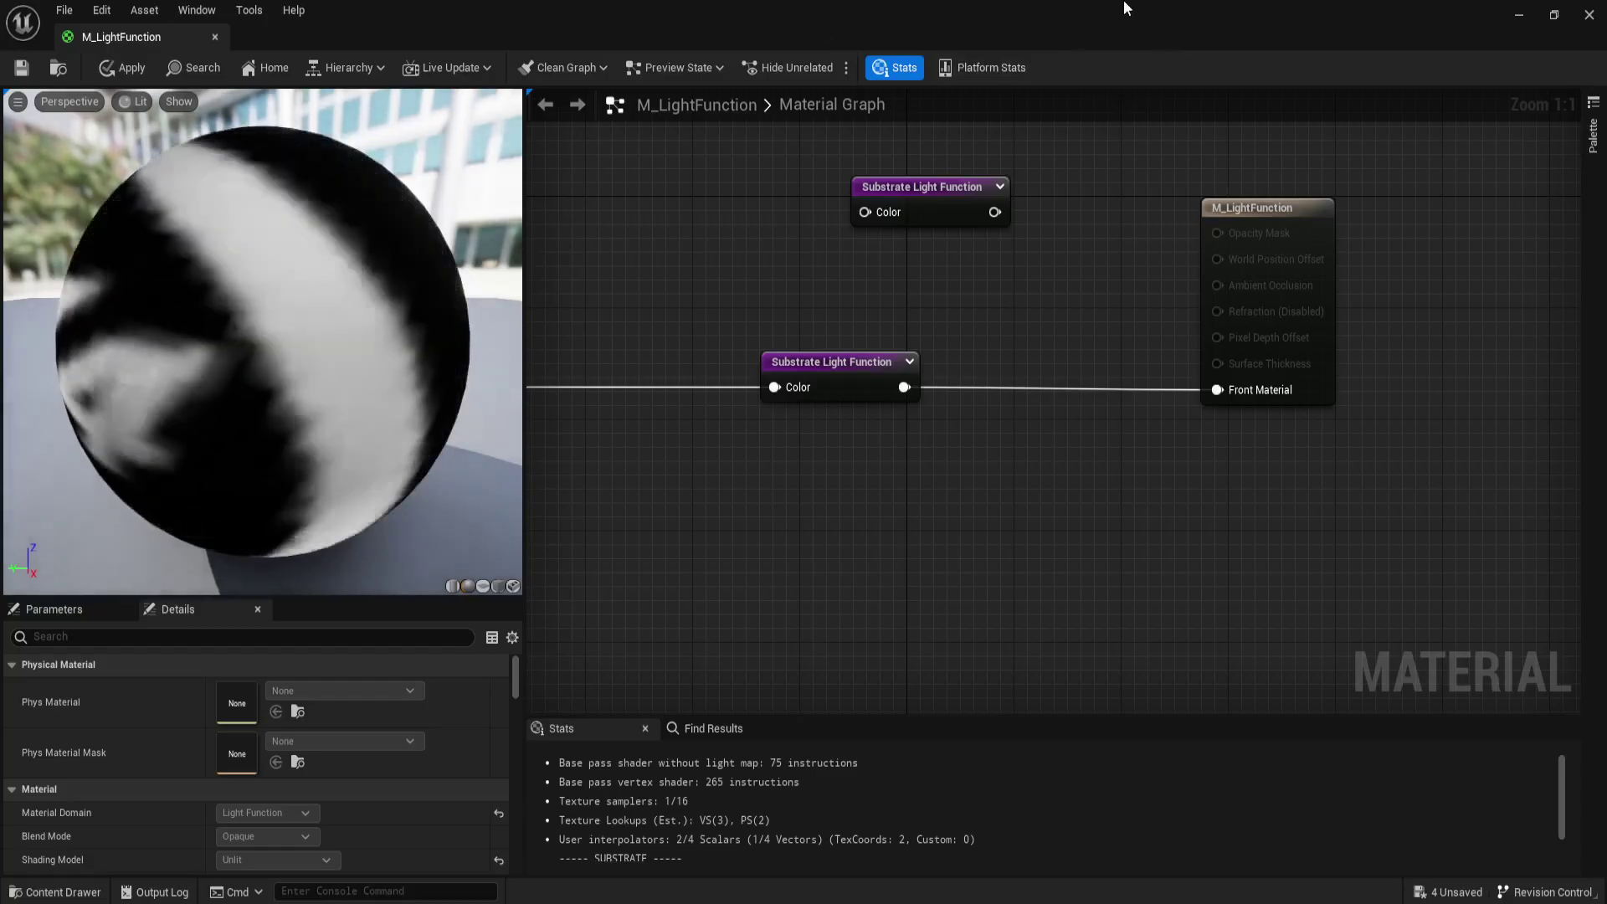
- Close M_LightFunction, discarding its changes, and move the view toward the spotlight
click(1588, 14)
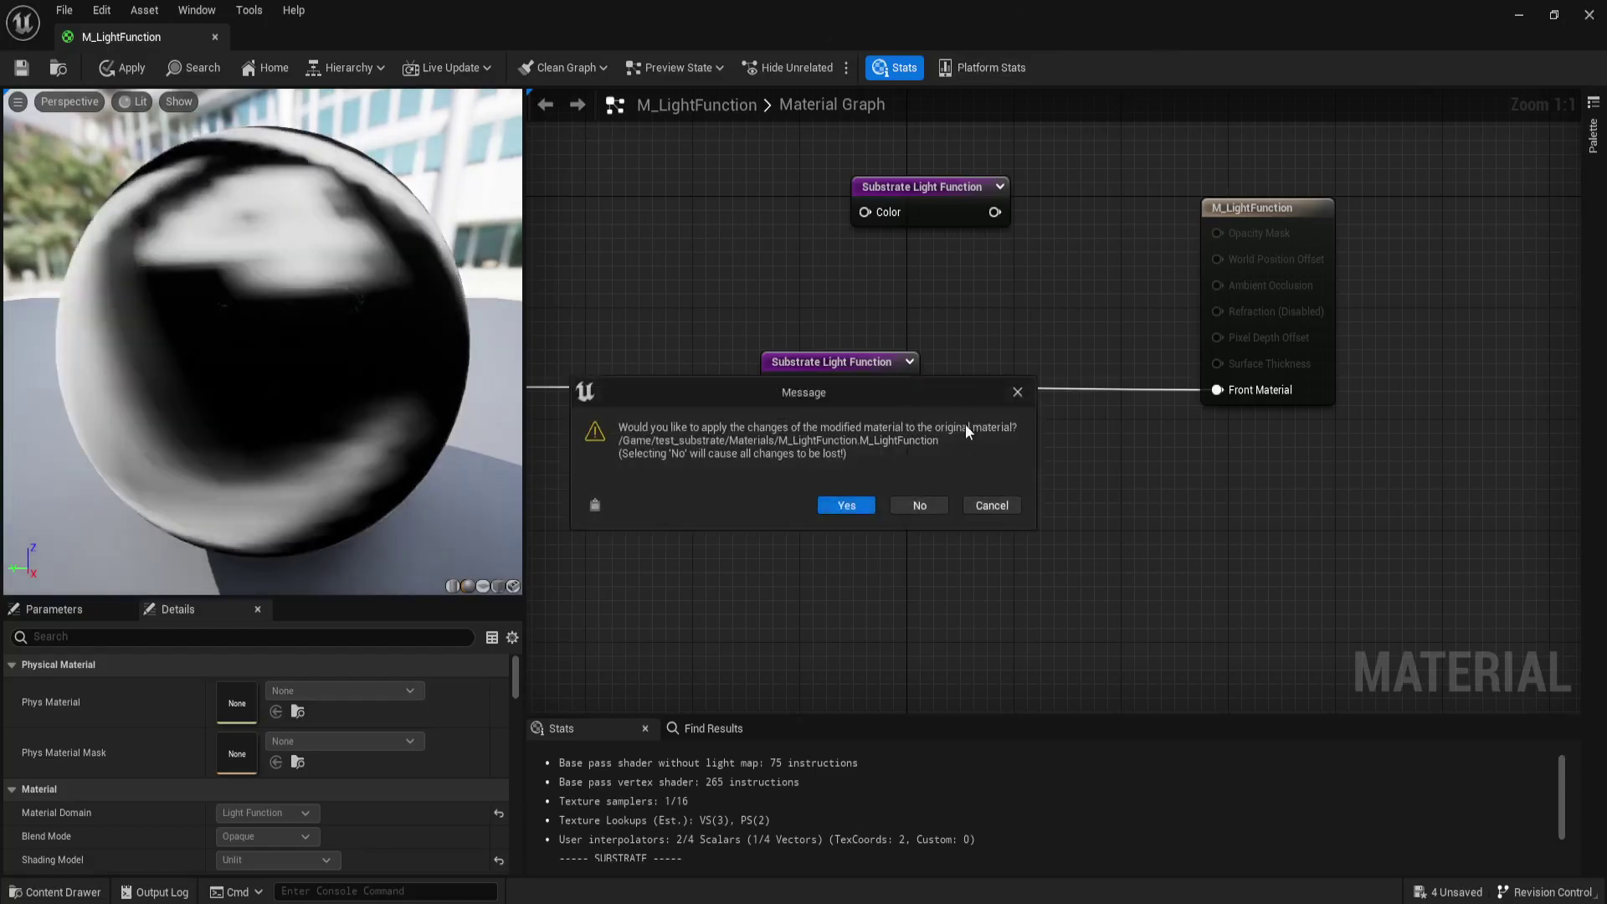
click(922, 504)
mouse_move(583, 171)
alt+mouse_down()
mouse_move(768, 351)
mouse_move(452, 334)
alt+mouse_up()
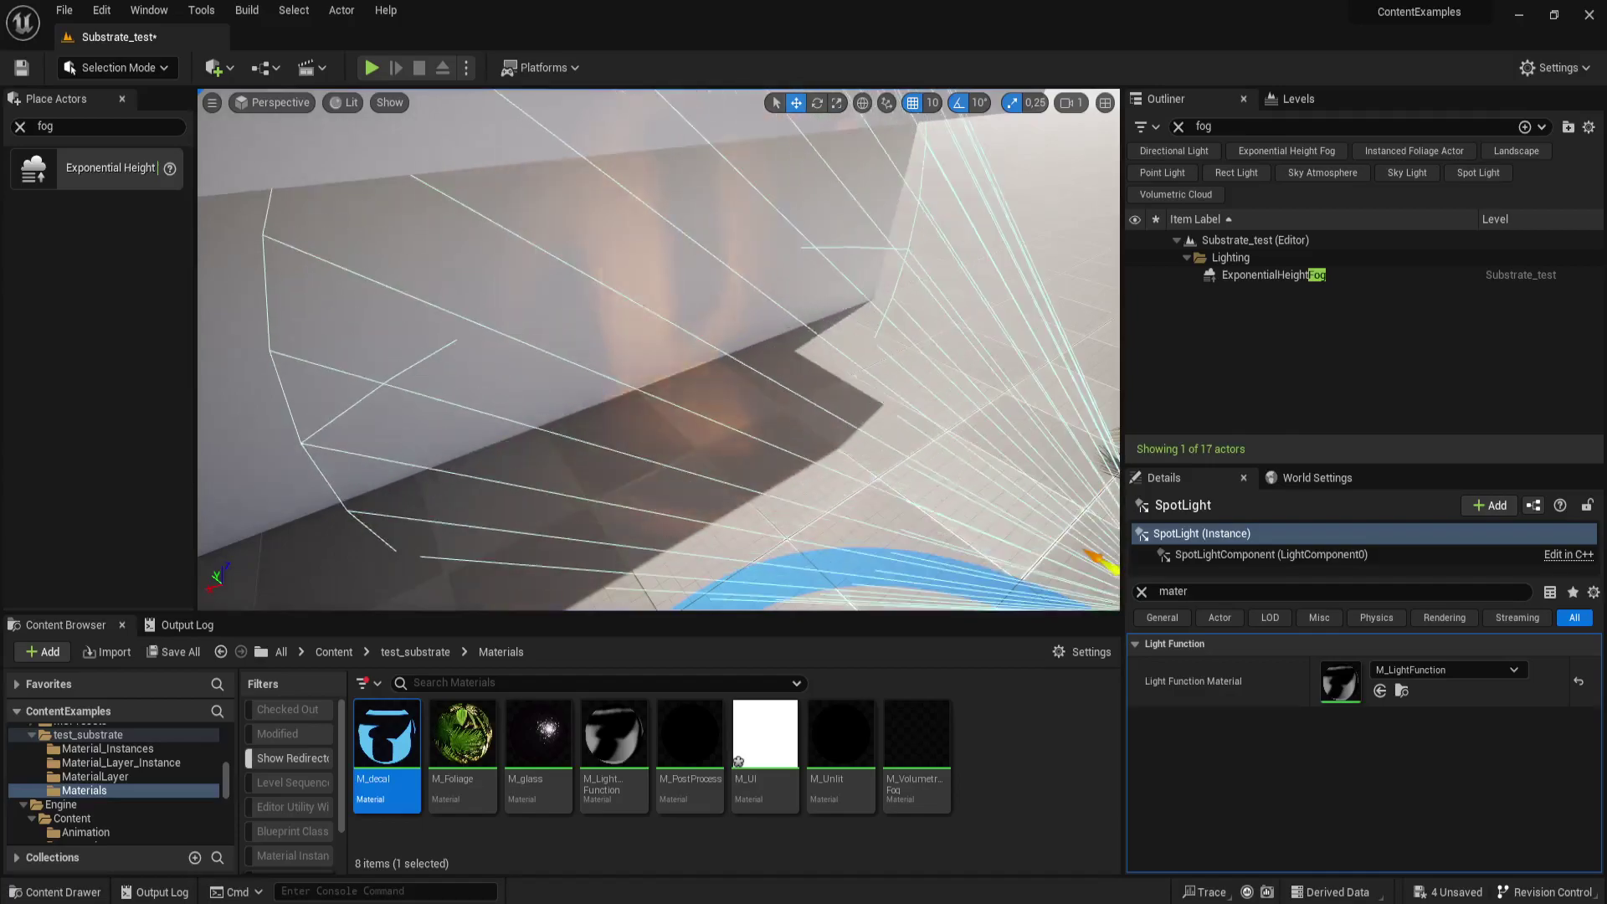
- Move the spotlight right and rotate it about Z so the logo falls on the wall
mouse_move(452, 334)
mouse_down()
mouse_move(956, 447)
mouse_move(646, 405)
mouse_up()
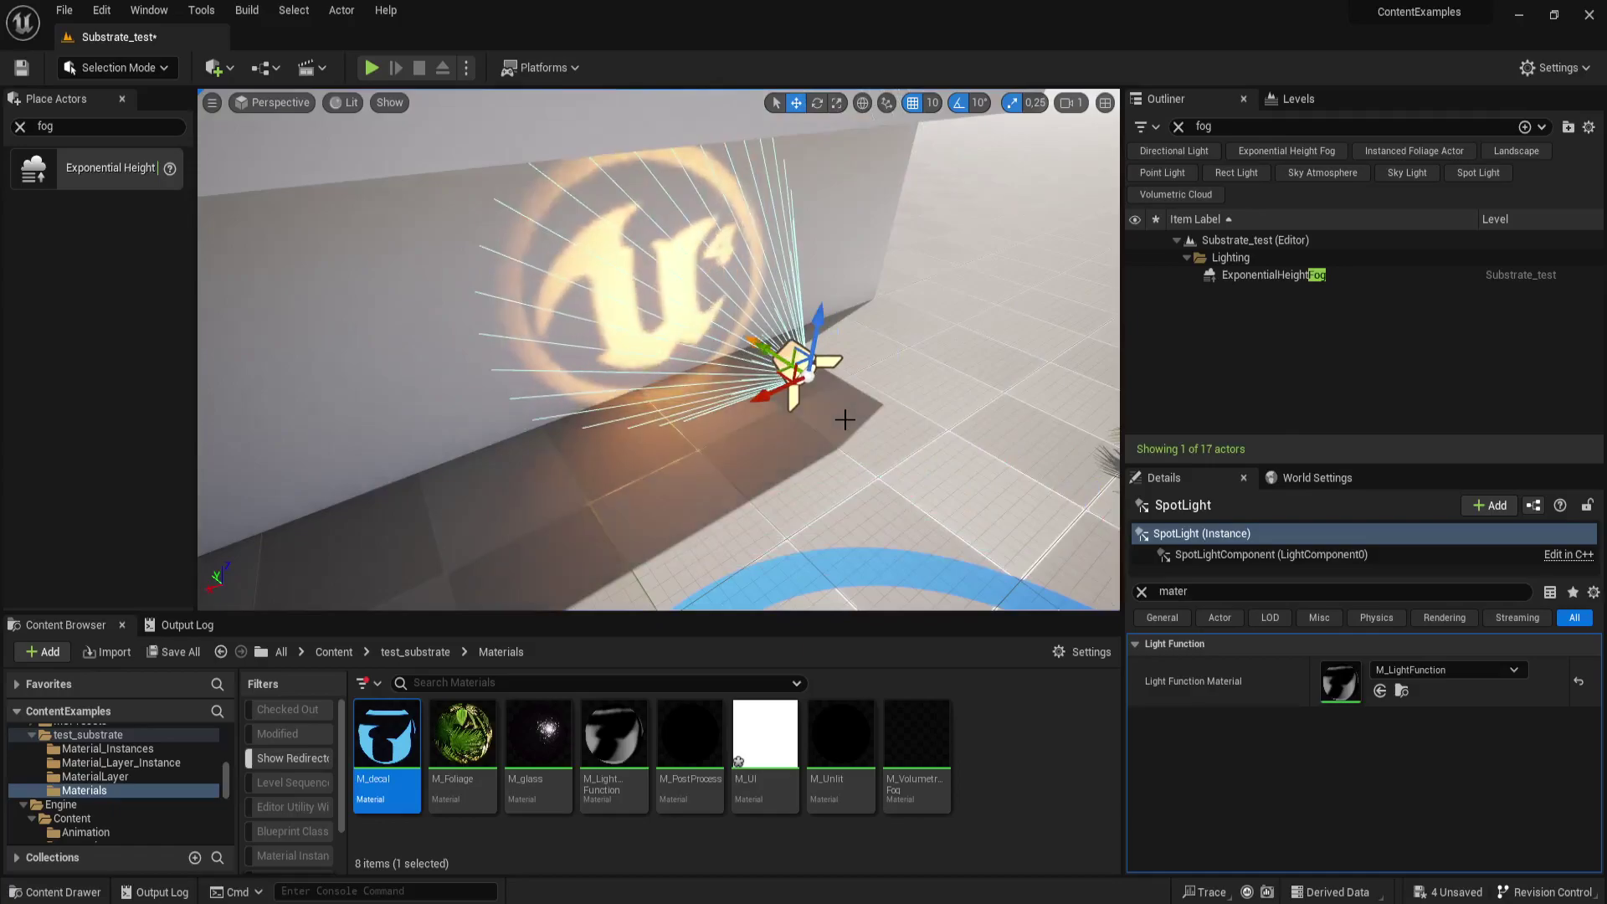
key(e)
mouse_move(864, 448)
mouse_down()
mouse_move(728, 427)
mouse_move(927, 592)
mouse_move(708, 310)
mouse_move(636, 318)
mouse_up()
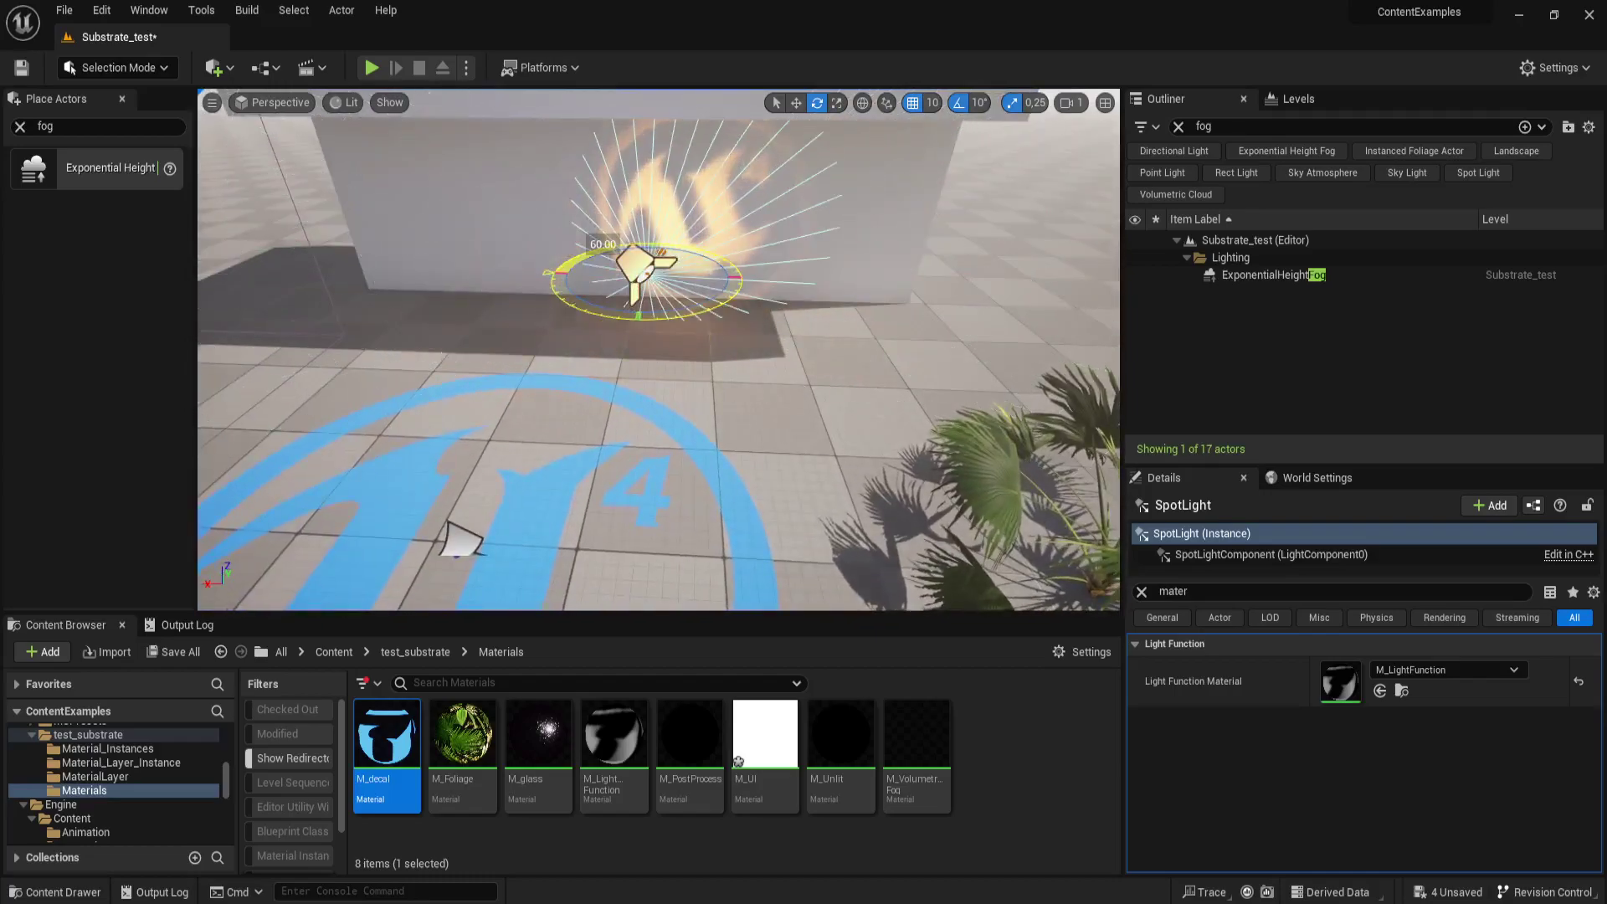
- Navigate the view past the floor decal and plant to the blue fog cube
mouse_move(703, 312)
alt+mouse_down()
mouse_move(817, 455)
mouse_move(778, 435)
alt+mouse_up()
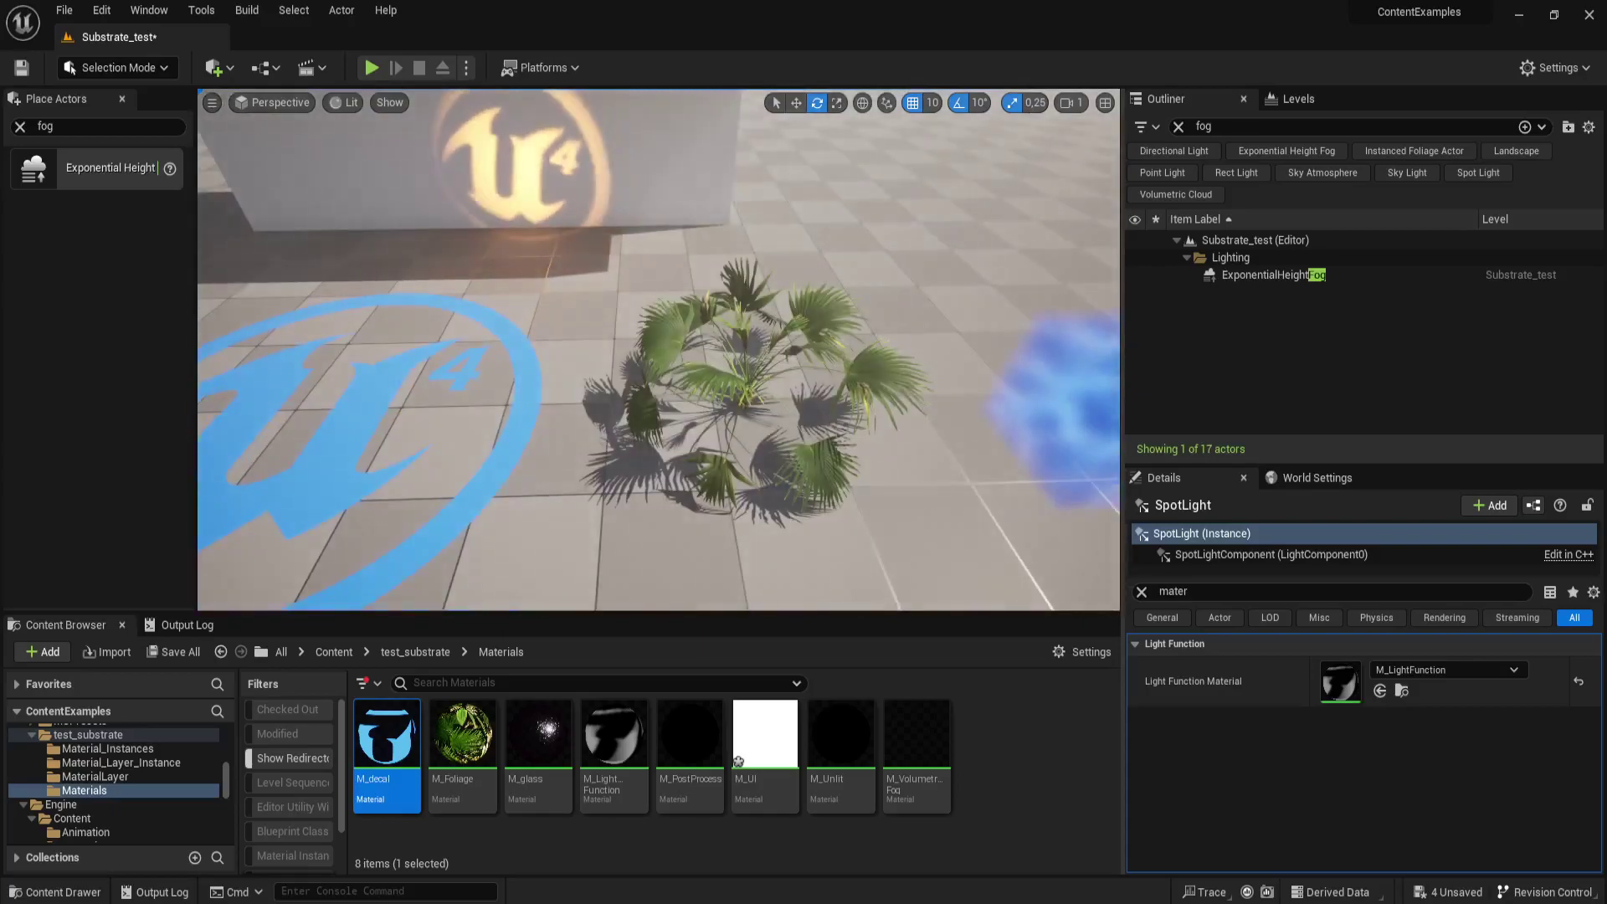
alt+drag(778, 435, 670, 376)
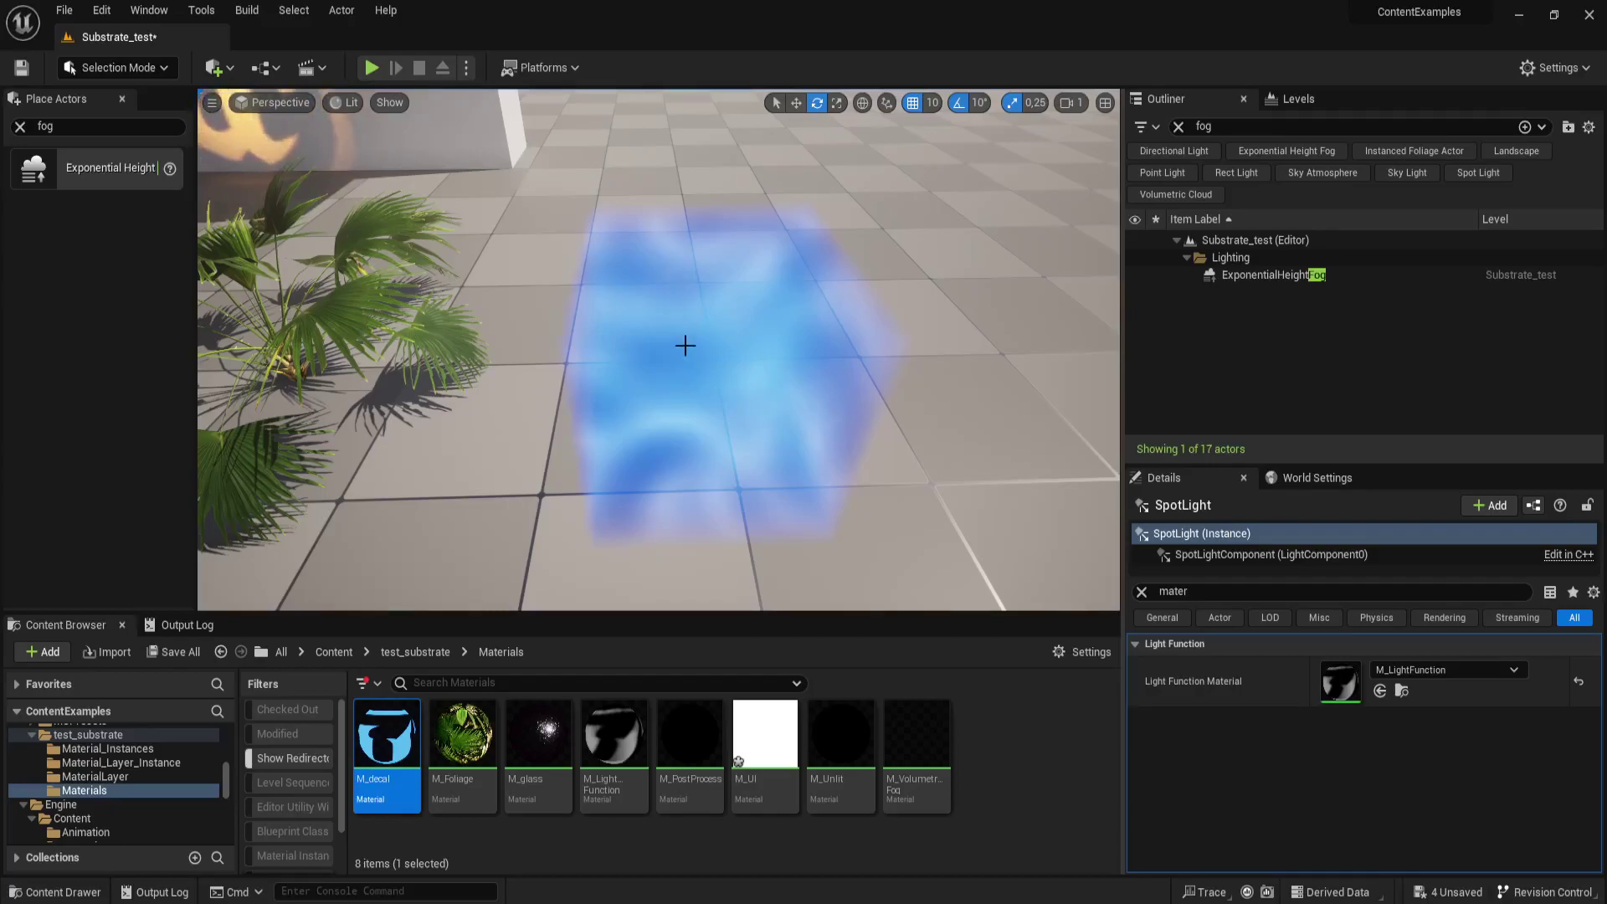
key(Left)
key(Down)
key(Down)
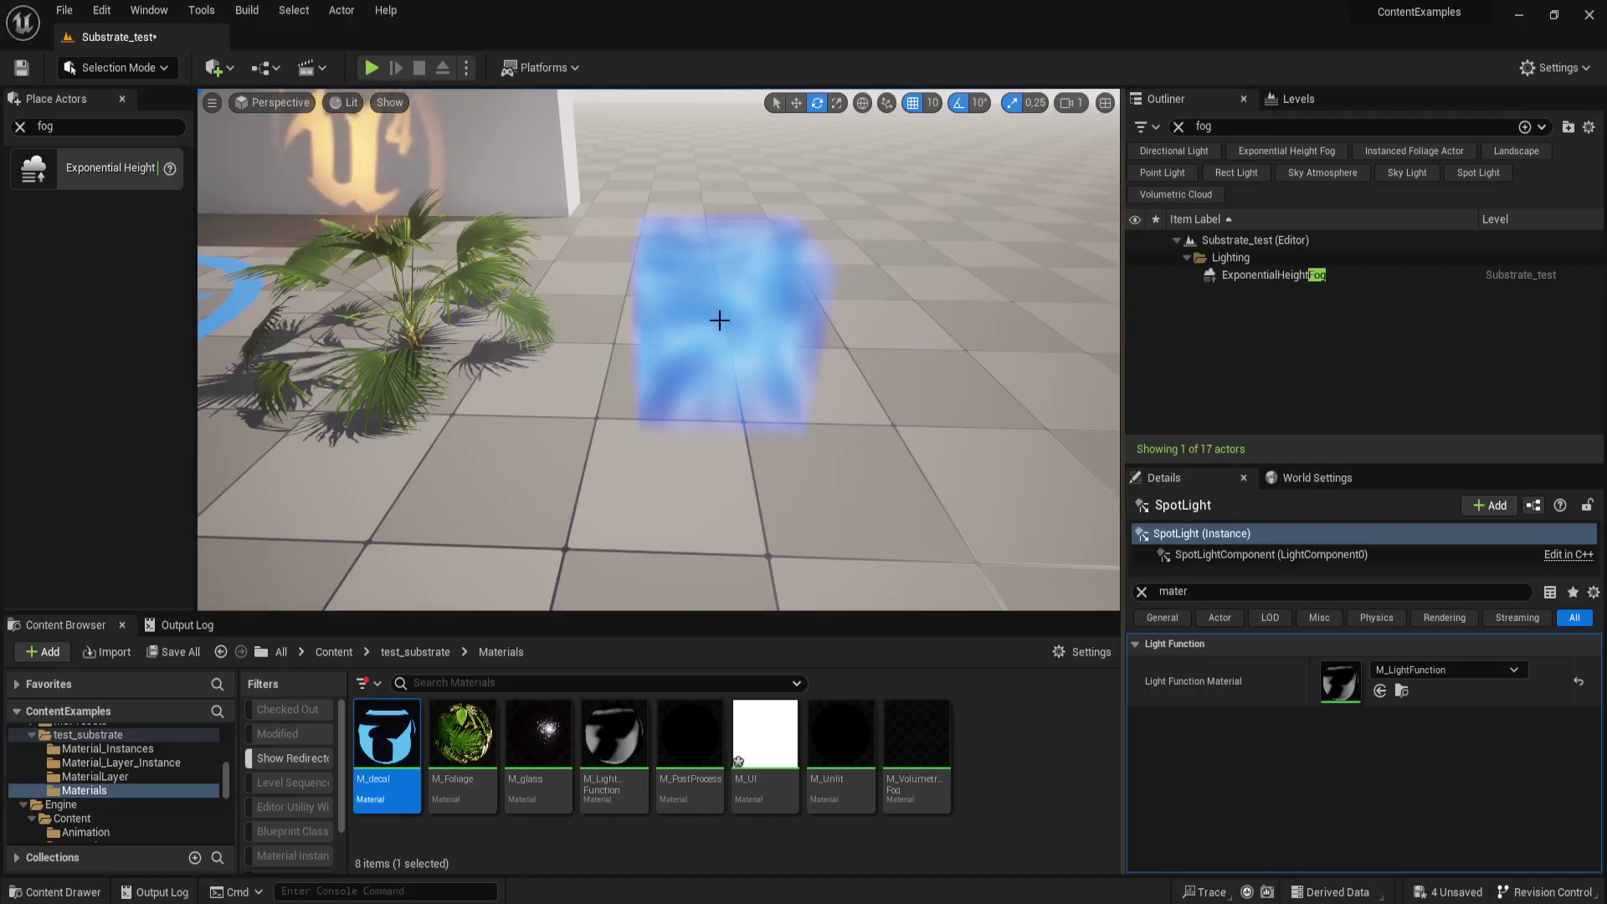
right_drag(718, 320, 718, 301)
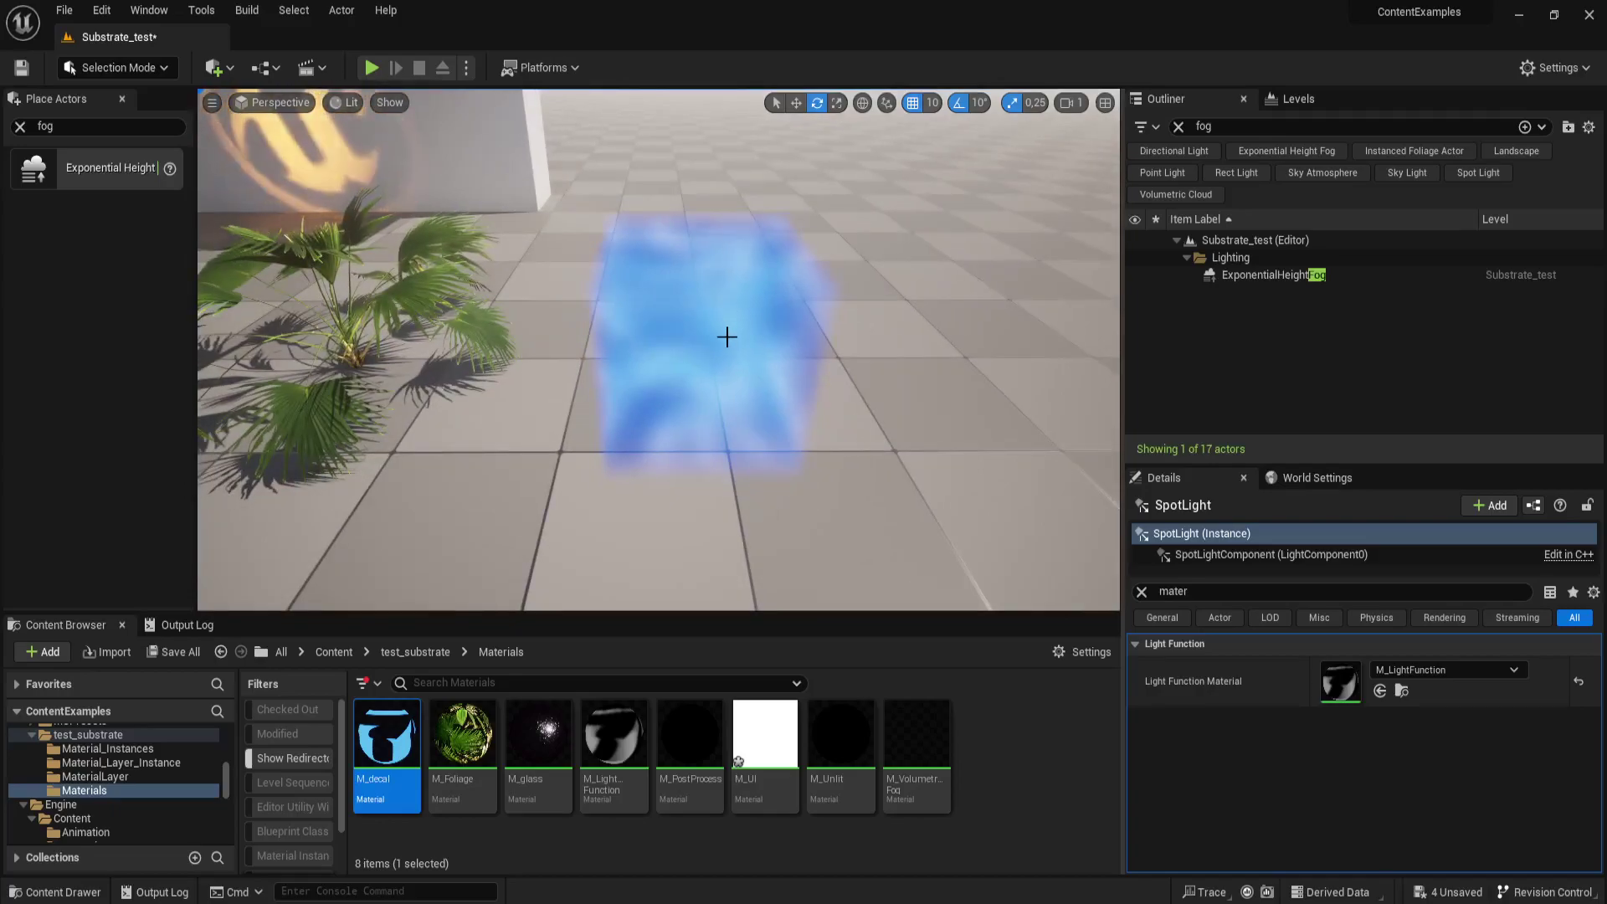
- Select the blue fog cube, browse to its material, and open M_Volumetric_Fog
click(723, 333)
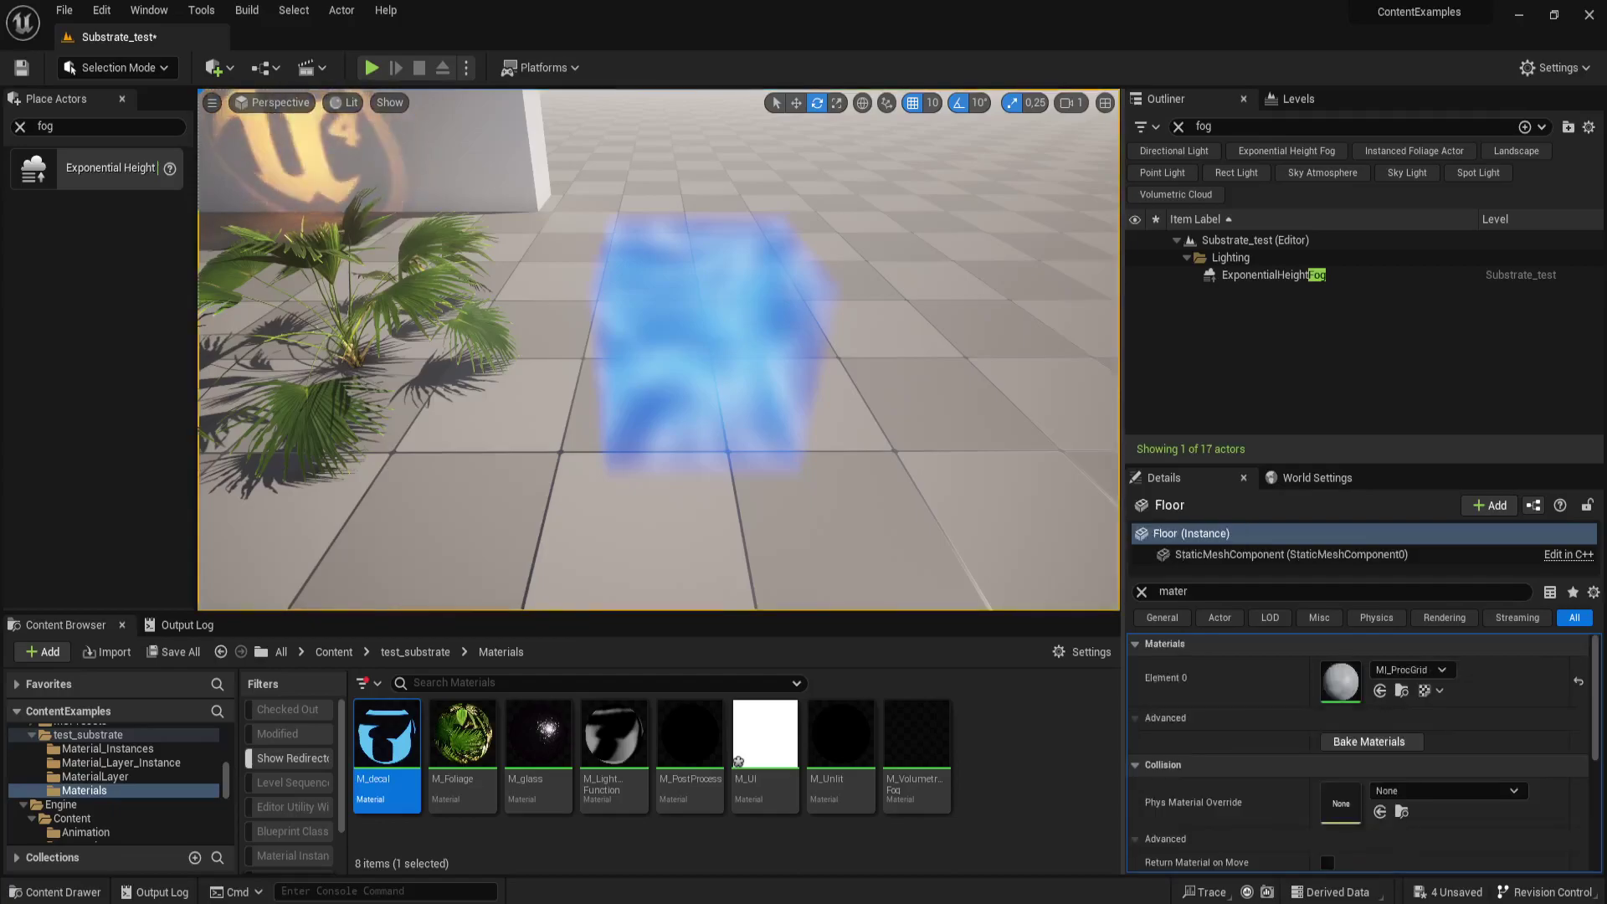
click(736, 328)
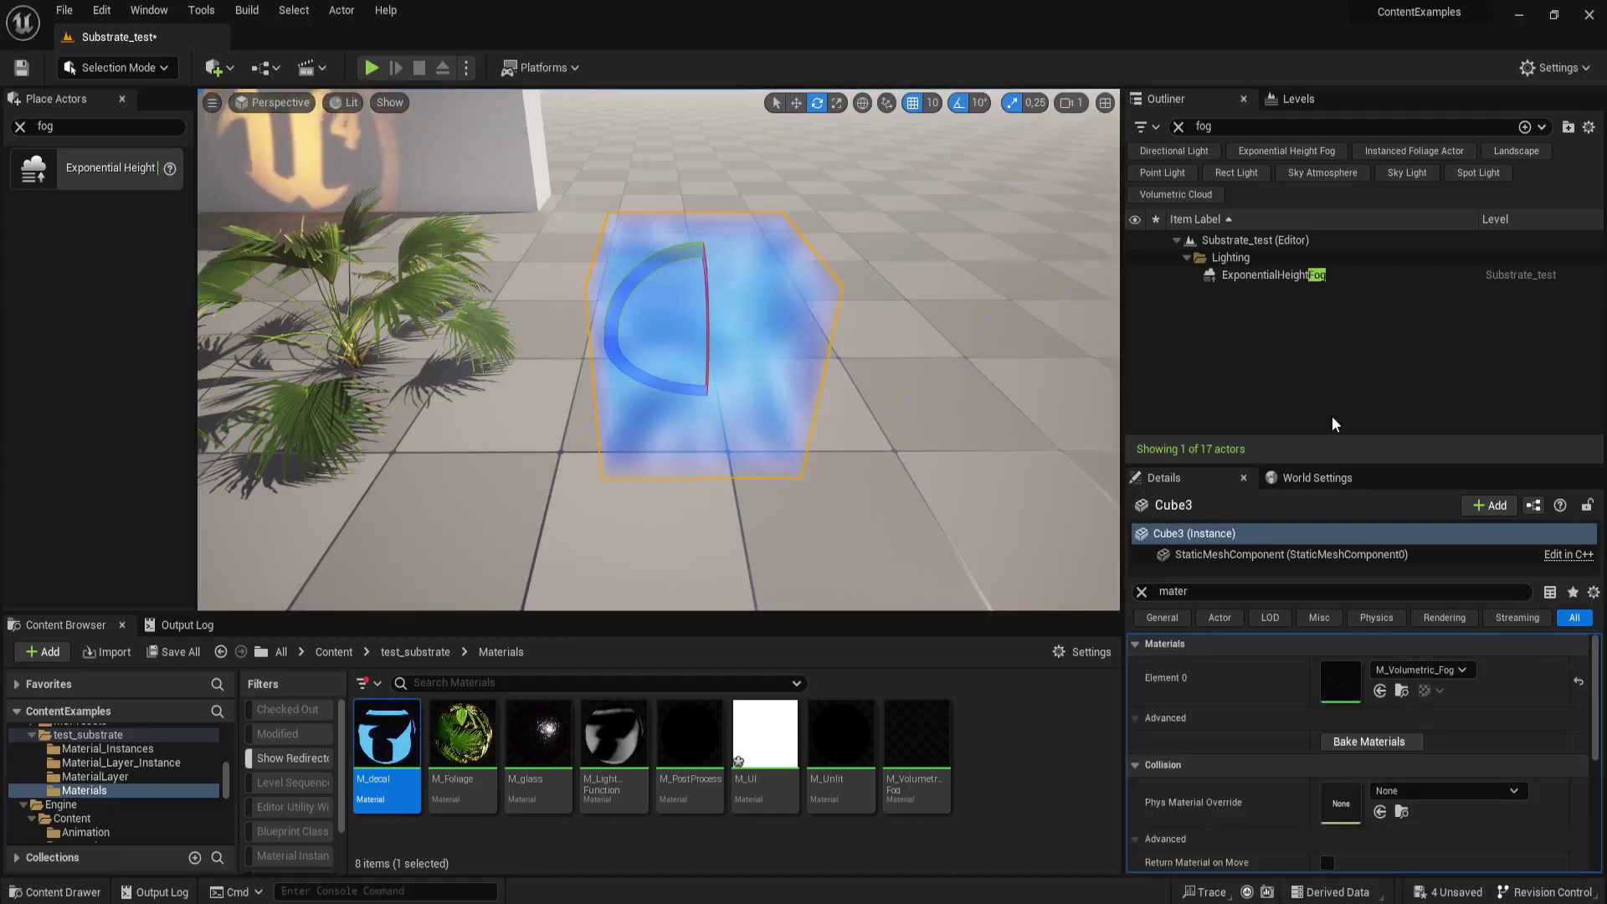
right_drag(889, 401, 888, 401)
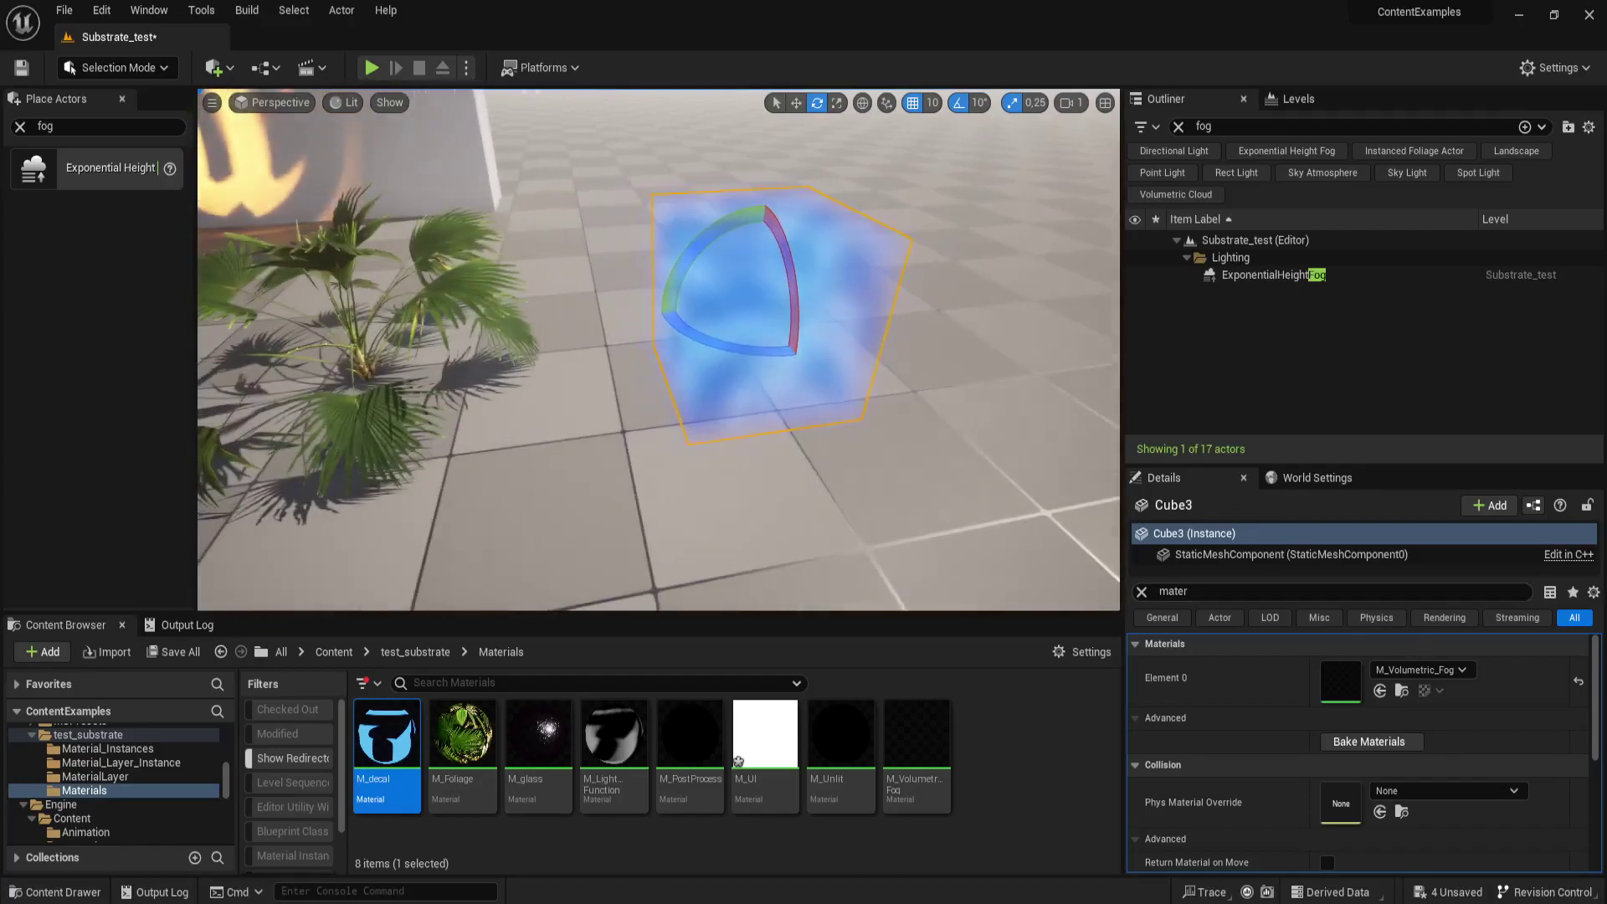
click(1401, 690)
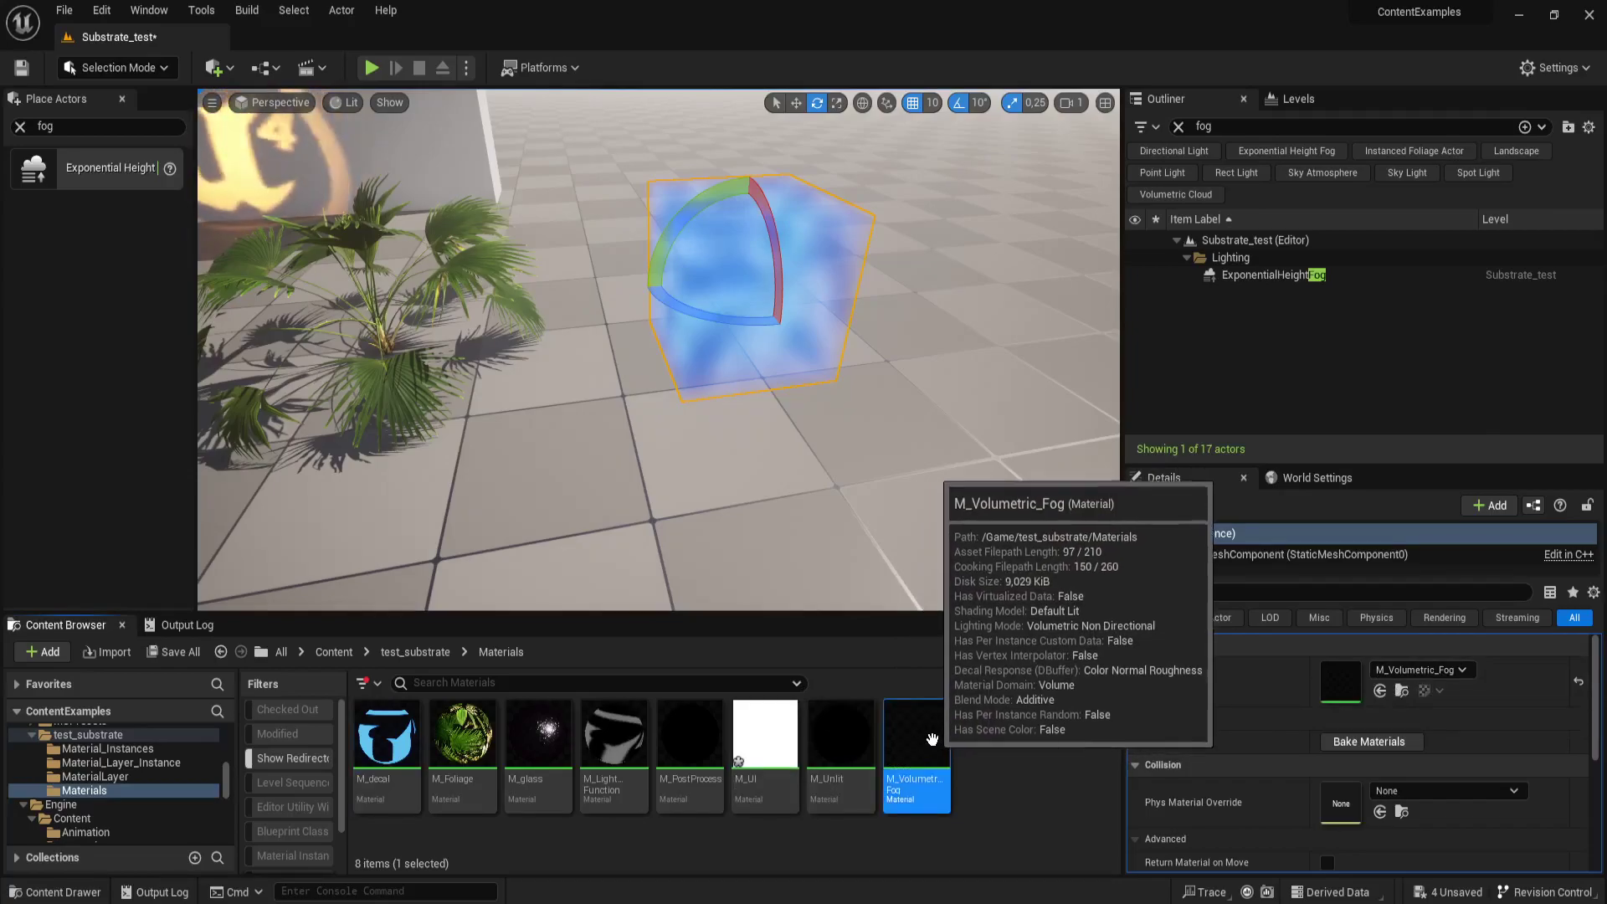
double_click(920, 735)
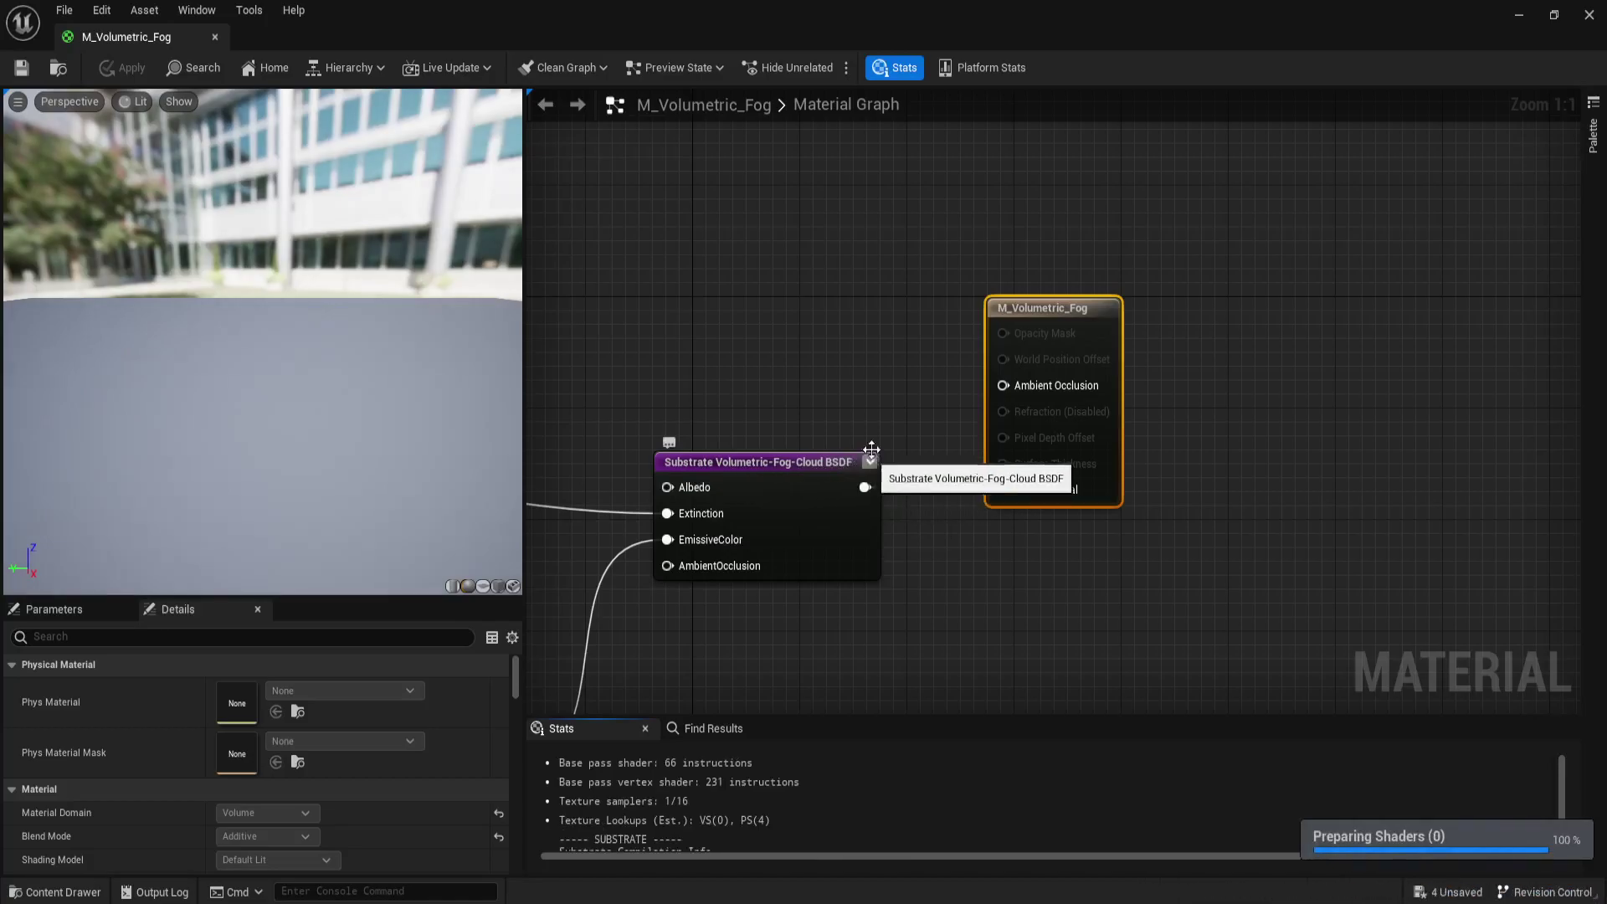
- Add a spare Substrate Volumetric-Fog-Cloud BSDF node via 'substrate', then delete it
right_click(674, 246)
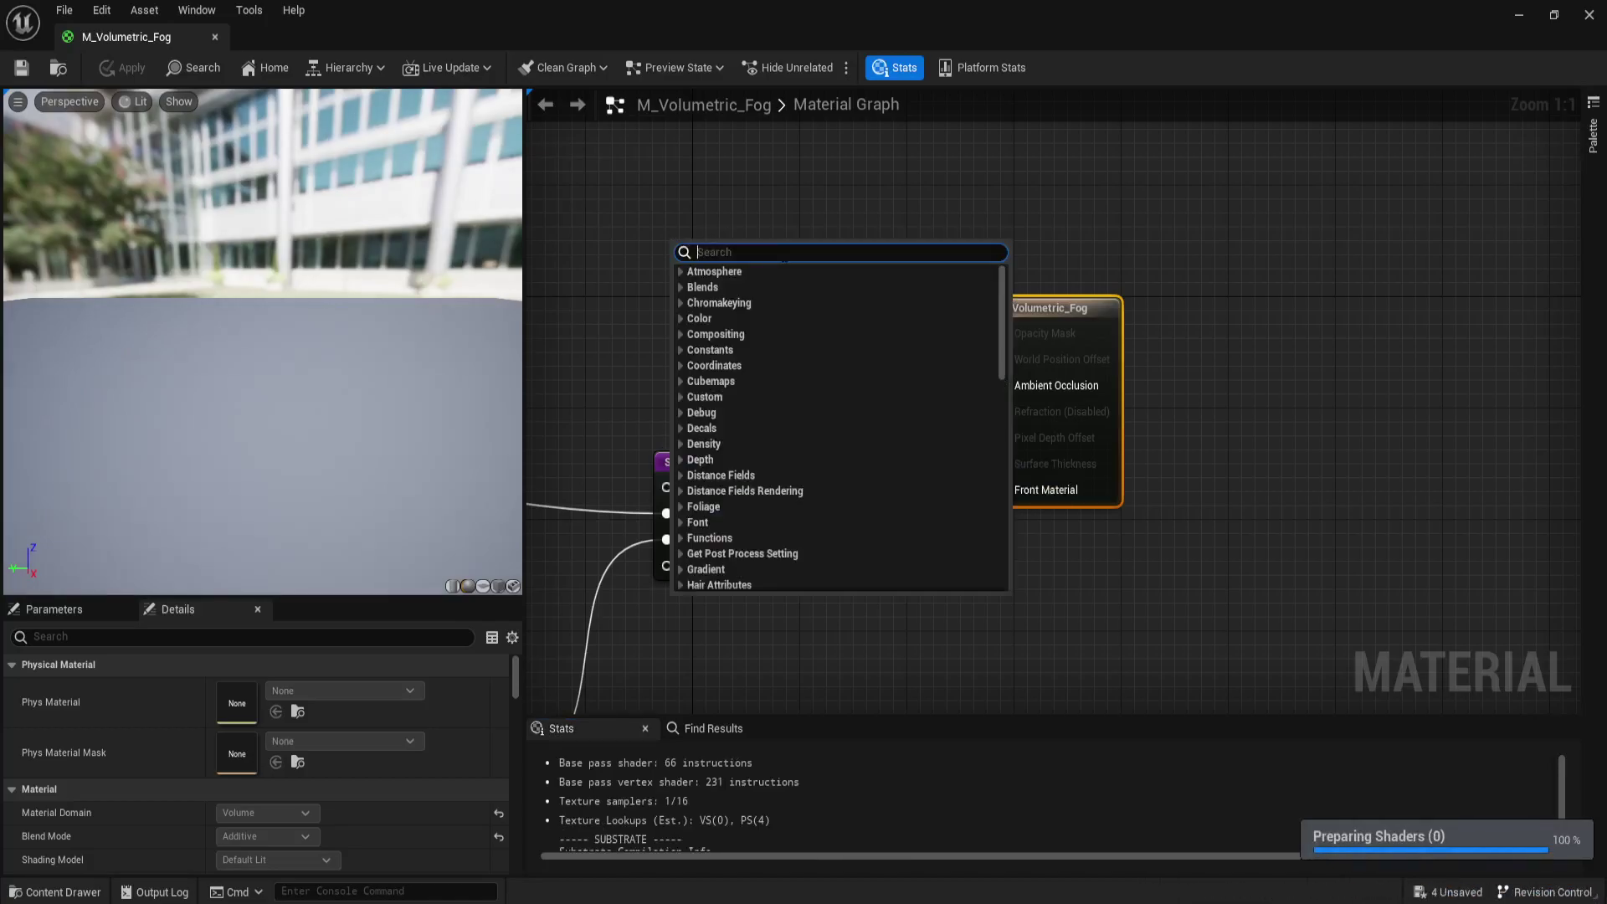
text(substrate)
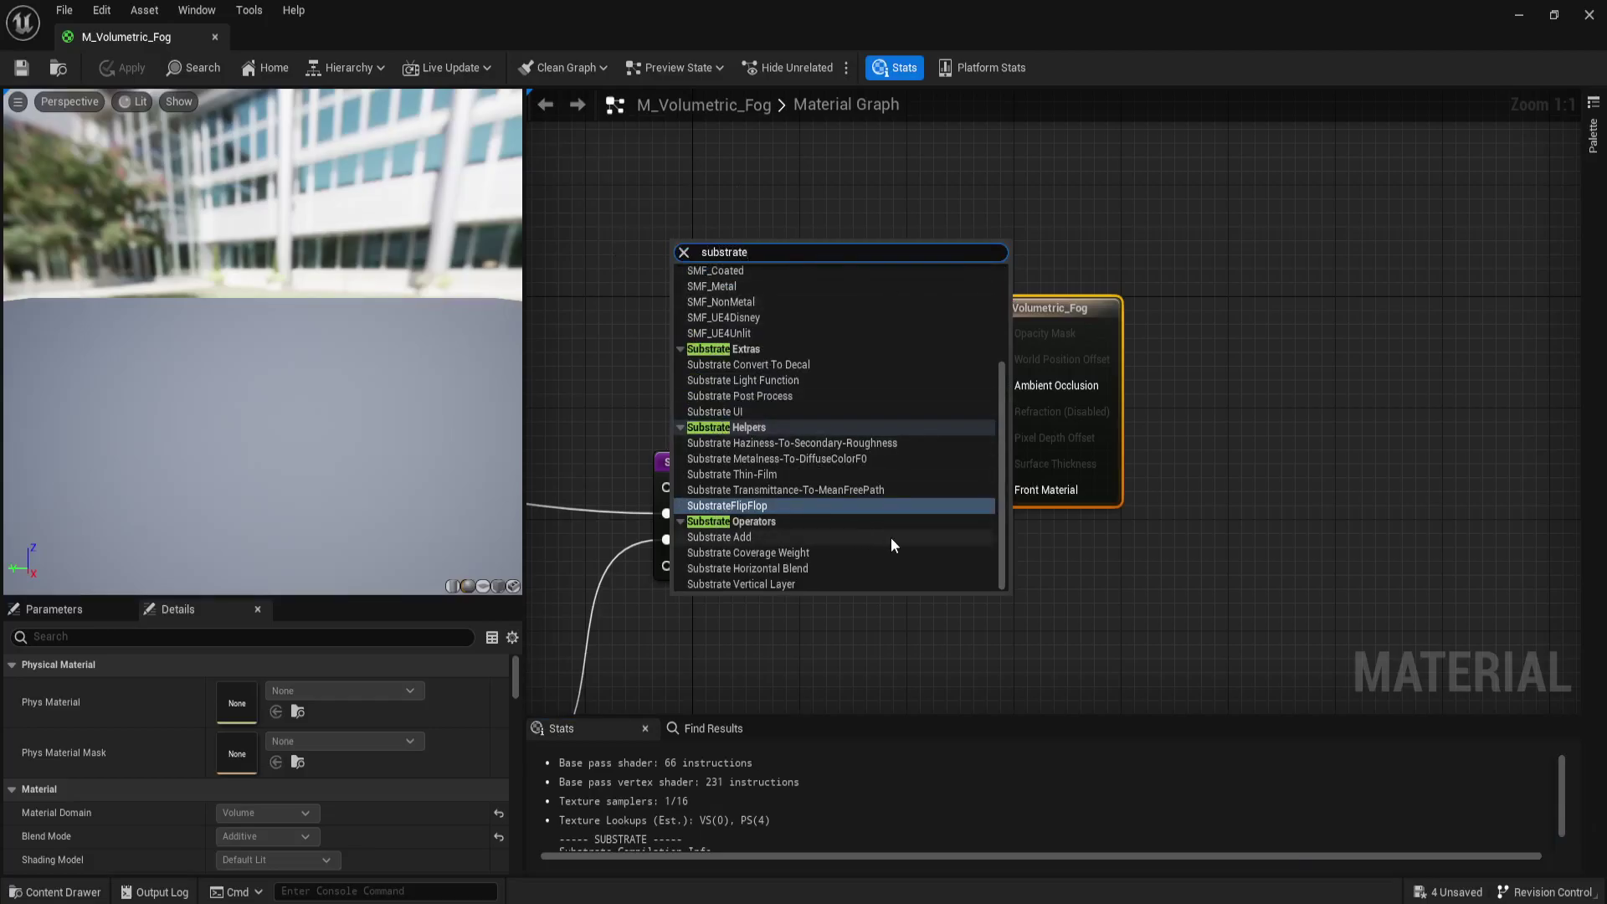
scroll(890, 538, up, 2)
scroll(890, 537, up, 2)
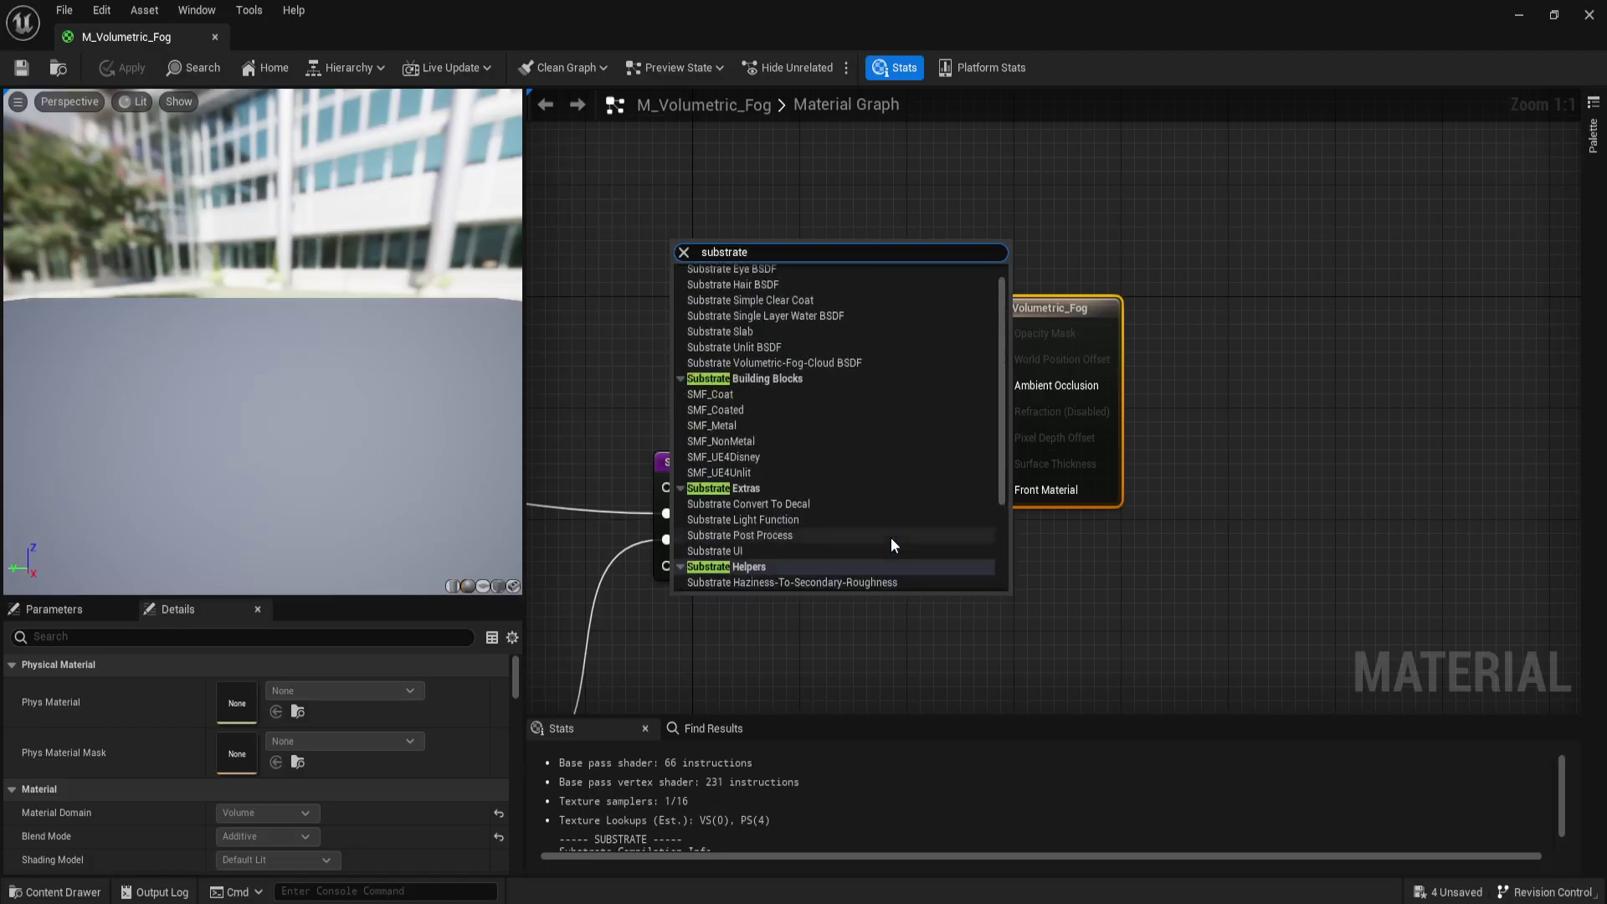
scroll(887, 502, up, 1)
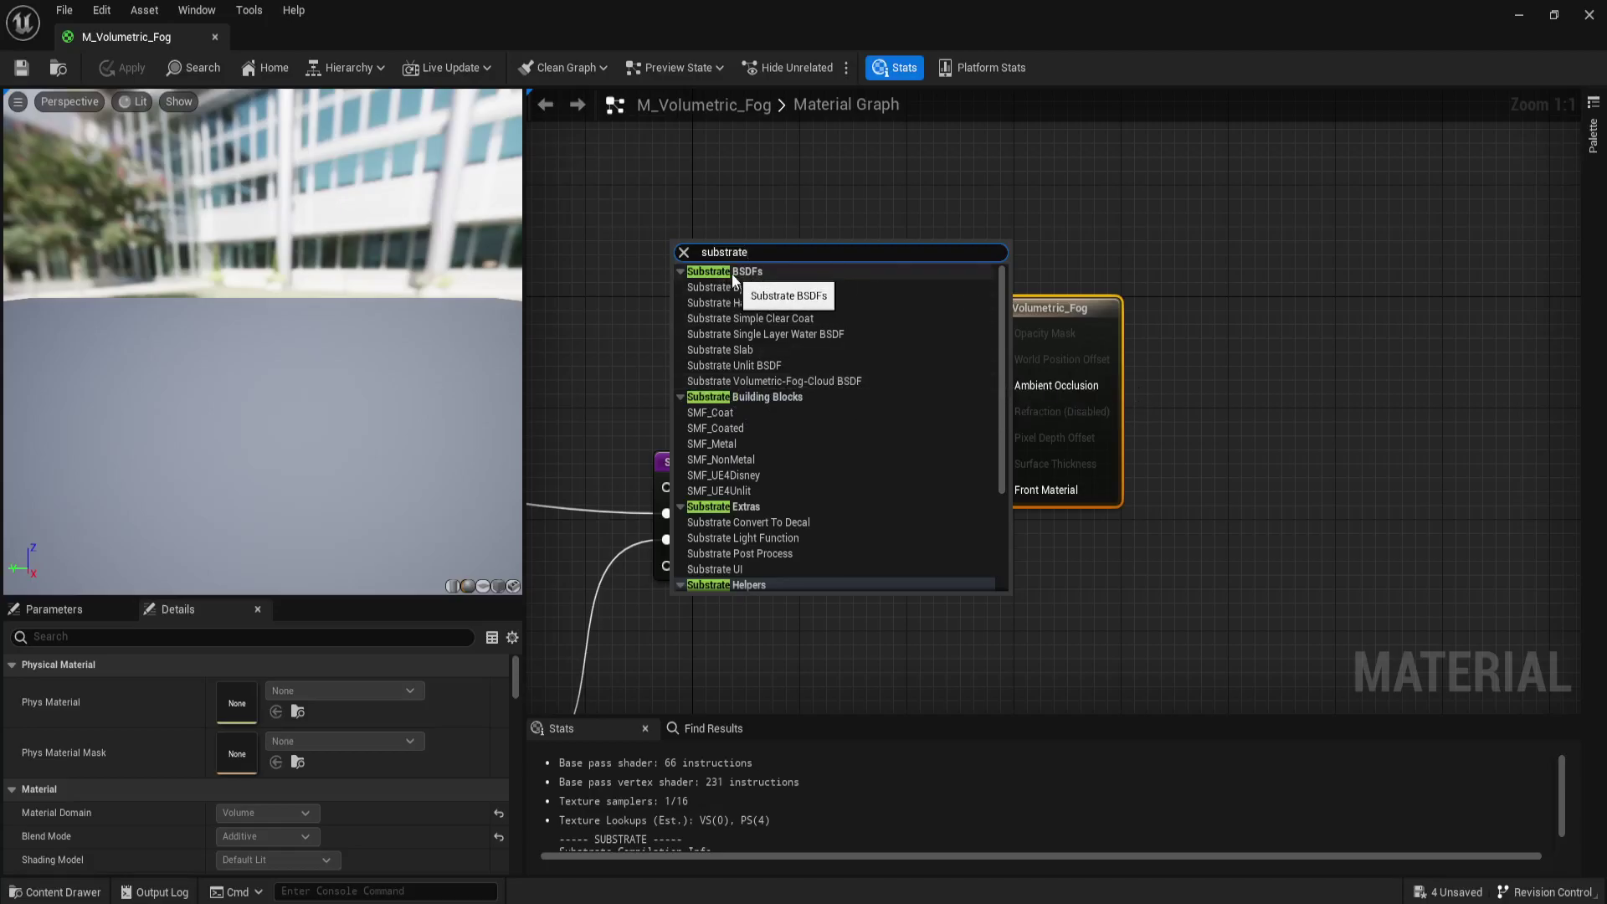
click(825, 387)
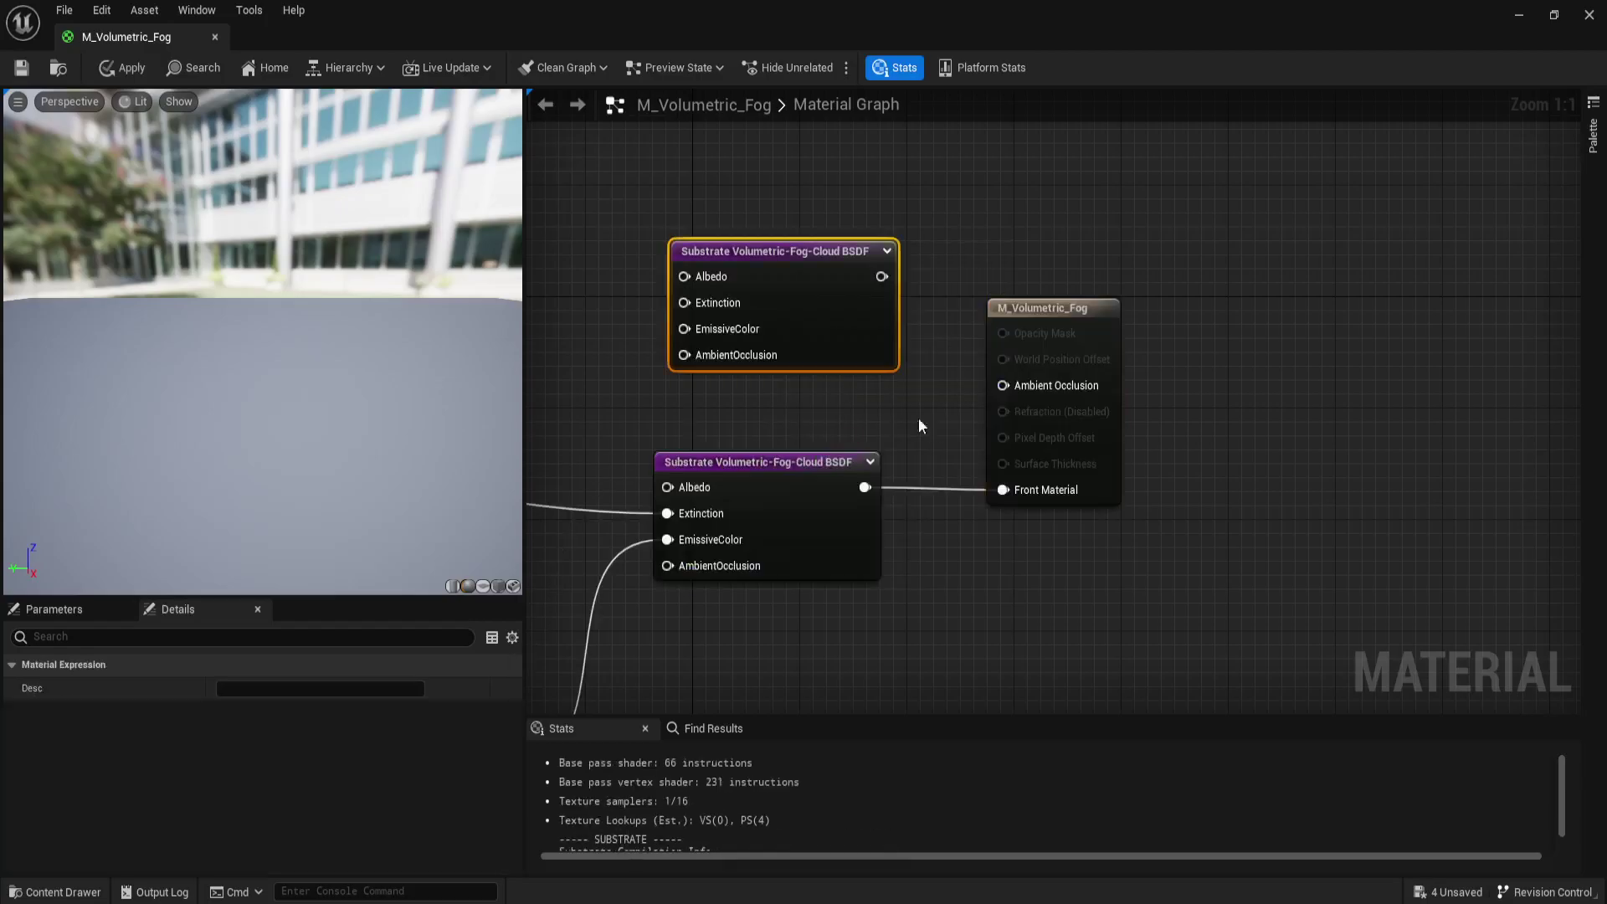
drag(823, 328, 810, 328)
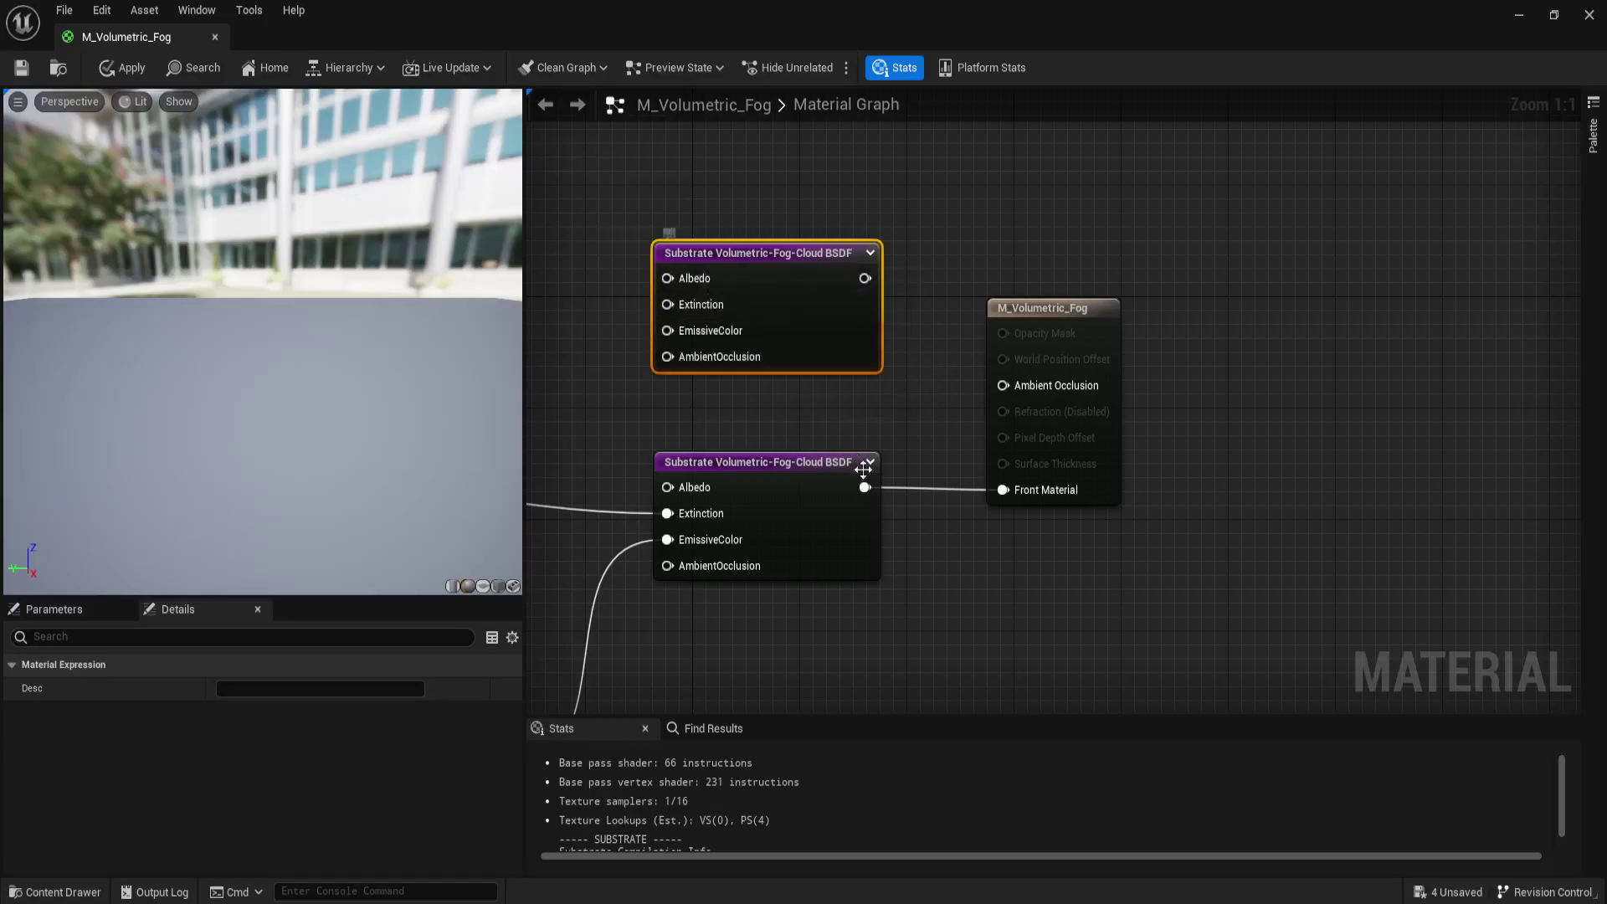
key(Delete)
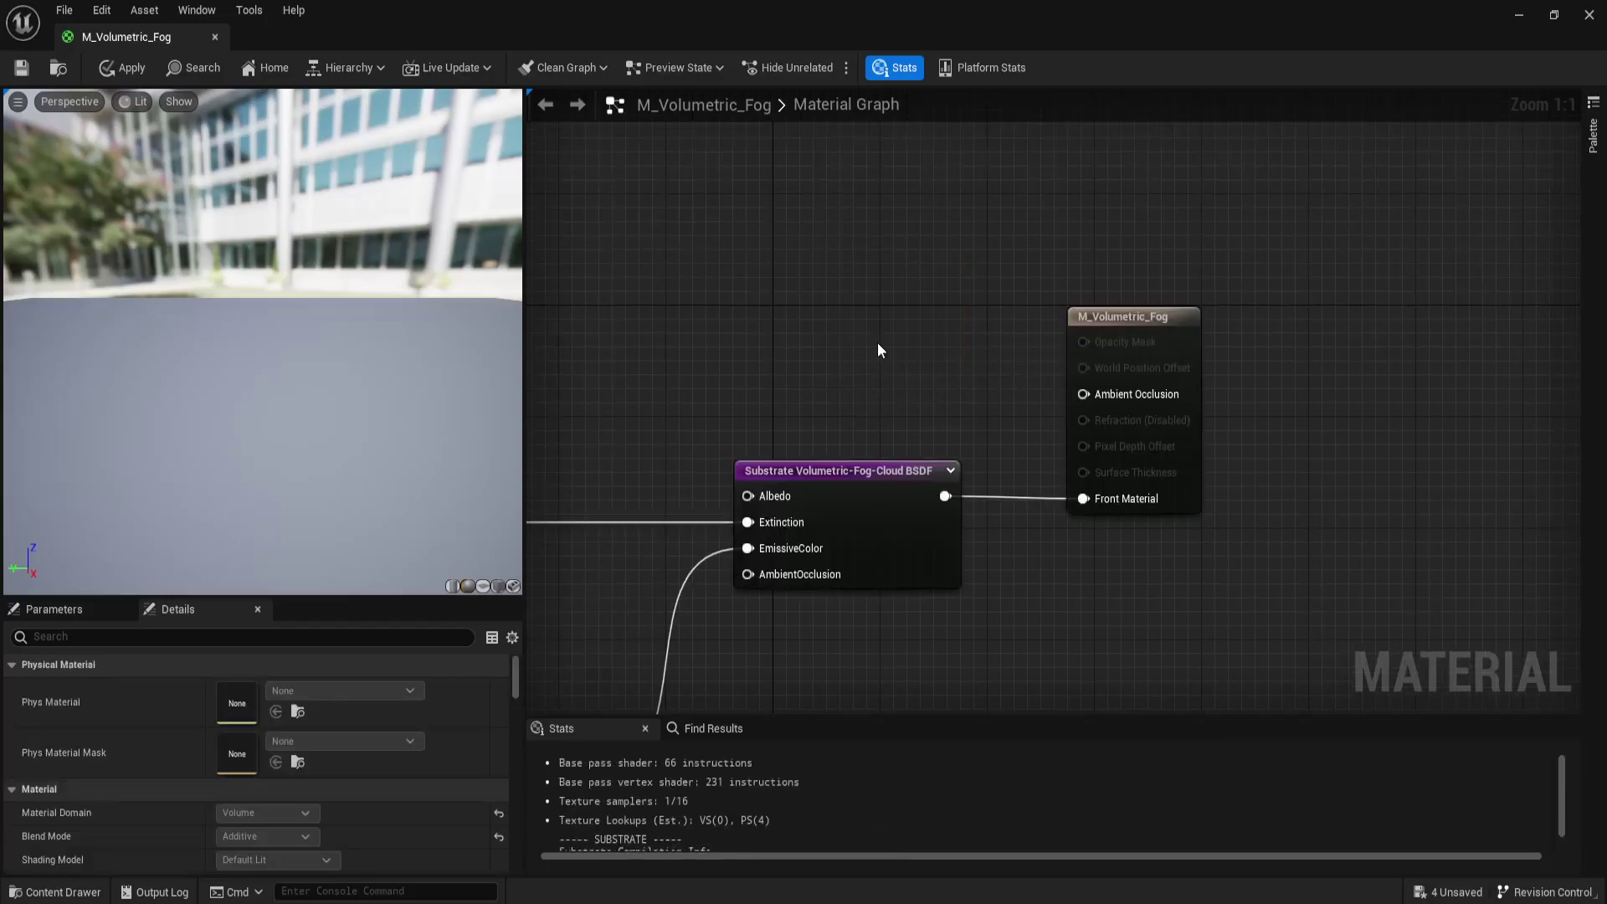
- Review the Noise and Emissive_Color parameters feeding the fog BSDF node
right_drag(818, 536, 1185, 401)
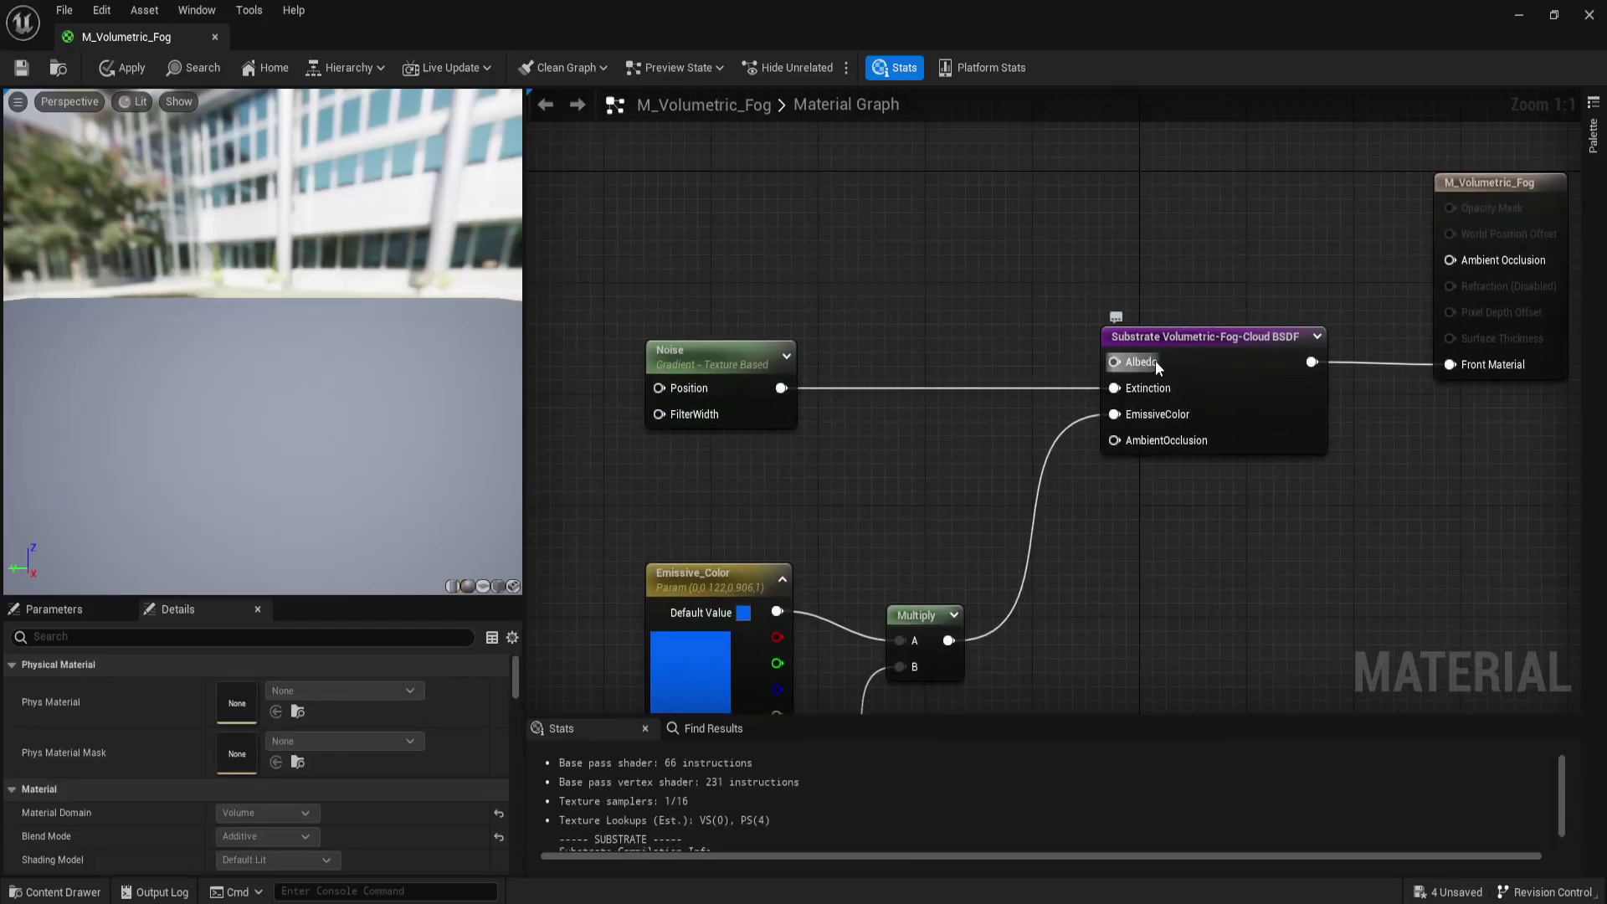
right_drag(970, 520, 990, 455)
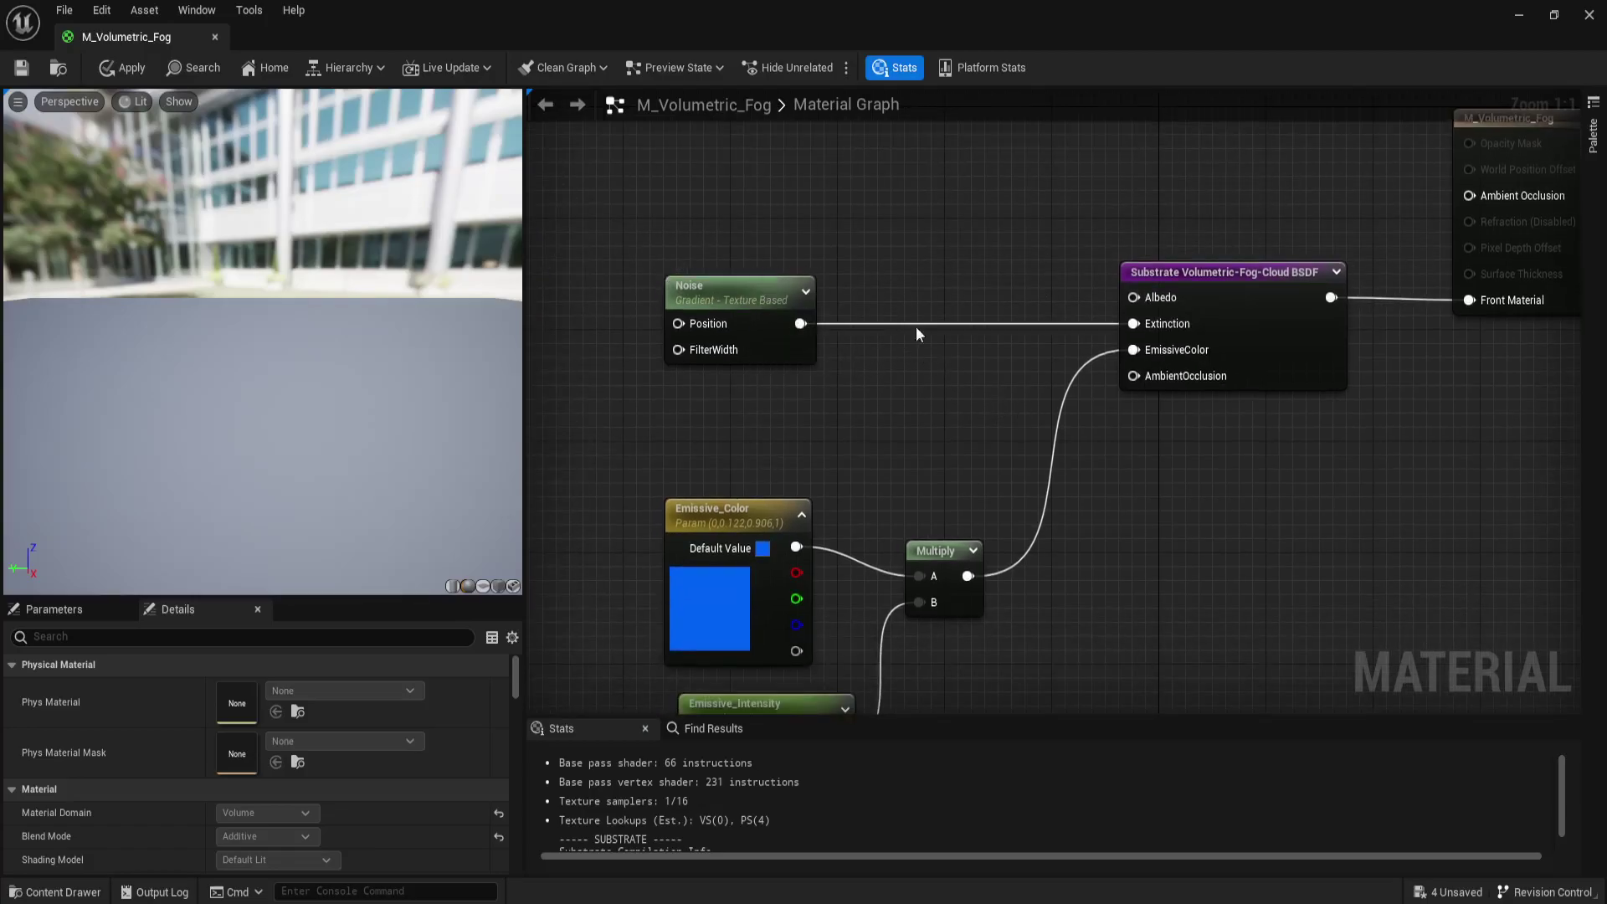
right_drag(966, 442, 927, 331)
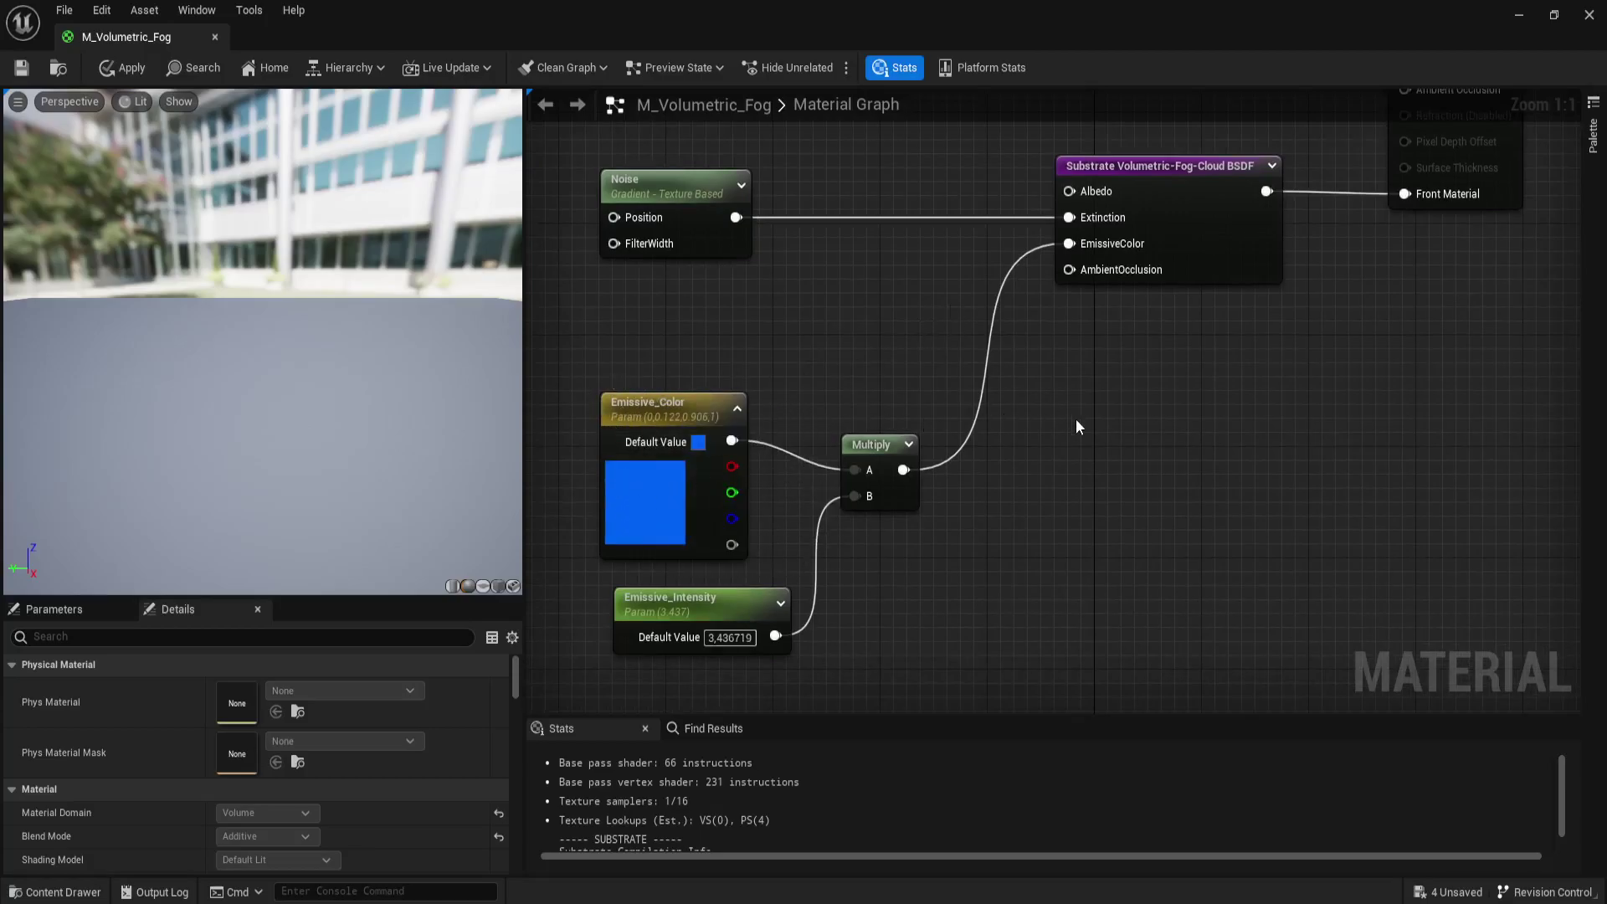
right_drag(1077, 418, 1006, 447)
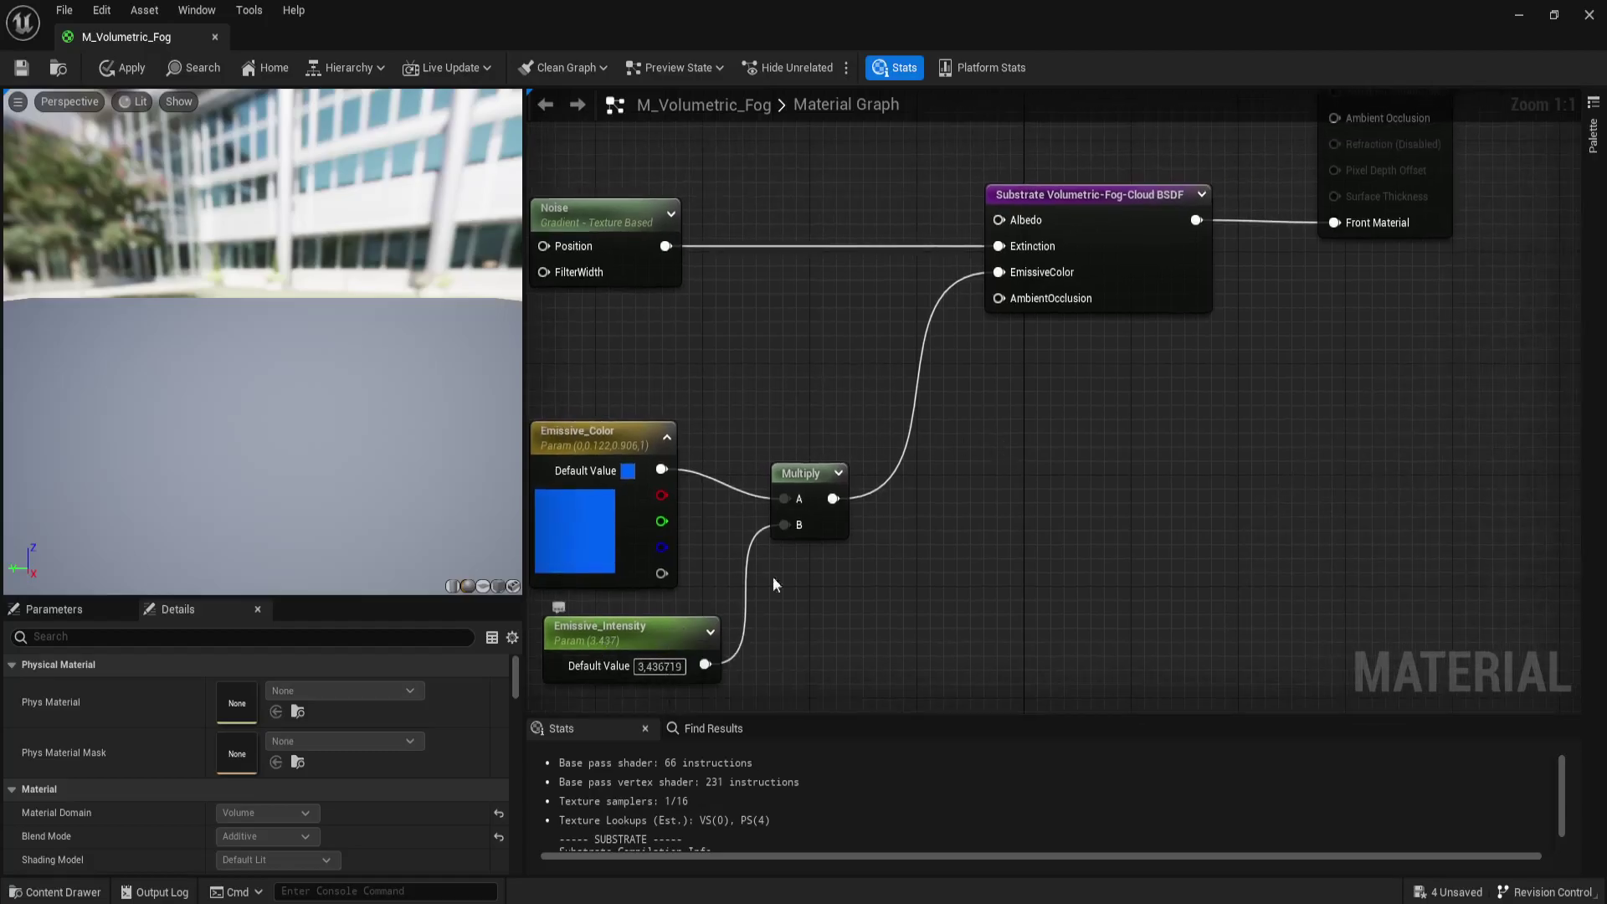
scroll(830, 542, down, 2)
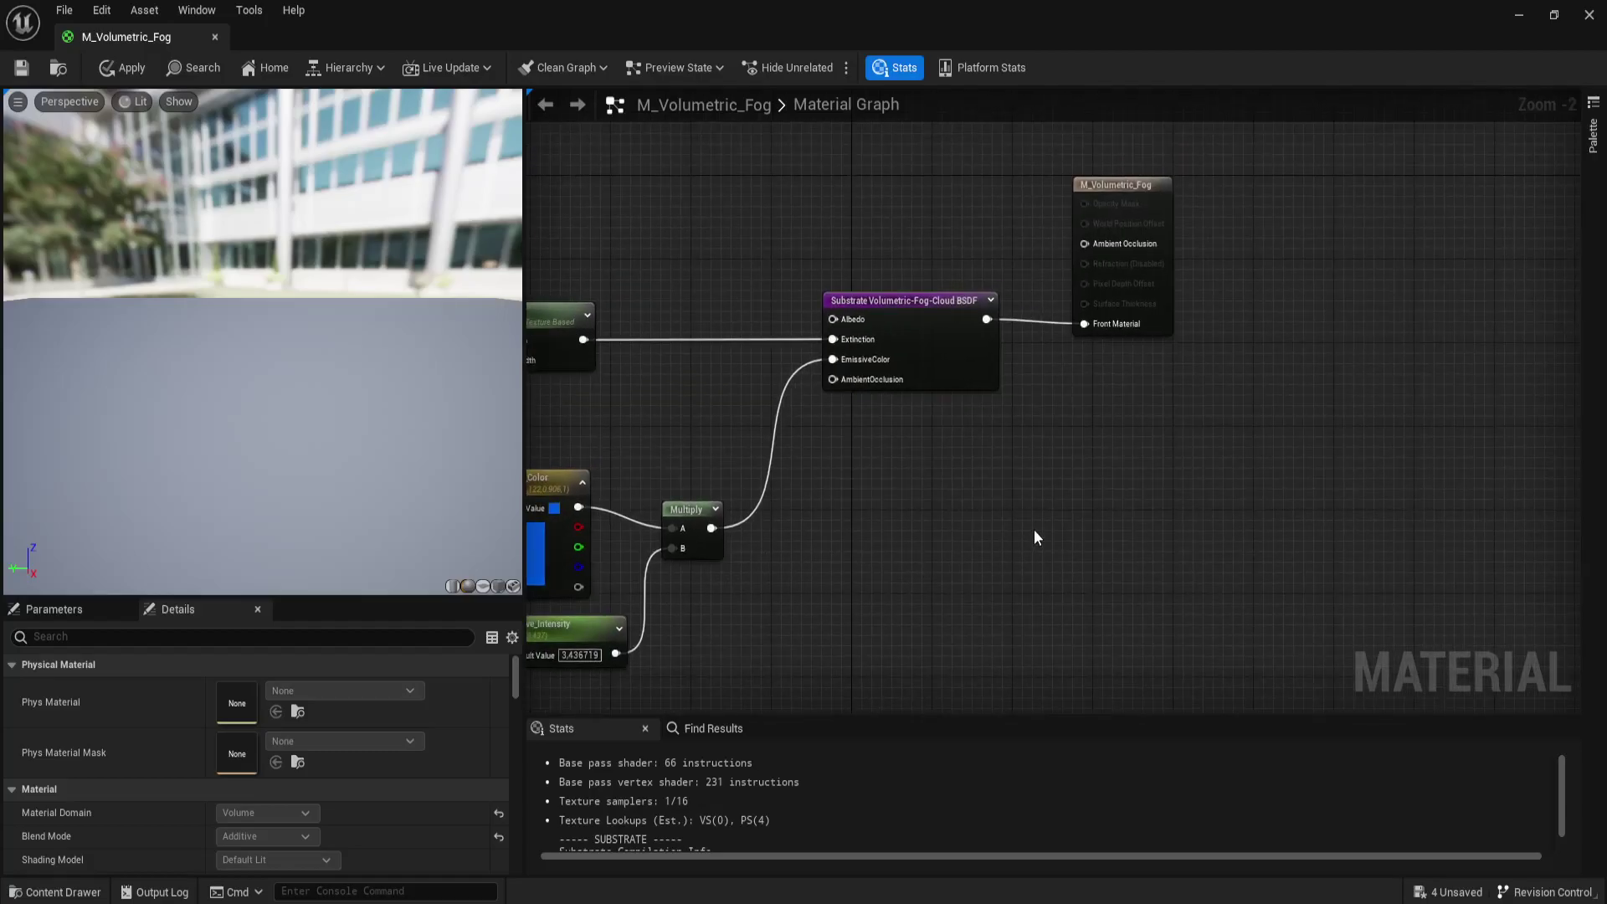
right_drag(1047, 521, 965, 575)
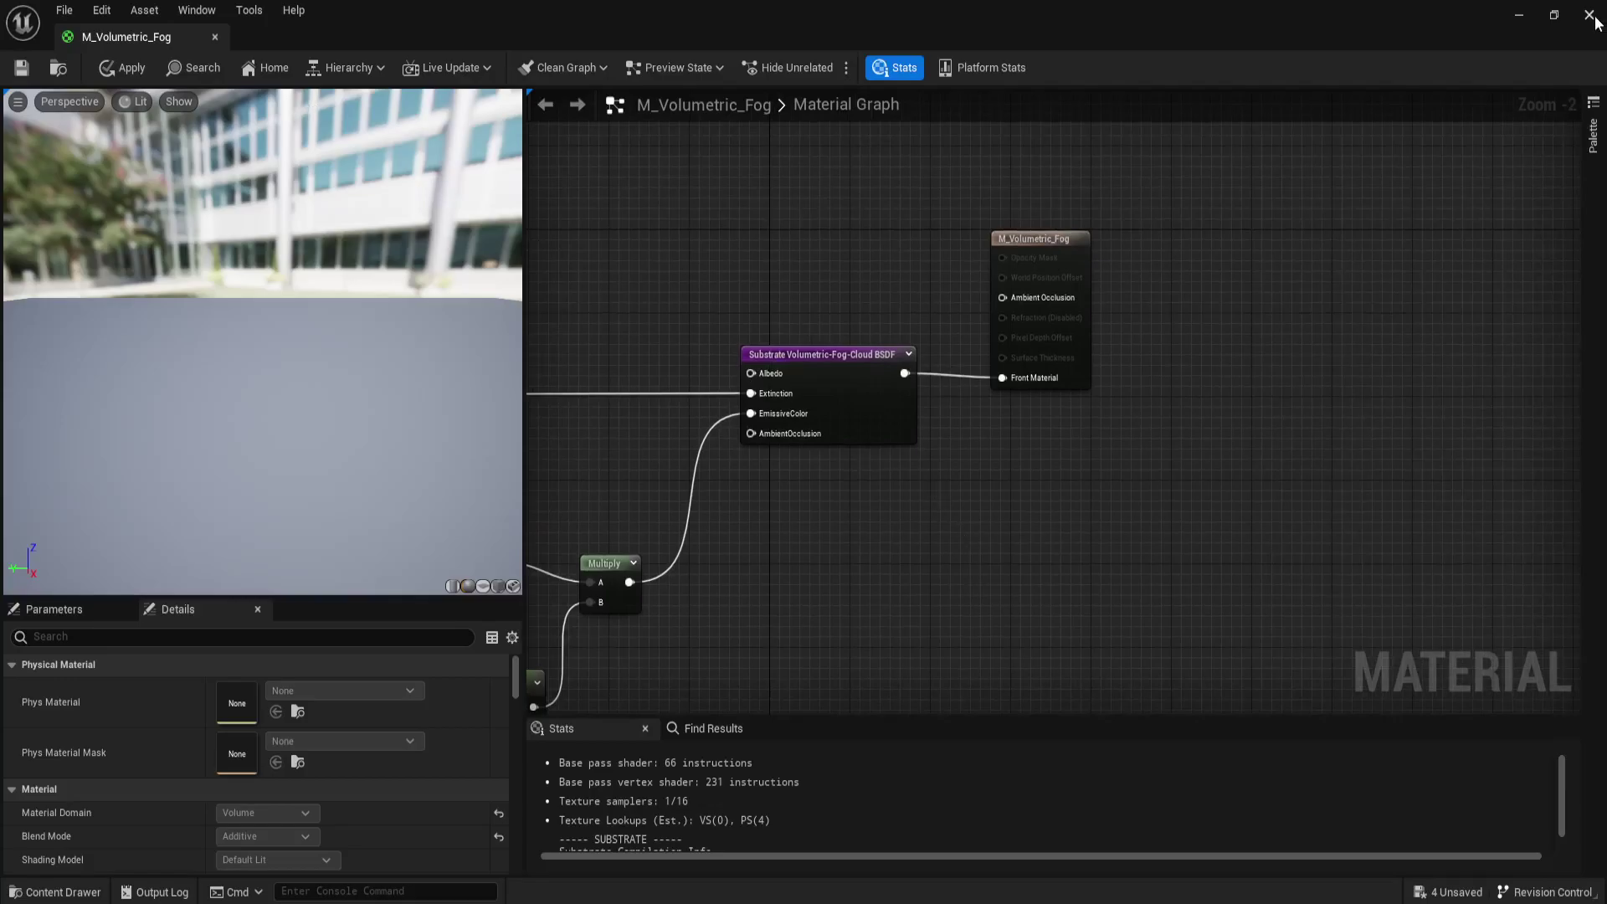
scroll(841, 359, up, 2)
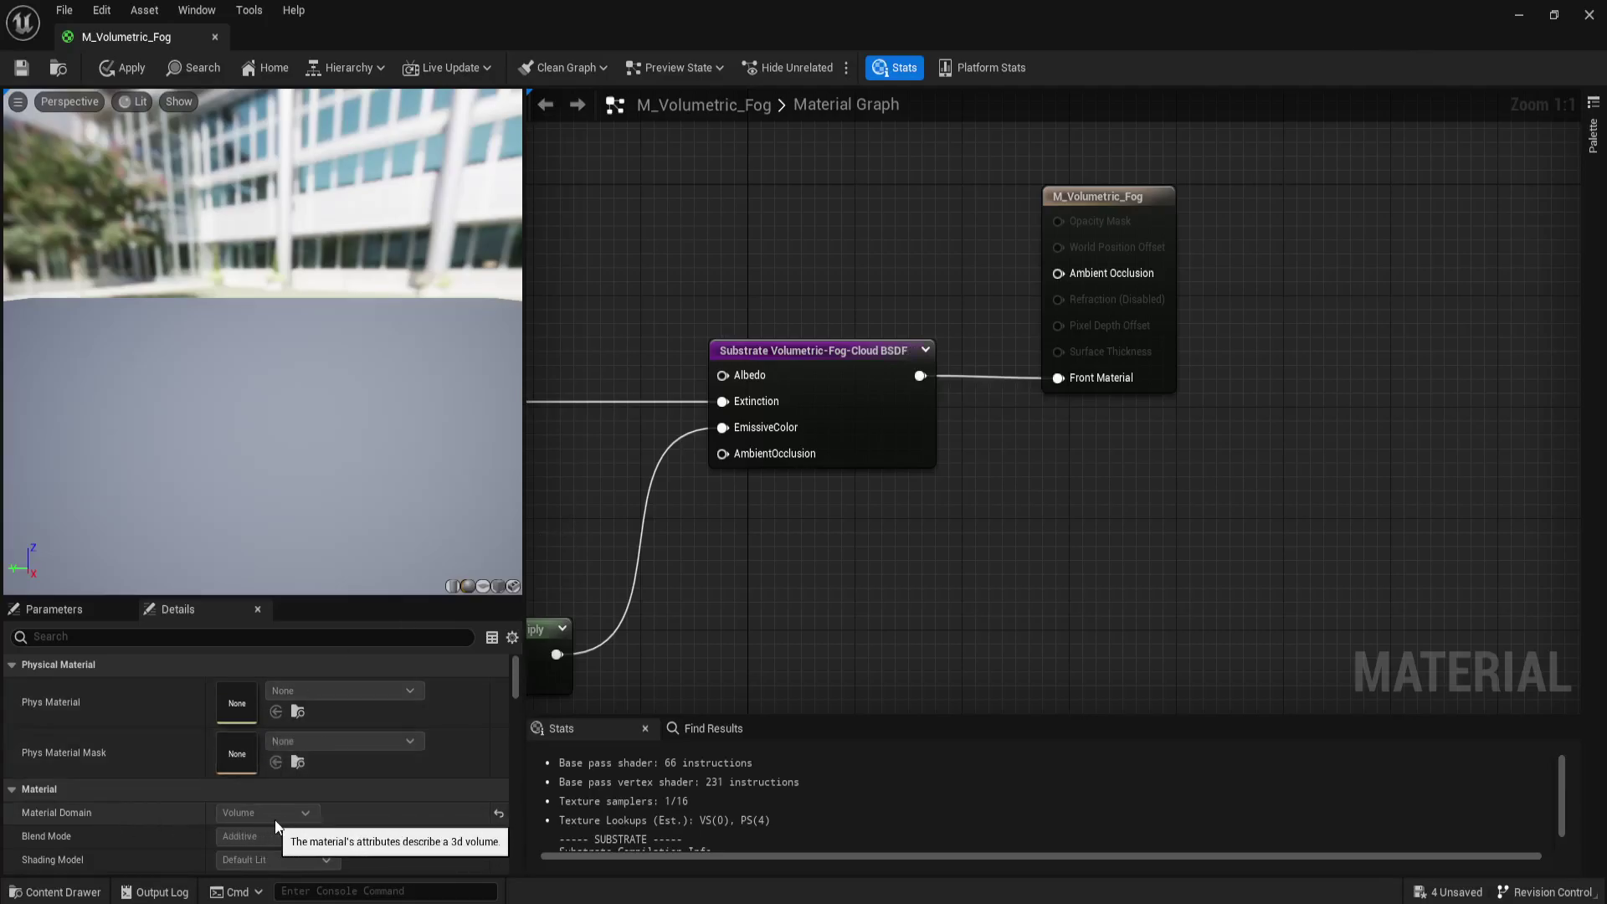
right_drag(898, 675, 939, 663)
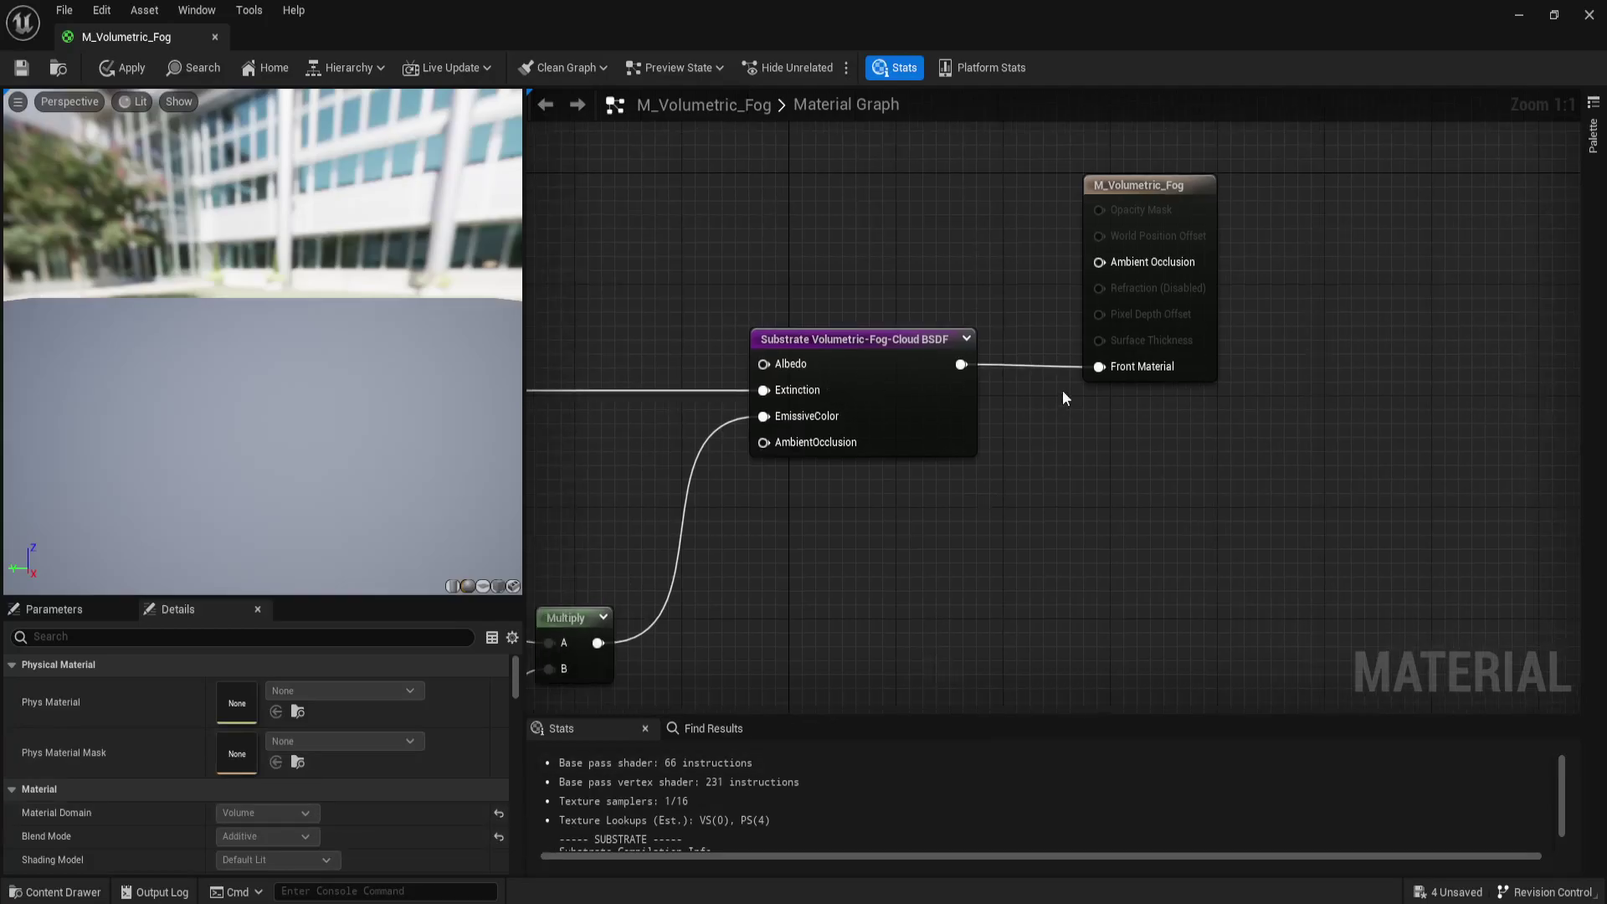
- Close M_Volumetric_Fog without applying changes, then view the blue fog cube in game view
click(1594, 7)
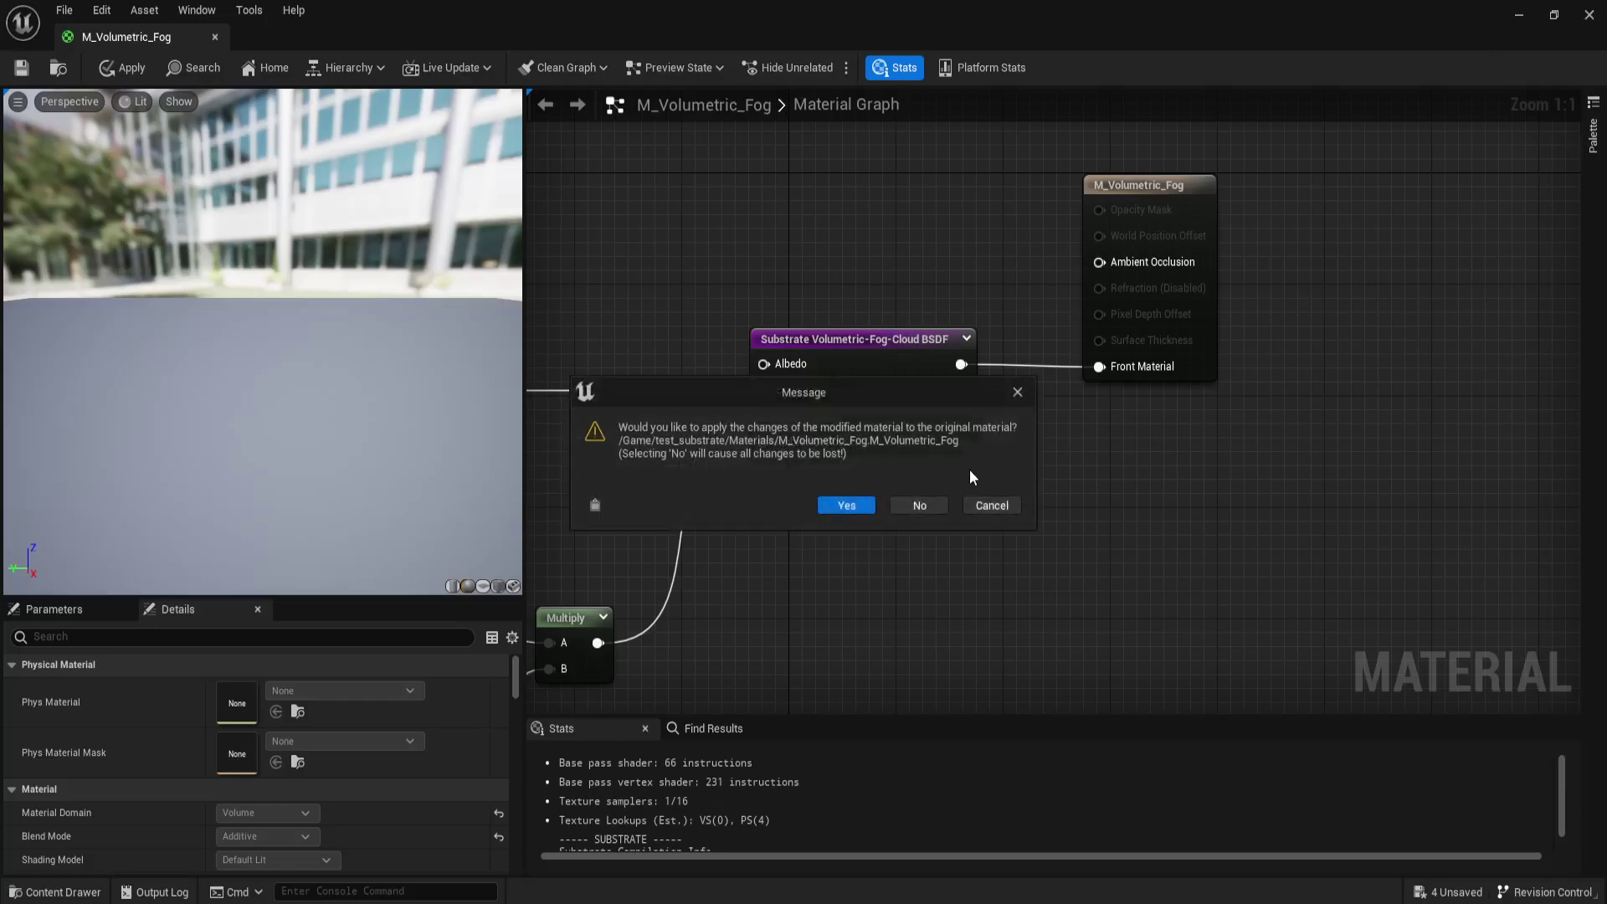
click(921, 510)
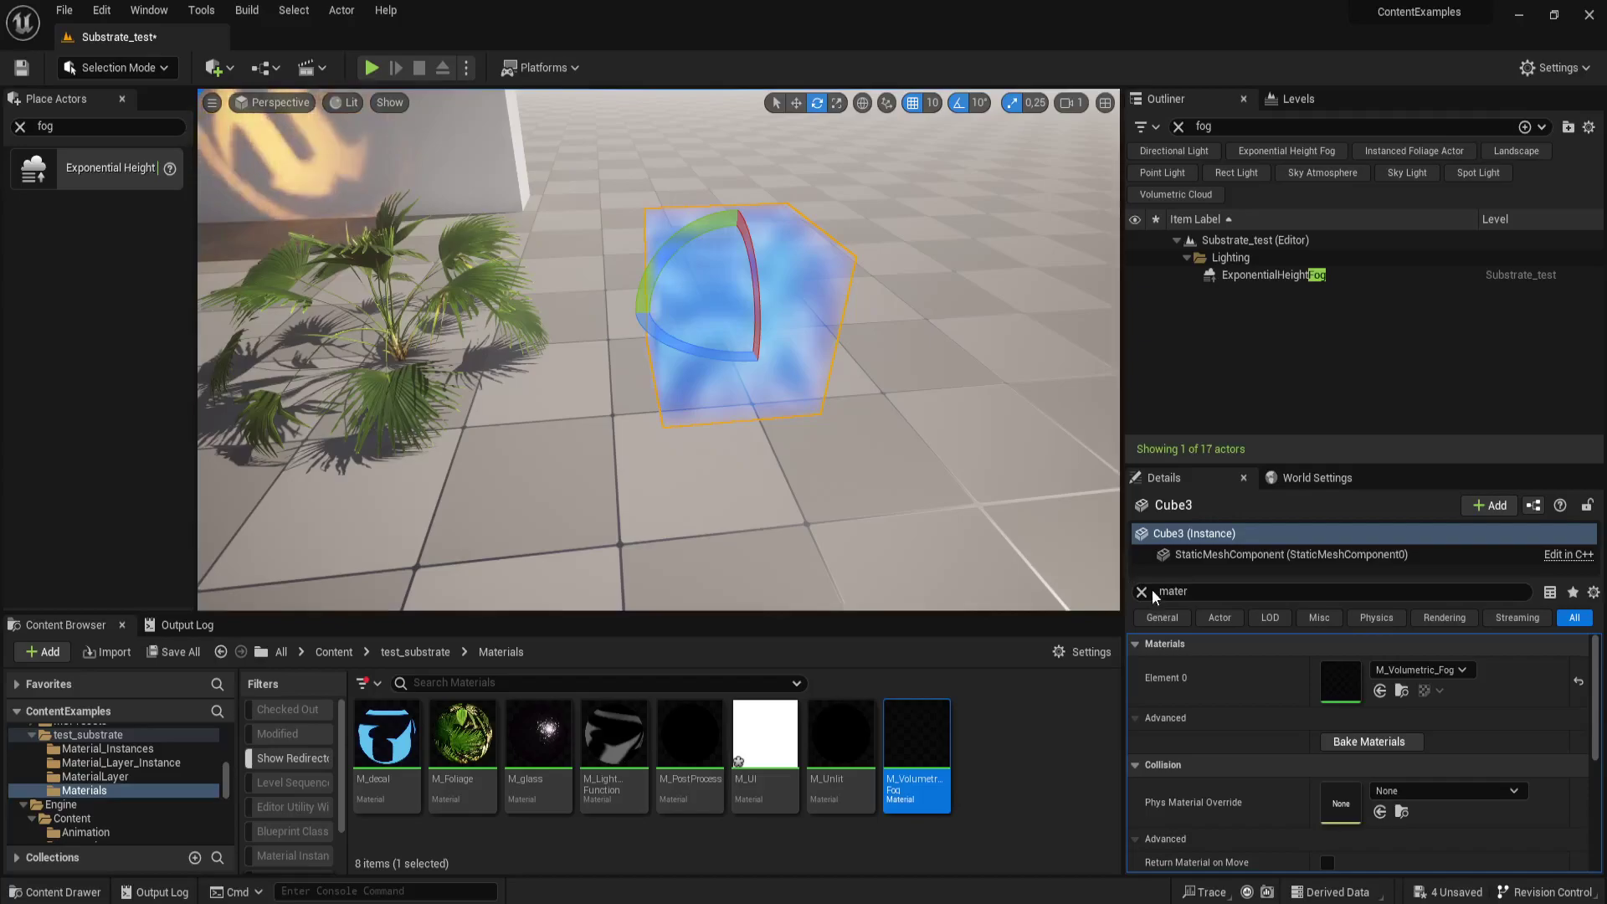
right_drag(1058, 581, 1022, 552)
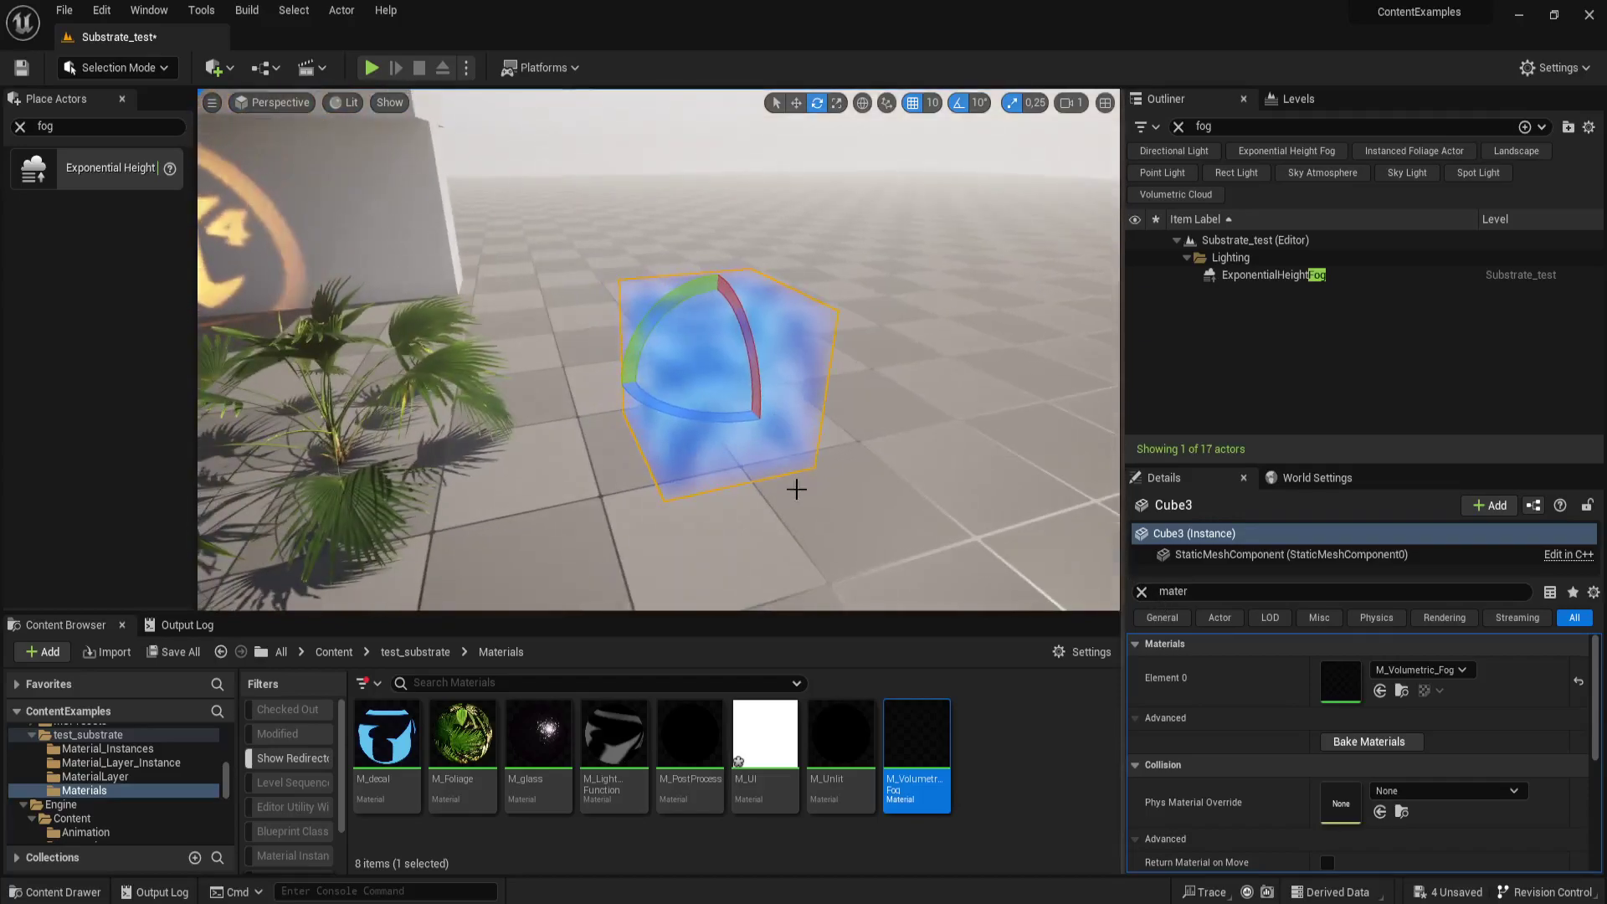
right_drag(796, 490, 796, 505)
key(g)
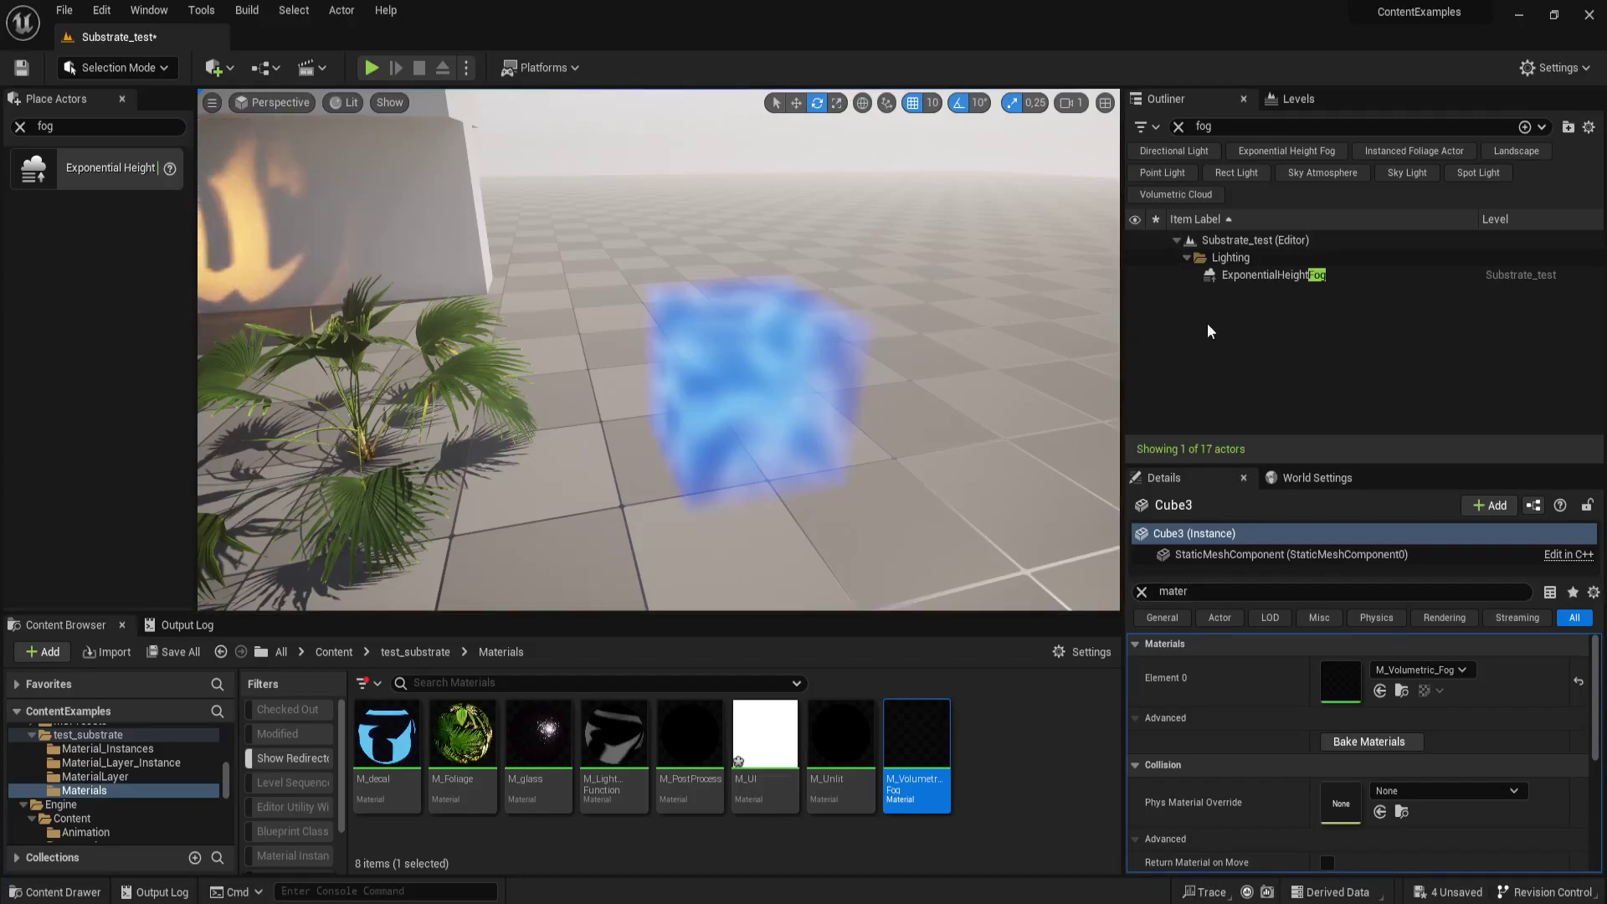
right_drag(965, 444, 970, 468)
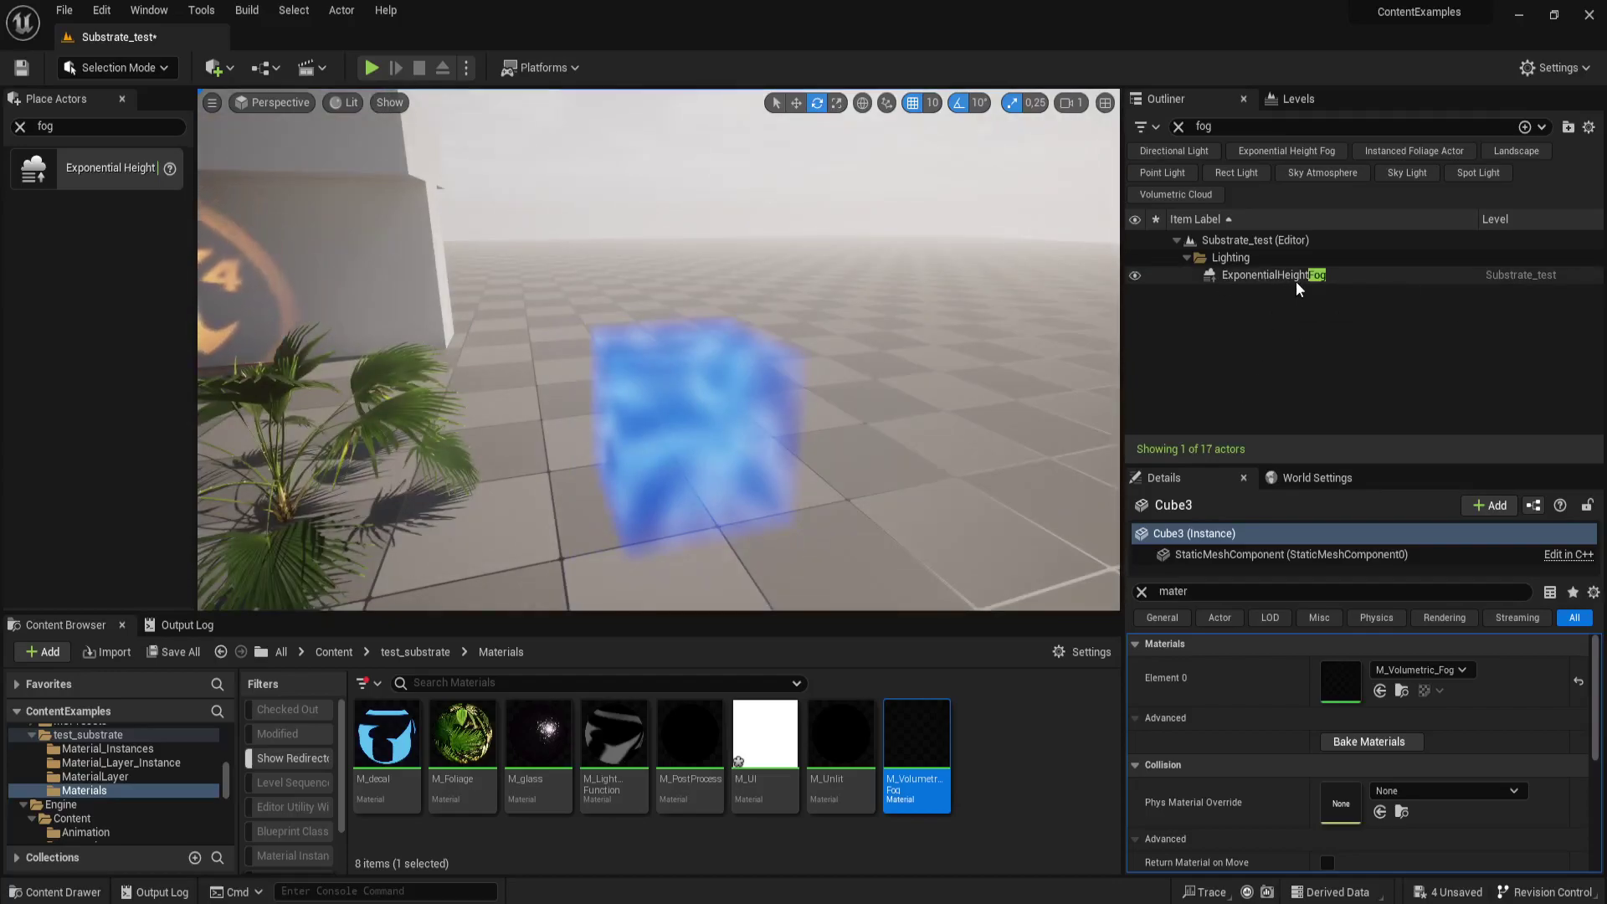
- Select ExponentialHeightFog and filter its Details to 'volumetric'
click(1294, 277)
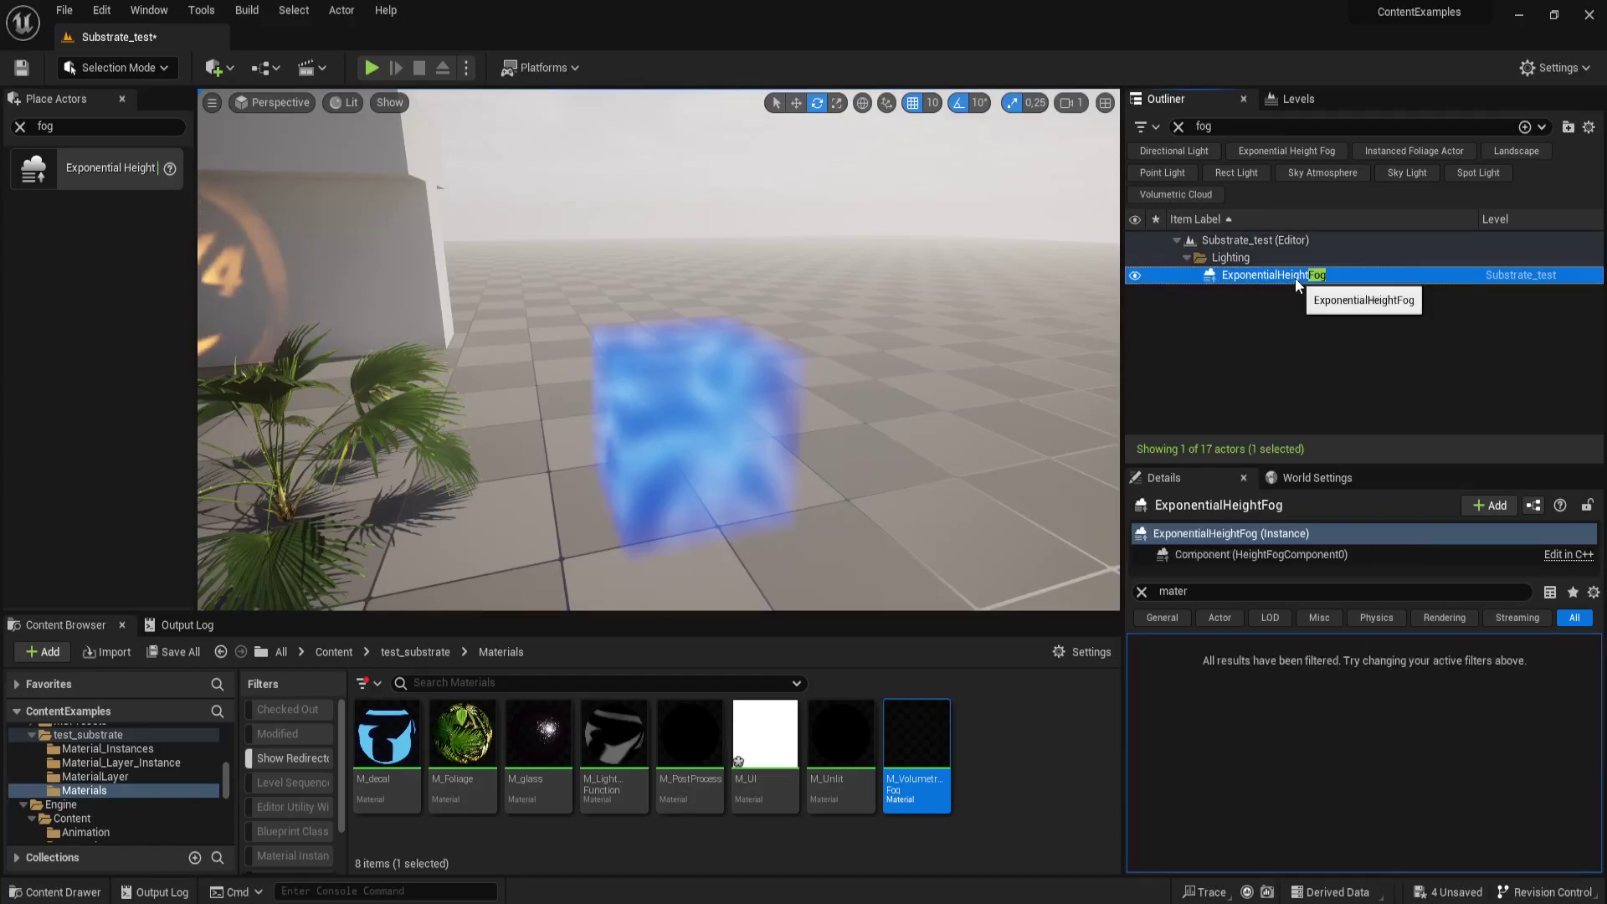
click(1141, 592)
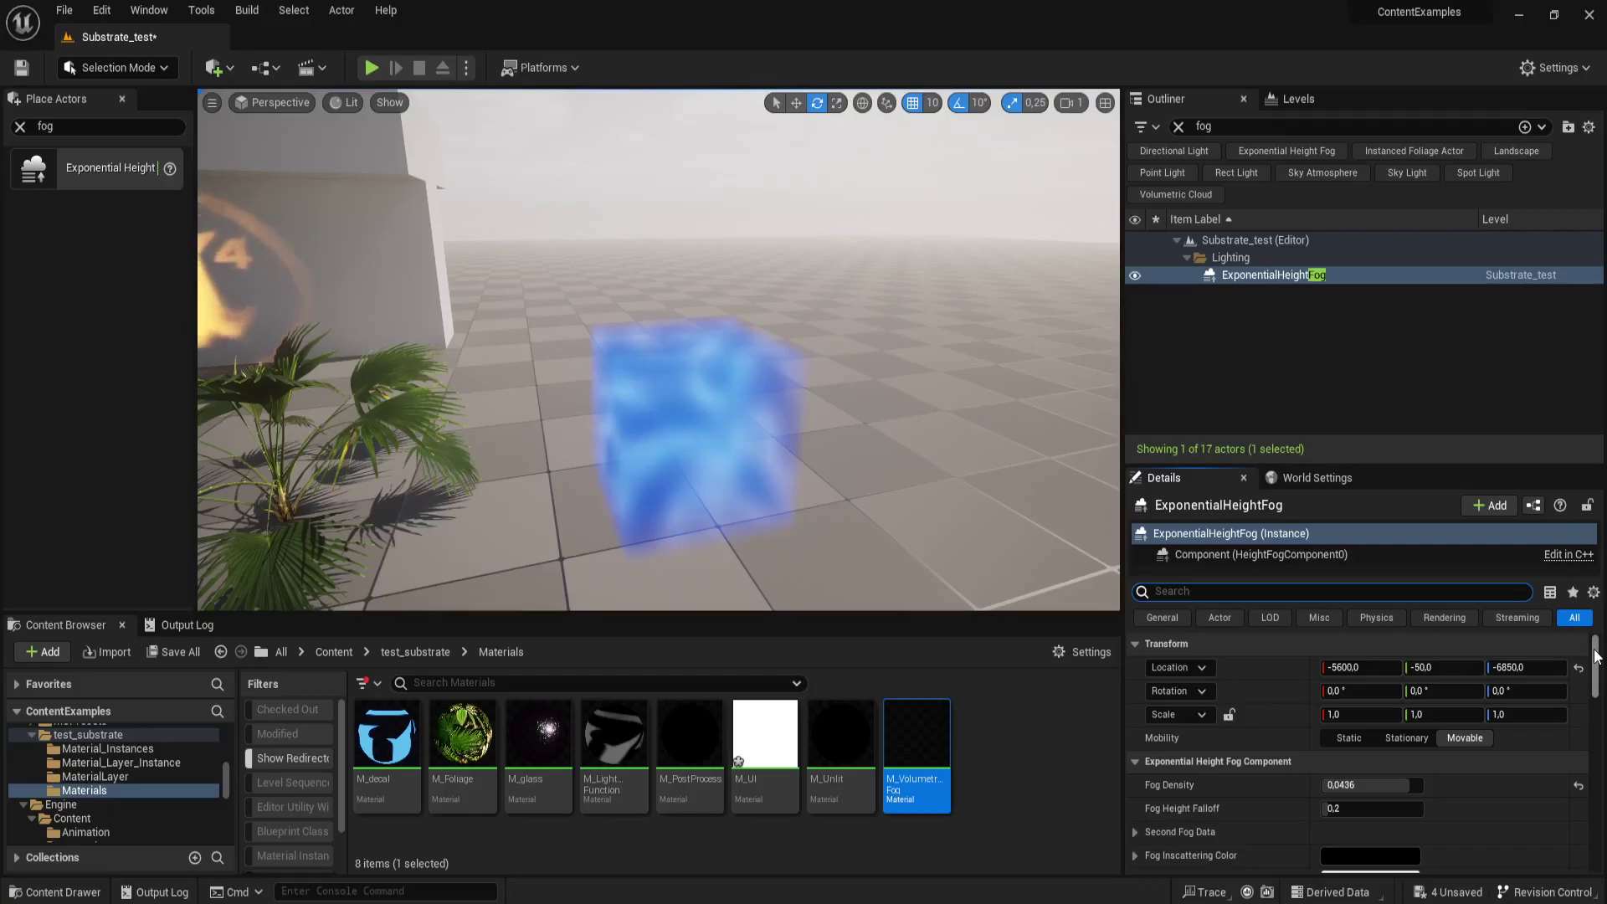
scroll(1544, 668, down, 10)
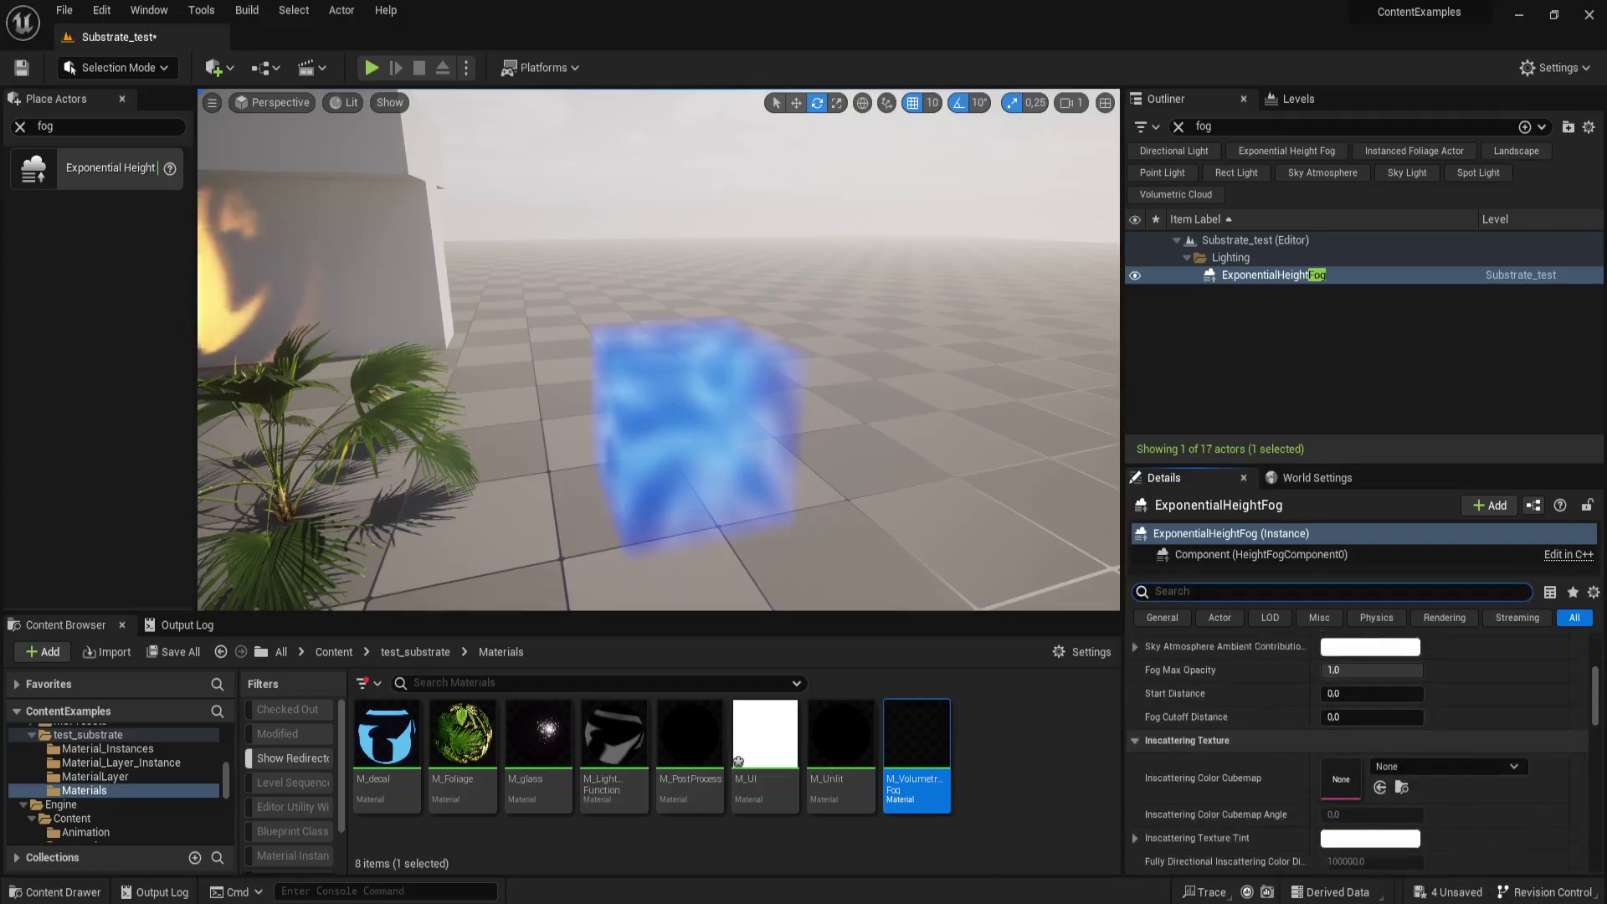
text(vo)
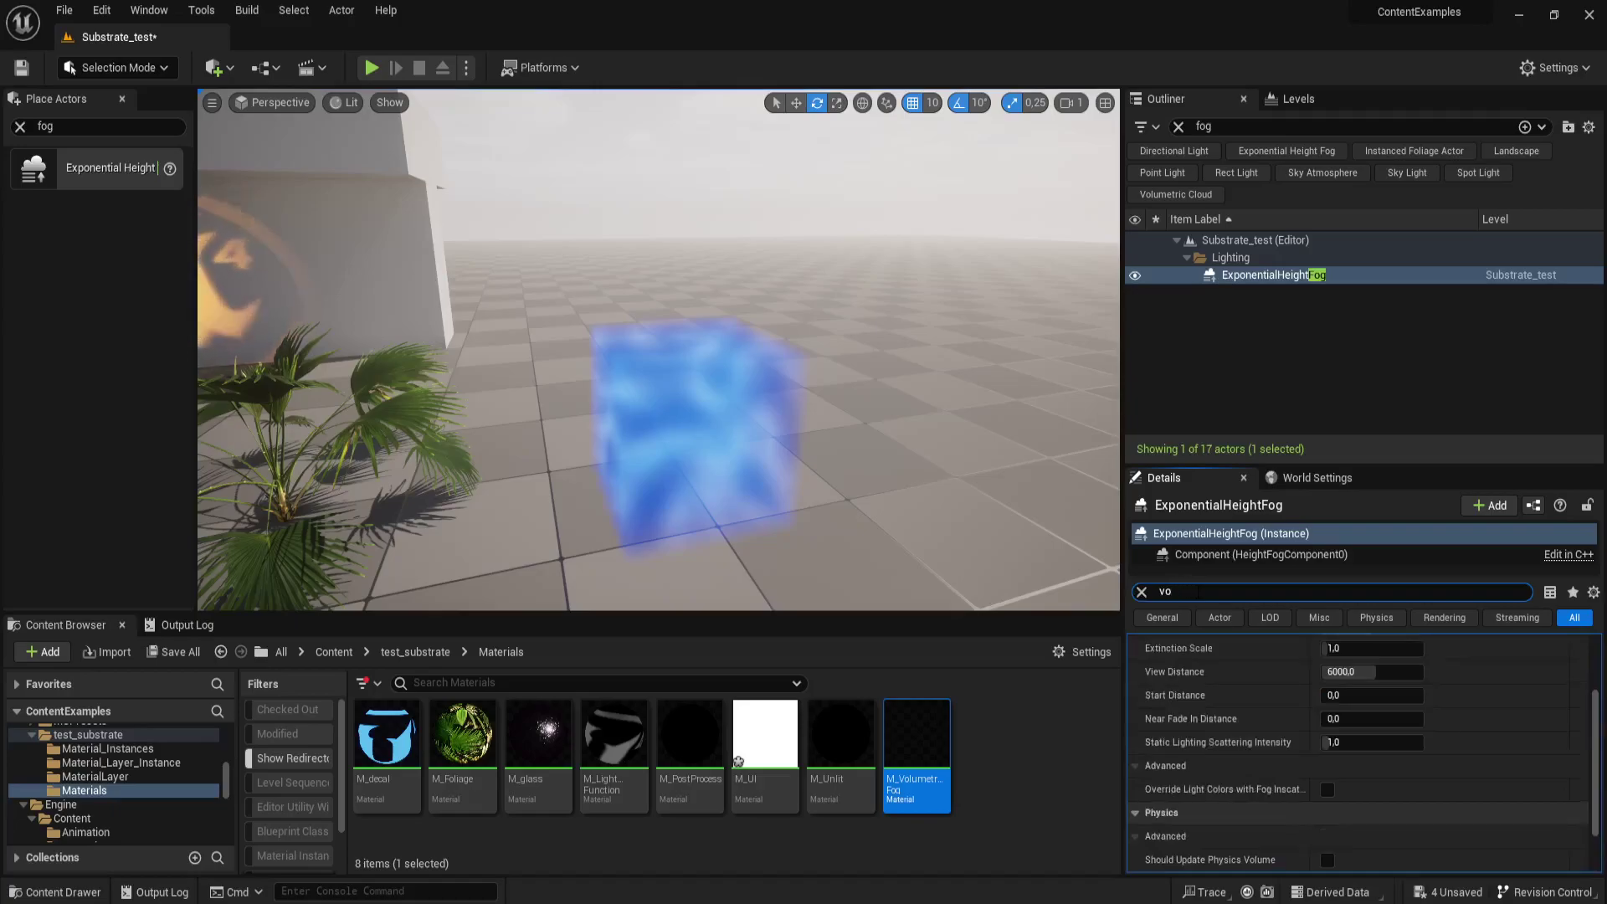
text(lumetric)
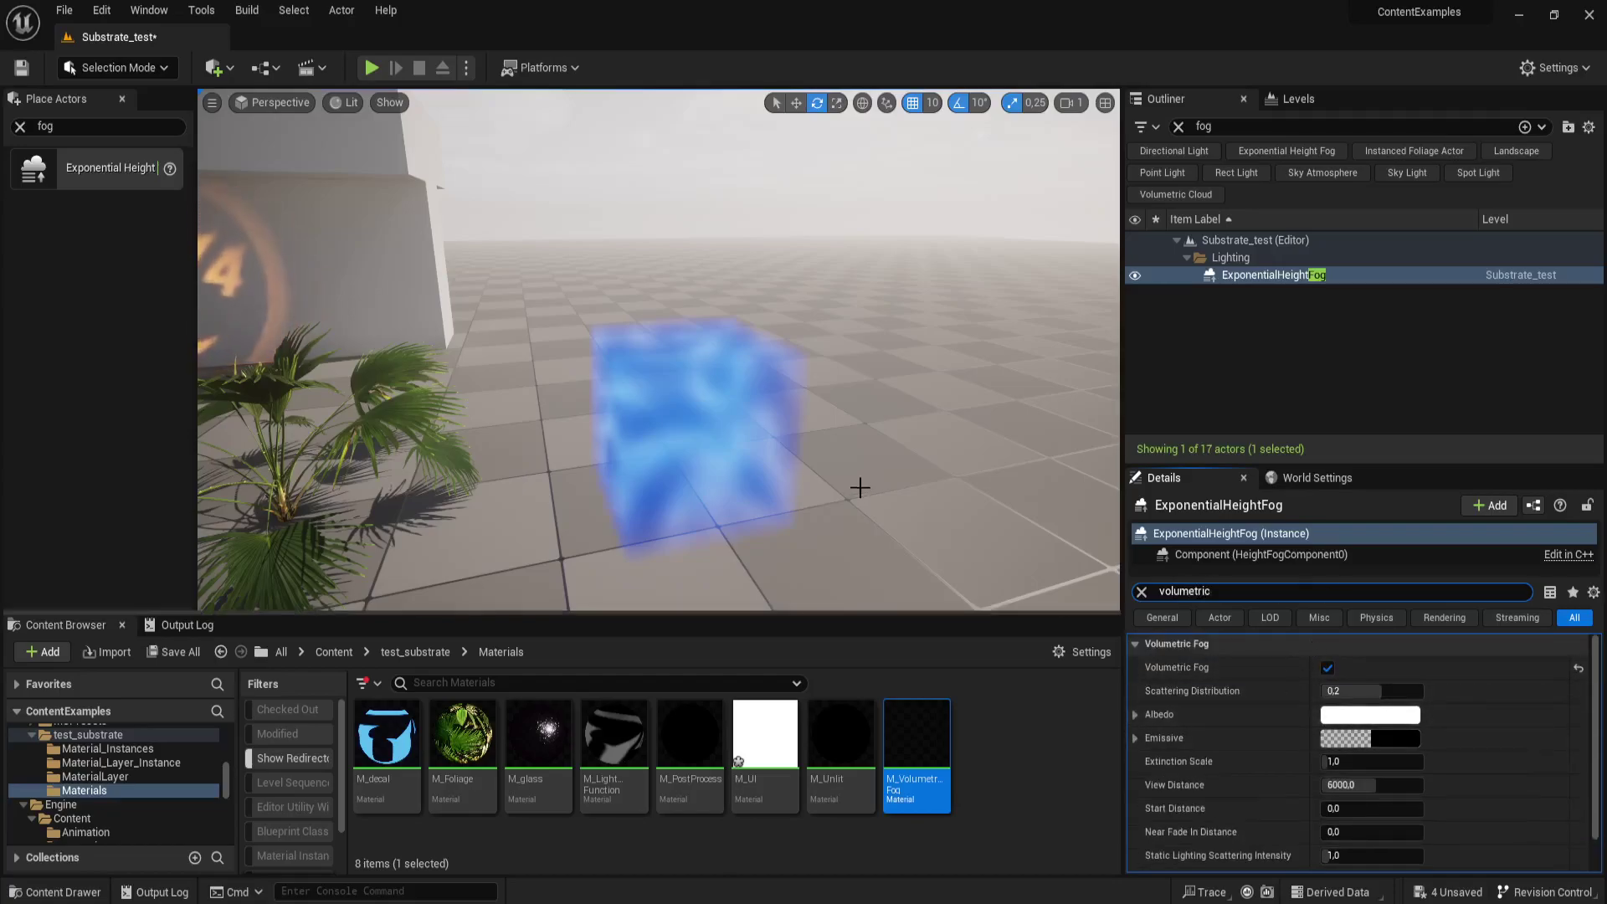
right_drag(861, 484, 864, 488)
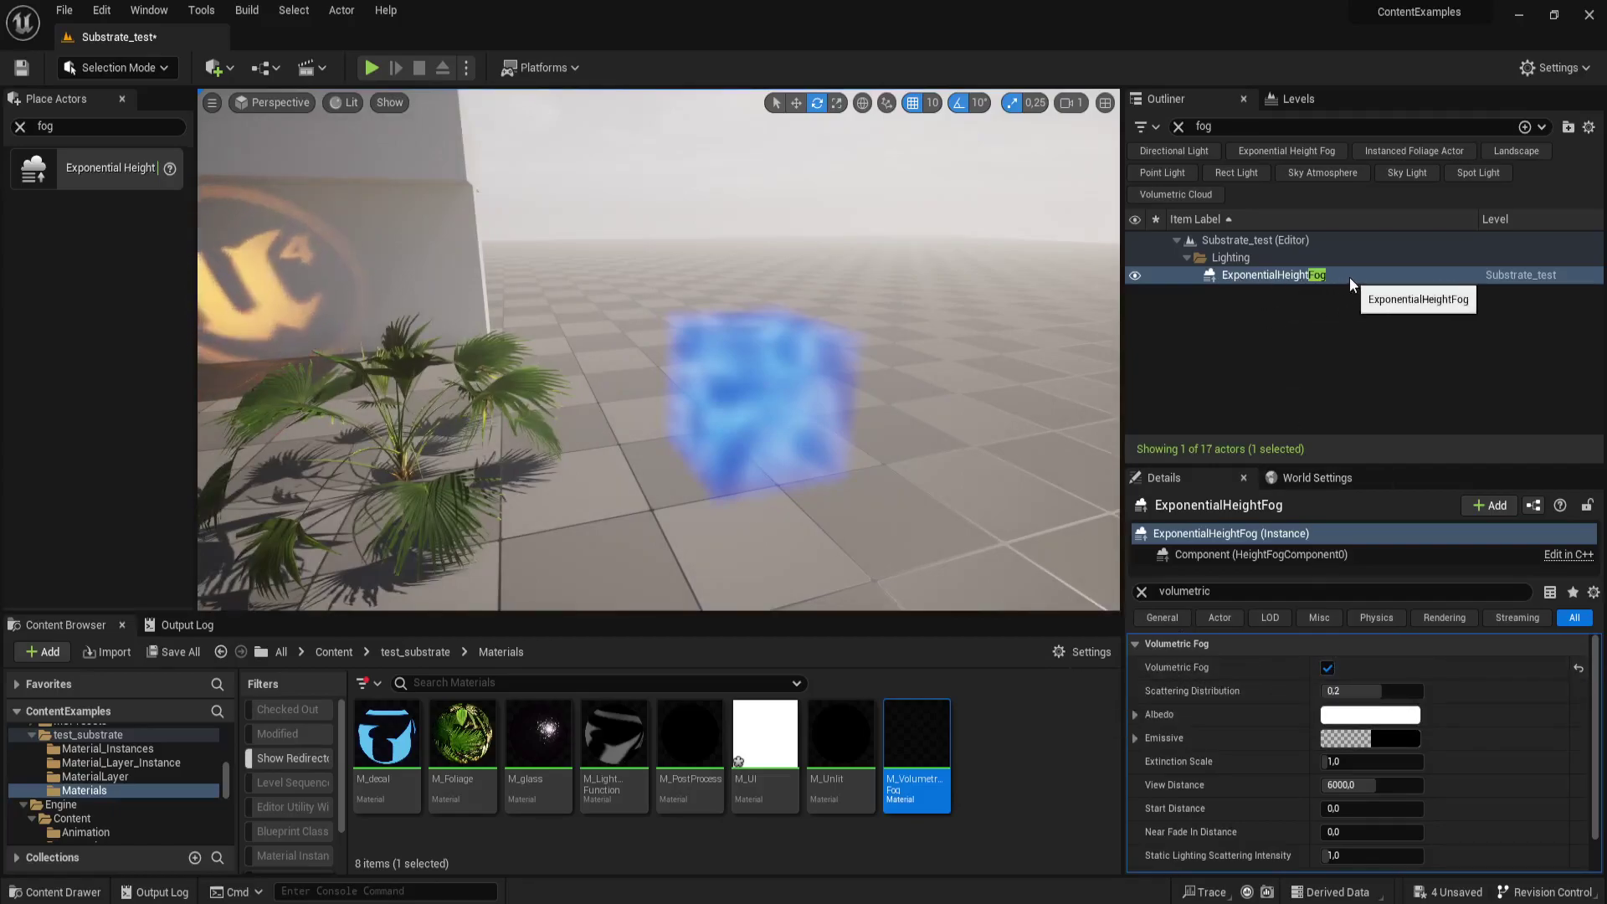
- Toggle Volumetric Fog off and on to compare the blue cube, leaving it enabled
click(1328, 669)
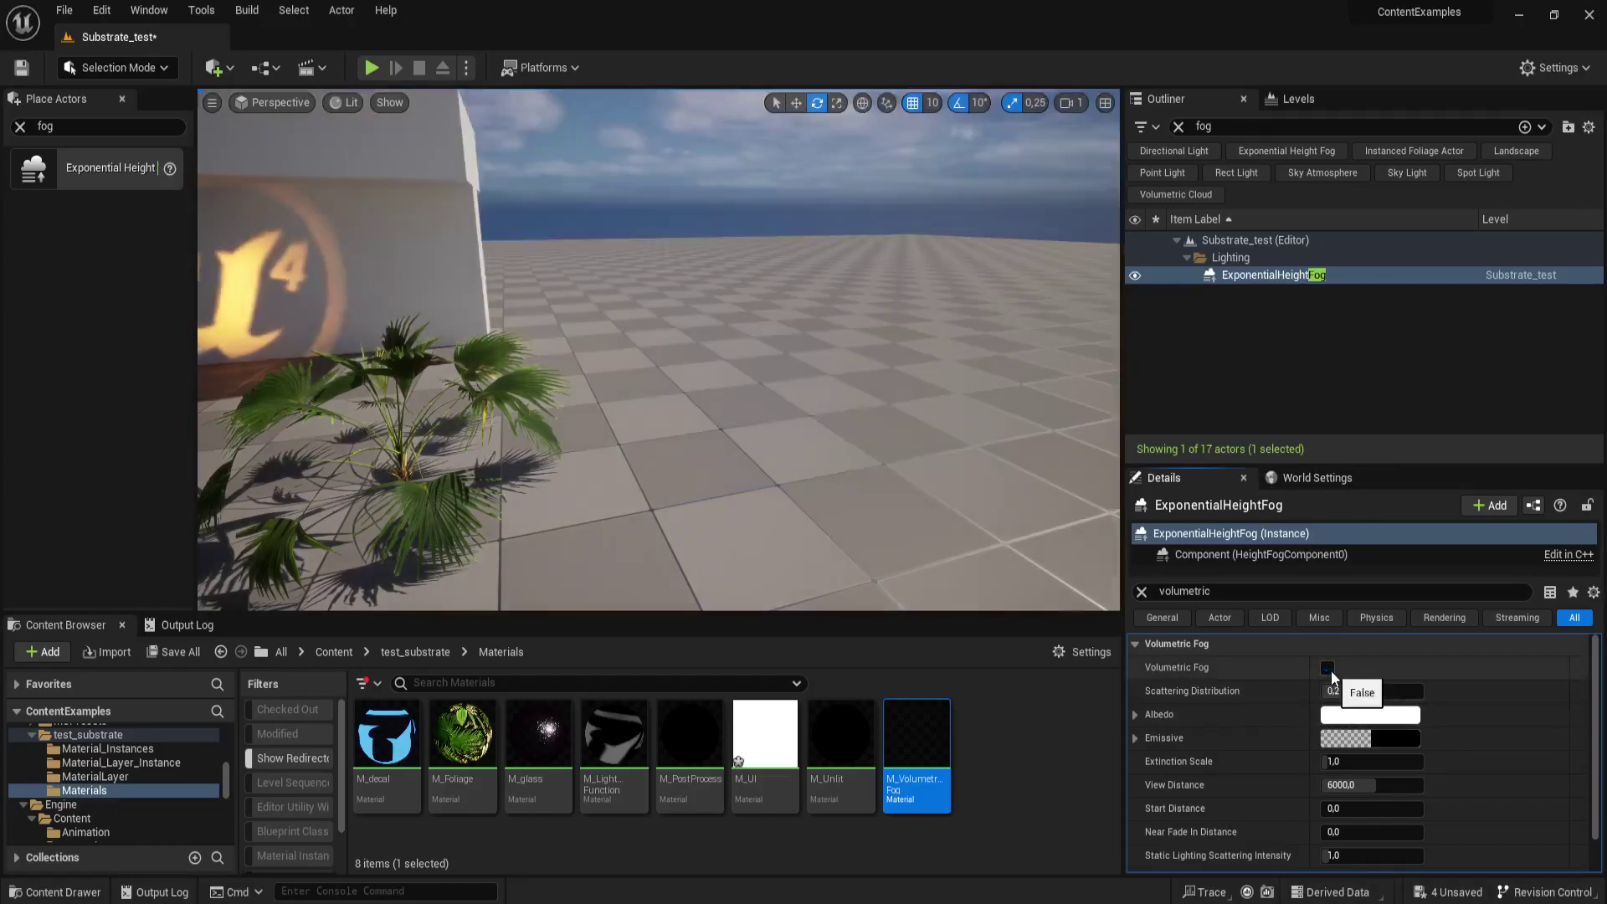
click(1328, 669)
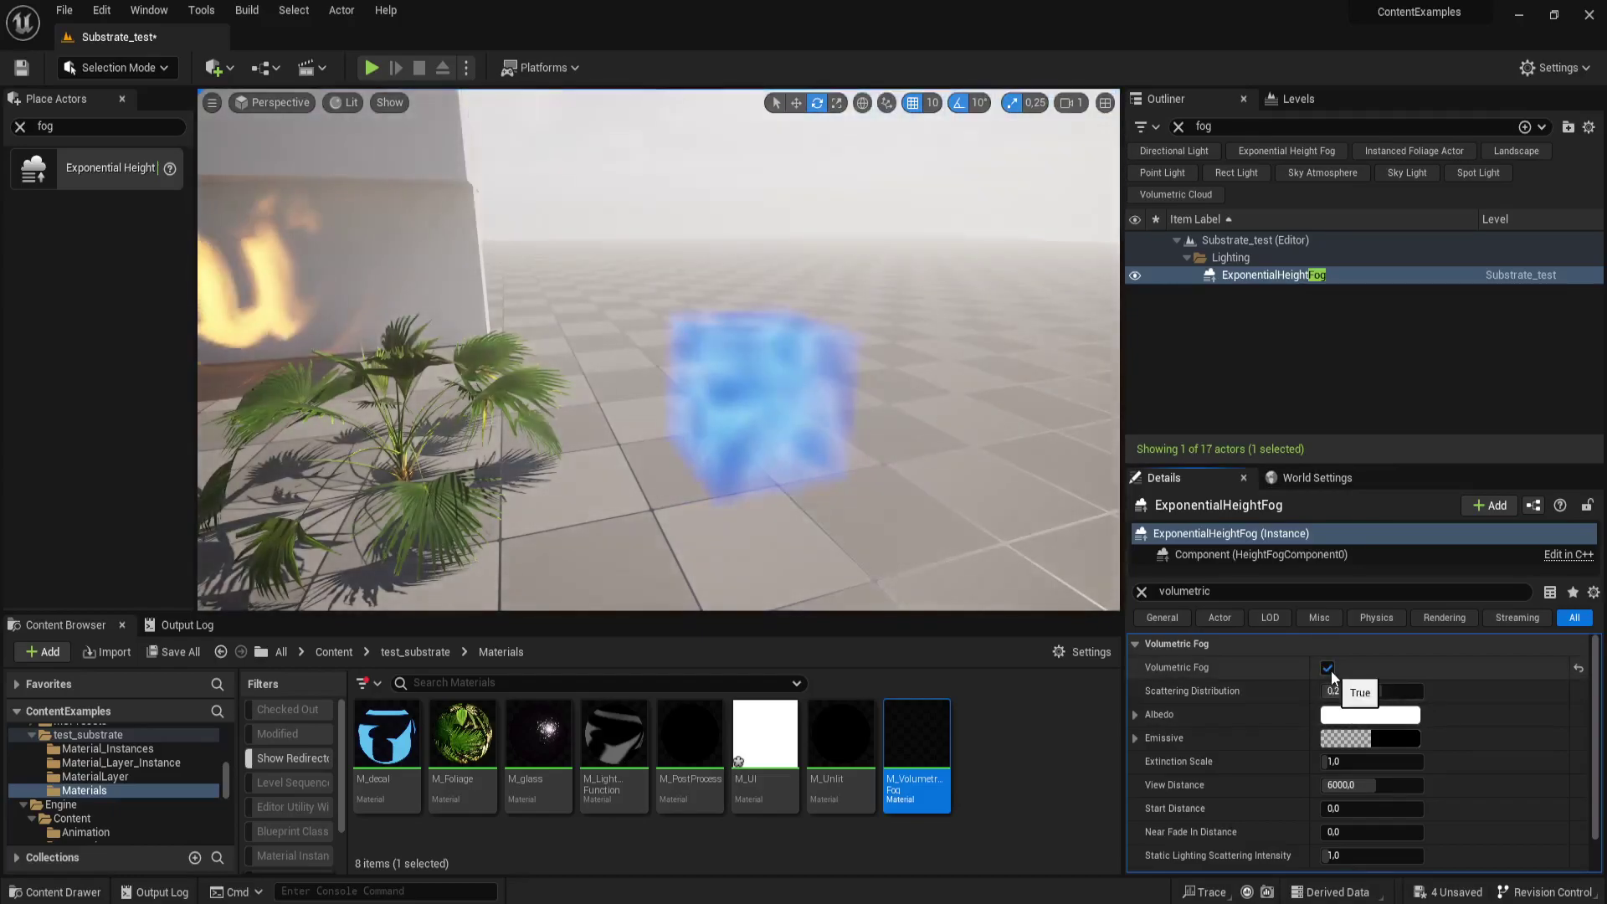
click(1328, 669)
click(1328, 670)
right_drag(817, 466, 821, 488)
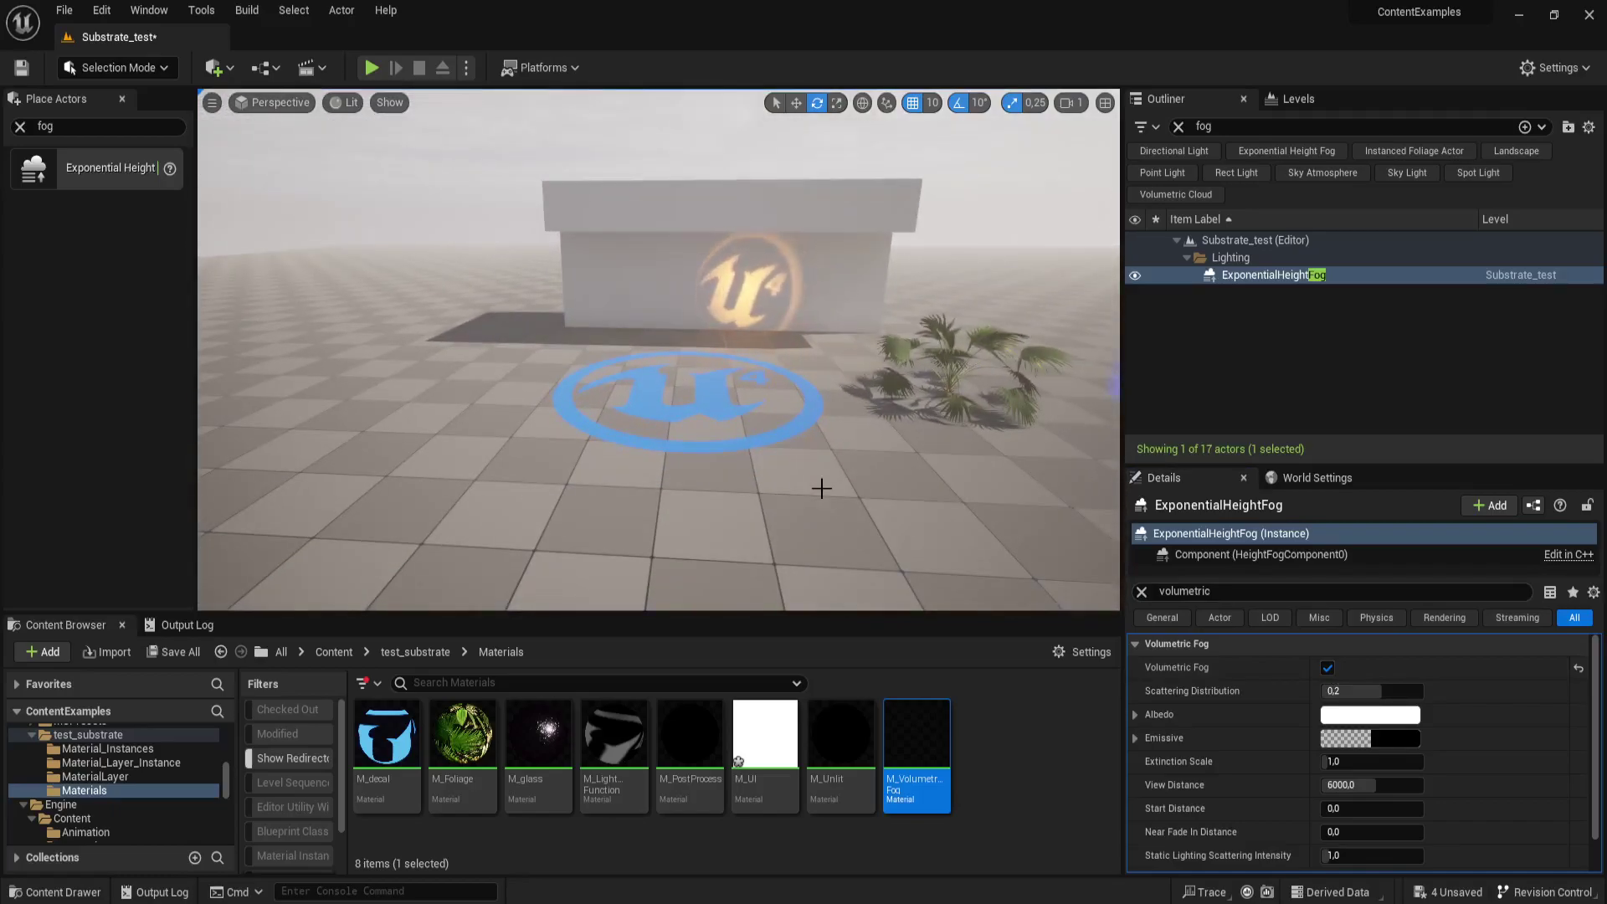
right_drag(699, 466, 736, 456)
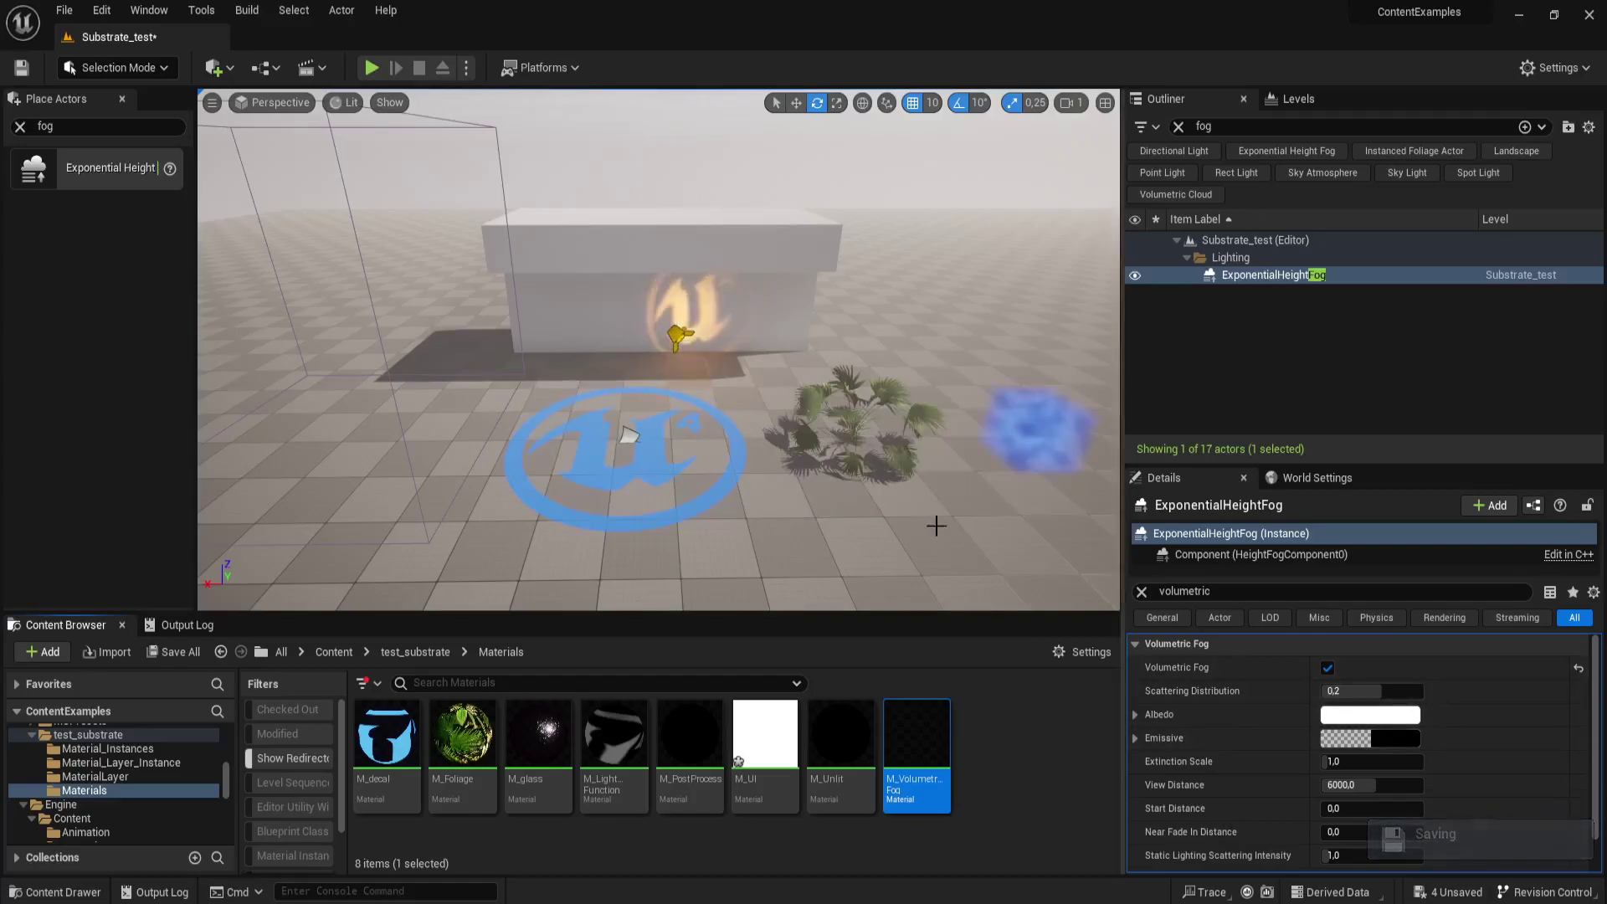
right_drag(932, 528, 890, 523)
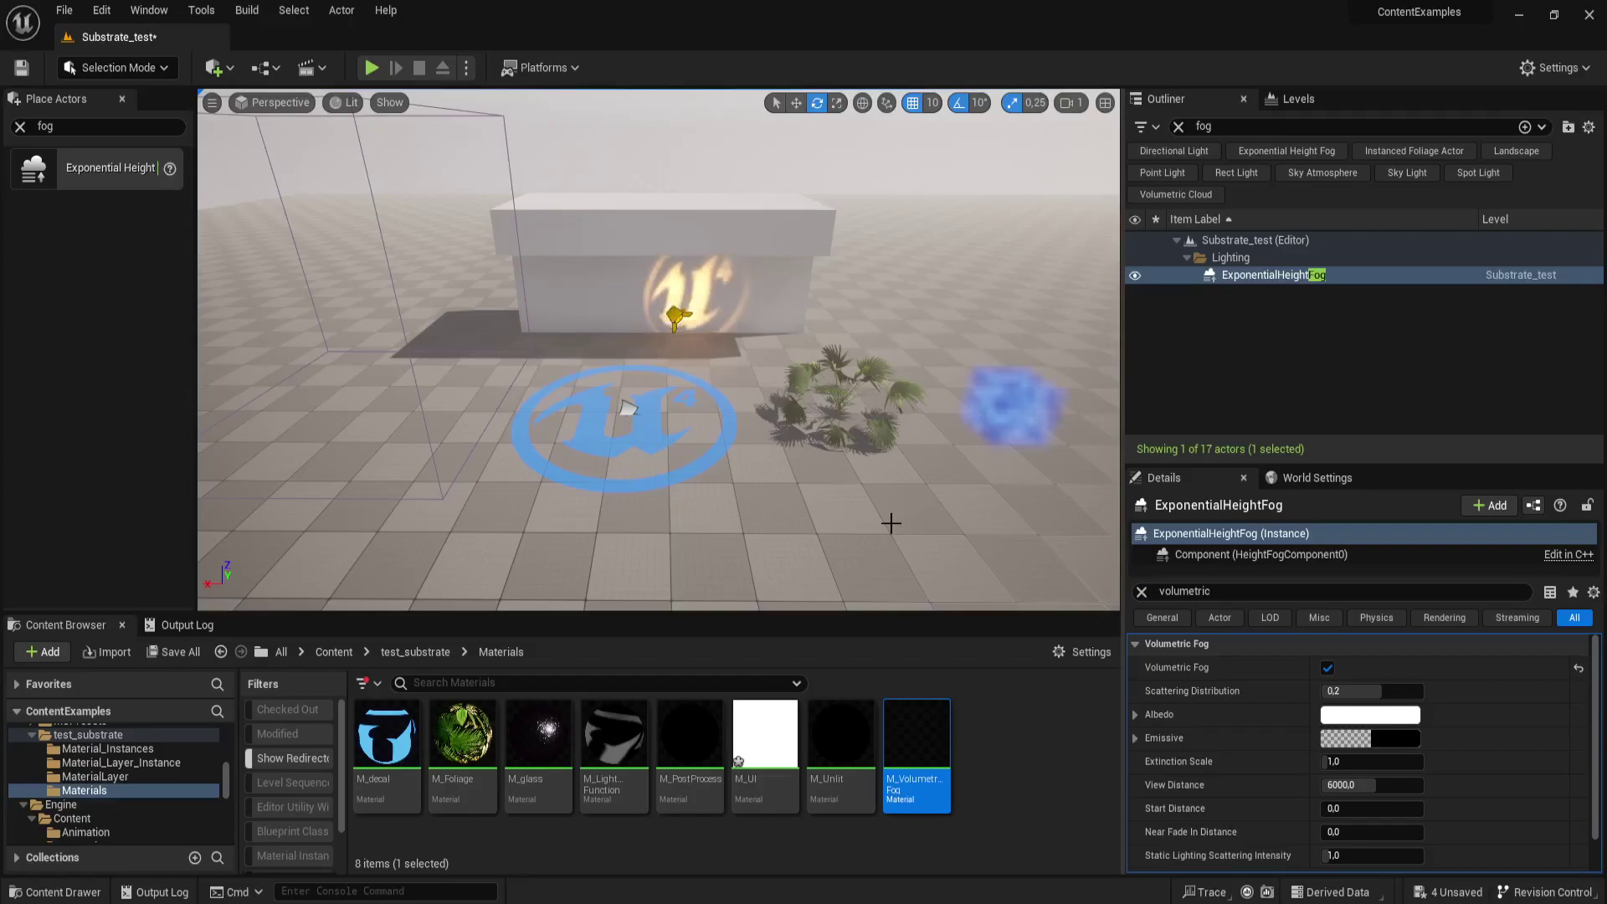
- Inspect M_Unlit's Substrate Unlit BSDF graph feeding Front Material, then minimise it back to the level
double_click(854, 741)
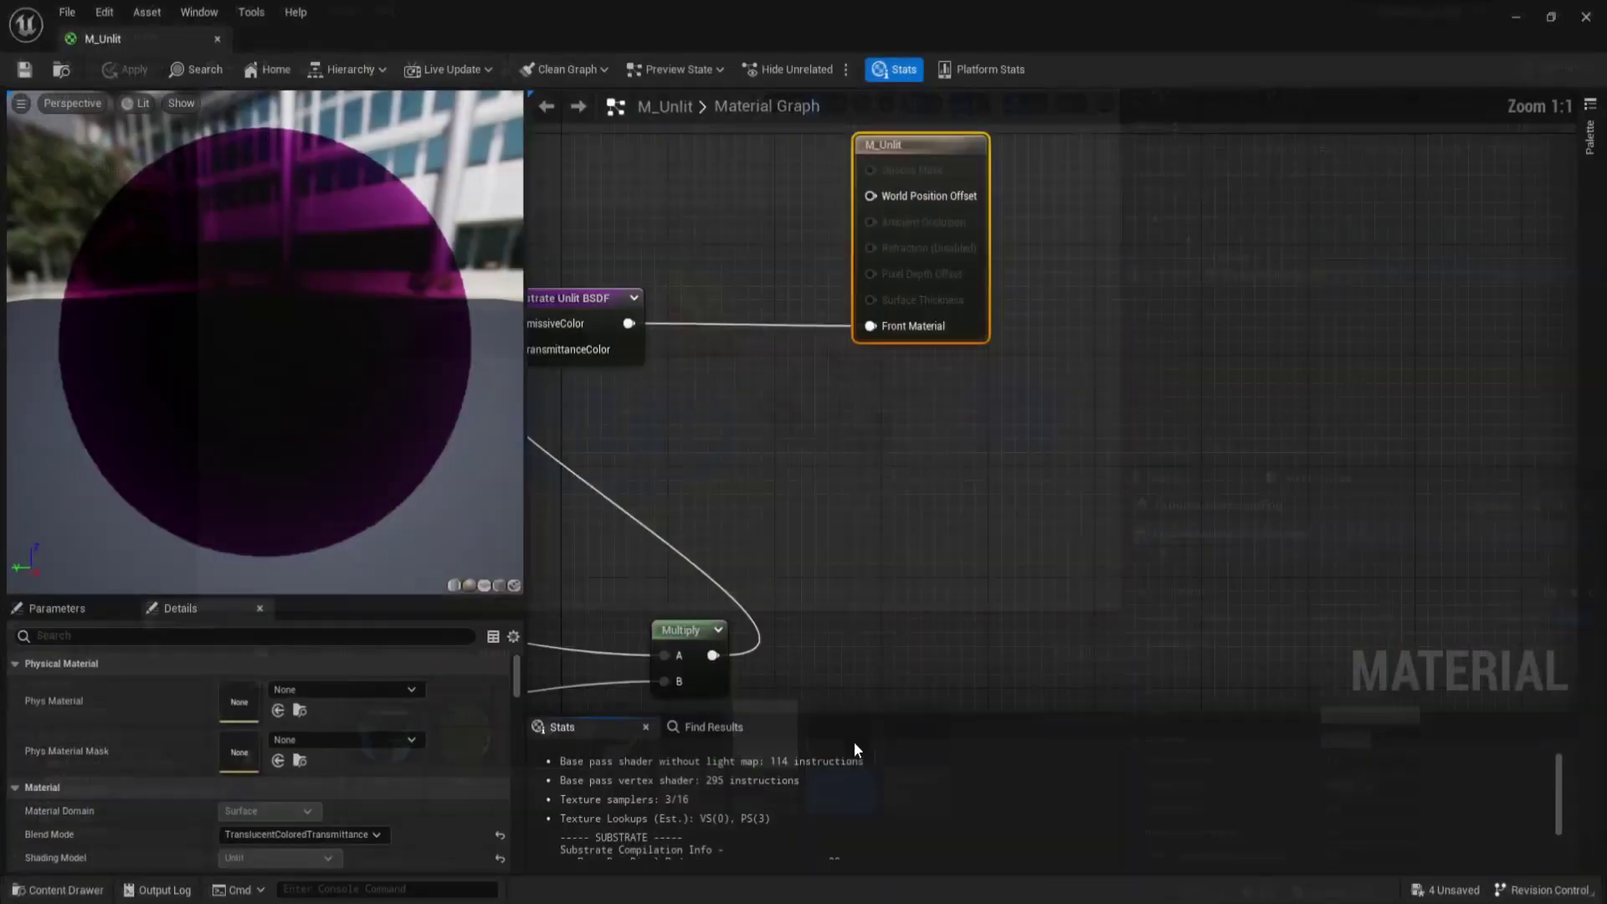
scroll(308, 783, down, 3)
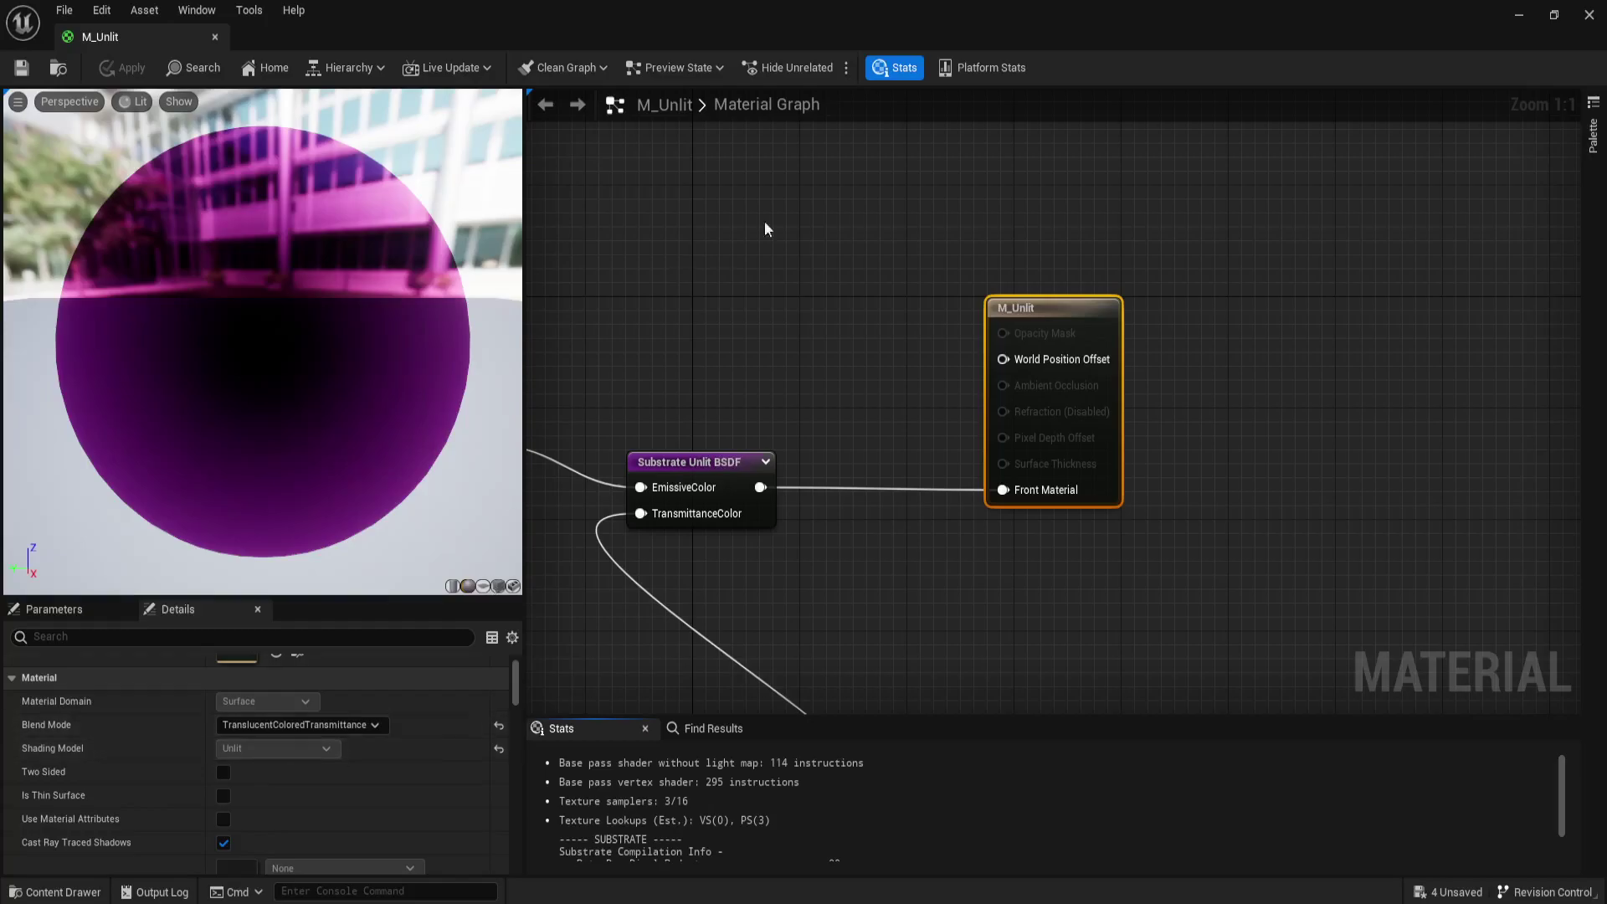
click(1519, 17)
right_drag(925, 374, 887, 369)
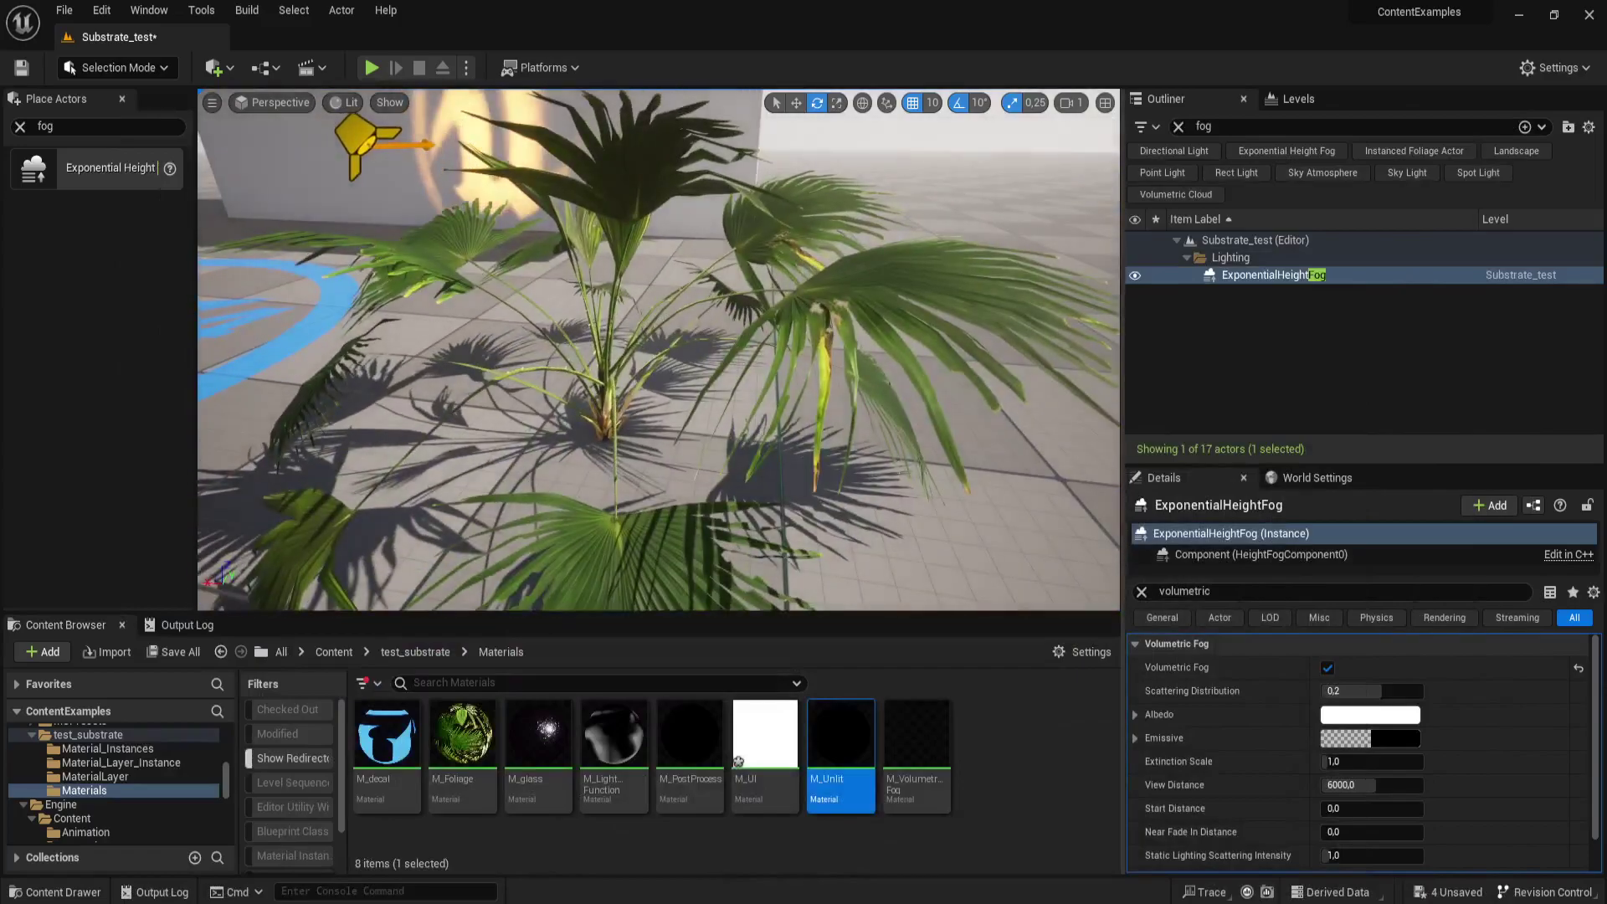
- Fly the view around the palm, wall and floor logo, then go full-screen with F11
right_drag(887, 368, 459, 222)
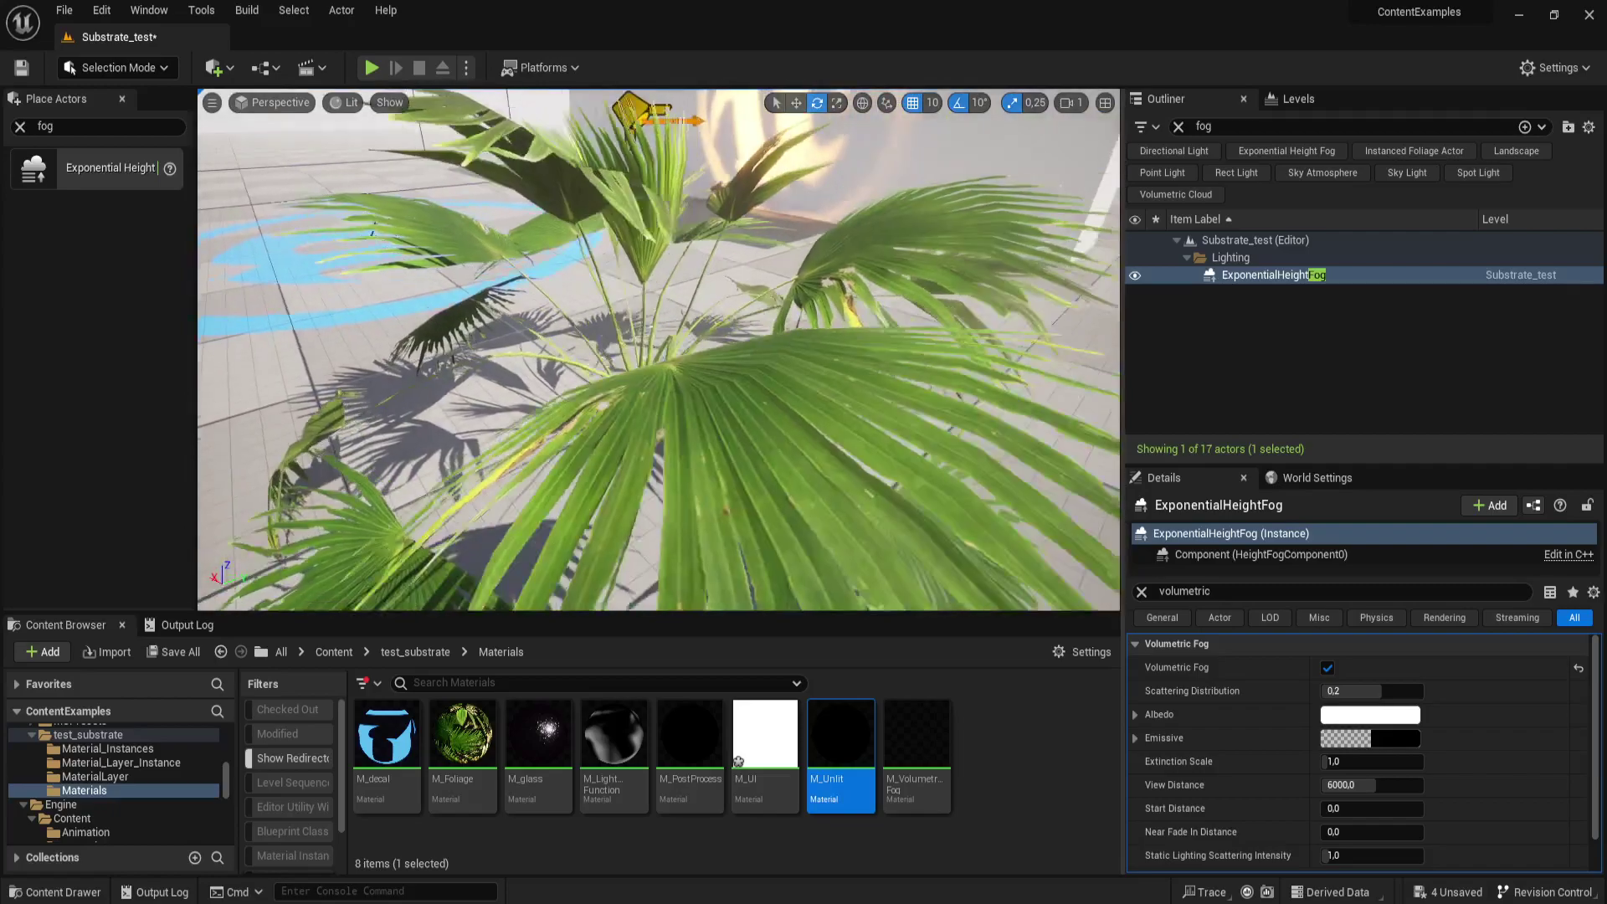
right_drag(772, 431, 772, 431)
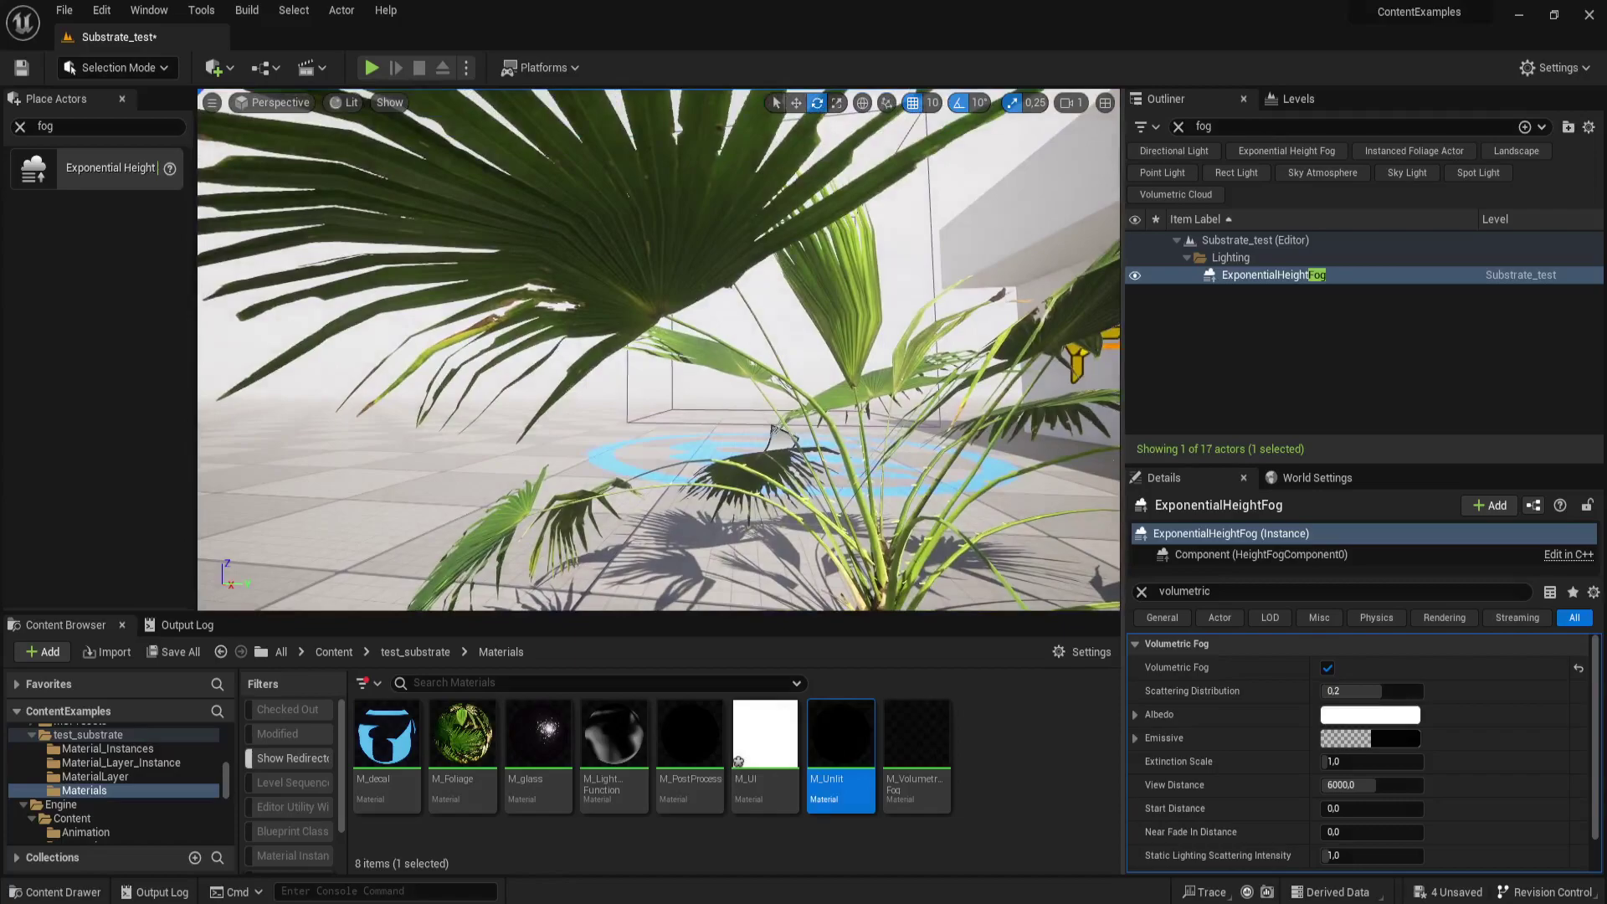
right_drag(772, 431, 772, 431)
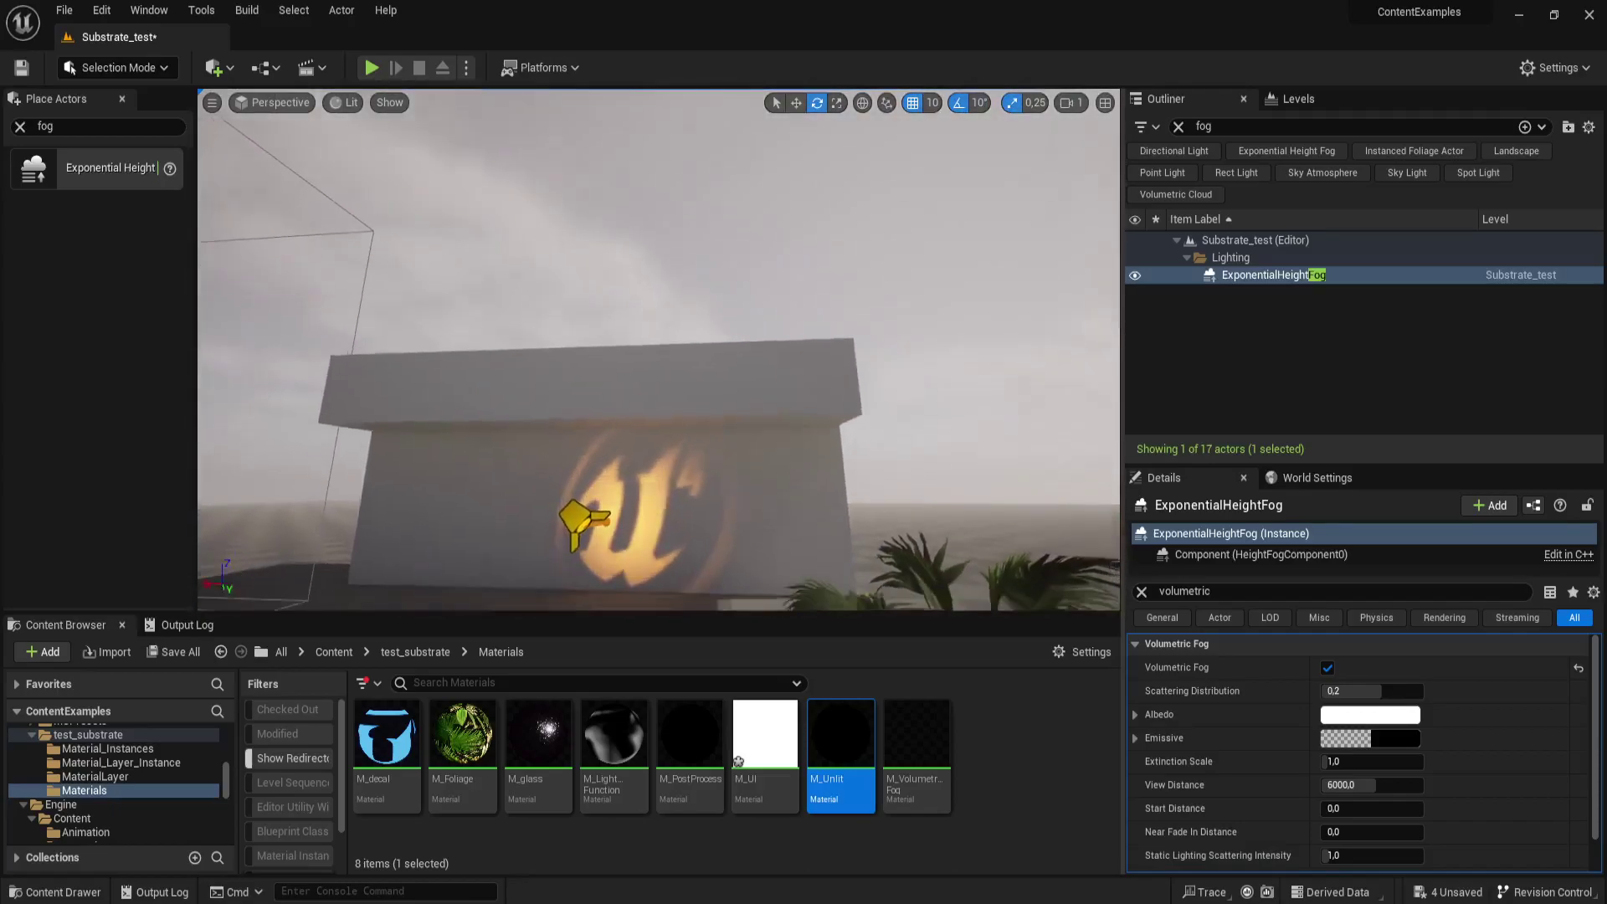
right_drag(912, 427, 912, 428)
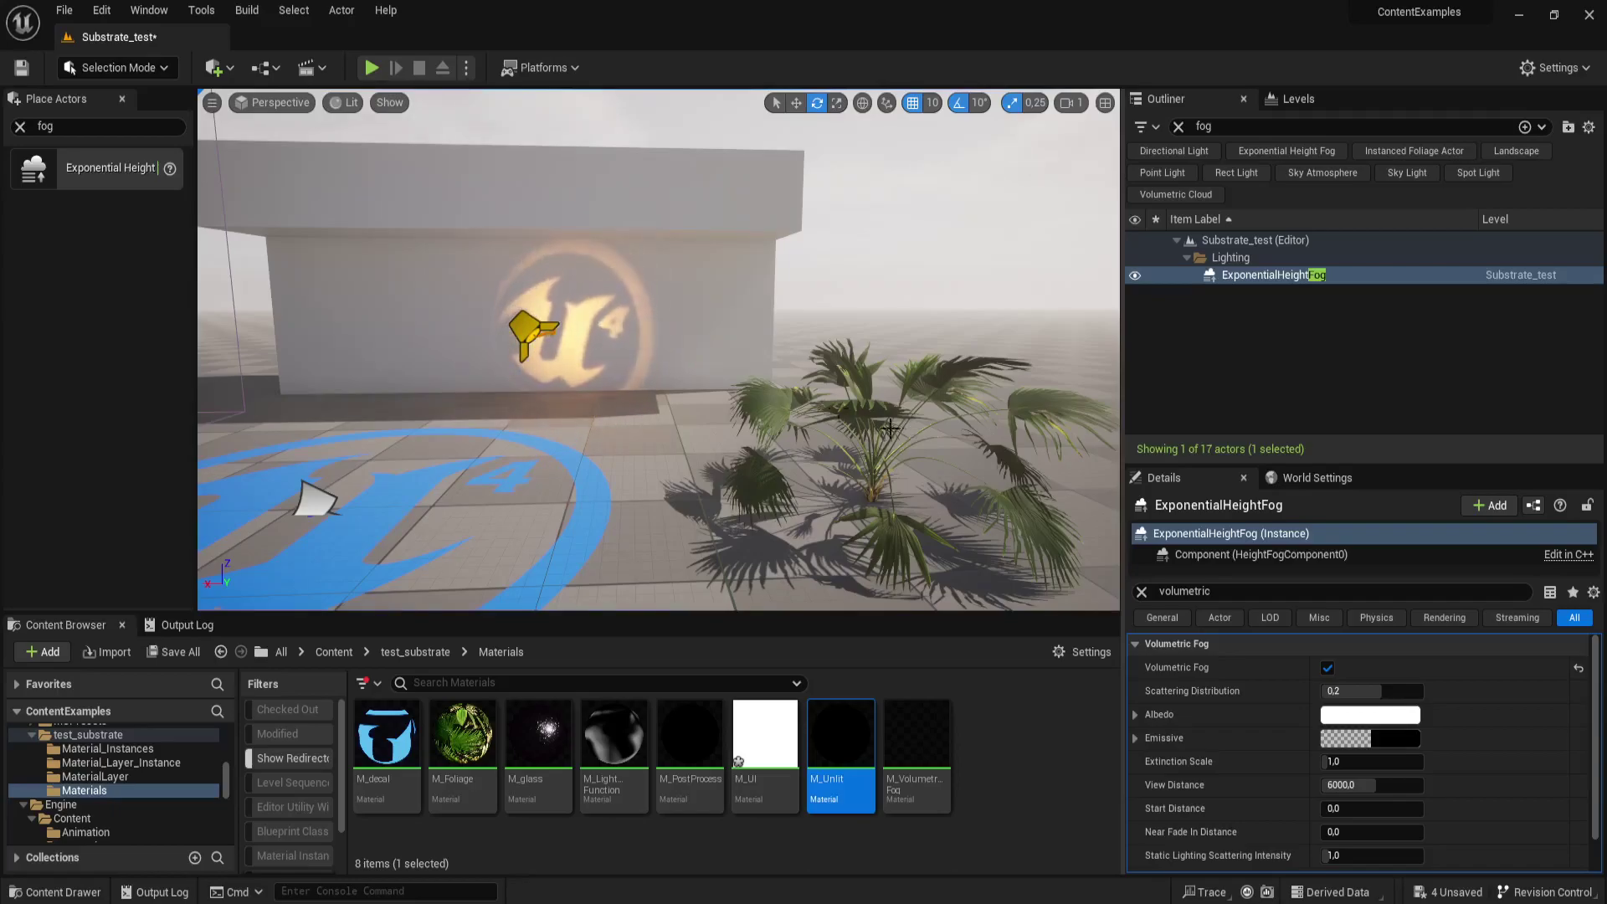
right_drag(911, 427, 895, 428)
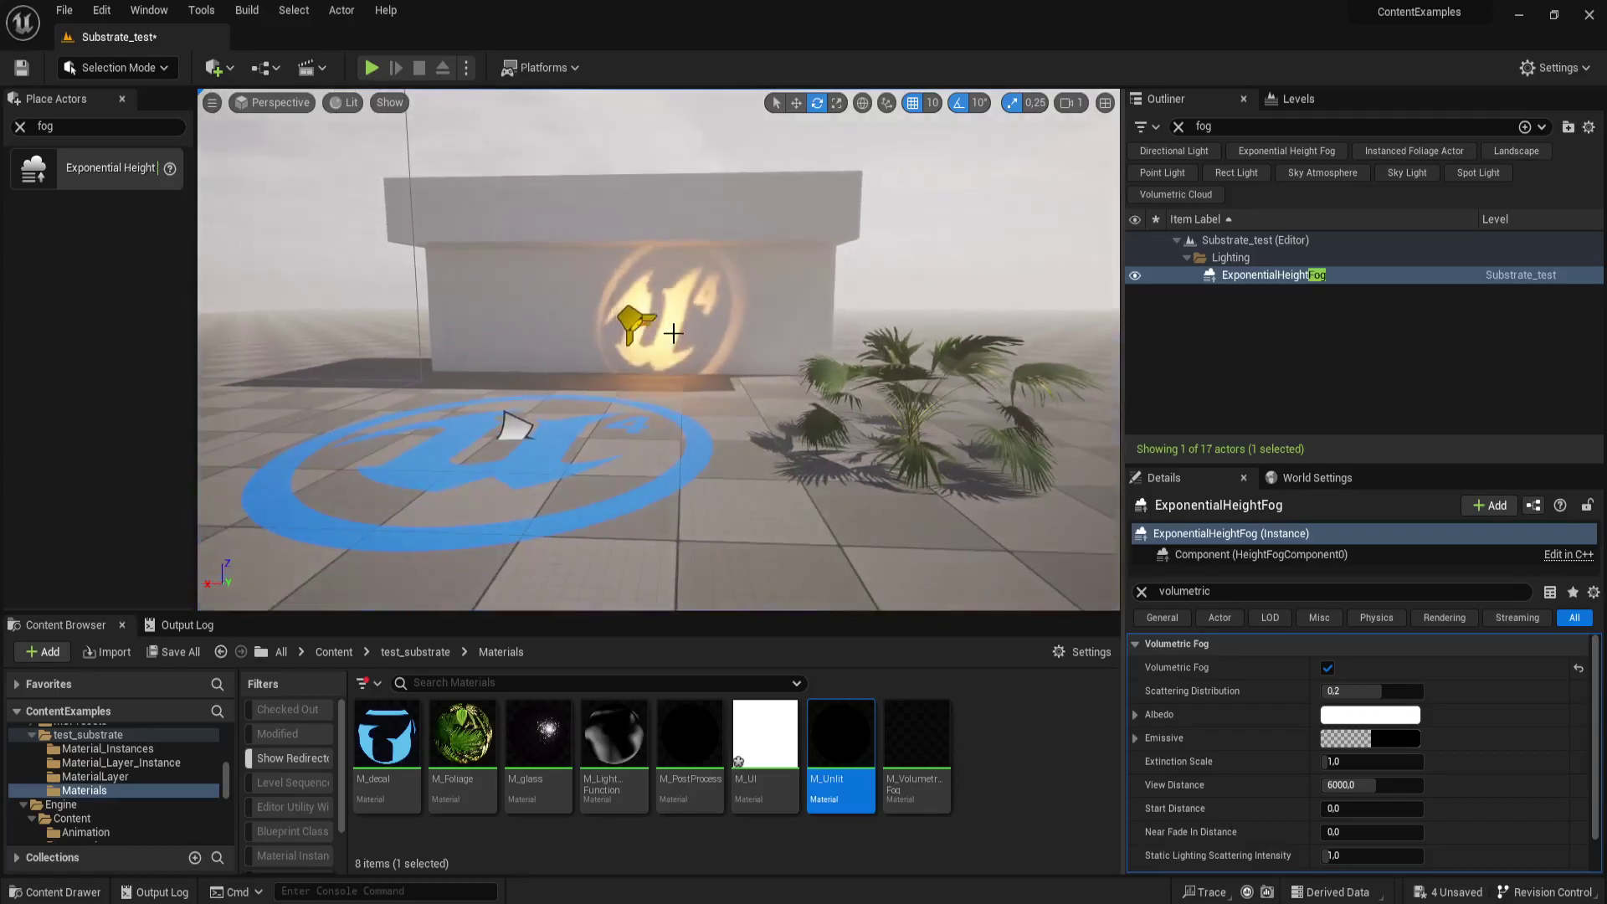
key(F11)
scroll(739, 316, down, 5)
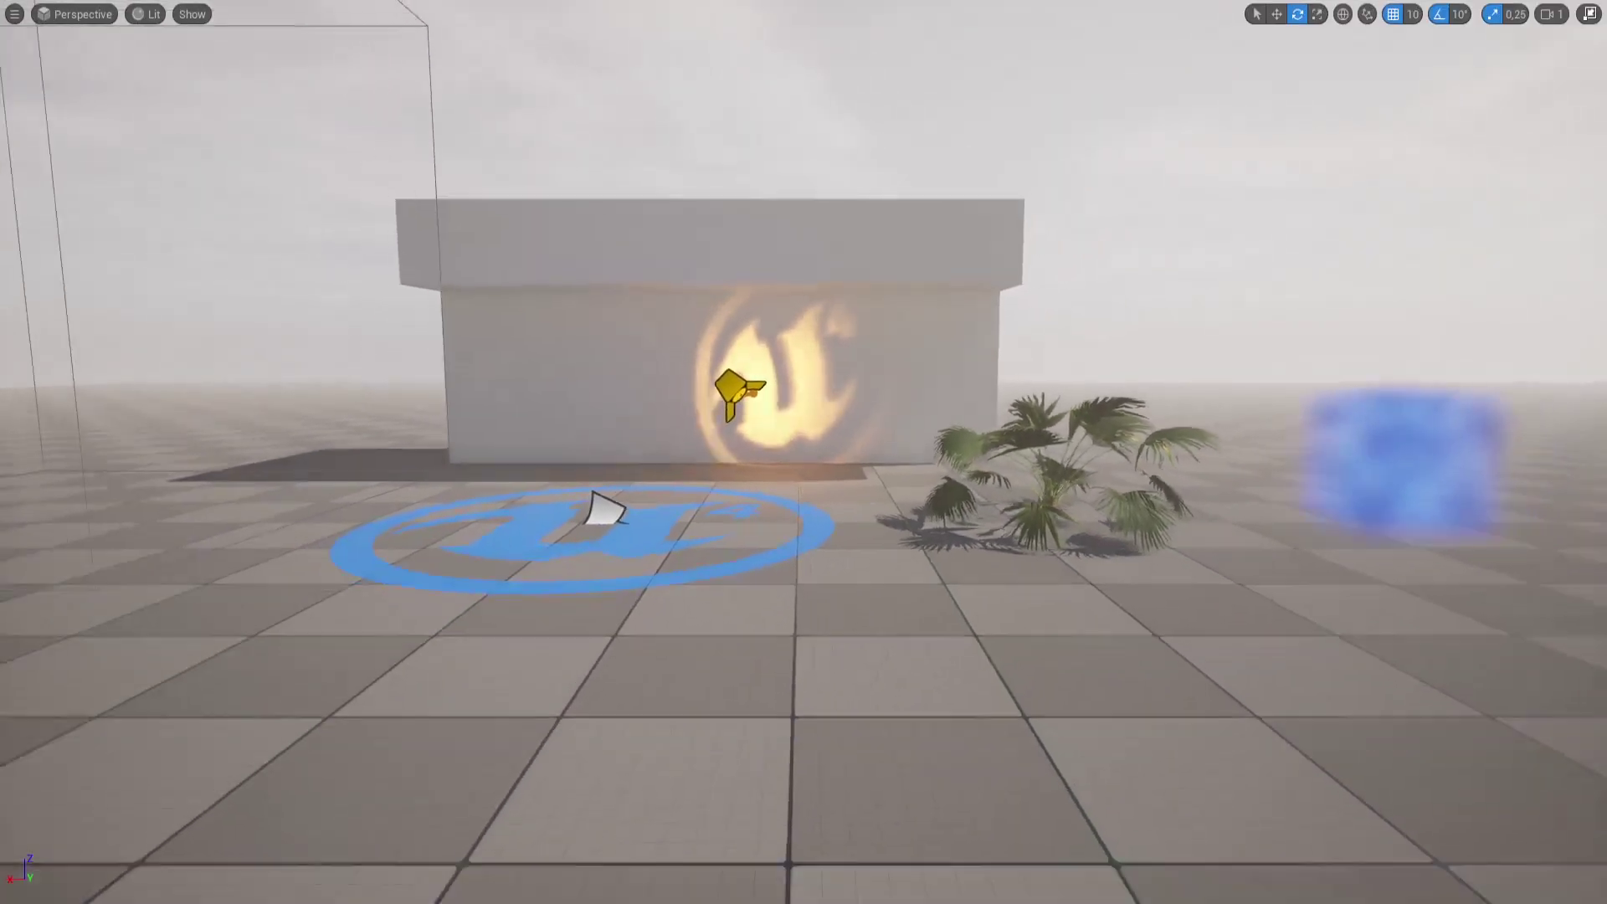
right_drag(803, 452, 803, 435)
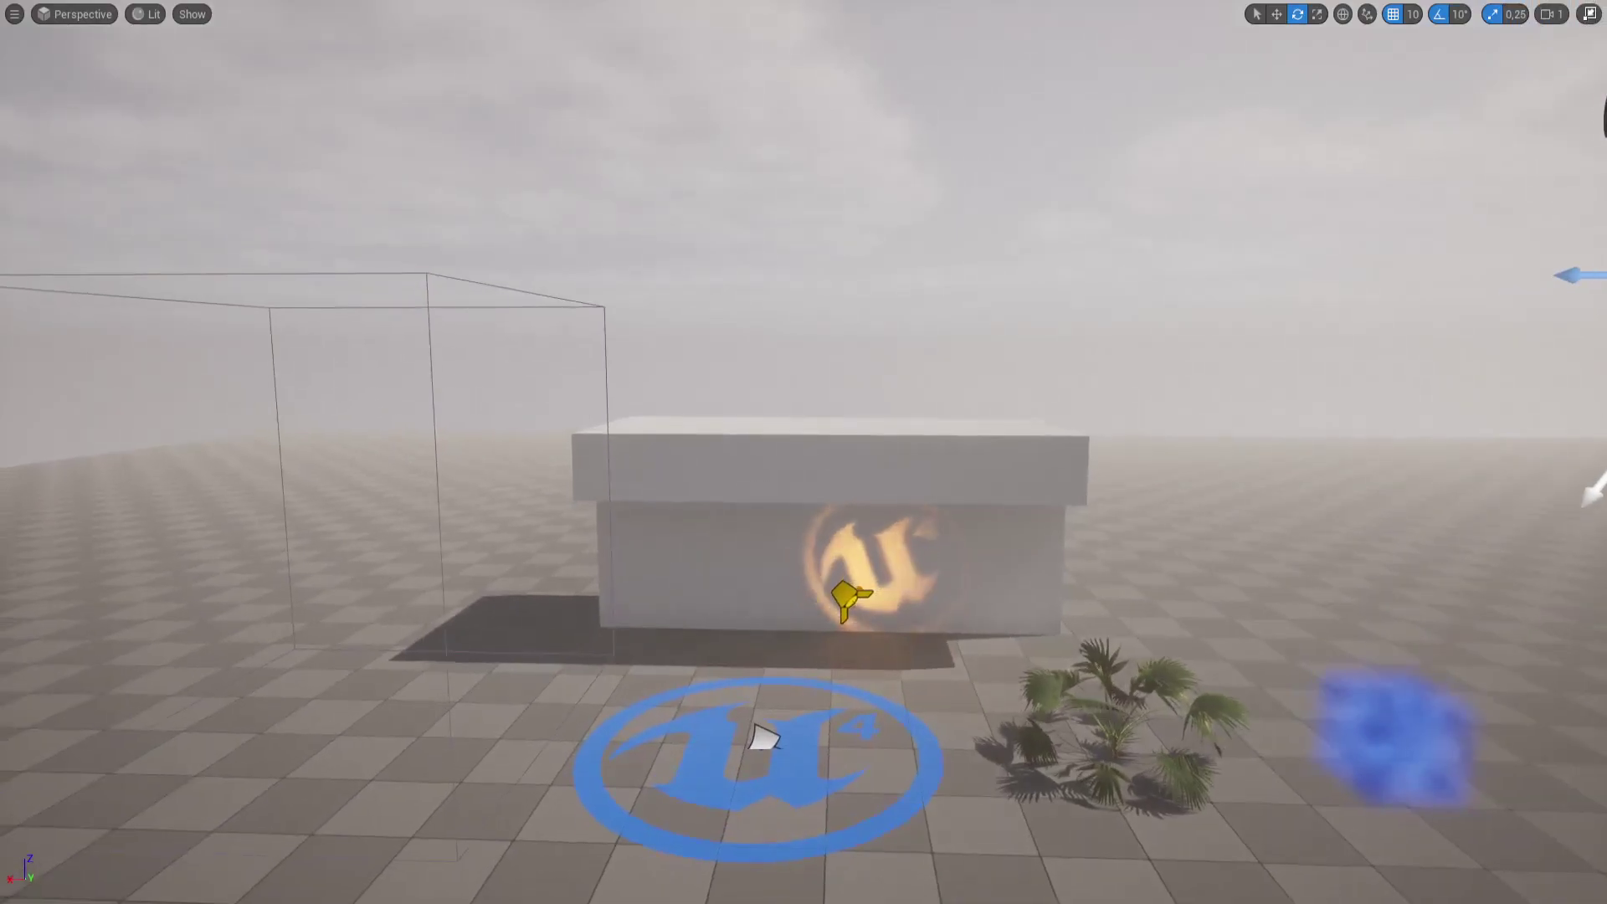
right_drag(707, 791, 727, 589)
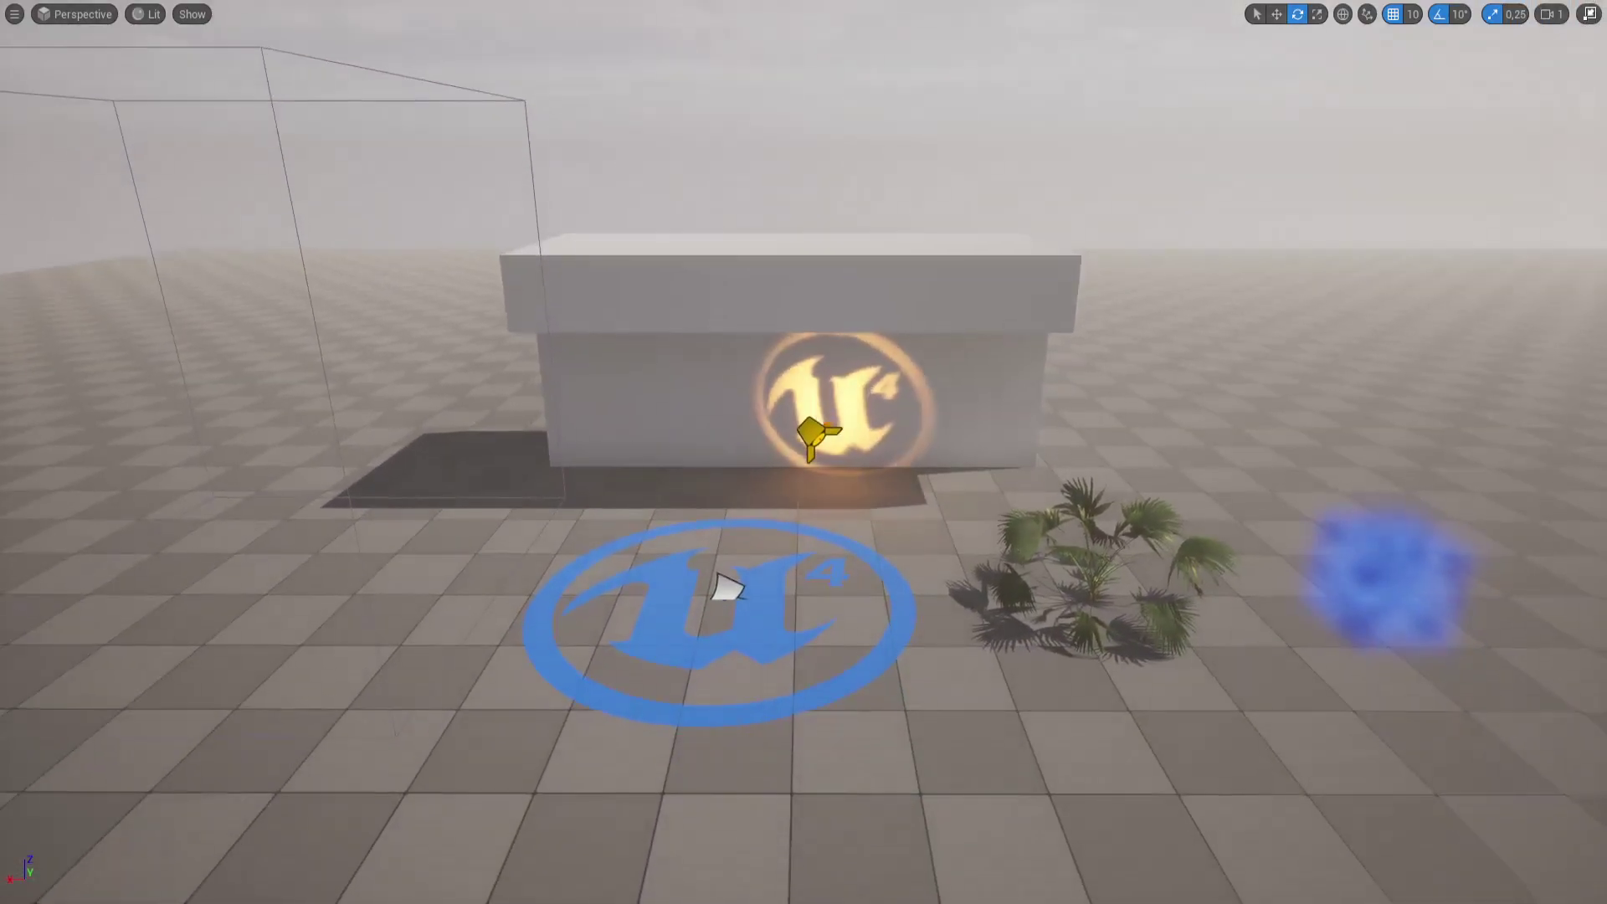